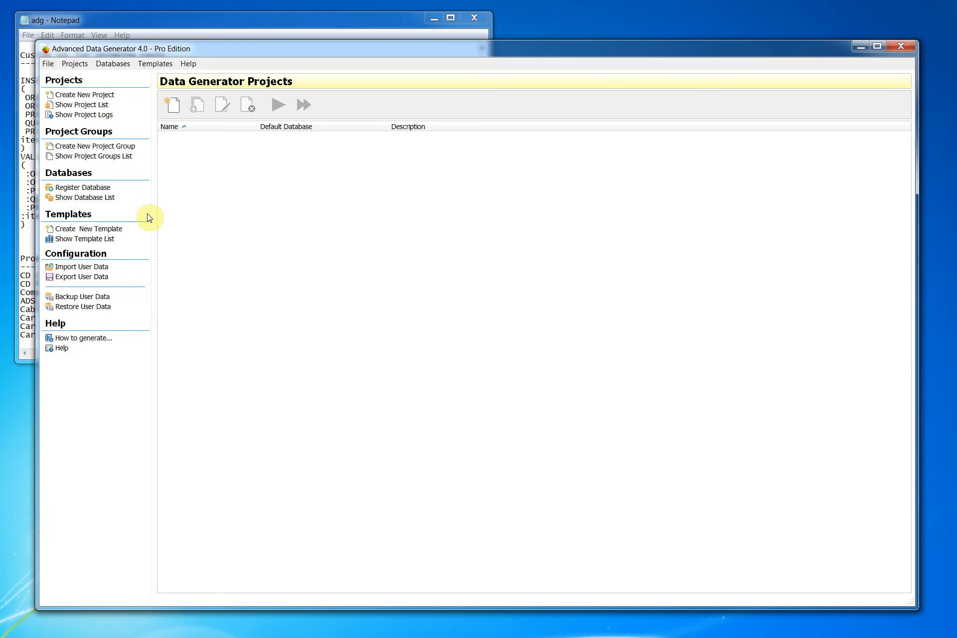
- Create a new data generator project on the ADG Sample Database (Firebird) and name it Sample Project
click(102, 198)
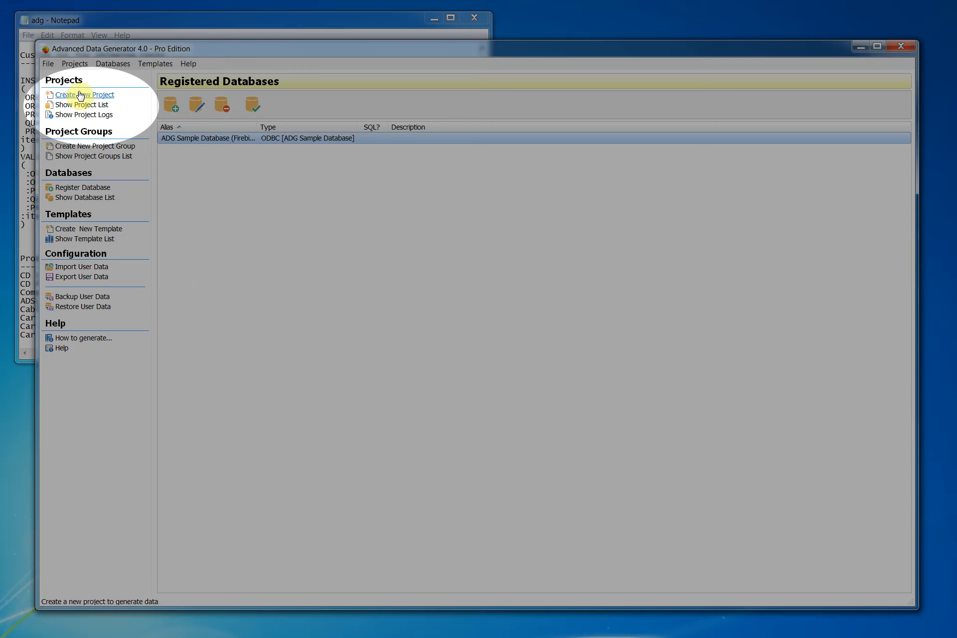
click(79, 95)
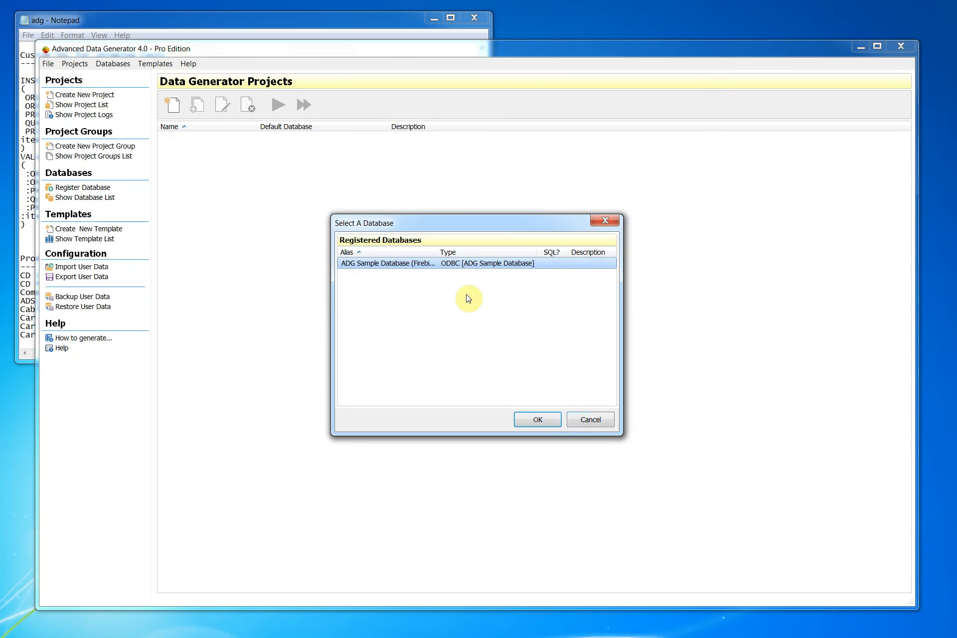
click(536, 421)
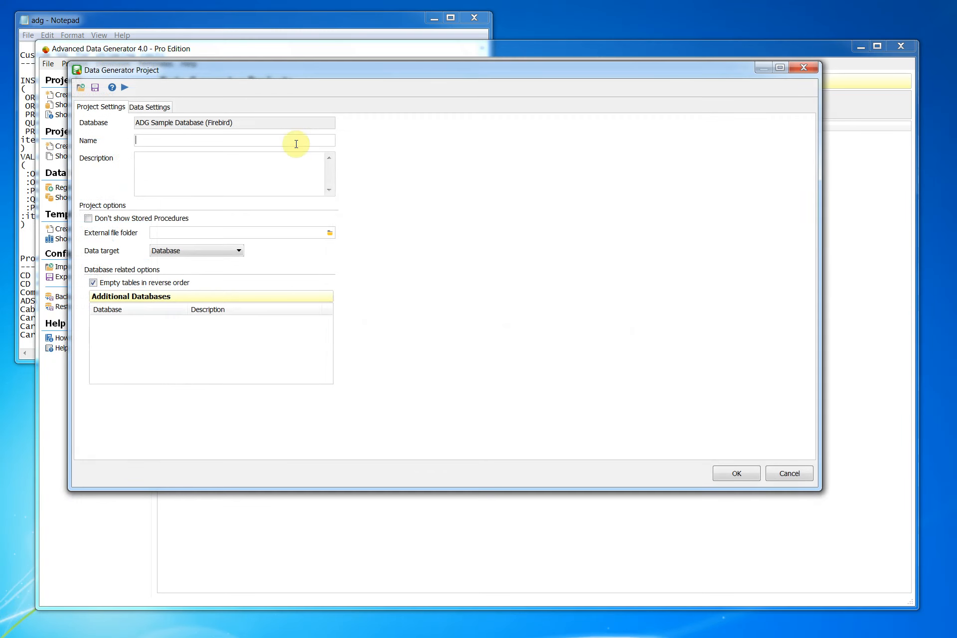
text(Sa)
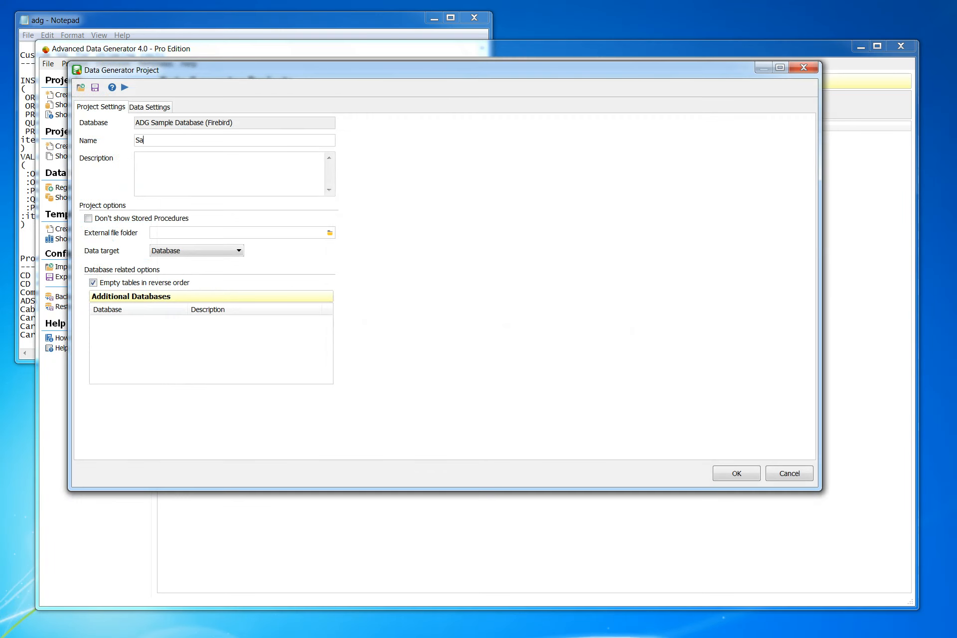
text(mple Project)
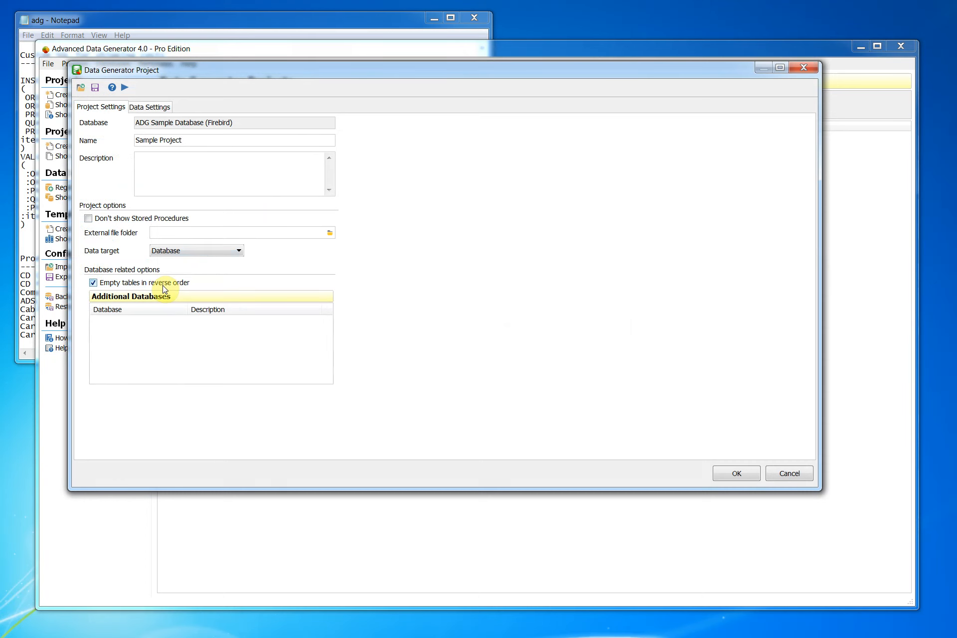
- Add the PRODUCTS table to the project objects in the data settings
click(150, 108)
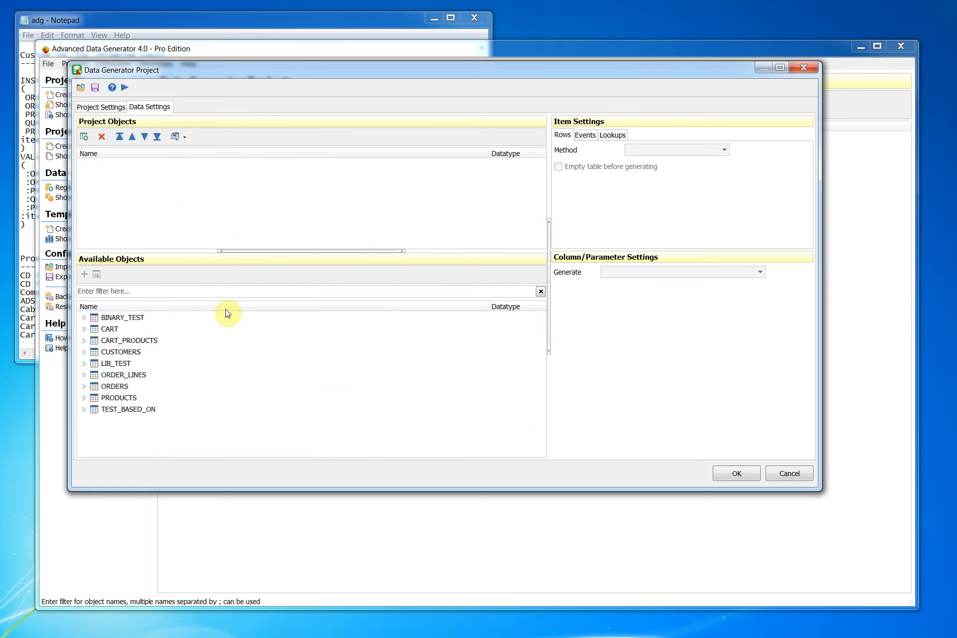
click(122, 398)
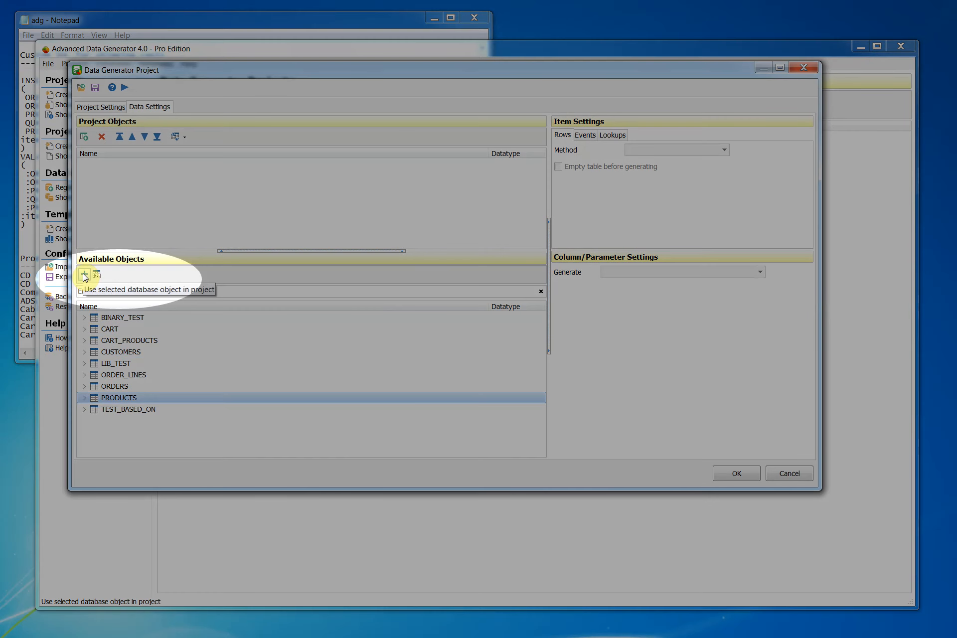
click(85, 276)
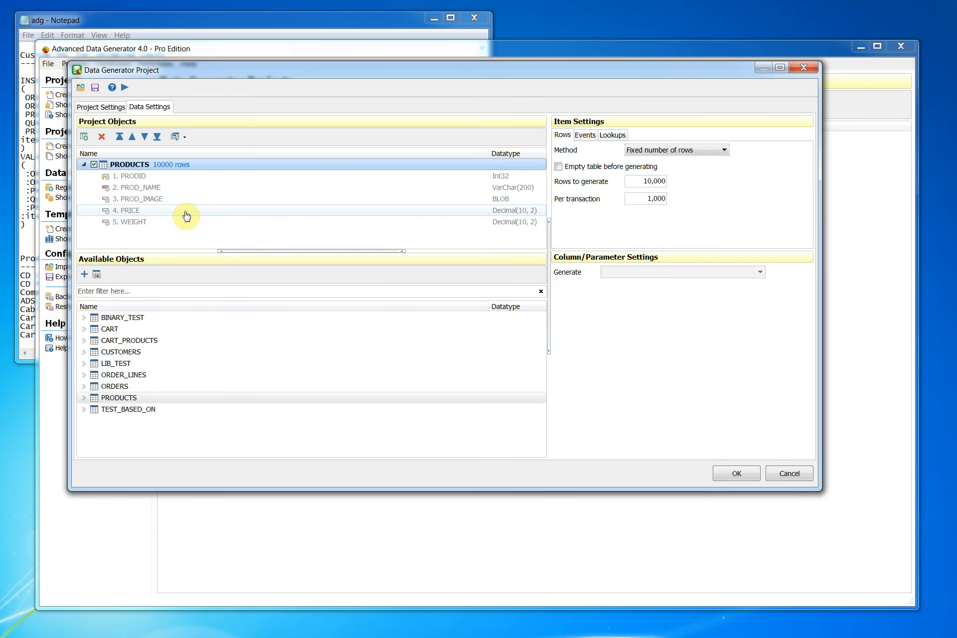
- Set the PRODUCTS table to generate 1,000 rows and to be emptied before generating
click(656, 181)
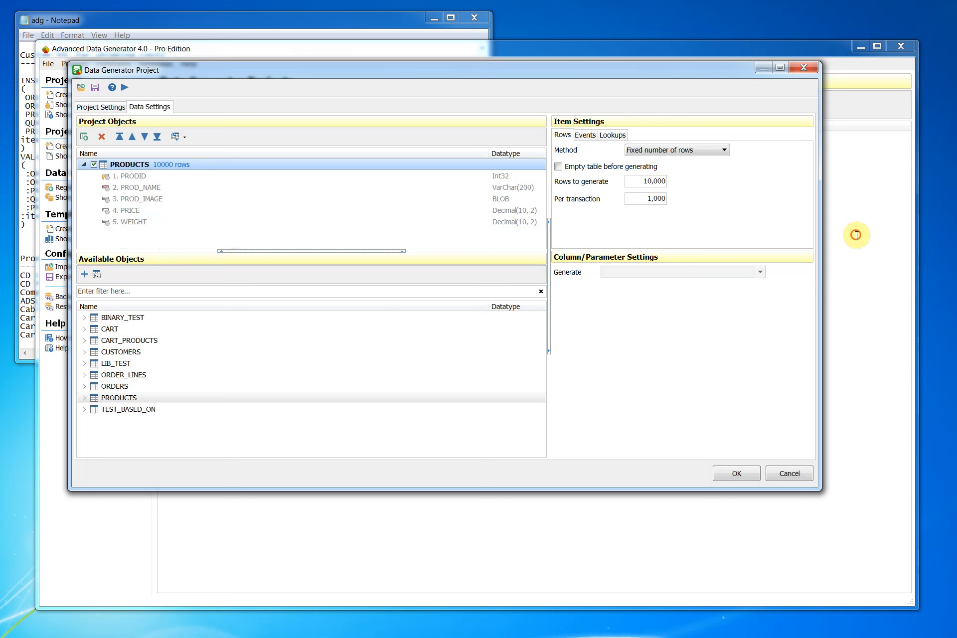
key(BackSpace)
click(175, 165)
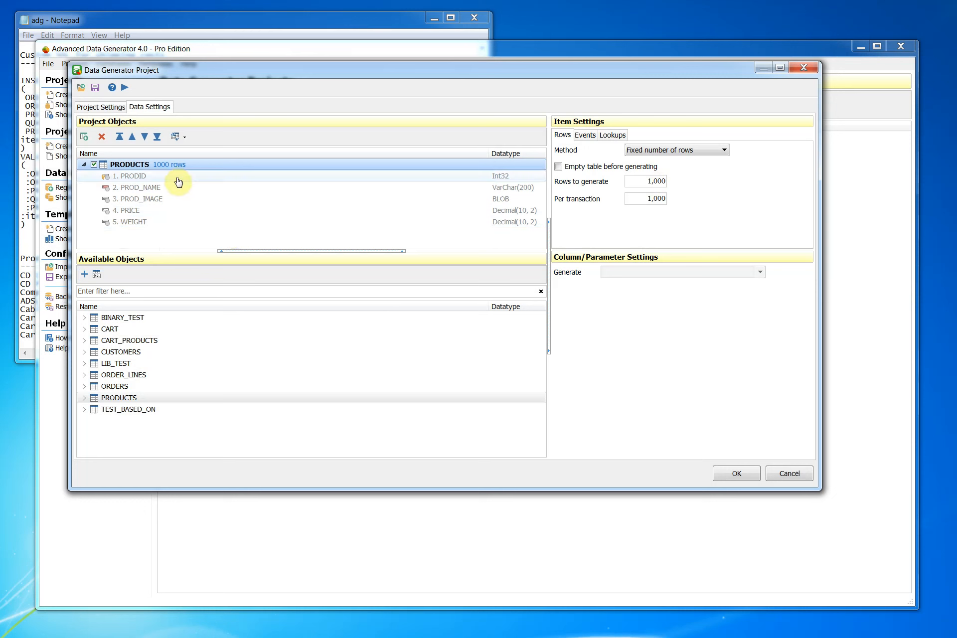
click(559, 167)
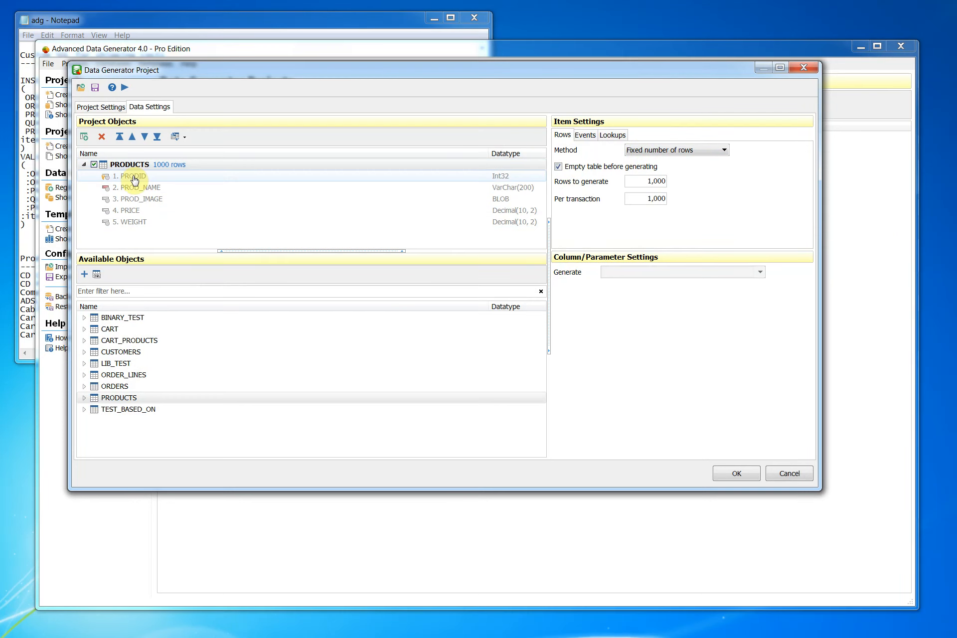
- Have the PRODID column filled from the template "Sequence, starting at 1"
click(200, 230)
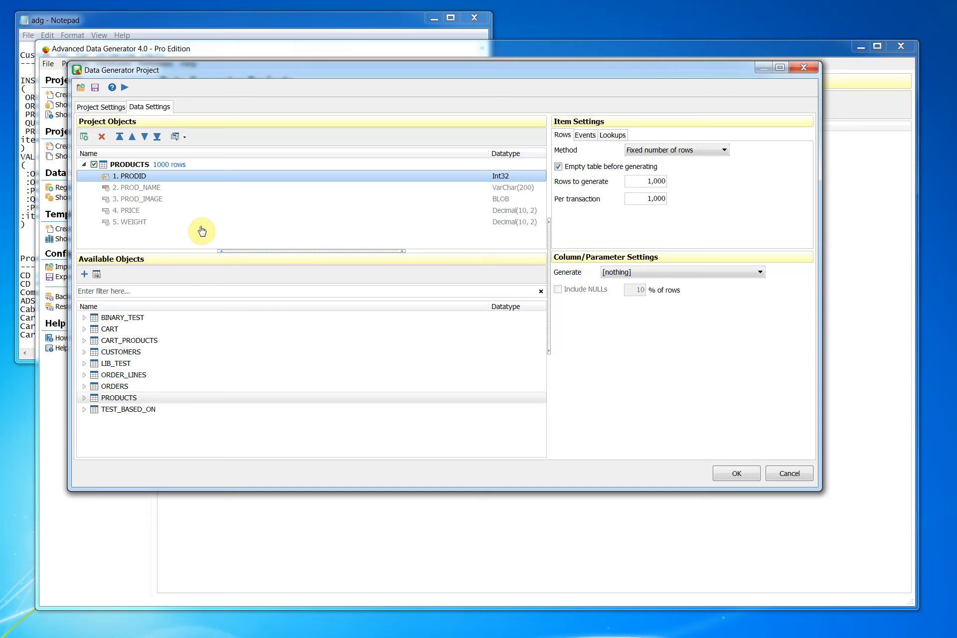
click(642, 273)
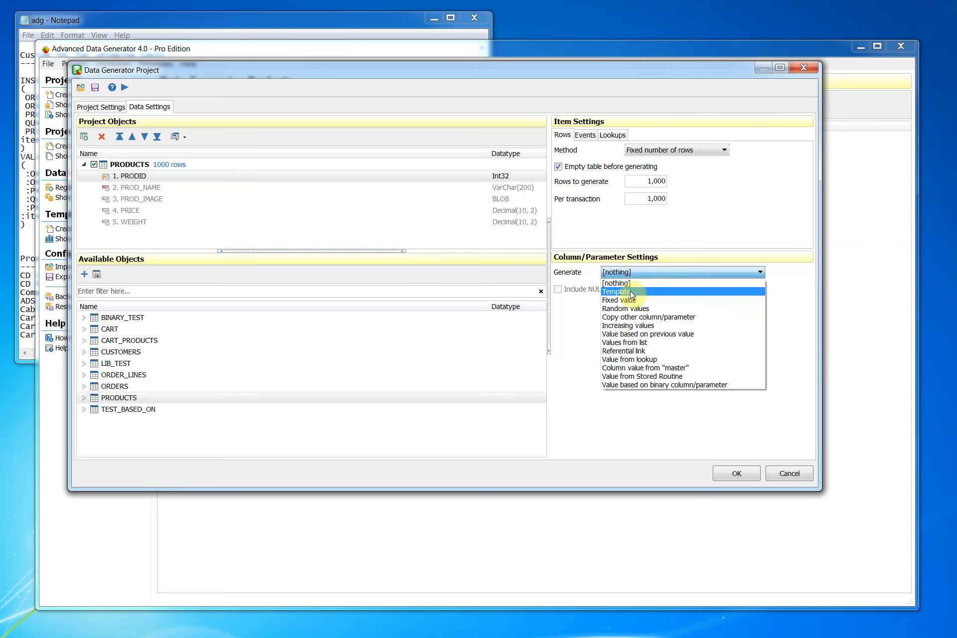
key(Return)
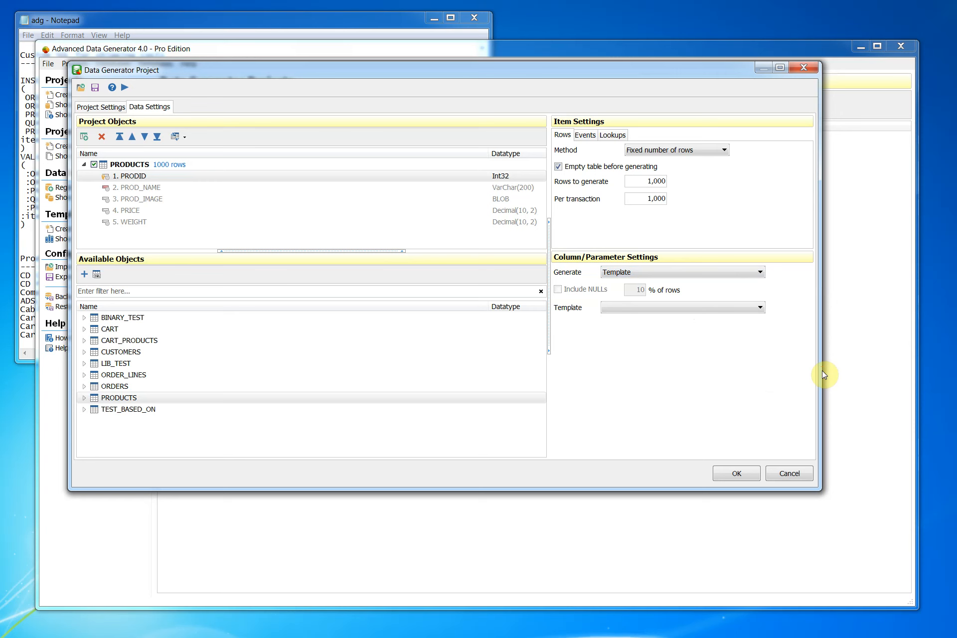
click(630, 310)
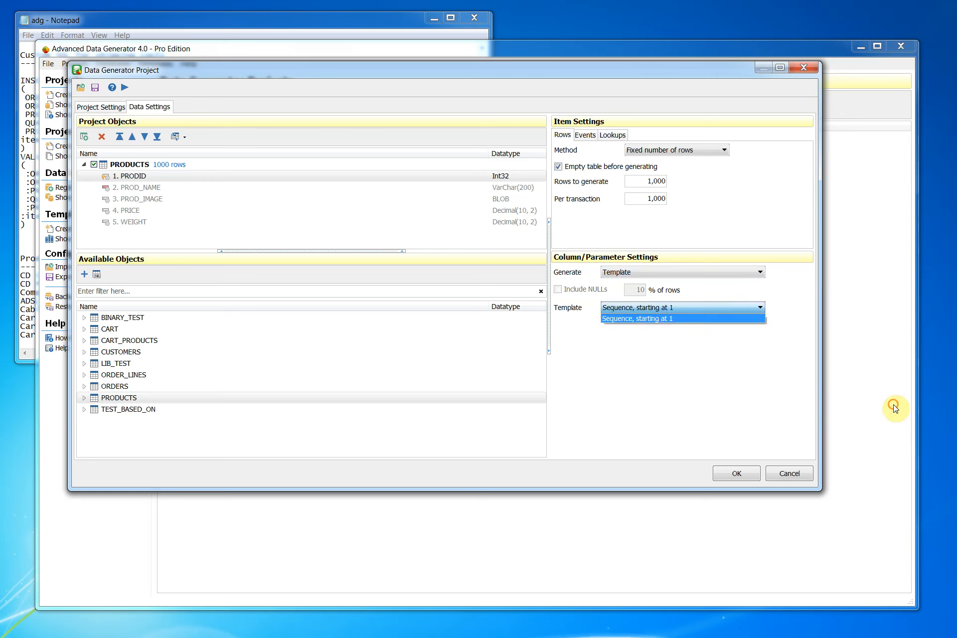
key(Return)
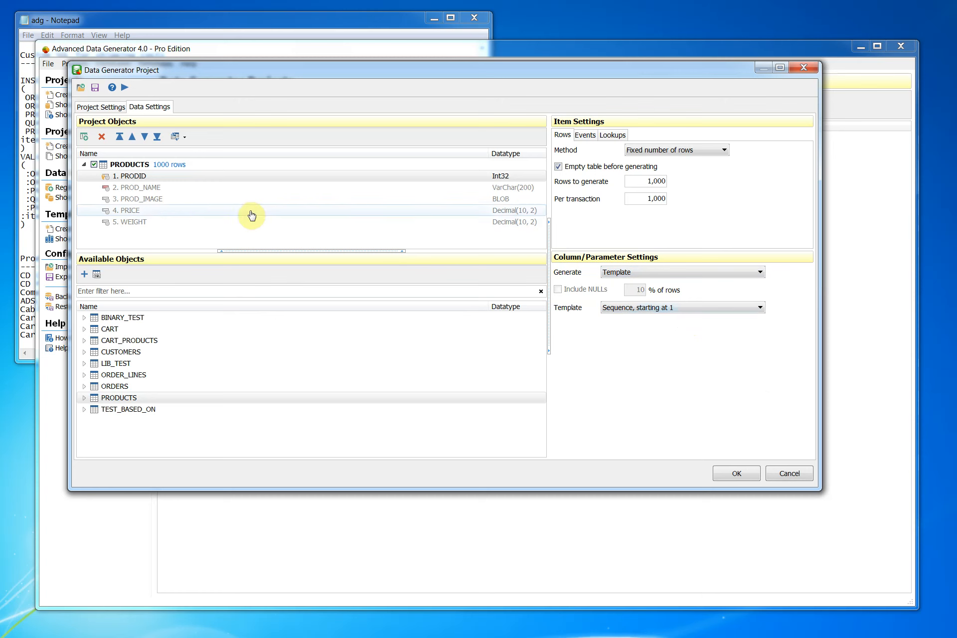
- Set the PROD_NAME column to generate values from a list and start adding list values
click(175, 190)
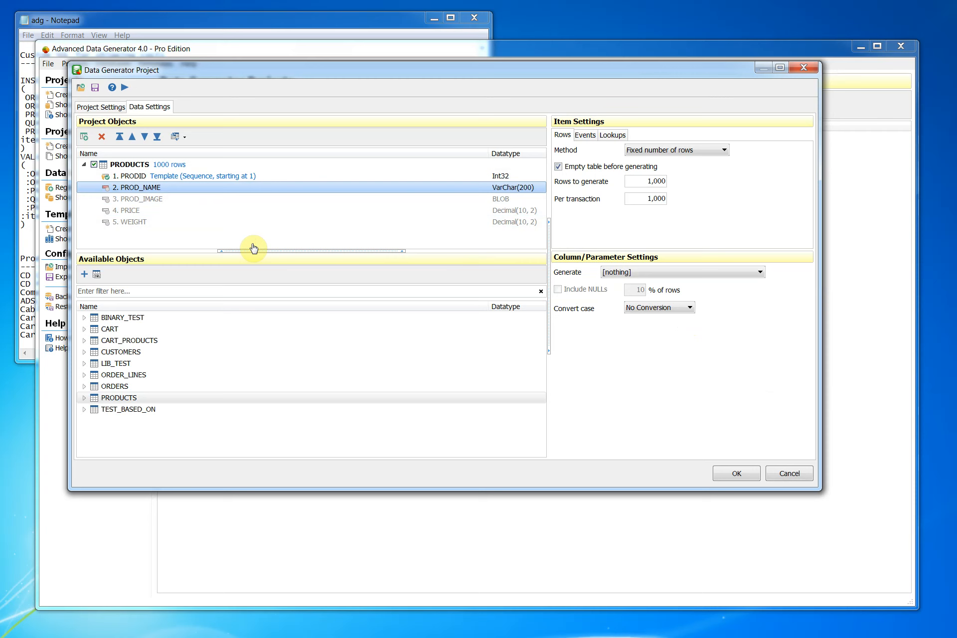
click(648, 276)
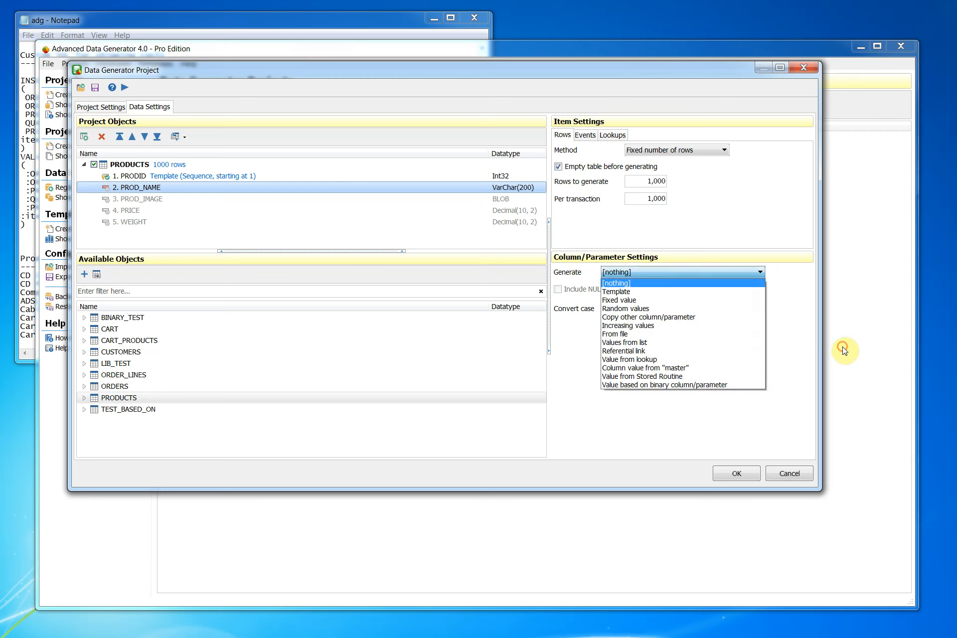
click(637, 343)
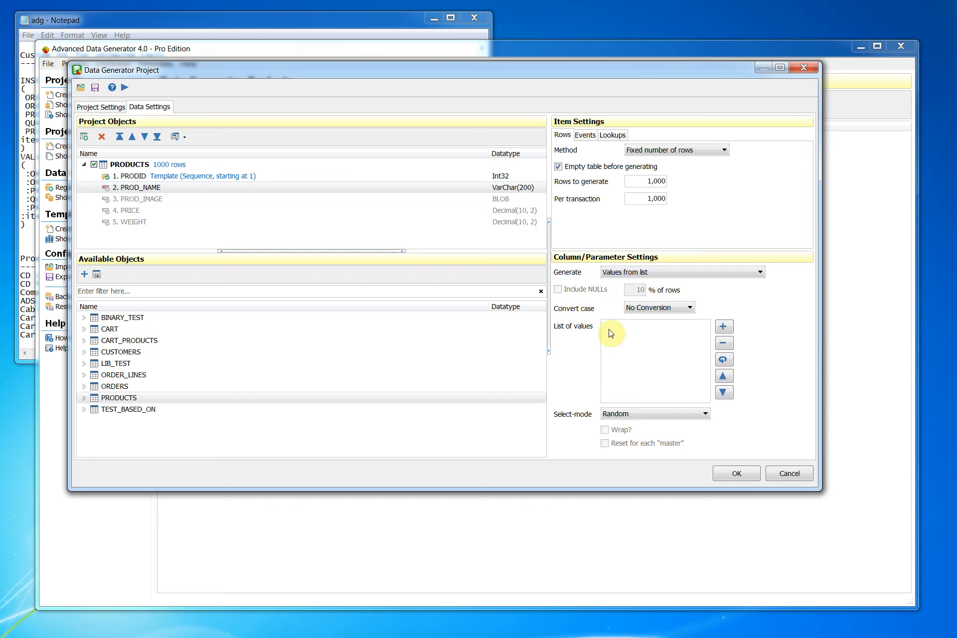
click(723, 328)
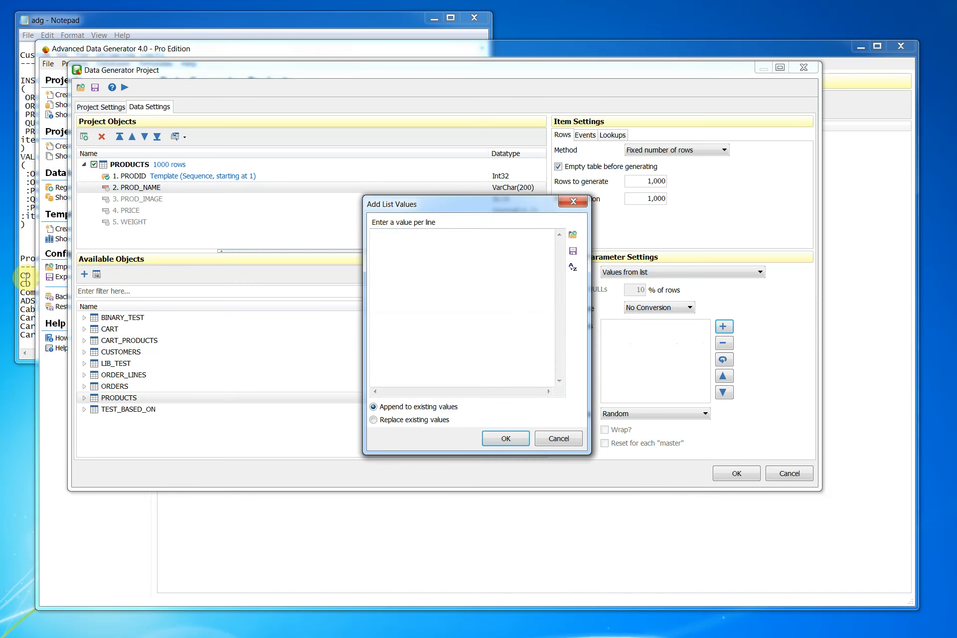
- Switch to the adg file in Notepad and copy all product names, from CD Changer through "Mouse, XL, 3 buttons"
click(23, 276)
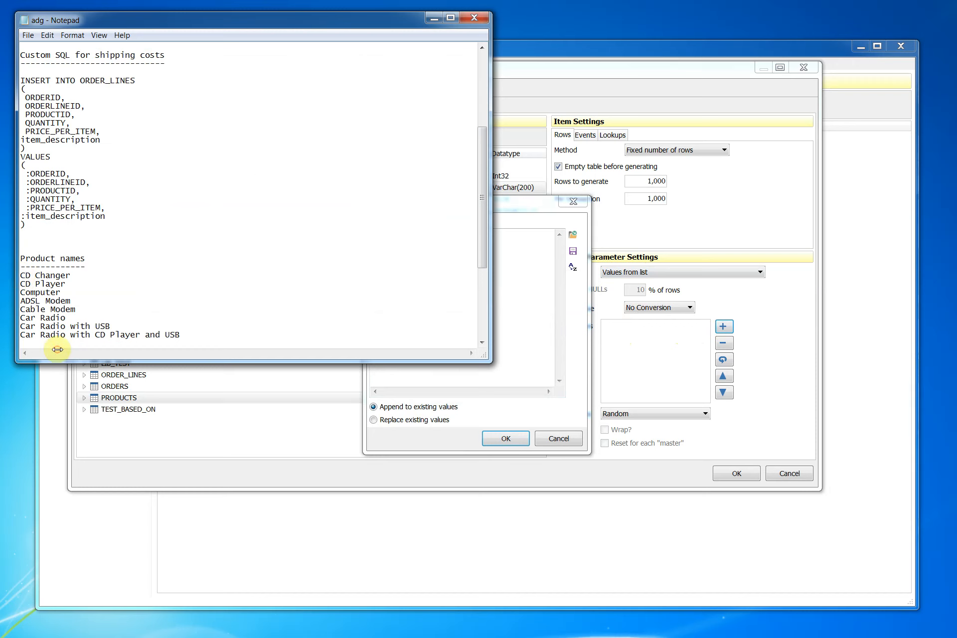
key(ctrl+shift+End)
drag(184, 465, 186, 498)
key(ctrl+c)
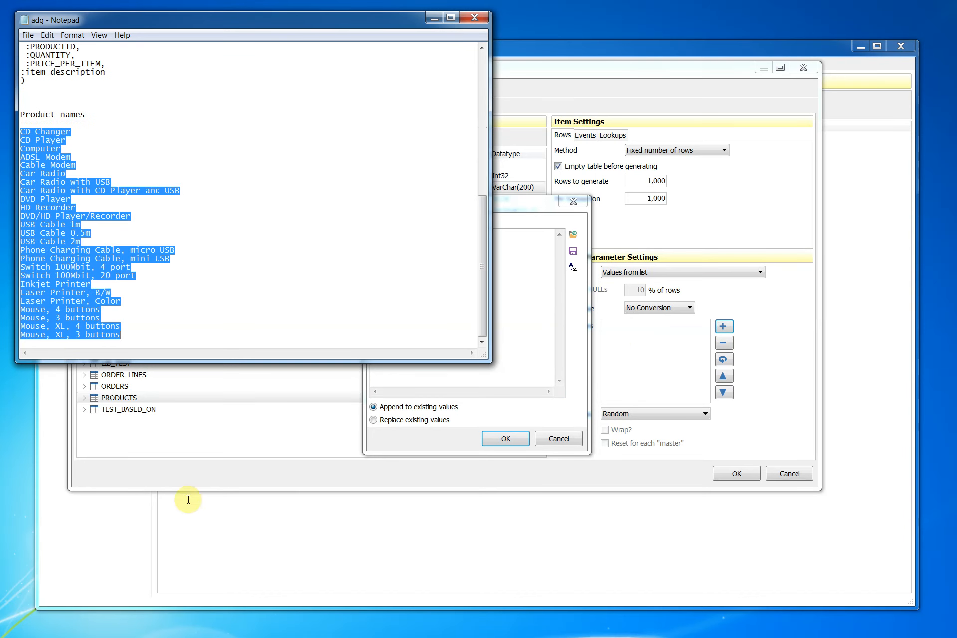
click(222, 303)
scroll(312, 387, up, 8)
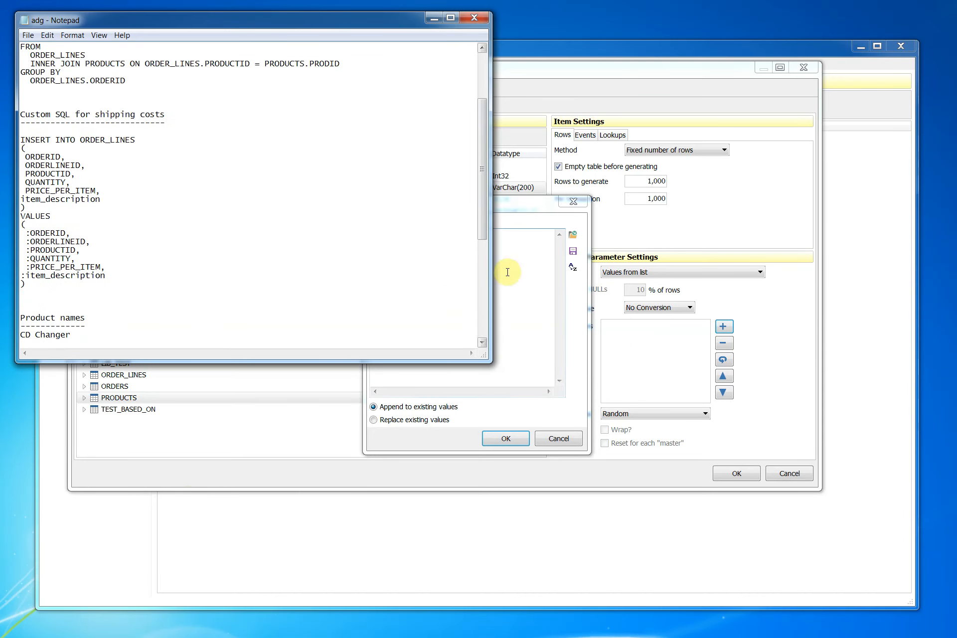
- Return to Advanced Data Generator and paste the copied product names as PROD_NAME list values, appending them to the existing values
click(669, 345)
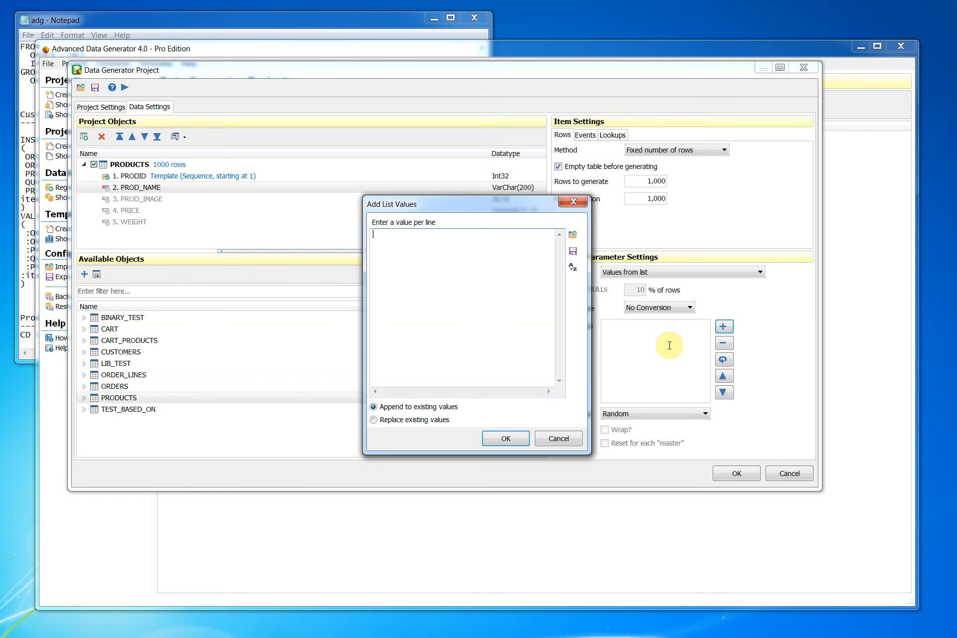
key(ctrl+v)
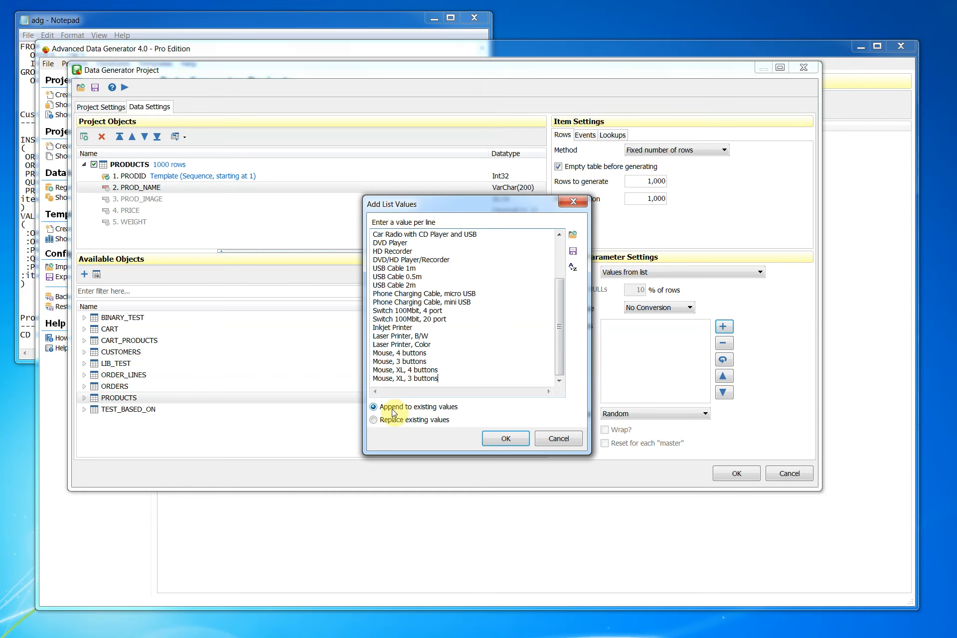
click(498, 440)
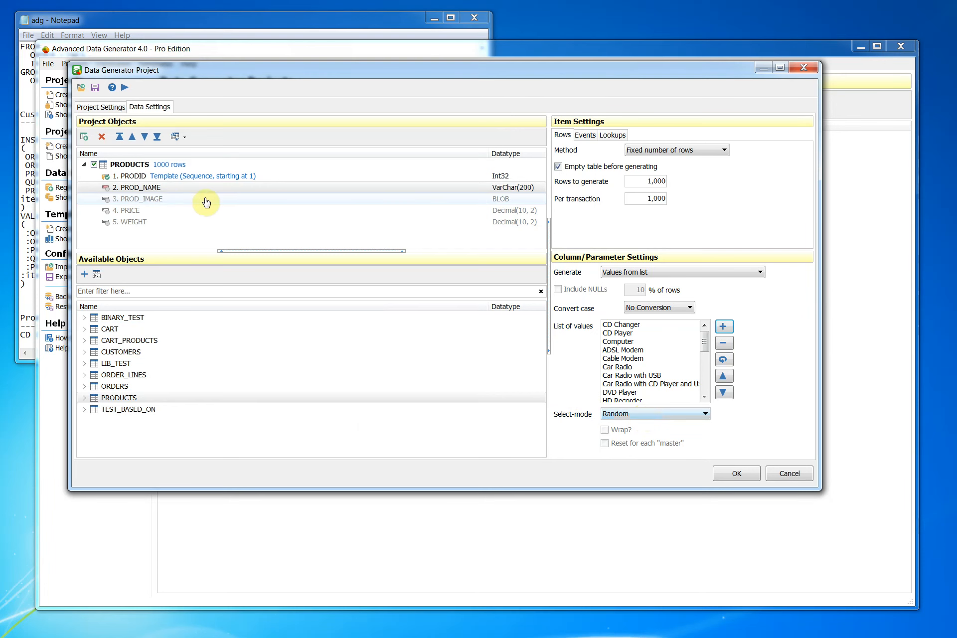
- Have the PROD_IMAGE column filled from the Product Images template
click(171, 198)
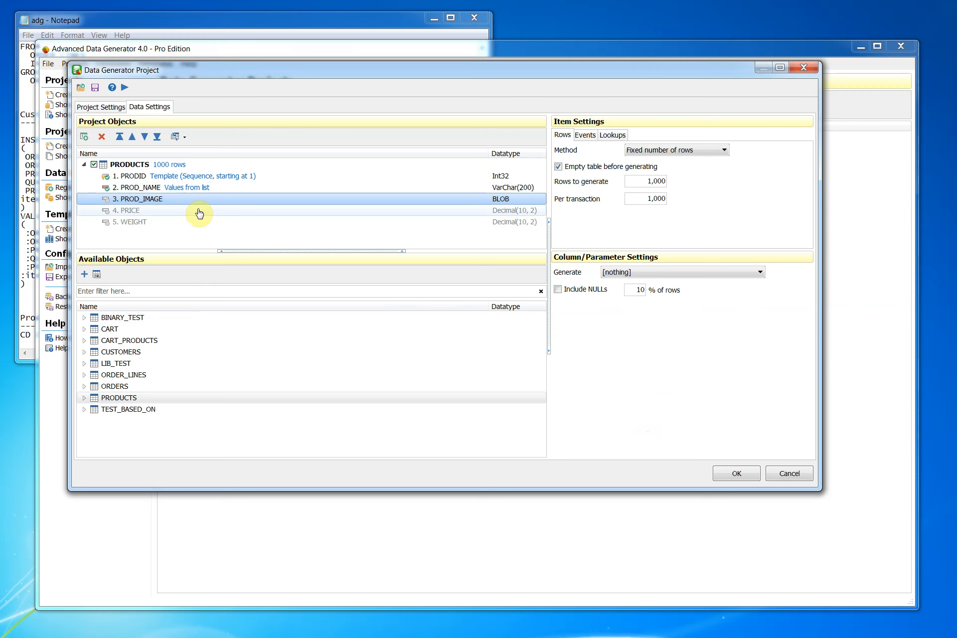
click(685, 273)
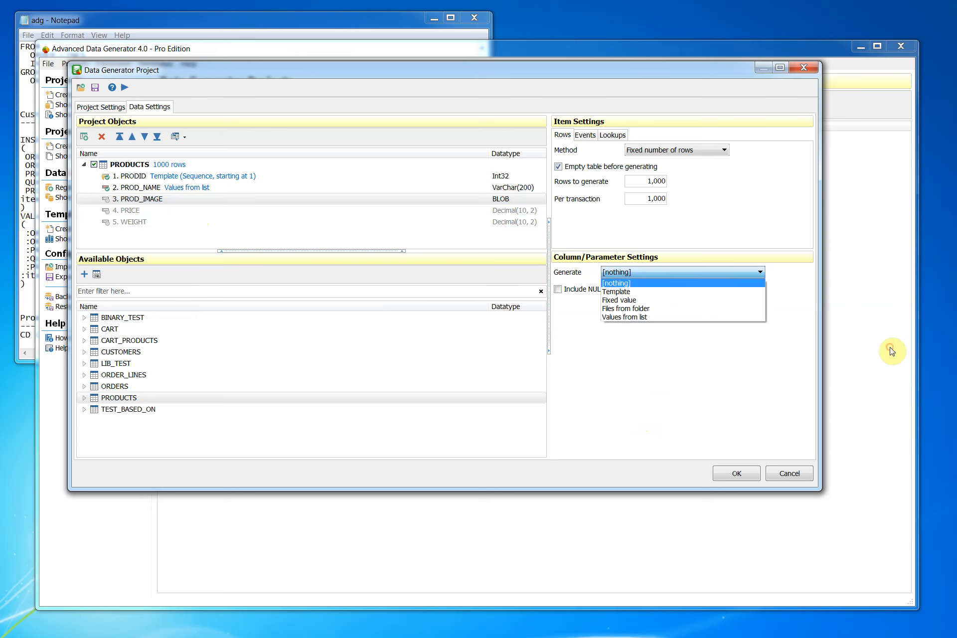
click(654, 289)
click(641, 308)
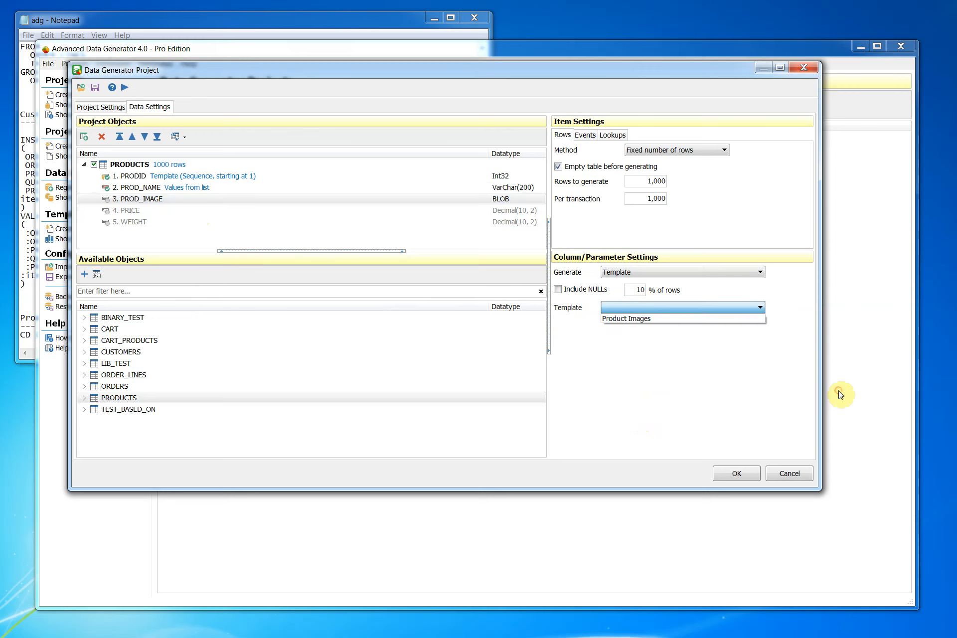
click(837, 409)
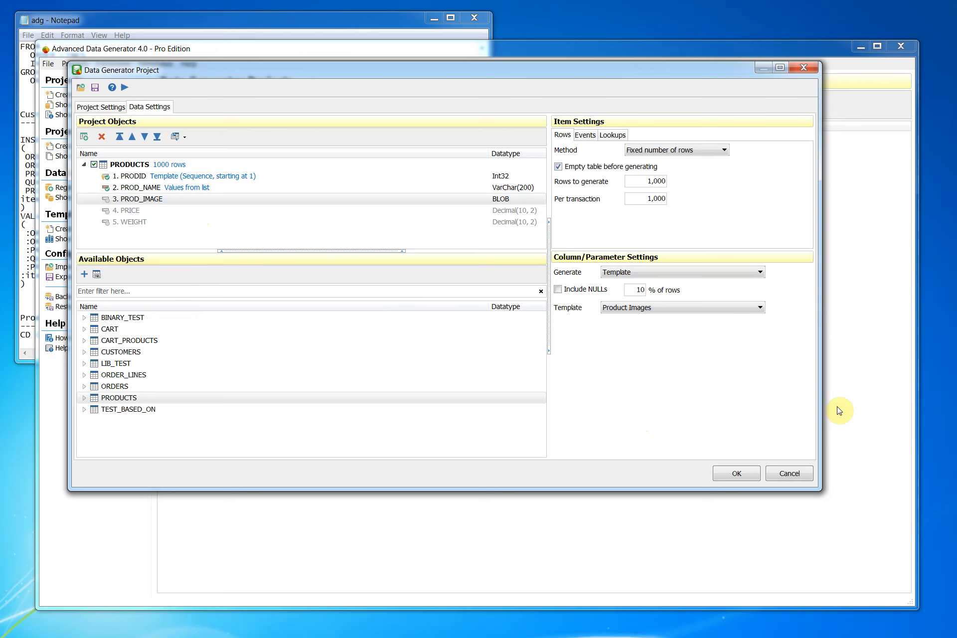
- Set the PRICE column to random values between 0.5 and 250, rounded to 0.05
click(151, 211)
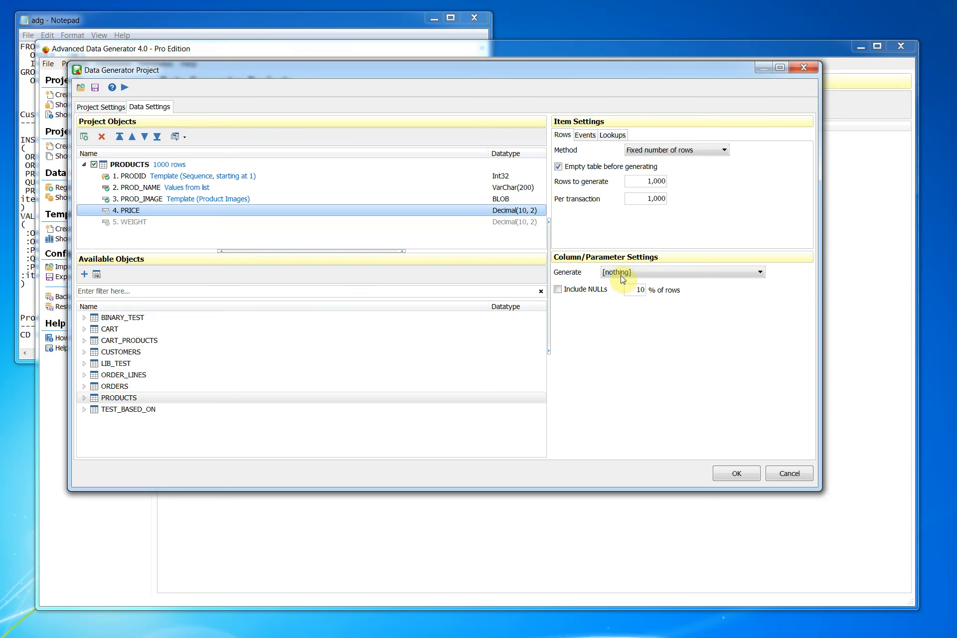
click(679, 273)
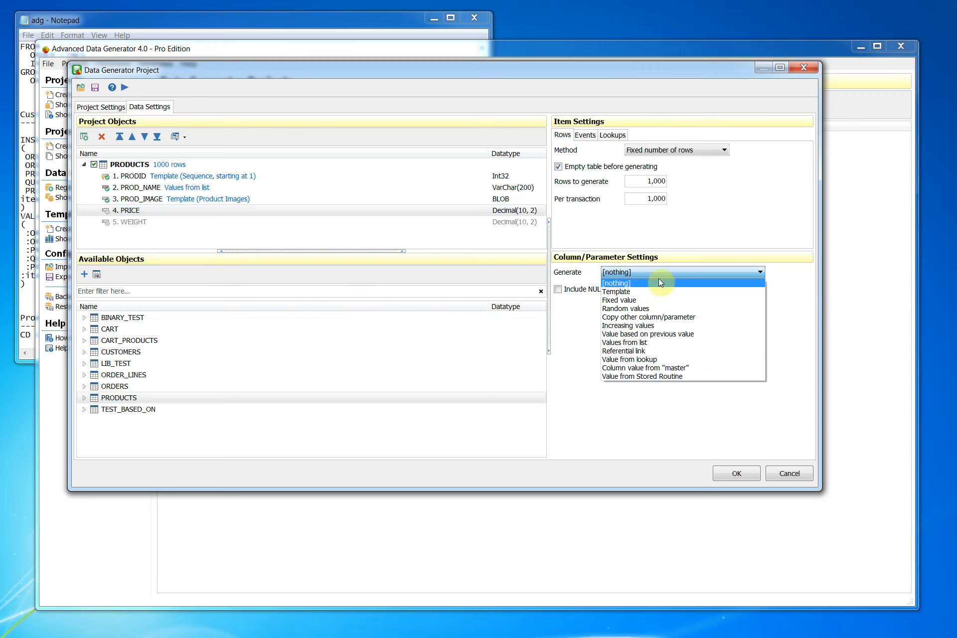
click(628, 308)
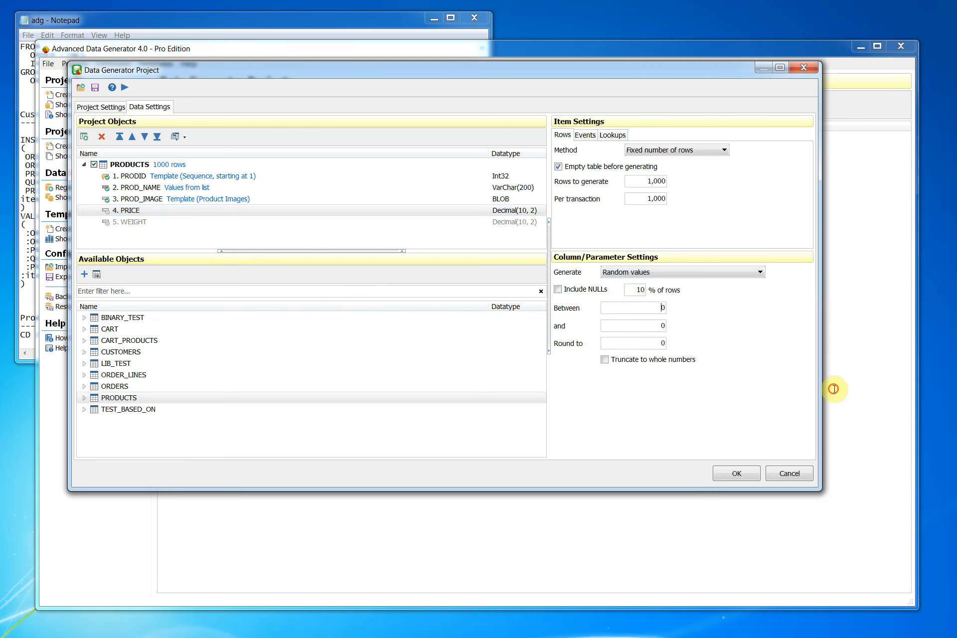
text(0.5)
key(Tab)
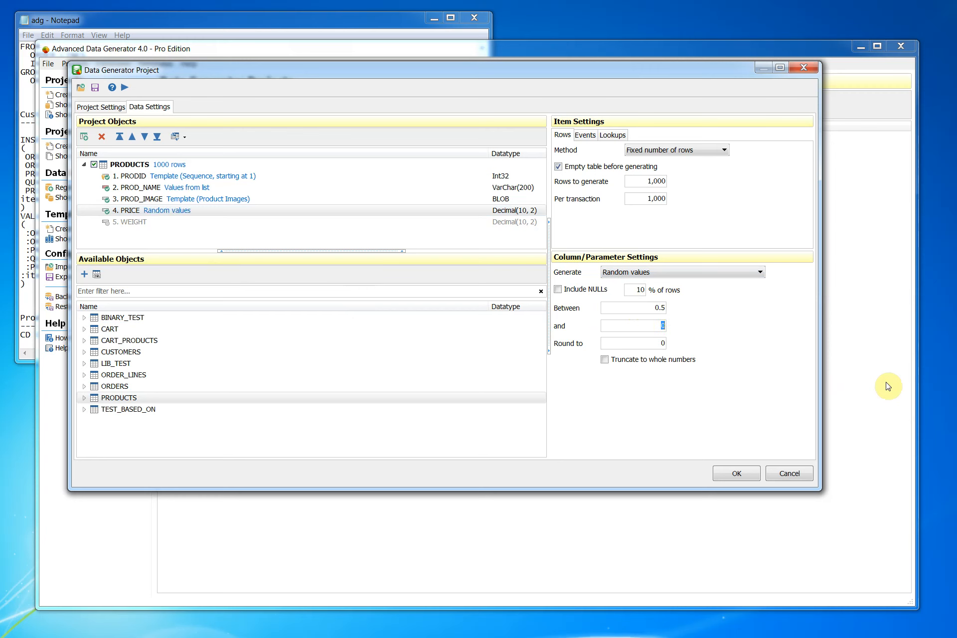
text(250)
key(Tab)
text(0.05)
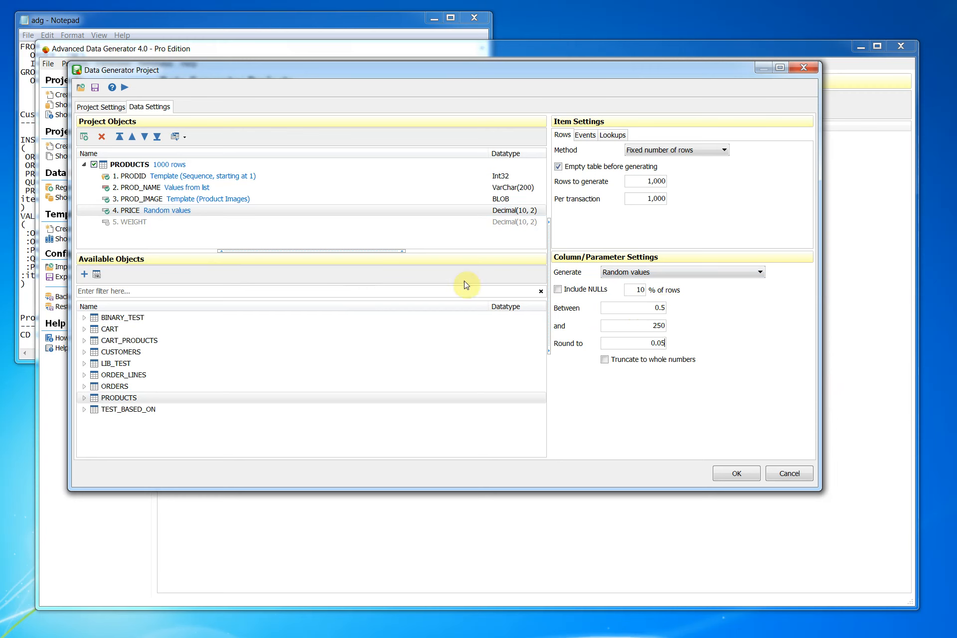
- Set the WEIGHT column to random values between 0.1 and 25, rounded to 0.05
click(129, 223)
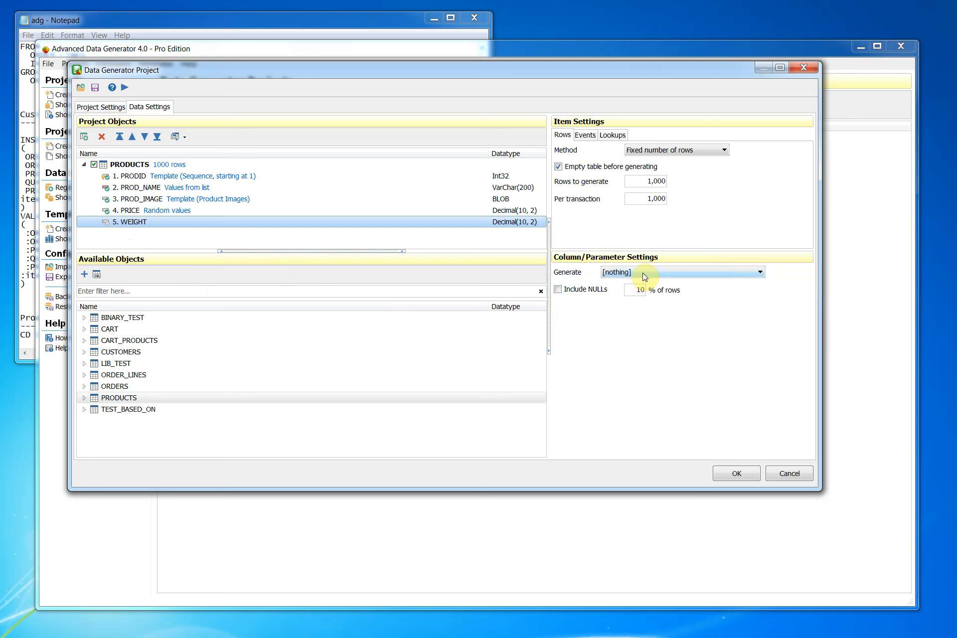
click(644, 277)
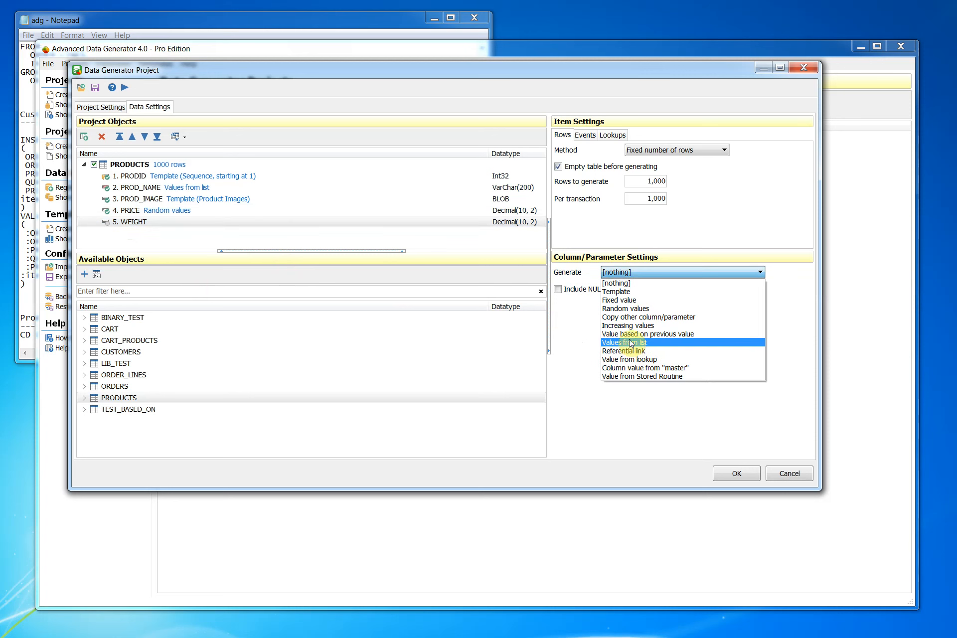
click(625, 309)
drag(641, 309, 678, 308)
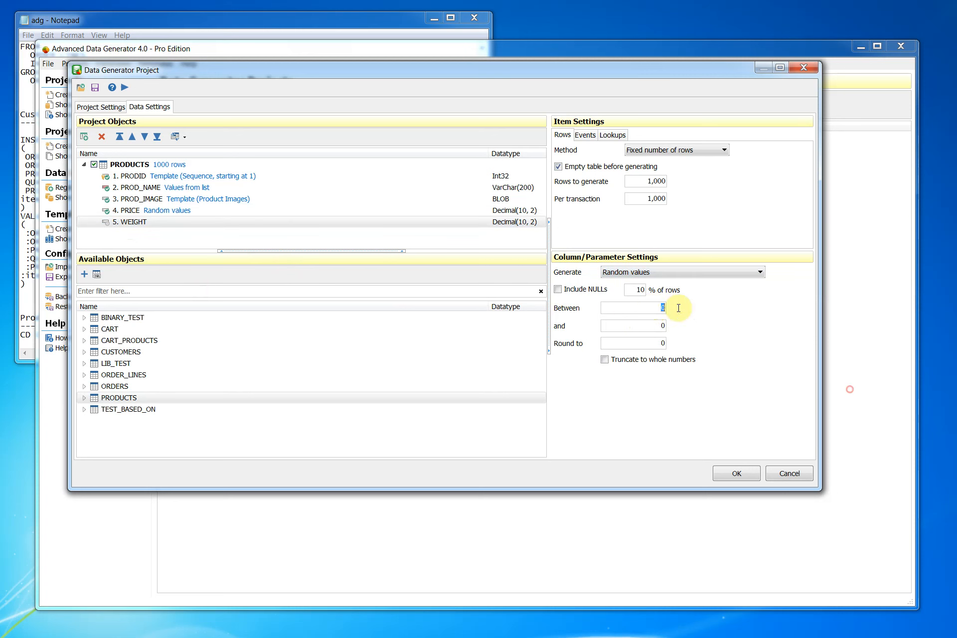
key(BackSpace)
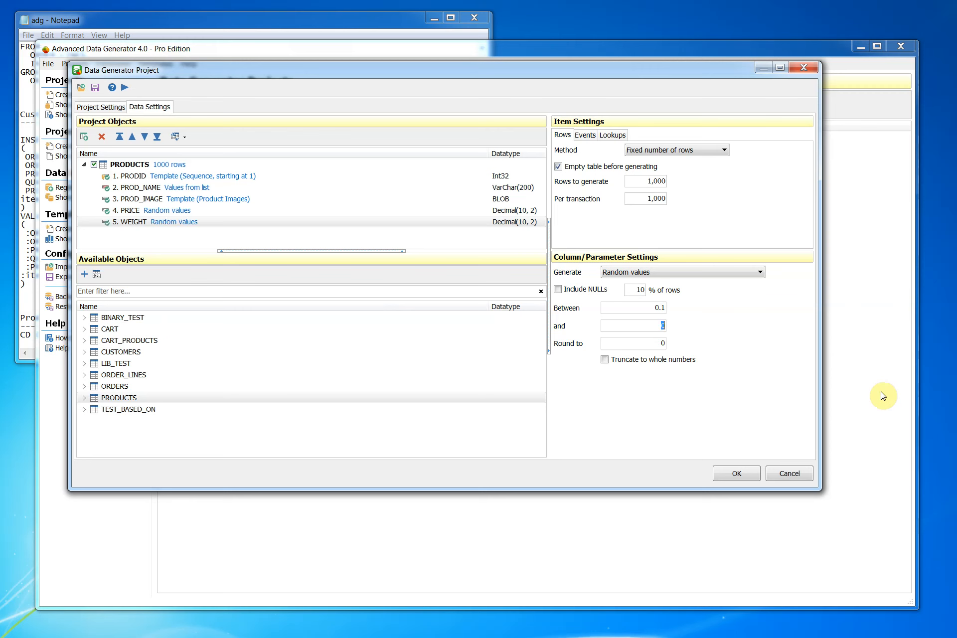
text(25)
key(Tab)
text(0.05)
key(shift+Tab)
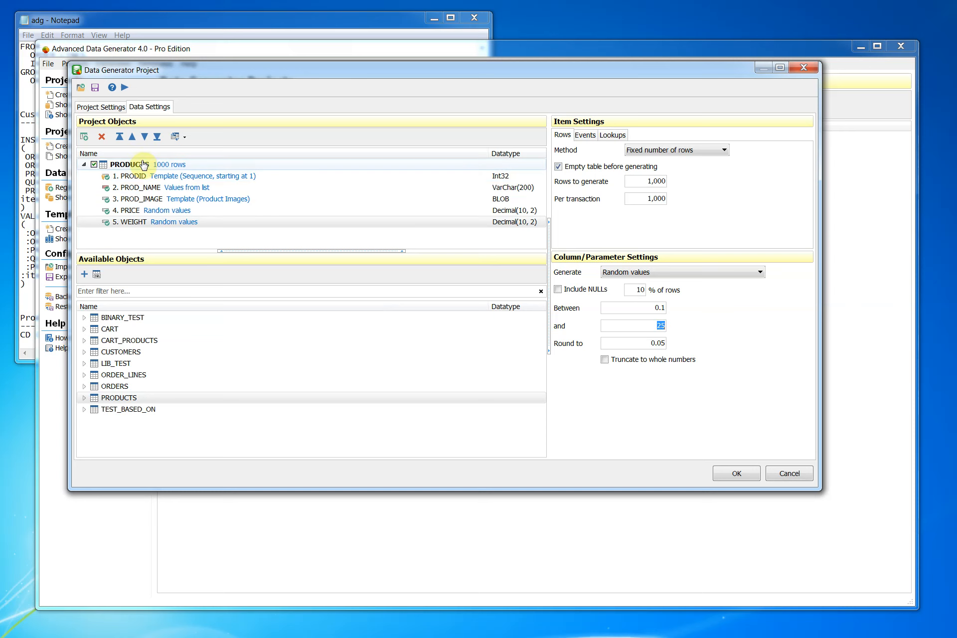
- Collapse the PRODUCTS table and add the CUSTOMERS table to the project, with 2,500 rows to generate
click(124, 166)
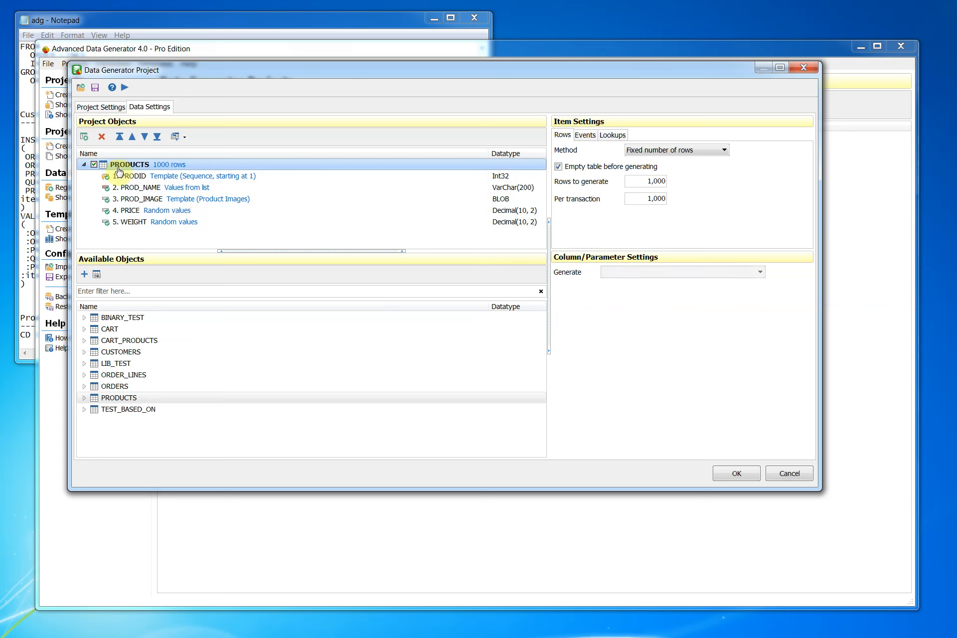
click(82, 165)
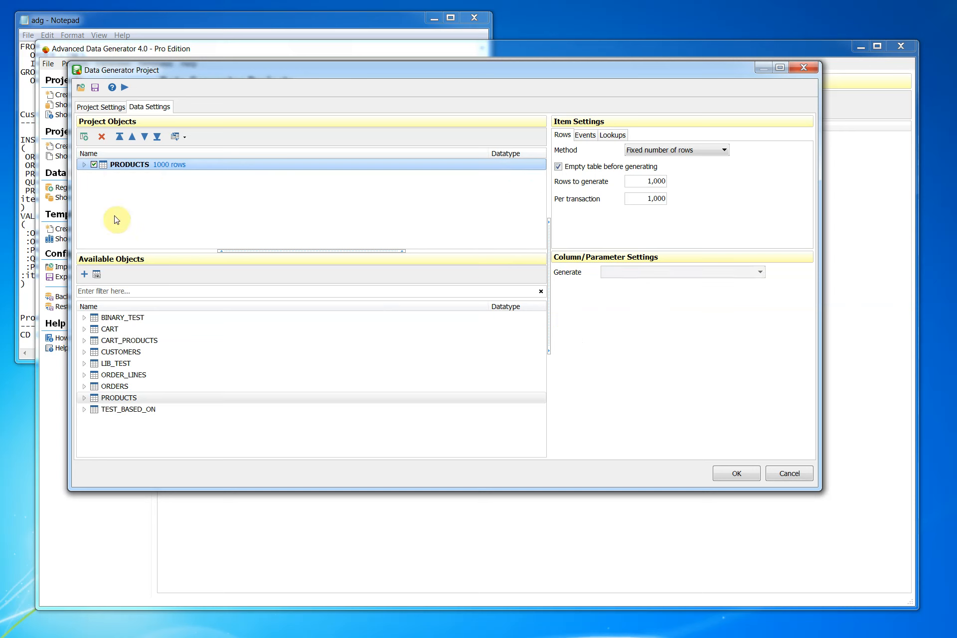
click(121, 352)
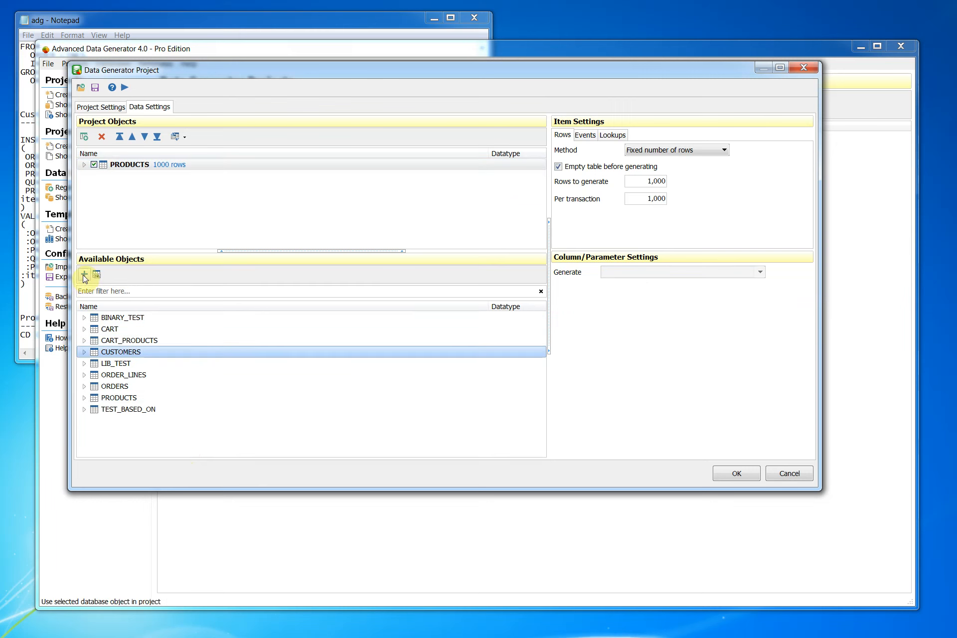
double_click(130, 352)
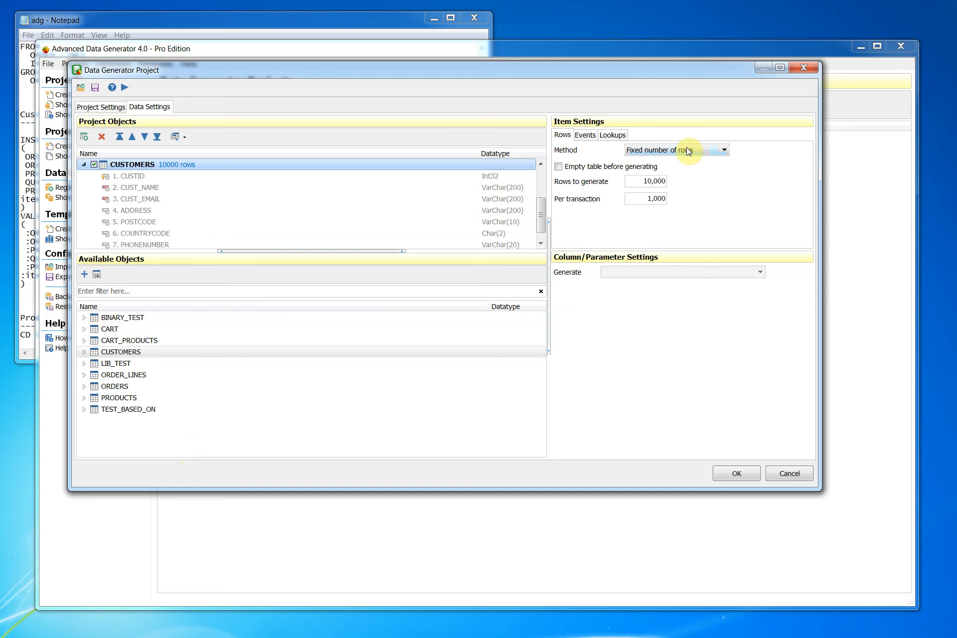
click(643, 181)
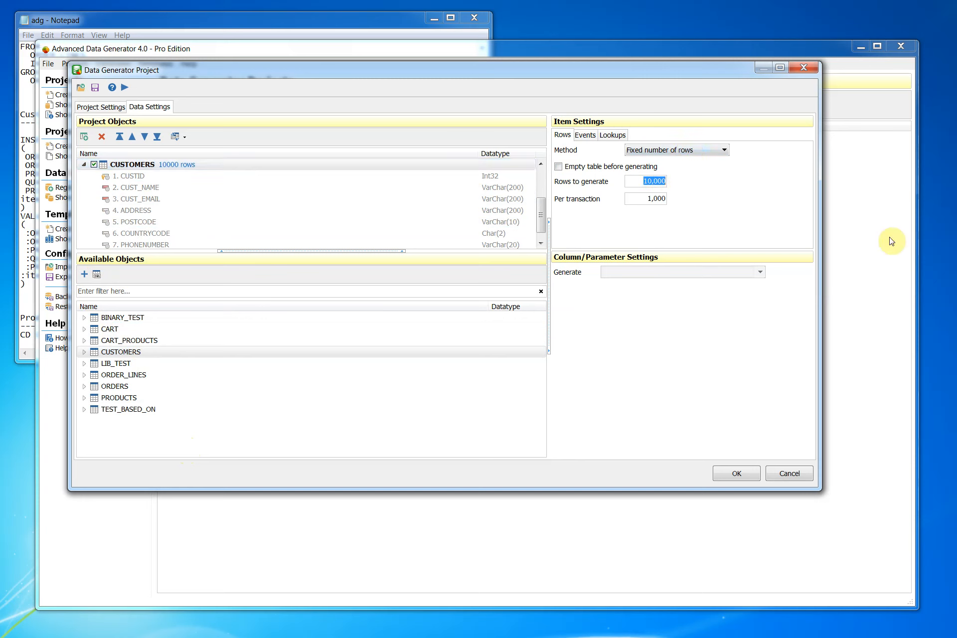
text(2500)
- Have the CUSTID column of CUSTOMERS filled from the template "Sequence, starting at 1"
click(174, 180)
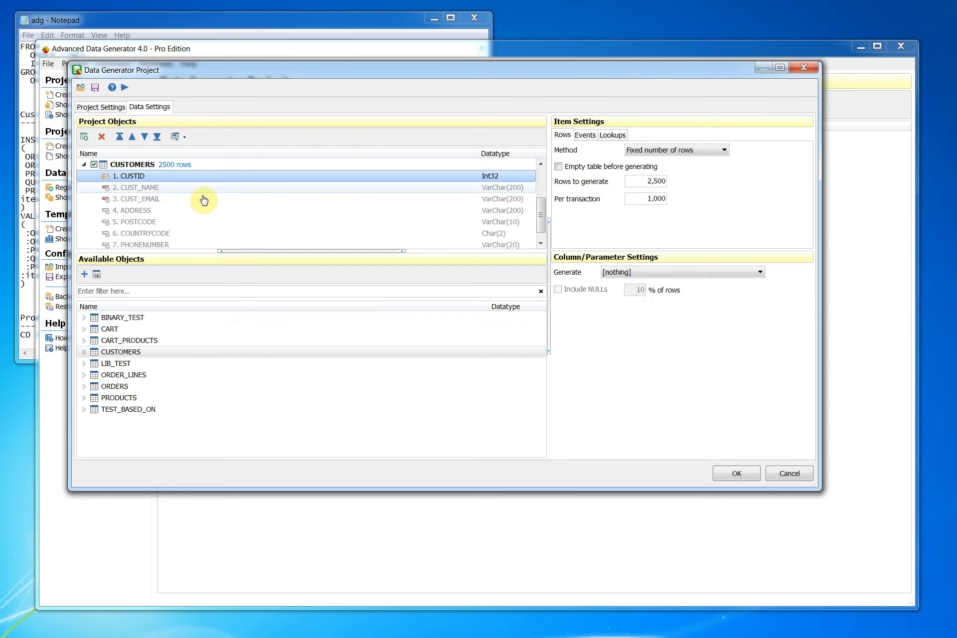
click(629, 272)
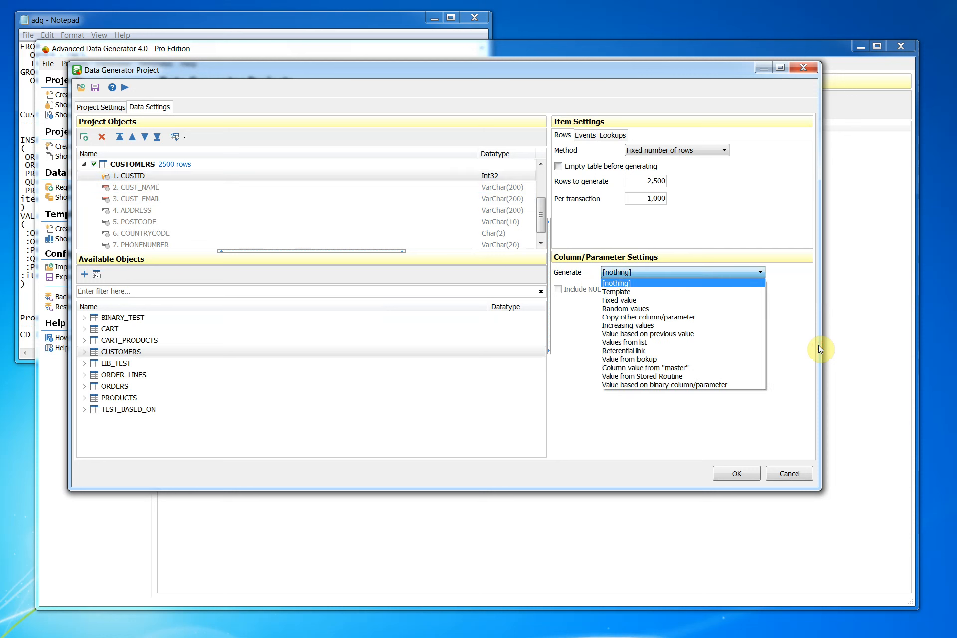
click(617, 292)
click(623, 307)
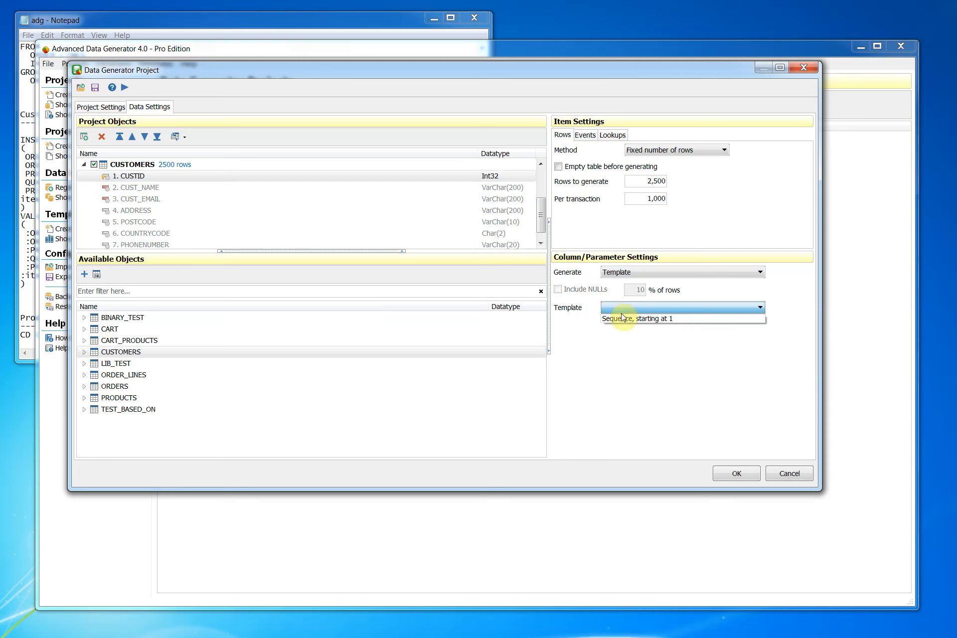
click(618, 318)
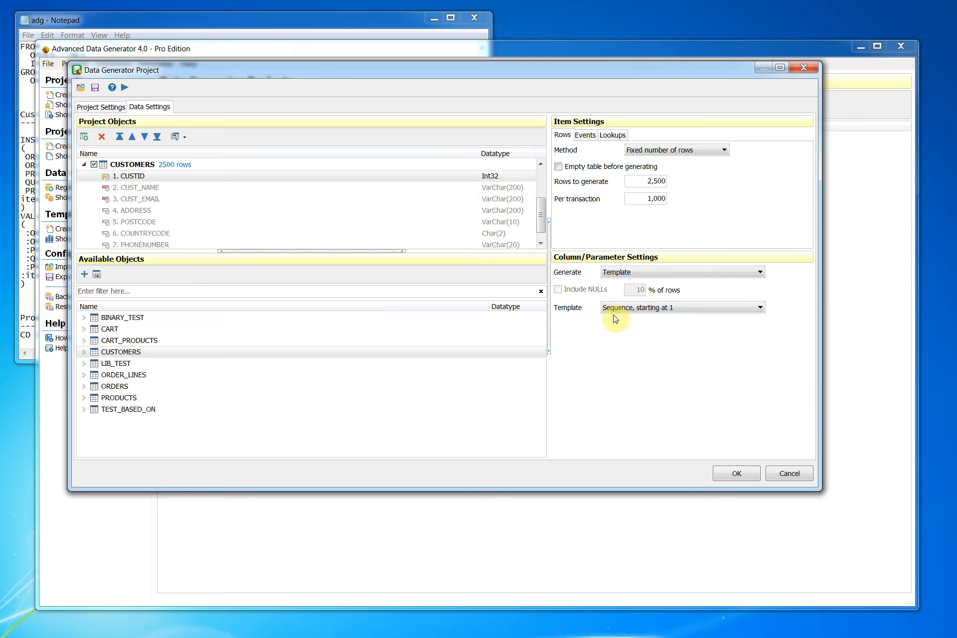
- Set the CUST_NAME column to random values produced by a macro, and open the macro for editing
click(127, 189)
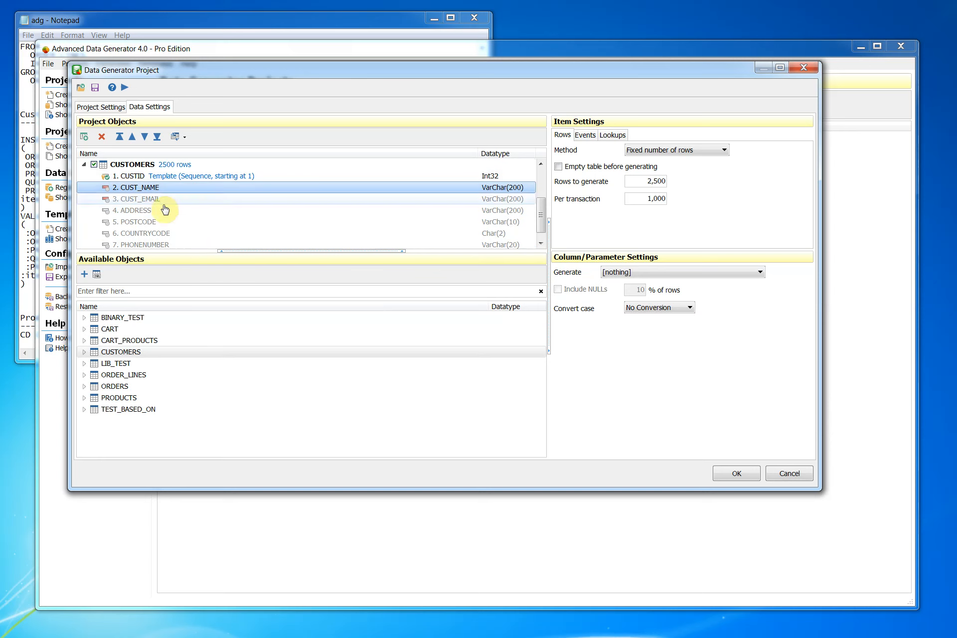
click(622, 274)
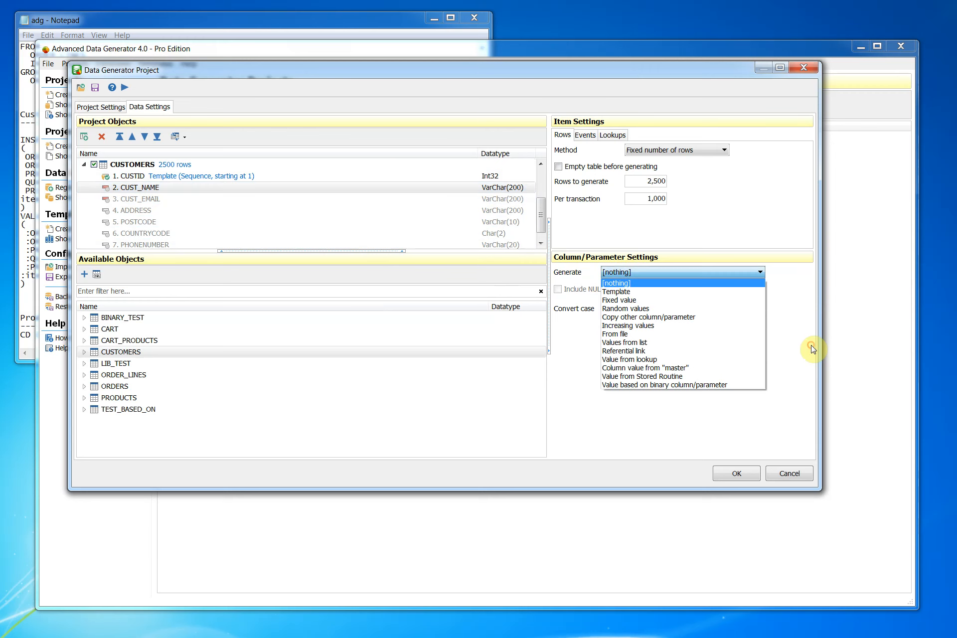
click(625, 309)
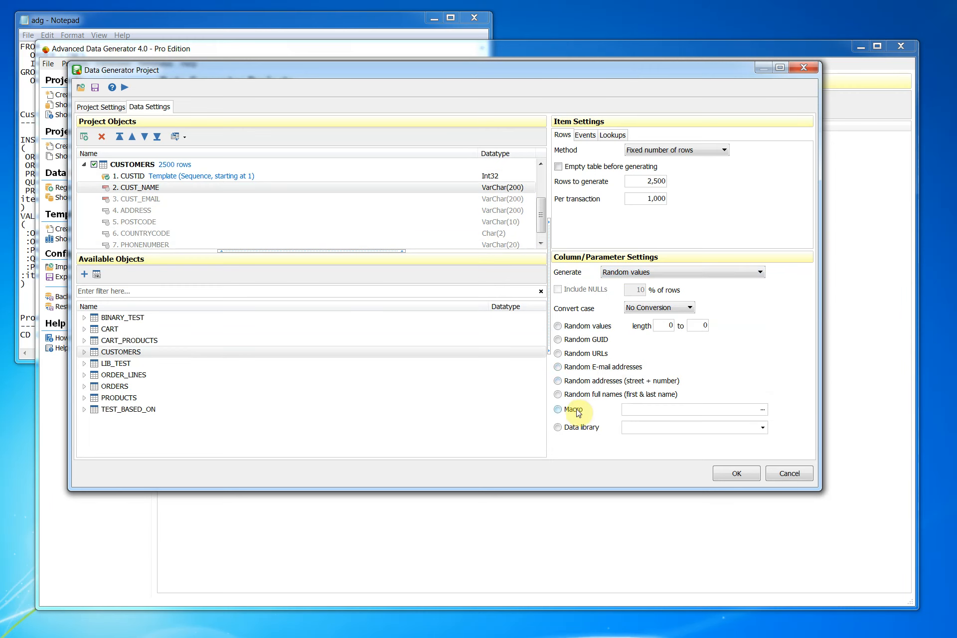
click(573, 409)
click(763, 410)
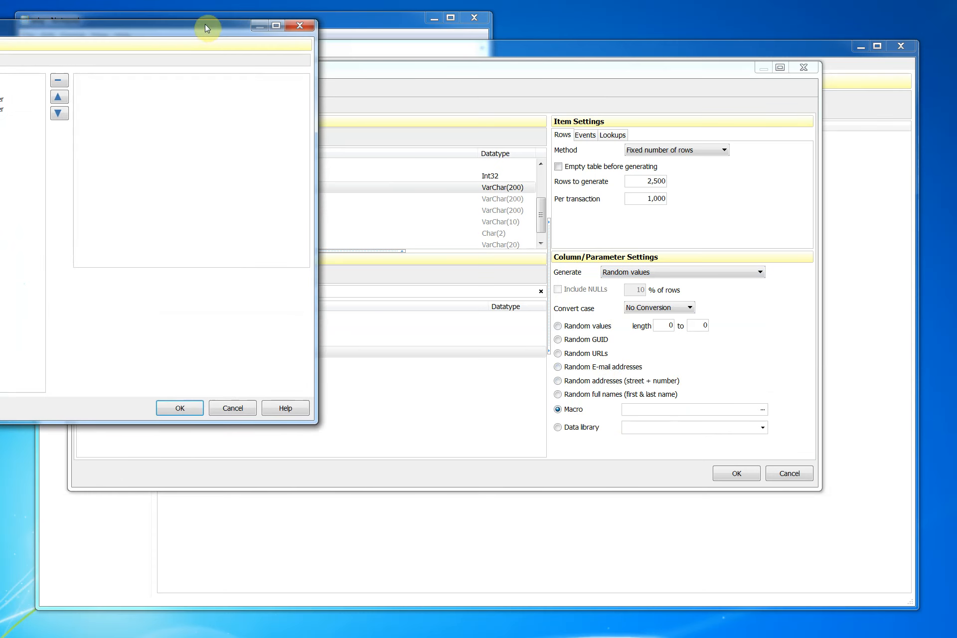
drag(207, 25, 513, 71)
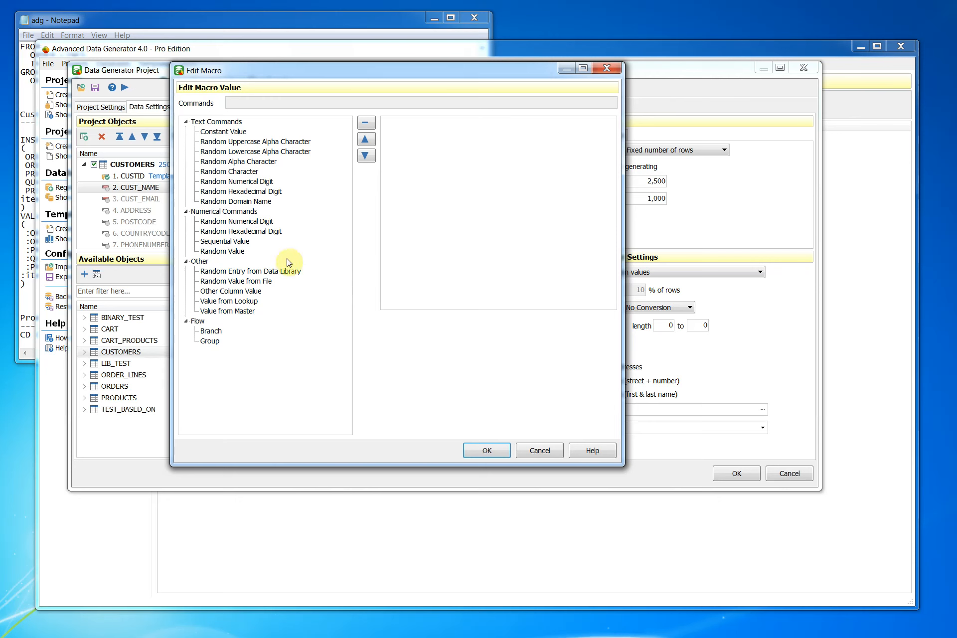
- Build the macro from a random data library entry, a constant value and another random data library entry
click(288, 273)
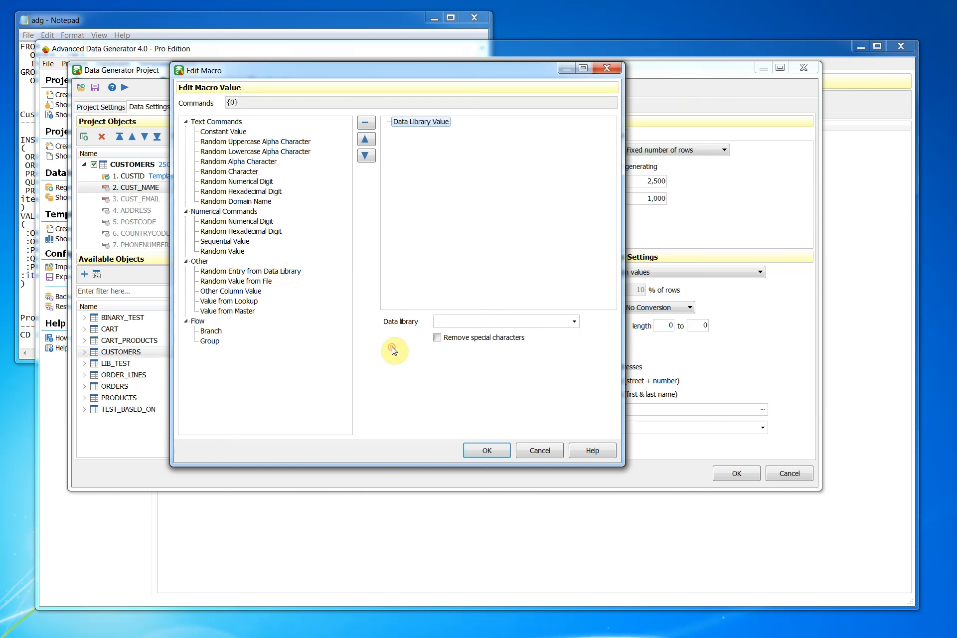
click(234, 131)
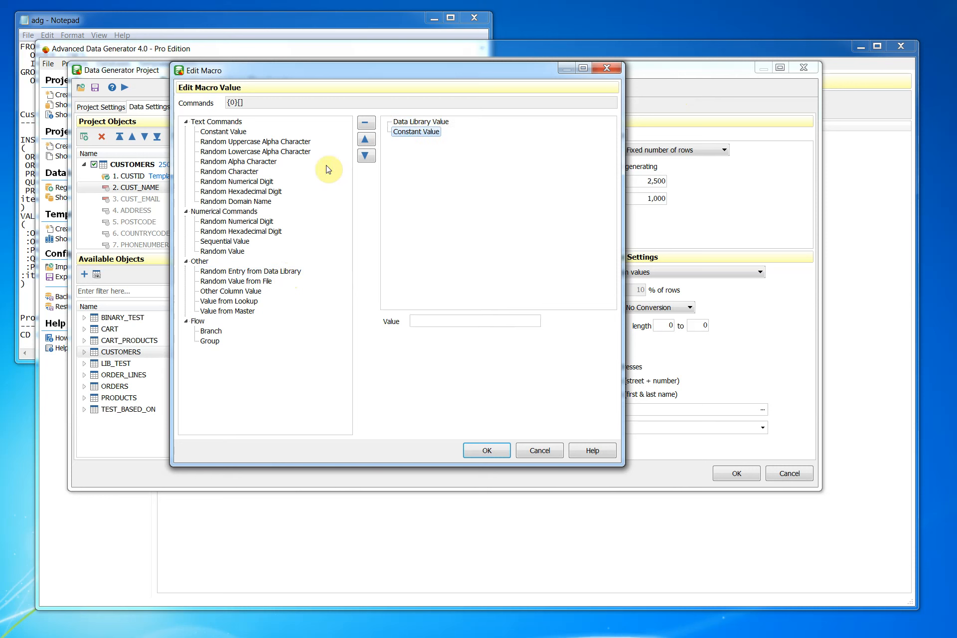
double_click(253, 271)
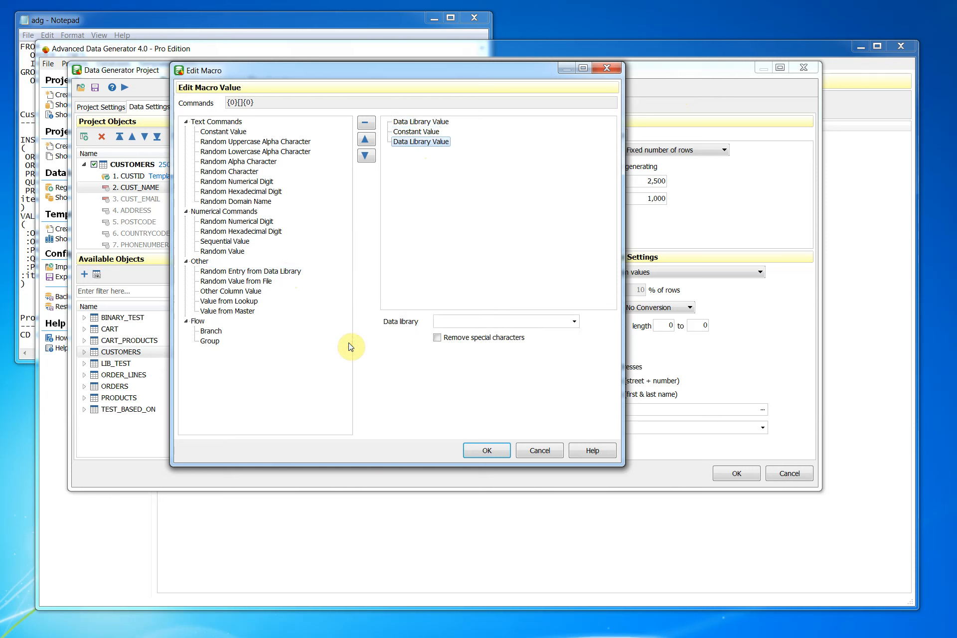
- Set the macro's first data library value to the first names library "Dutch: Male & Female"
click(422, 123)
click(421, 124)
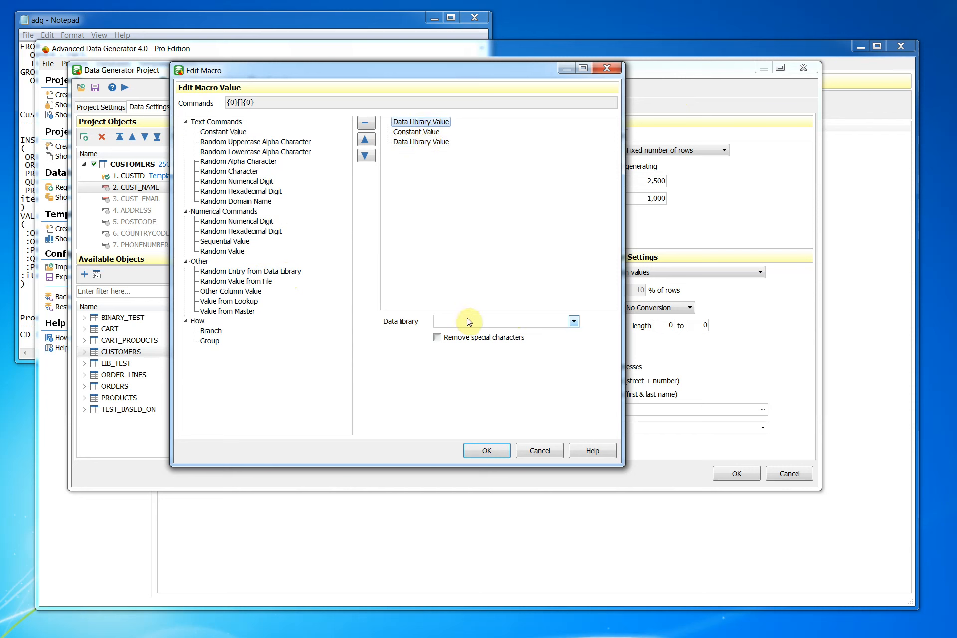
click(543, 323)
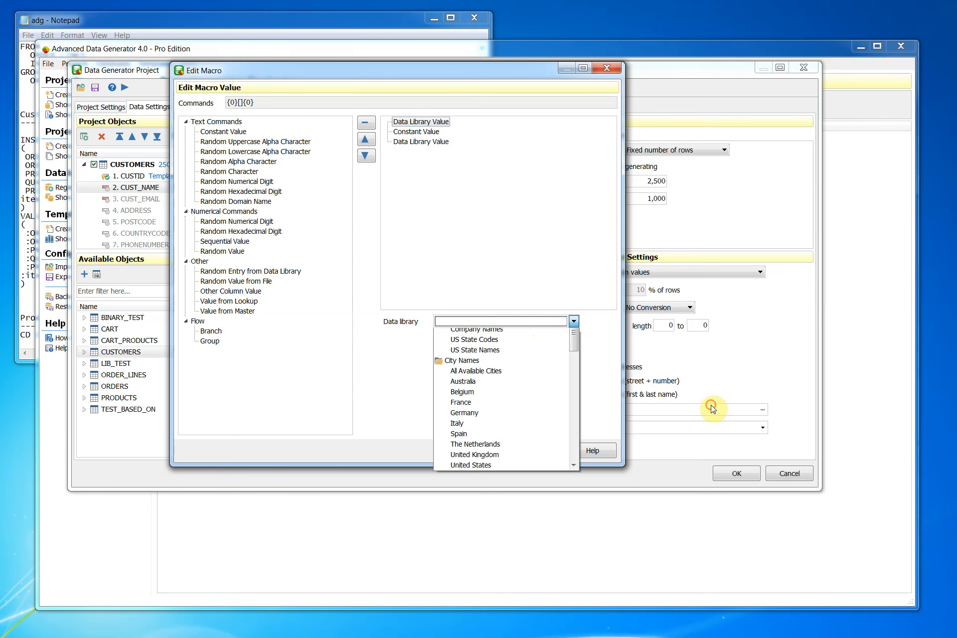
drag(577, 370, 572, 427)
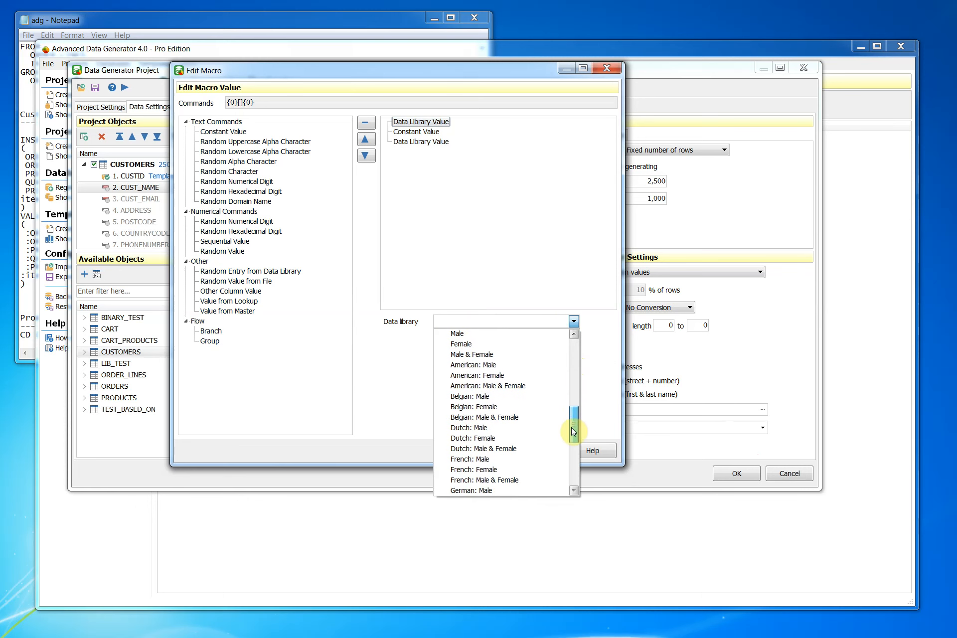
click(484, 449)
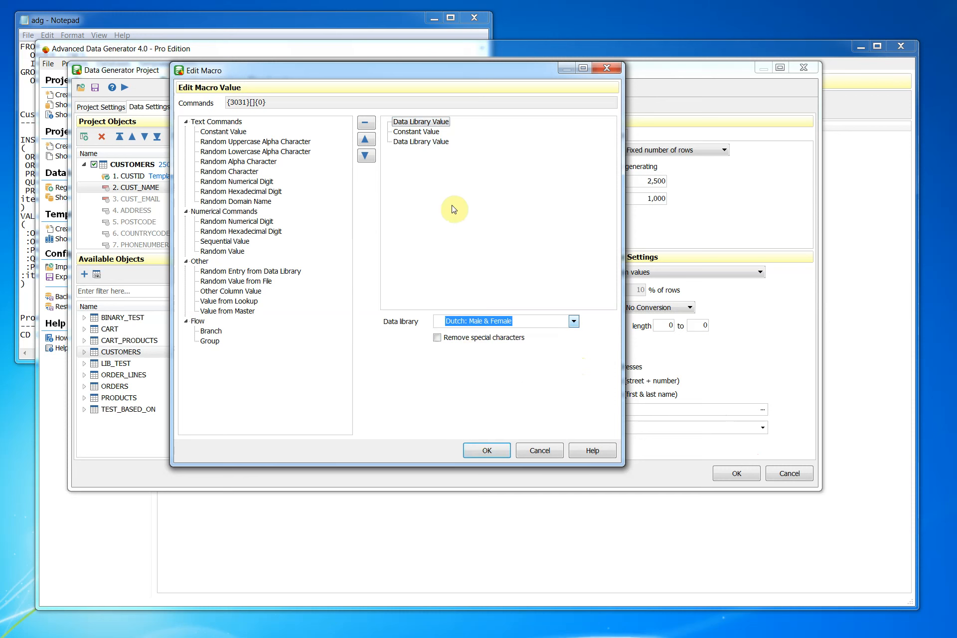
- Set the macro's constant value to a space and its second data library value to Dutch family names, and accept the macro
click(427, 133)
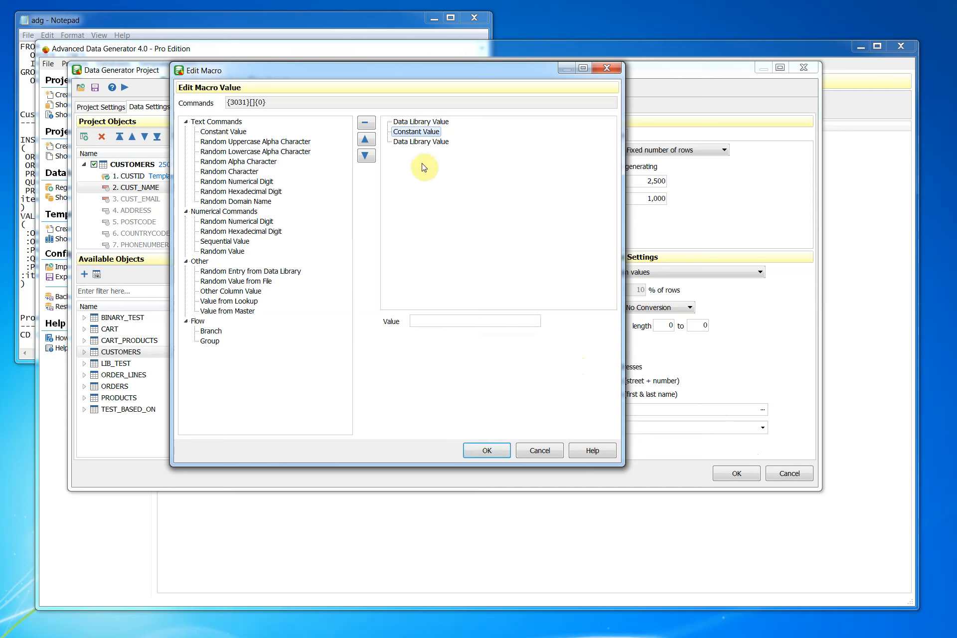
click(427, 320)
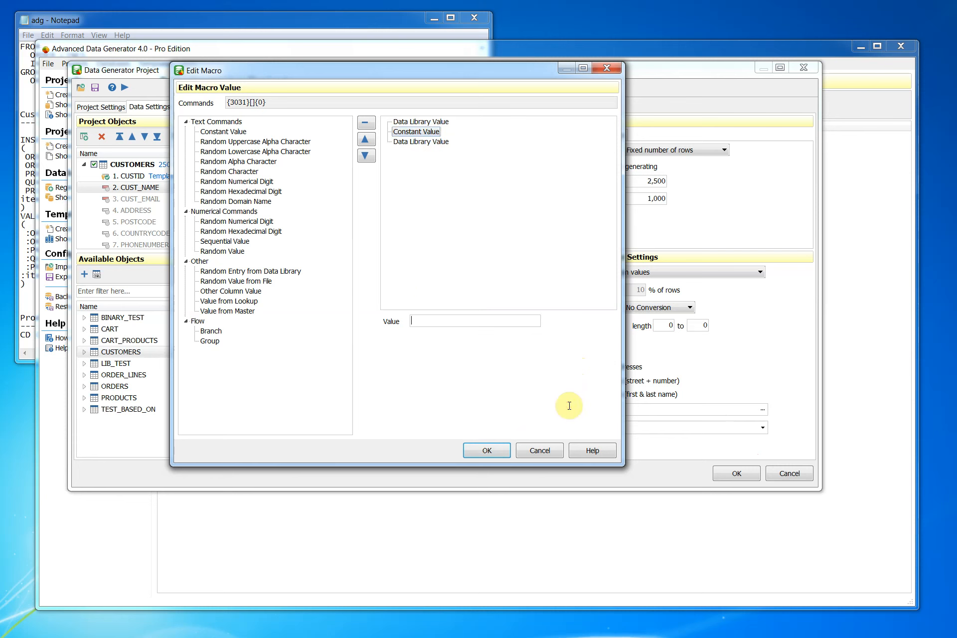
click(421, 141)
click(573, 322)
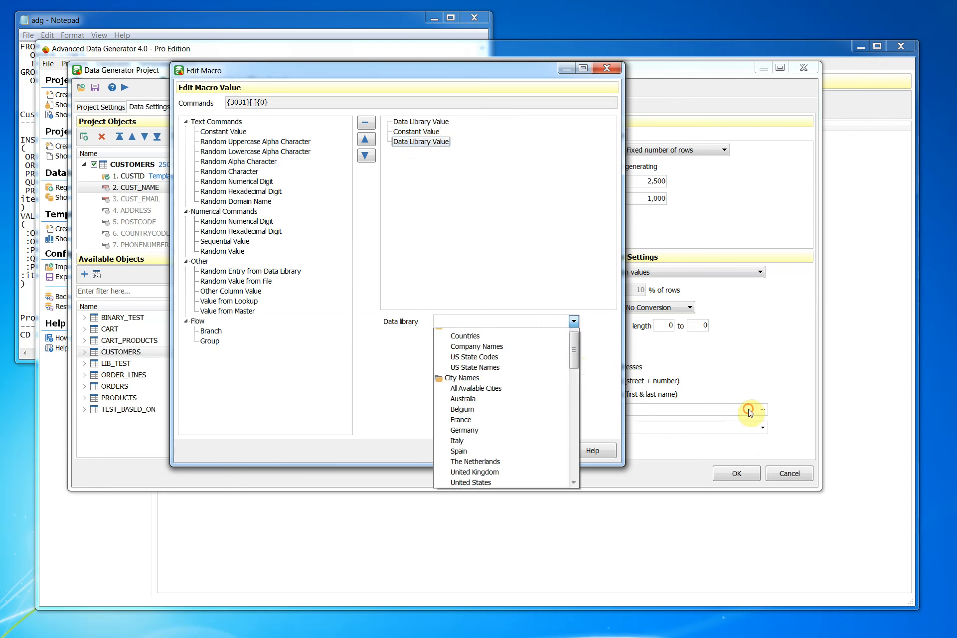
drag(573, 349, 572, 474)
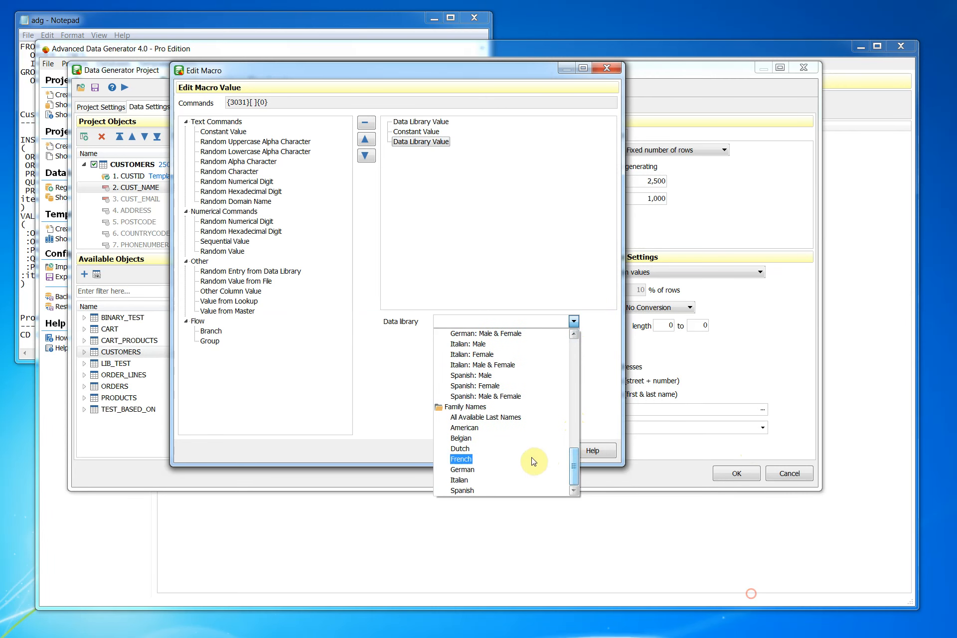
click(459, 448)
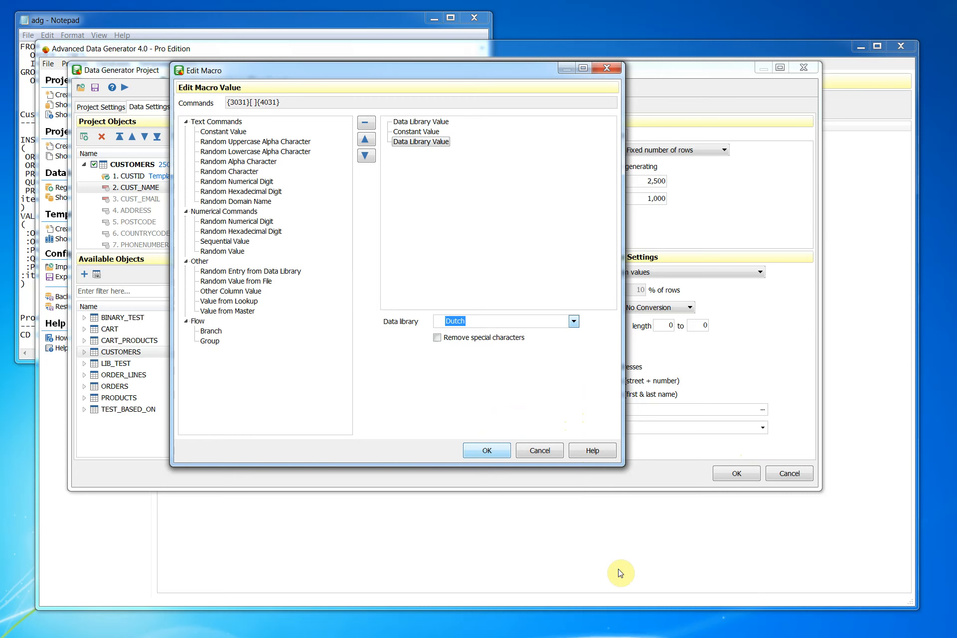
click(481, 448)
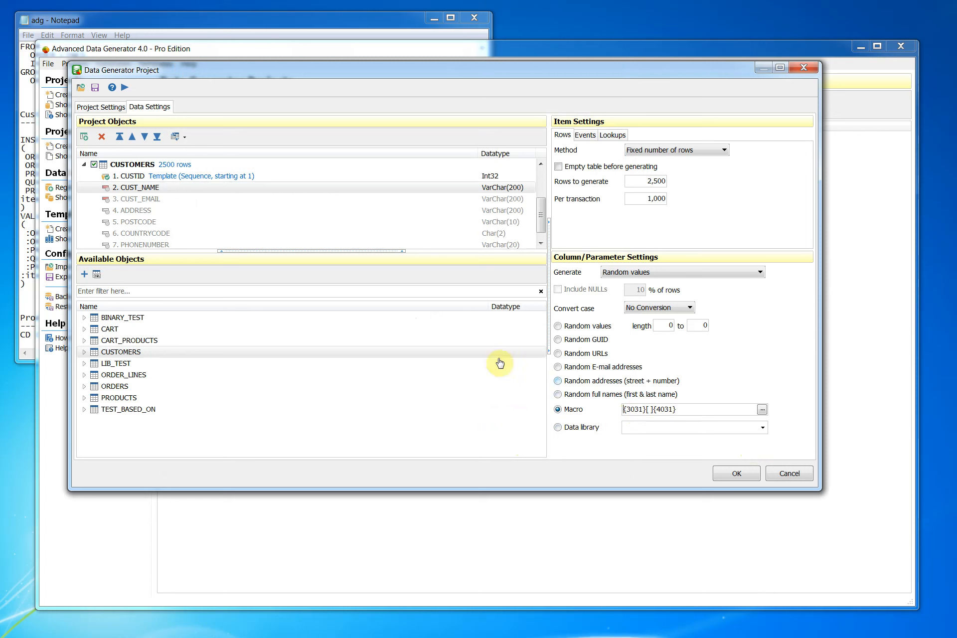
- Set the CUST_EMAIL column to random values of the random e-mail addresses type
click(152, 202)
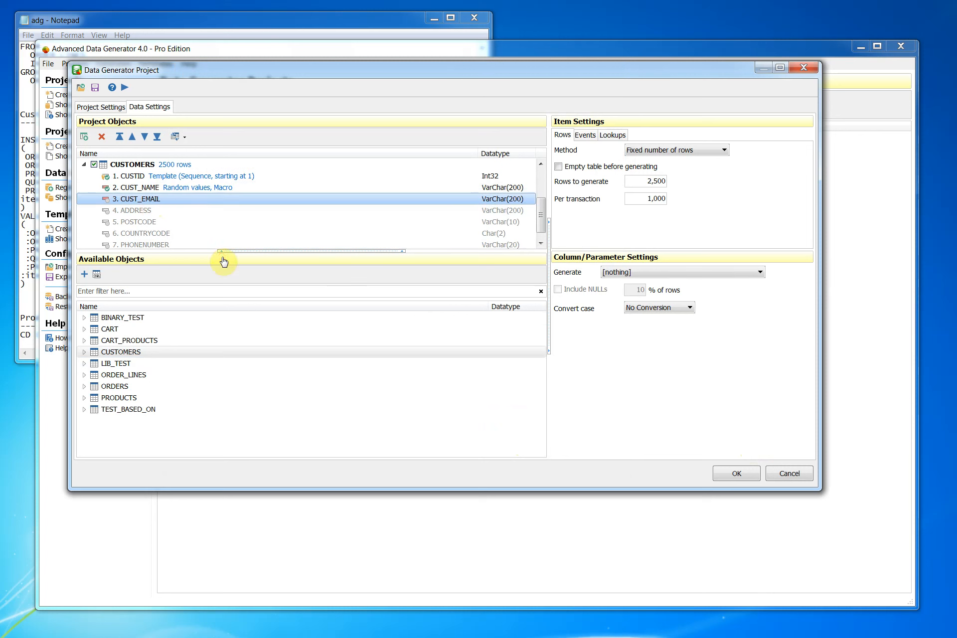
click(618, 273)
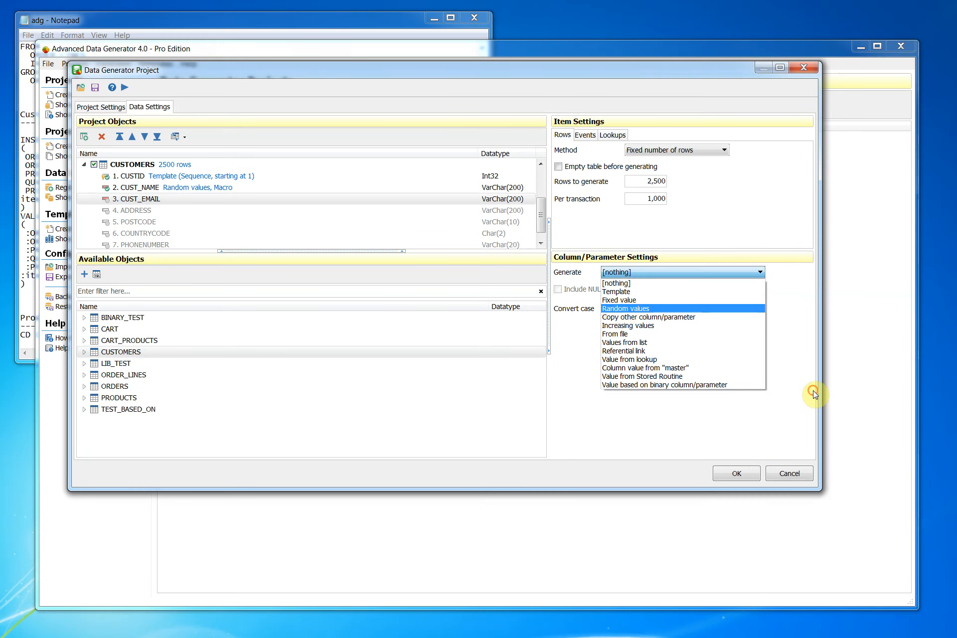
click(625, 308)
click(591, 367)
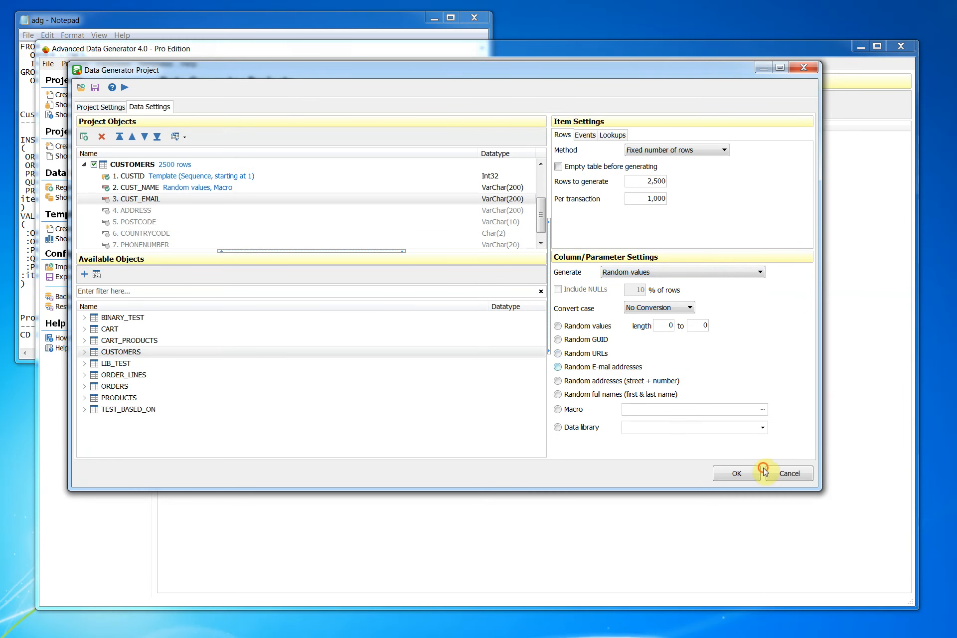
- Set the ADDRESS column to random values produced by a macro and open its macro for editing
click(159, 210)
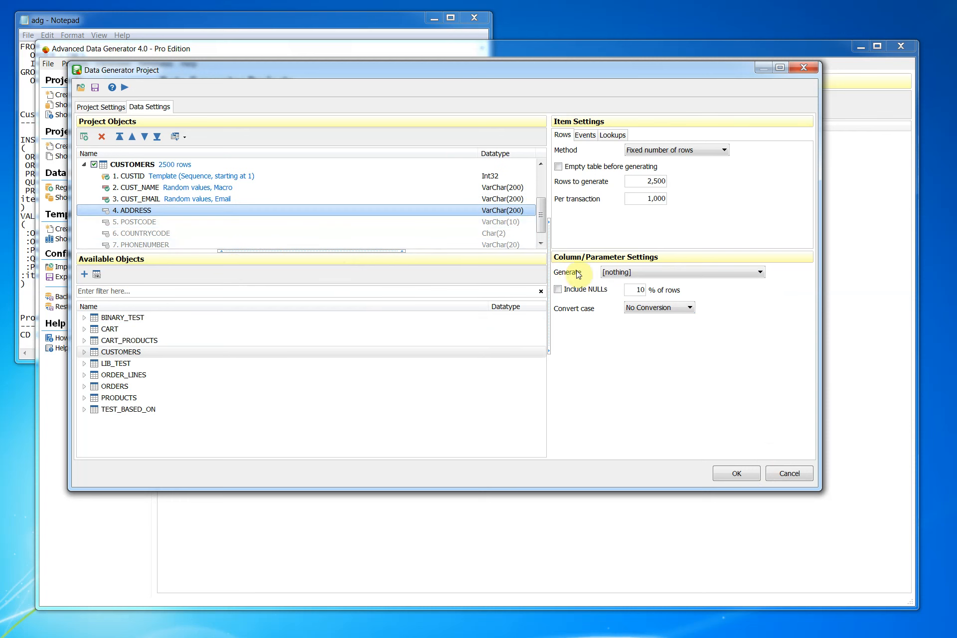
click(629, 273)
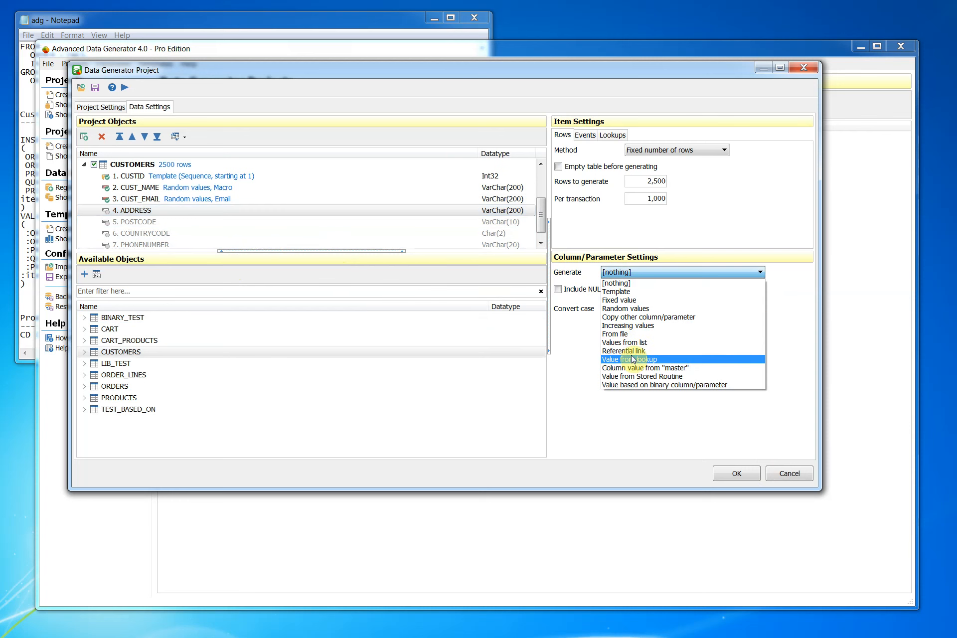
click(625, 309)
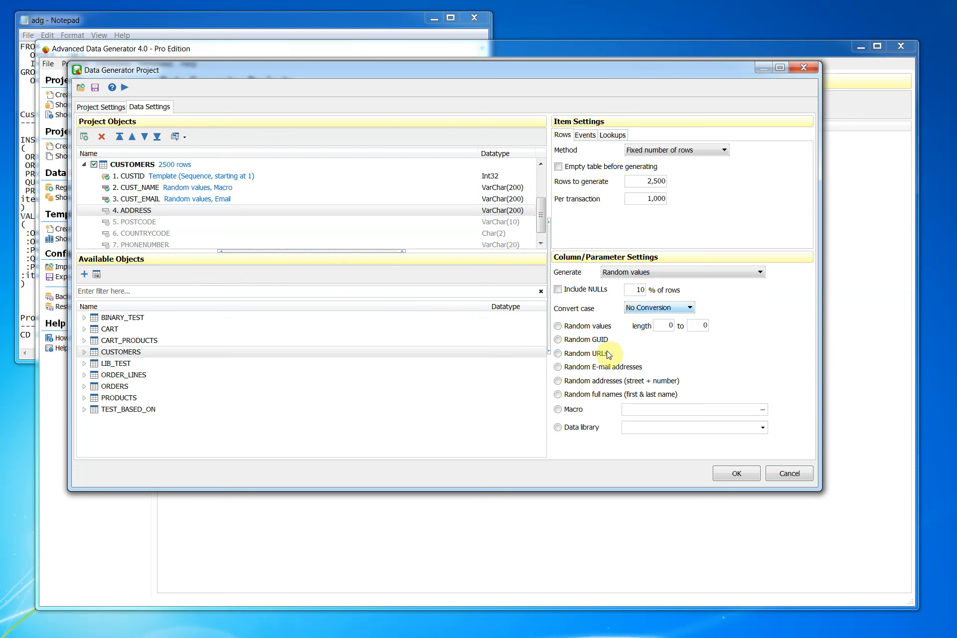
click(568, 409)
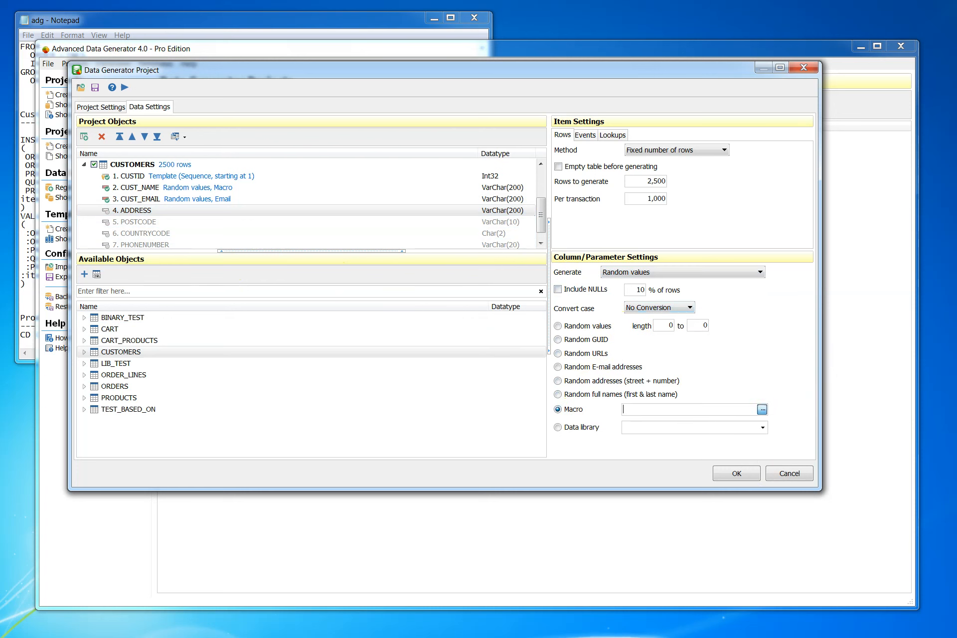
click(762, 409)
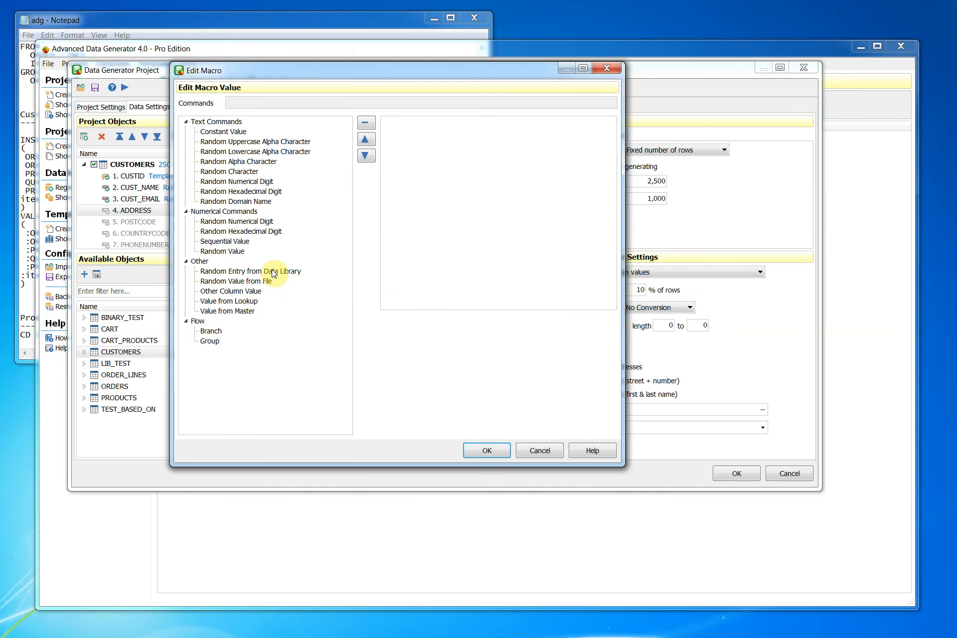
- Build the address macro from a random data library entry, a constant value and a random numerical value
double_click(272, 273)
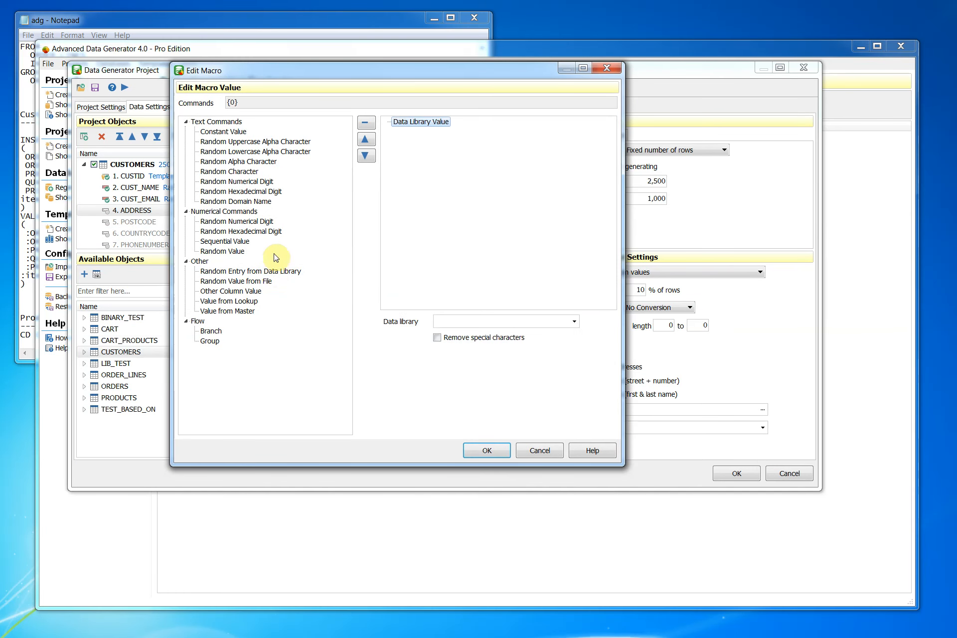
double_click(233, 132)
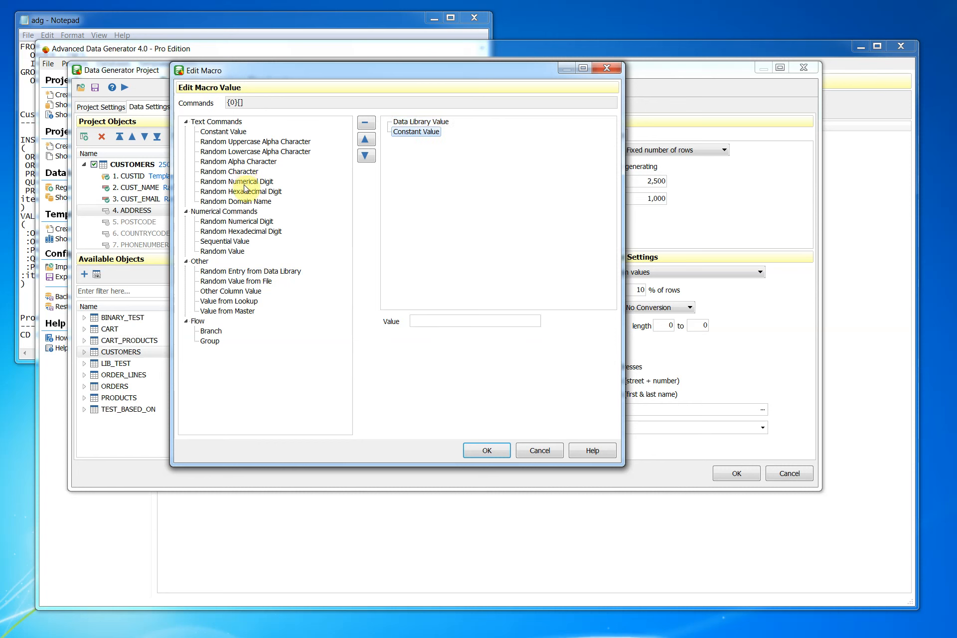
double_click(236, 252)
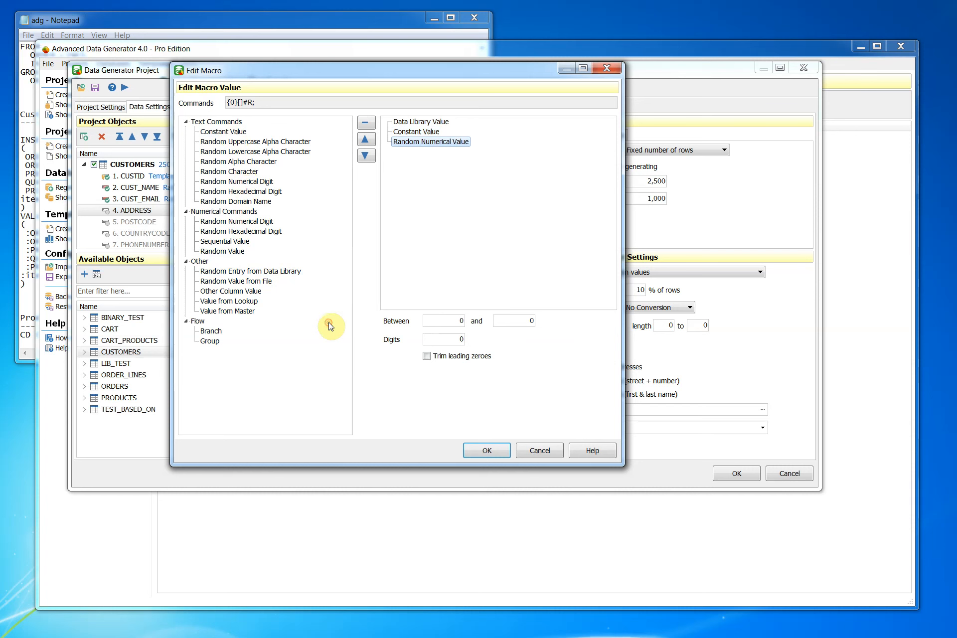
- Set the macro's data library value to street names of The Netherlands and its constant value to a space
click(417, 123)
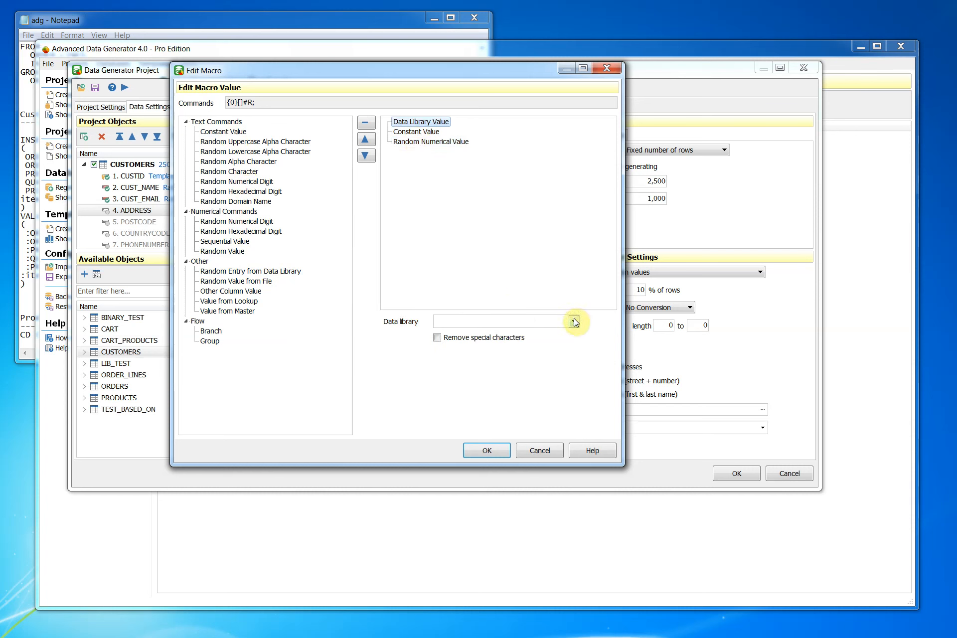
click(558, 321)
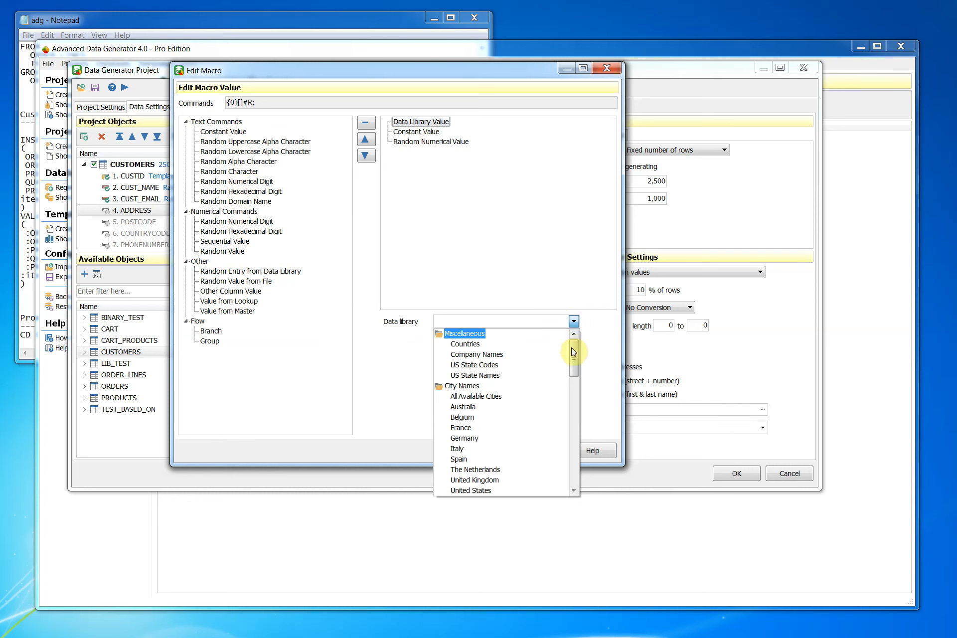
drag(574, 358, 572, 392)
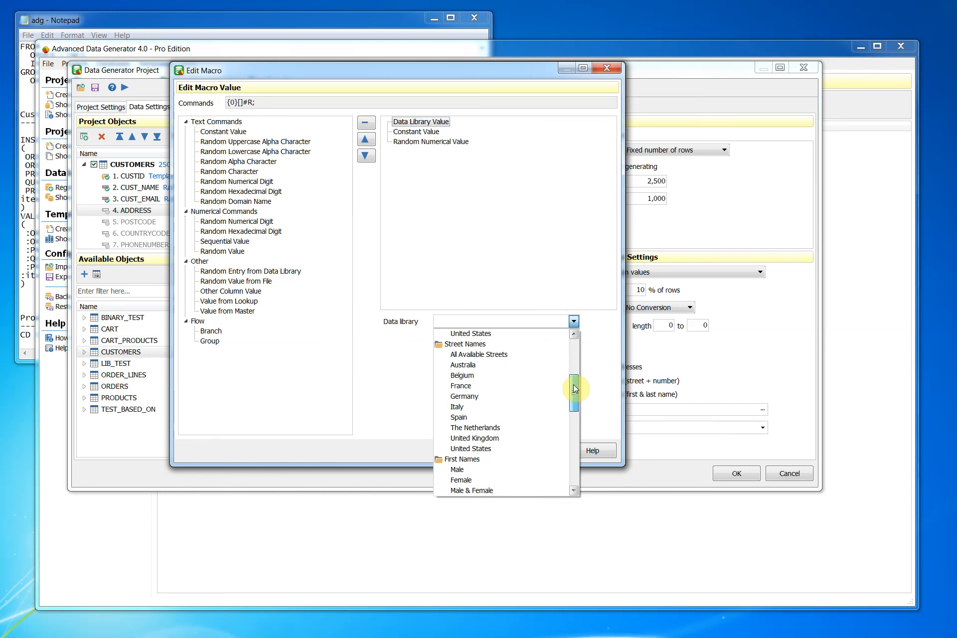
click(503, 427)
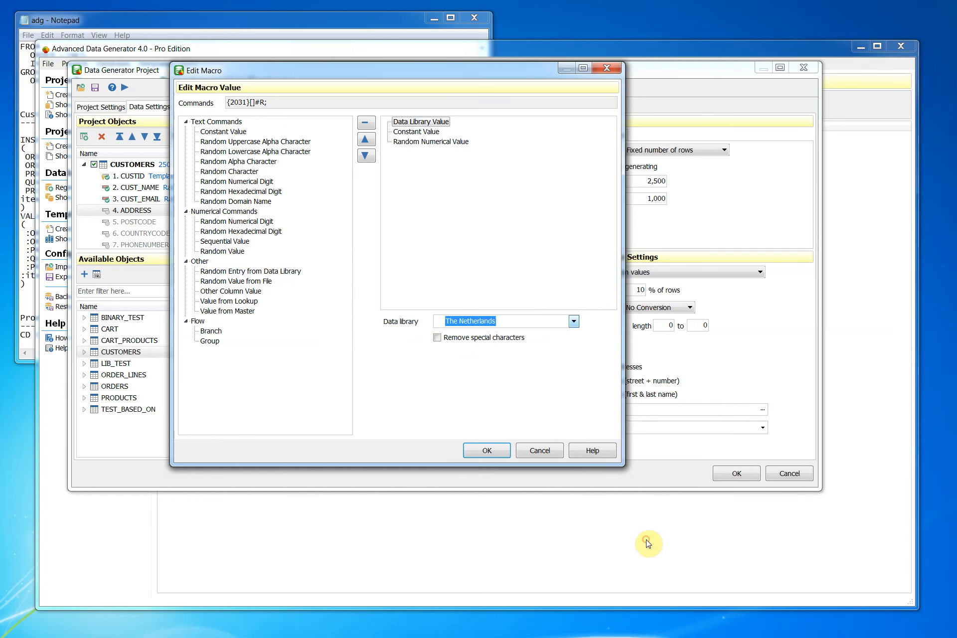
click(418, 132)
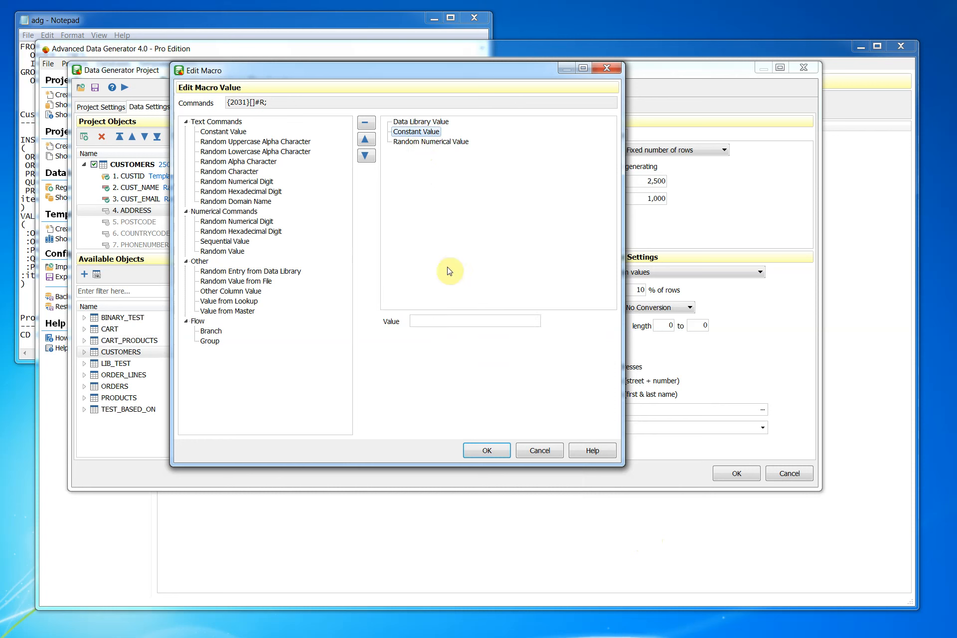
click(437, 320)
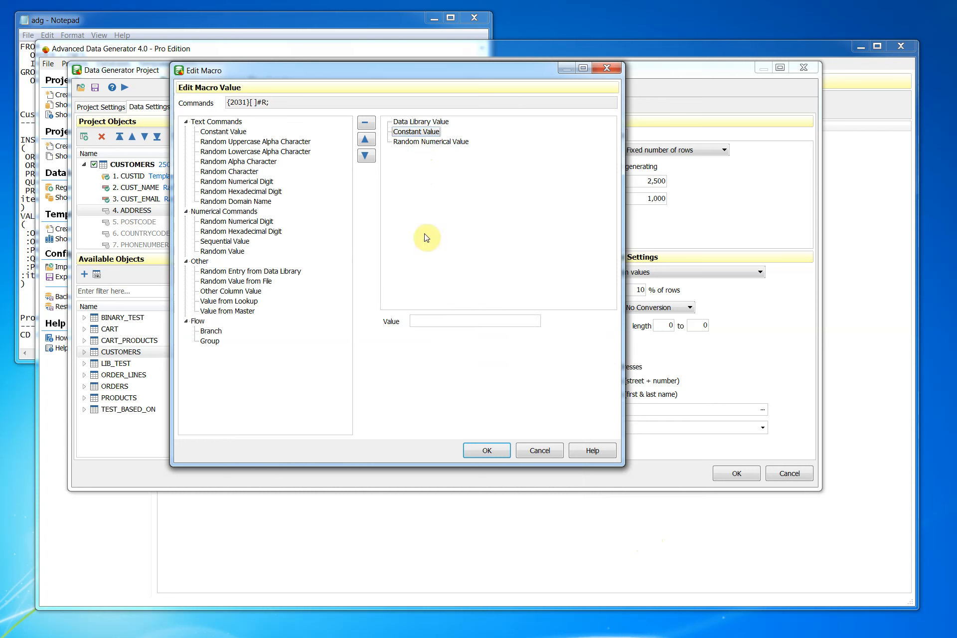
- Set the macro's random number between 1 and 2300 with leading zeroes trimmed, and accept the macro
click(432, 144)
double_click(456, 320)
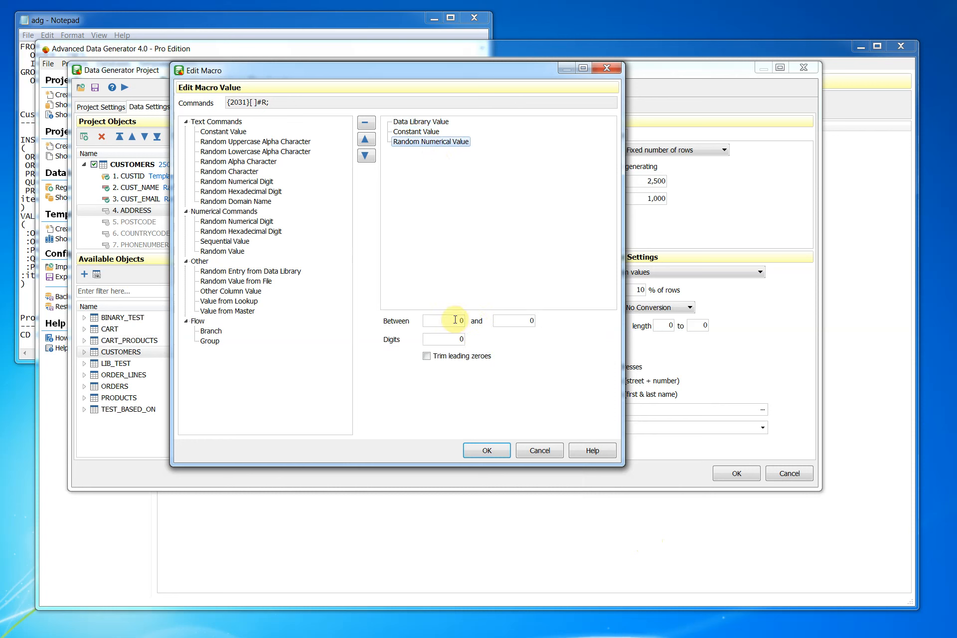
text(1)
double_click(523, 320)
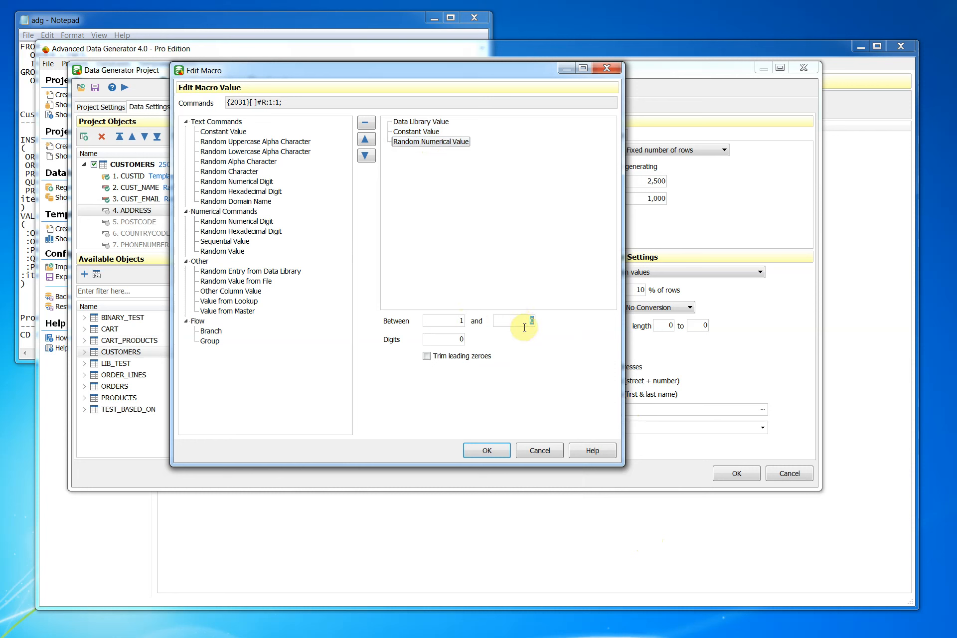
text(2300)
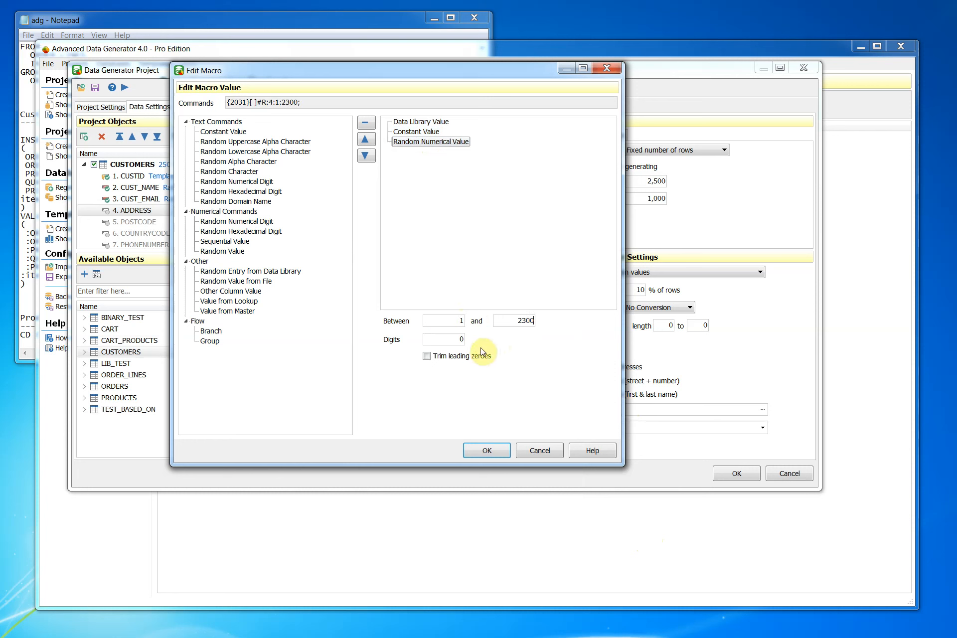
click(468, 357)
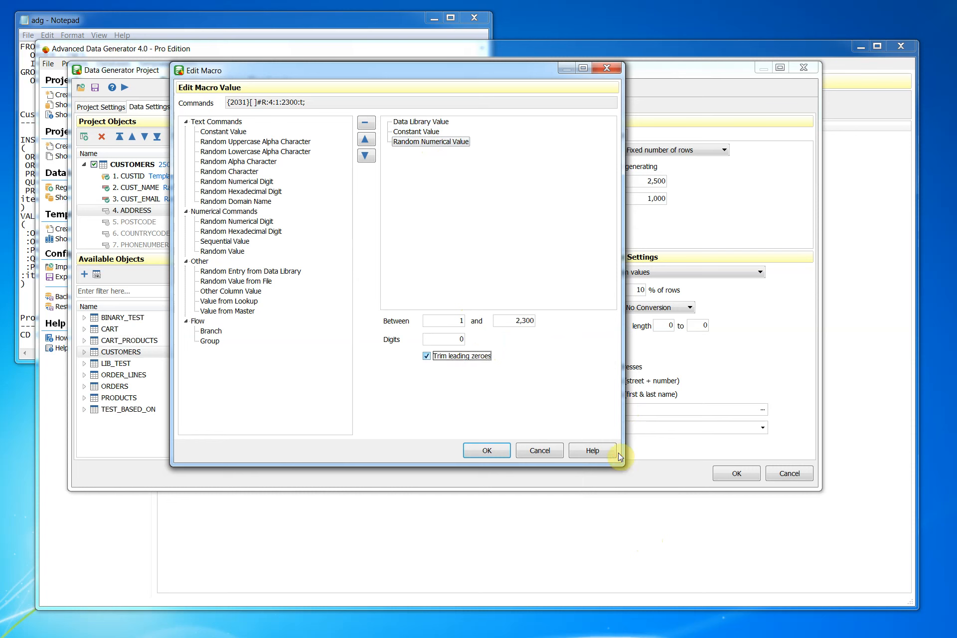
click(481, 451)
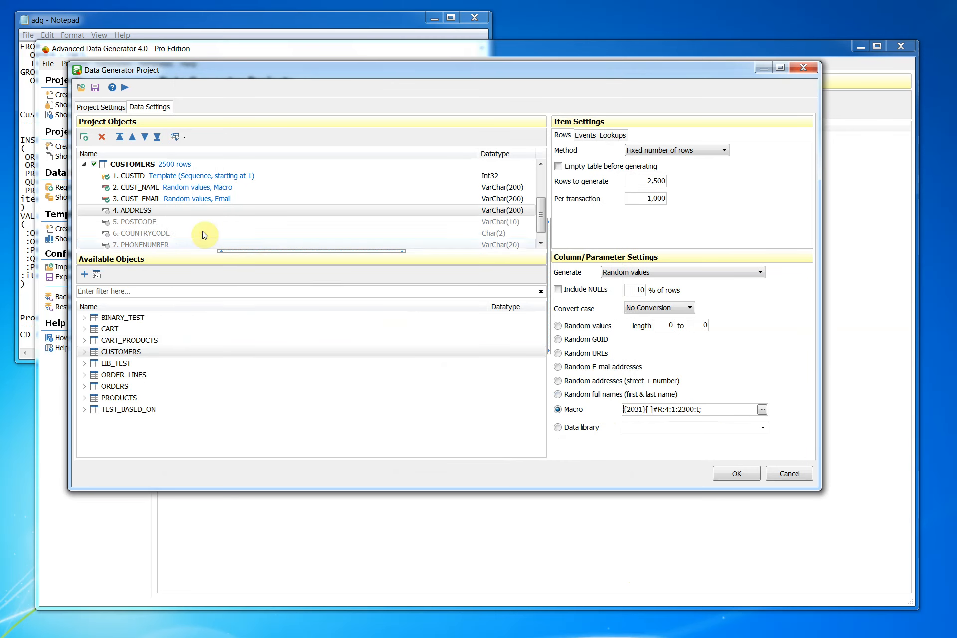
- Set the POSTCODE column to generate from the "Postcode: Dutch" template
click(138, 223)
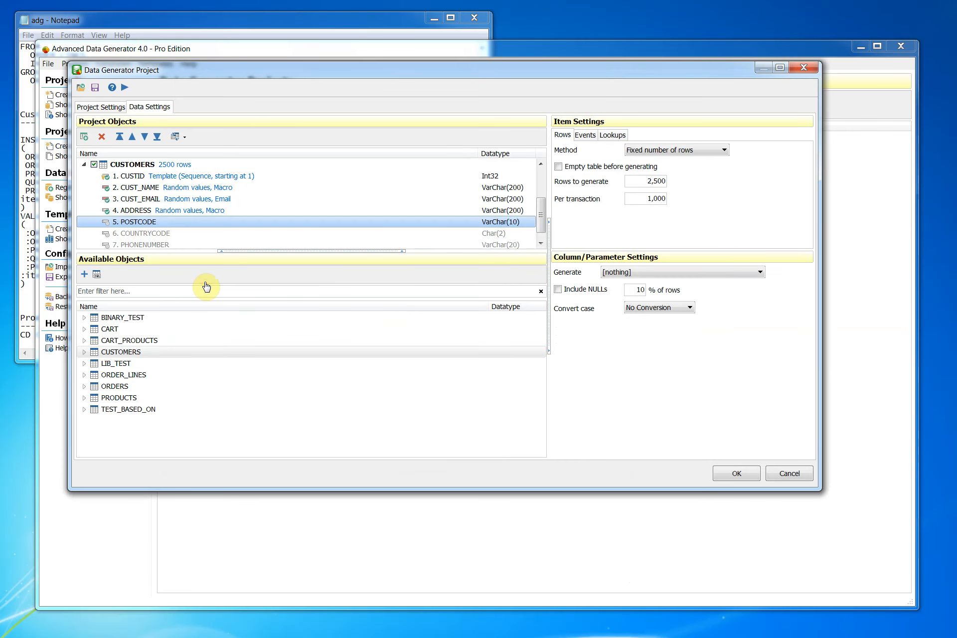
click(632, 272)
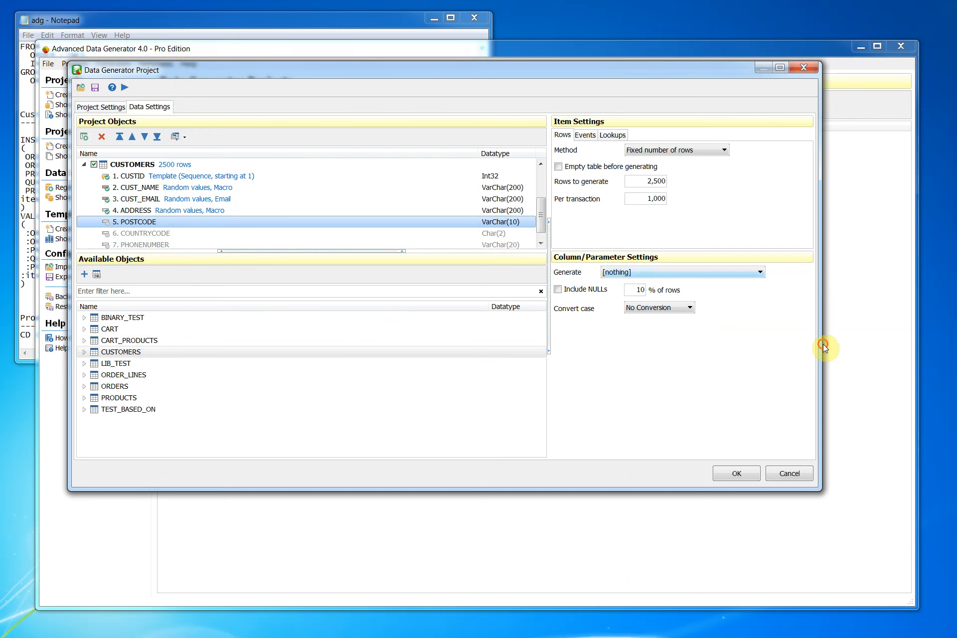
click(629, 292)
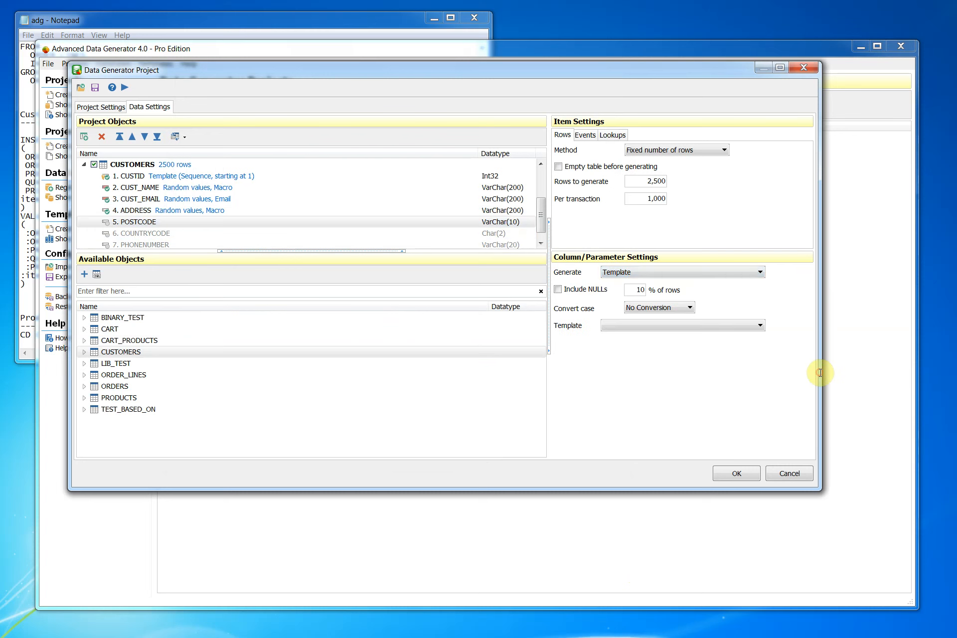
click(652, 326)
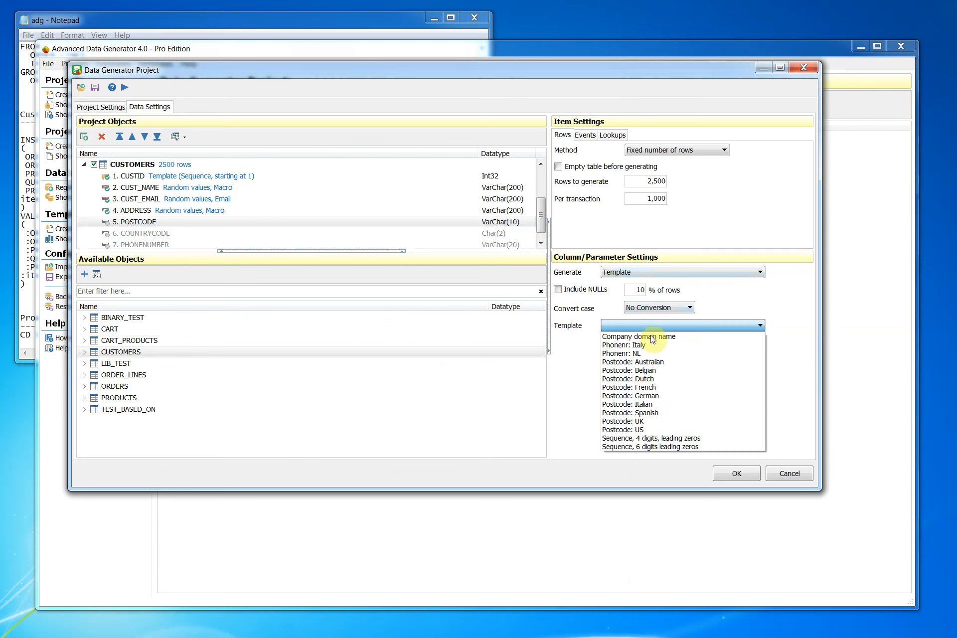
click(645, 380)
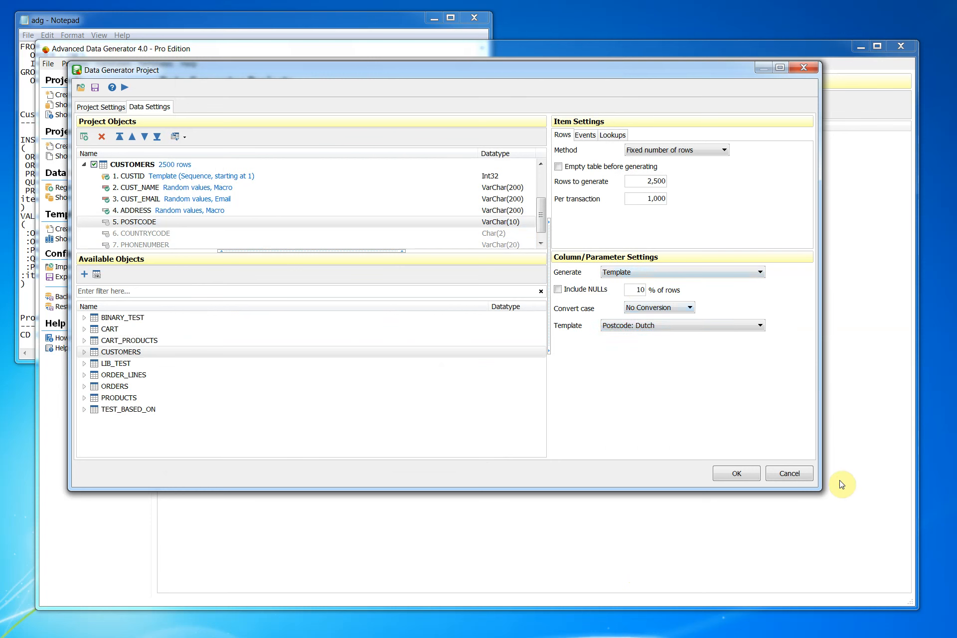
- Set the COUNTRYCODE column to the fixed value NL
click(164, 233)
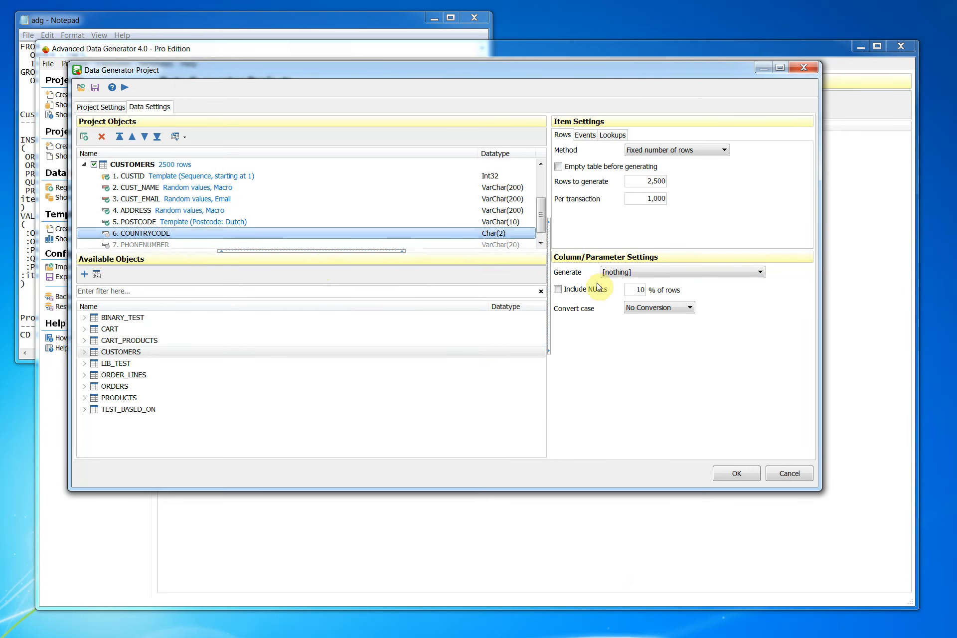
click(636, 272)
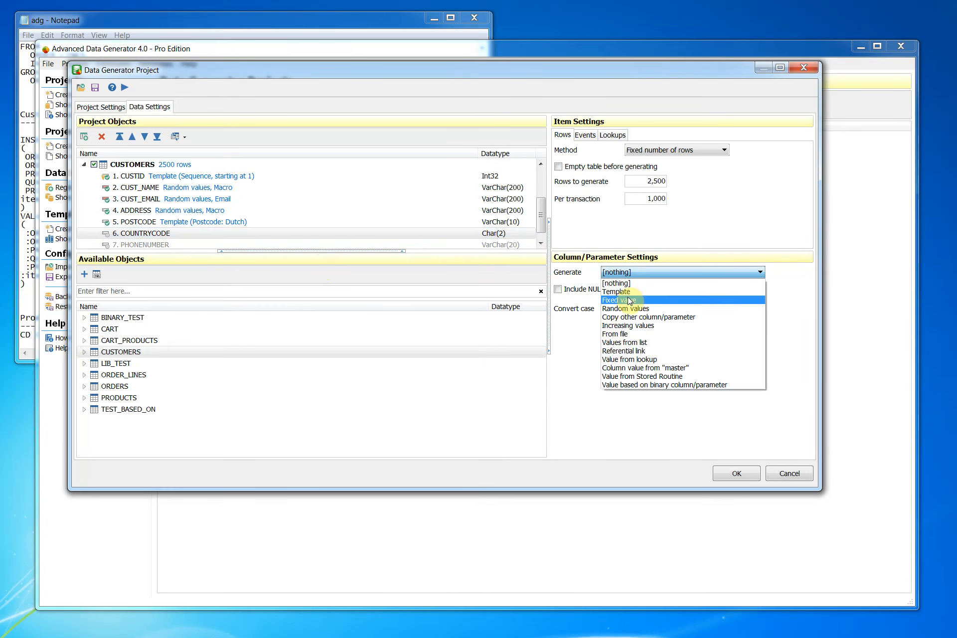
click(629, 300)
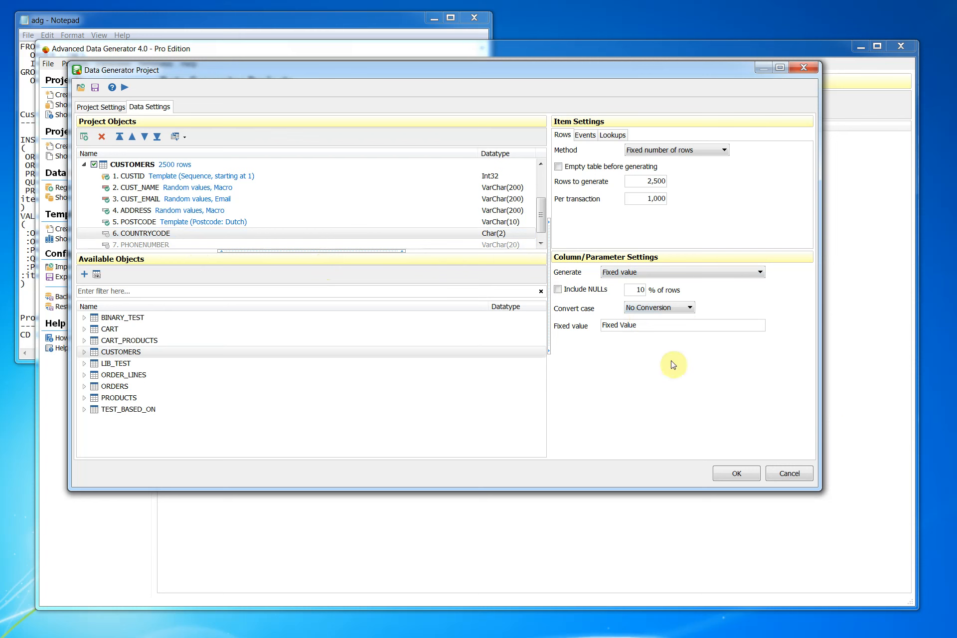
key(ctrl+a)
text(NL)
- Set the PHONENUMBER column to generate from the "Phonenr: NL" template
click(519, 244)
scroll(543, 226, down, 1)
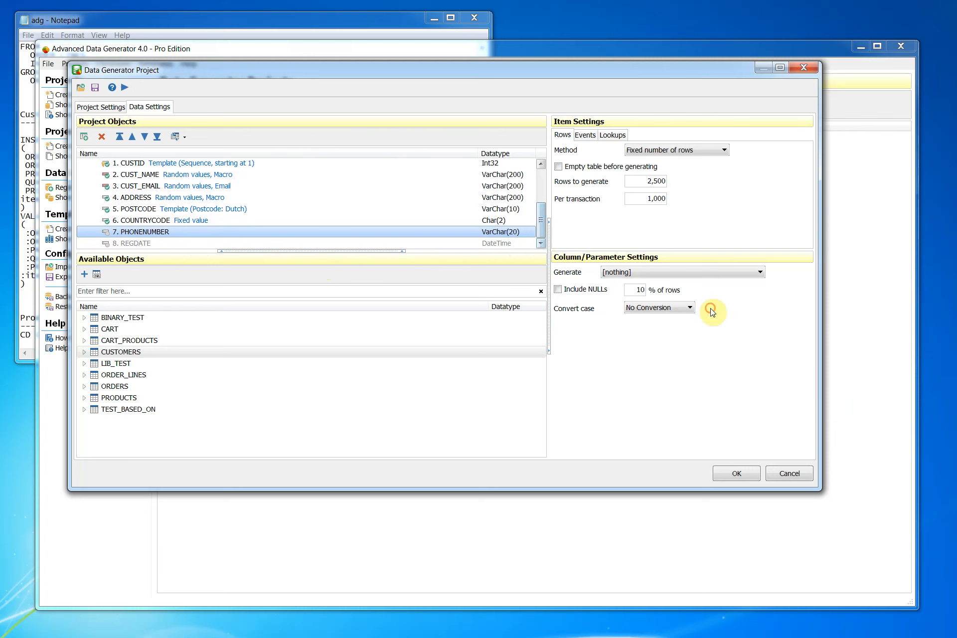
click(642, 275)
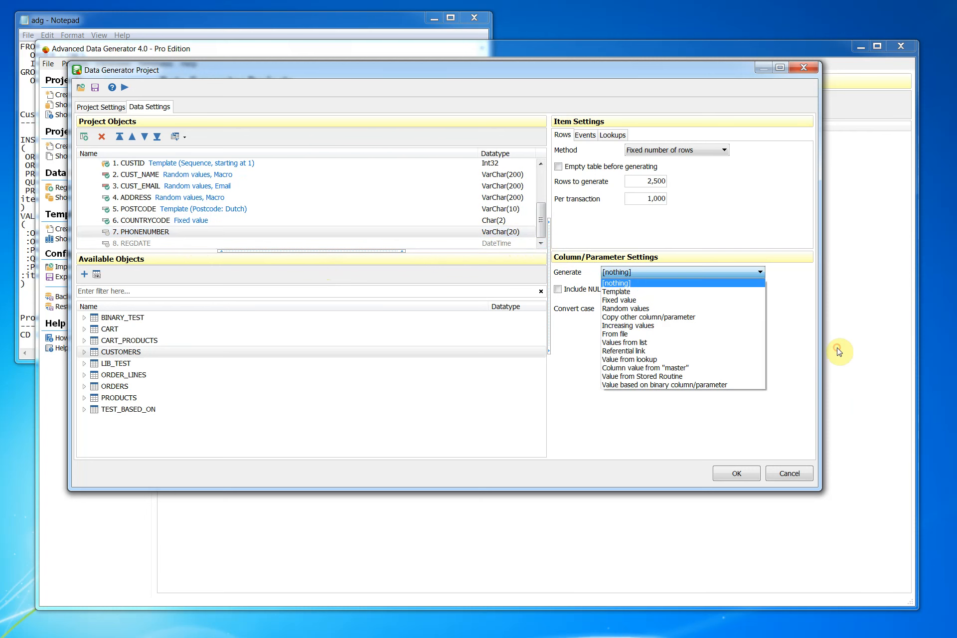
click(643, 292)
click(645, 325)
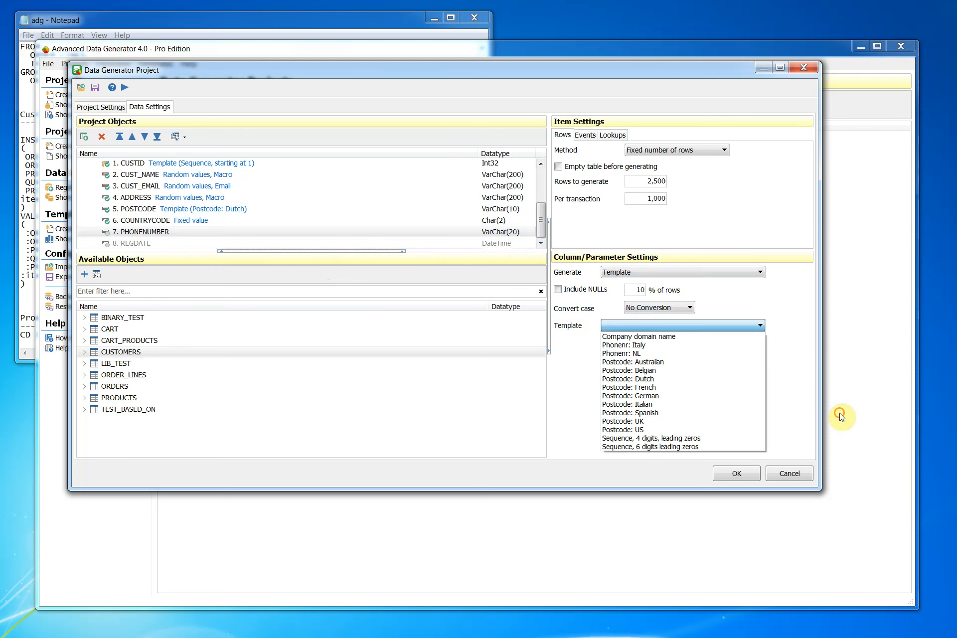
click(648, 354)
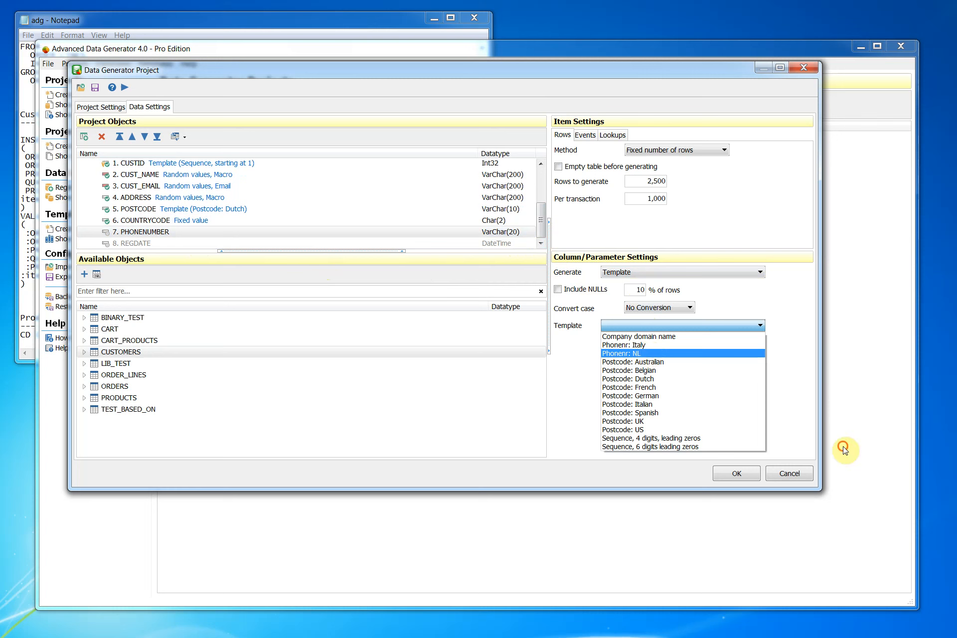
- Set the REGDATE column to random values with a range starting on 1/9/2019
click(132, 243)
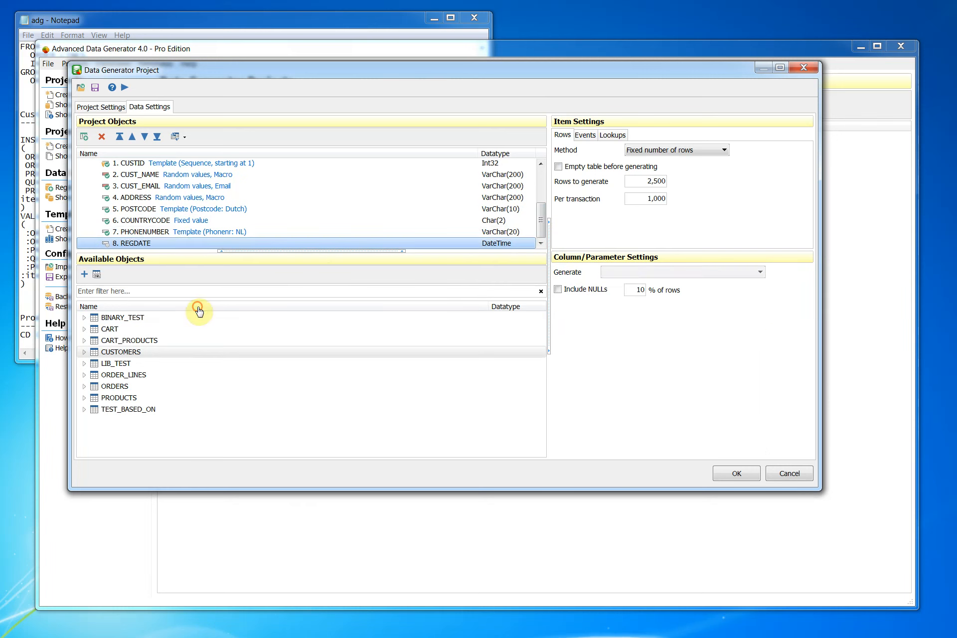
click(650, 272)
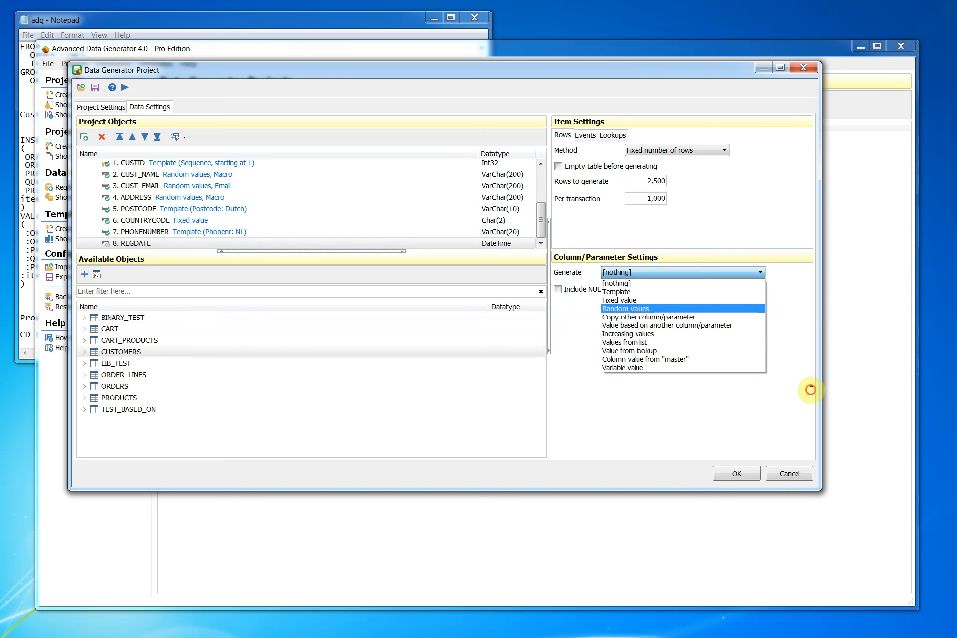
click(630, 309)
drag(618, 308, 627, 308)
text(19)
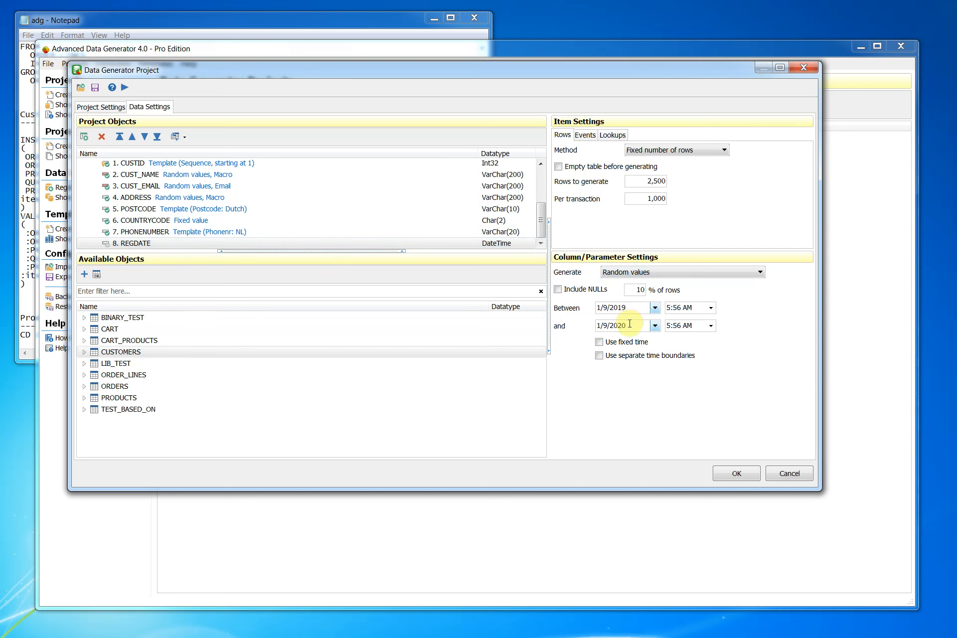
click(629, 324)
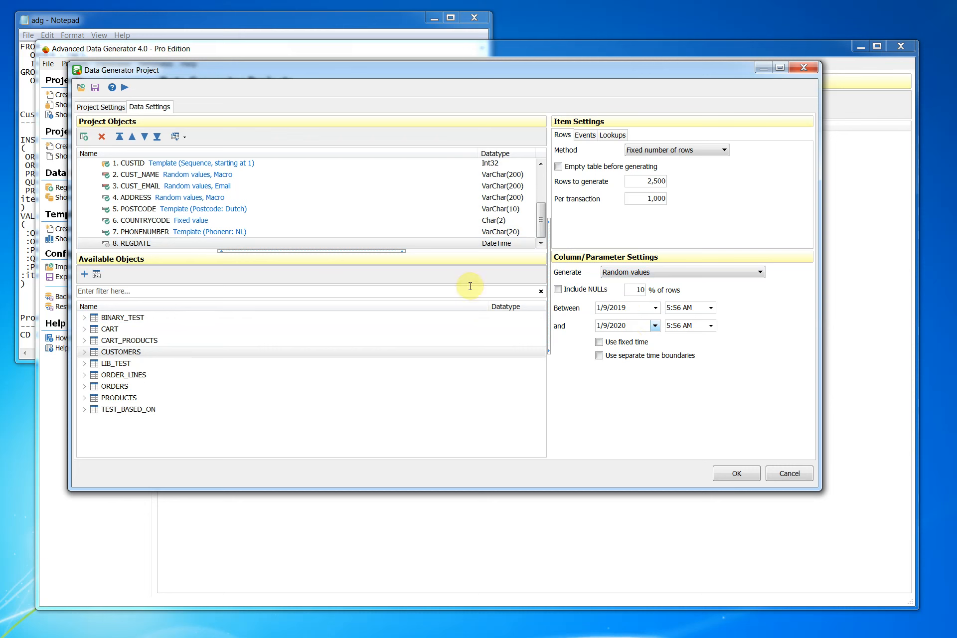
- Turn on emptying the CUSTOMERS table before generating
click(178, 233)
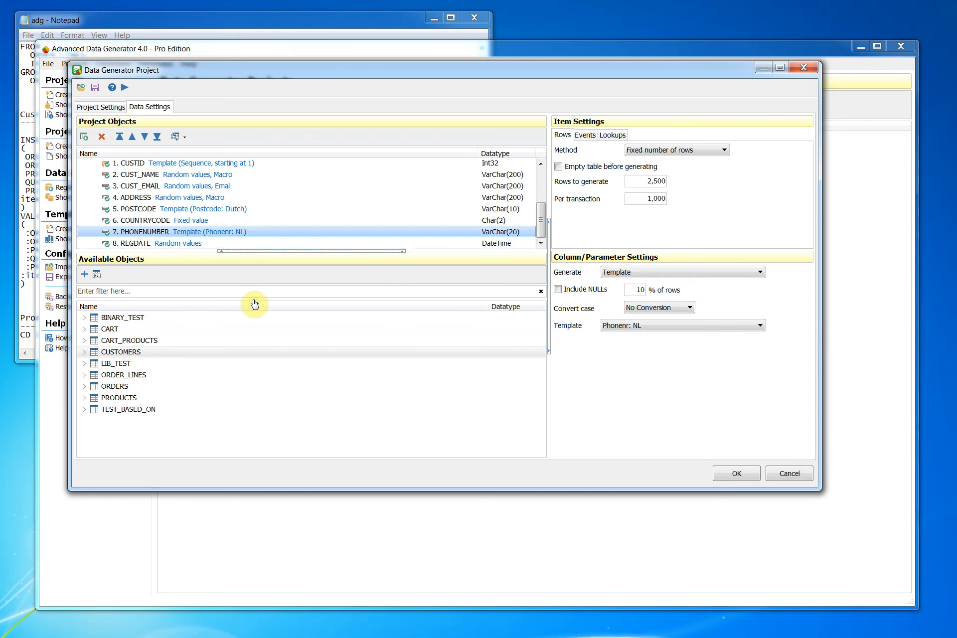
scroll(255, 303, up, 2)
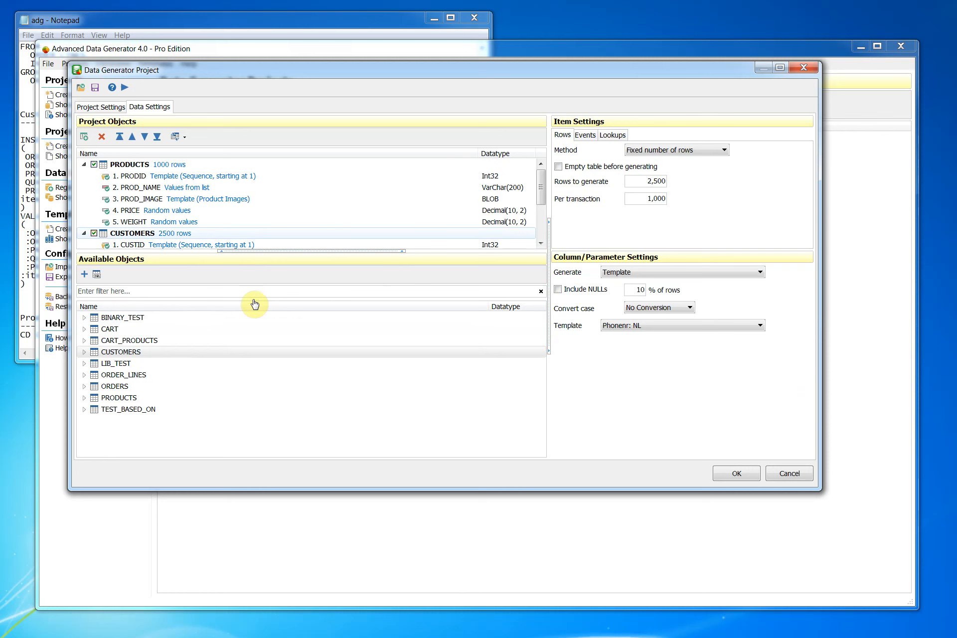
click(160, 166)
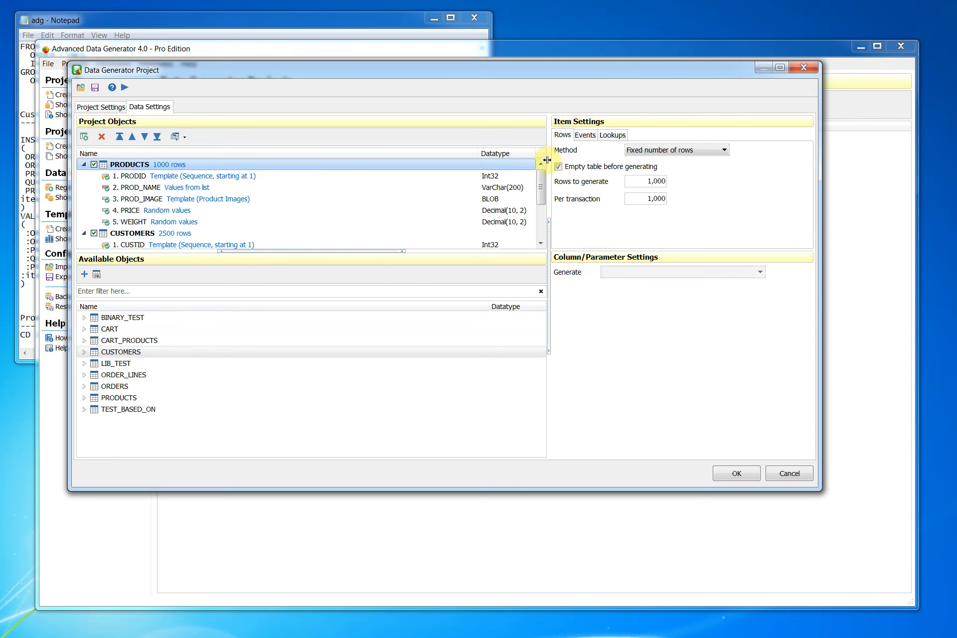
click(132, 234)
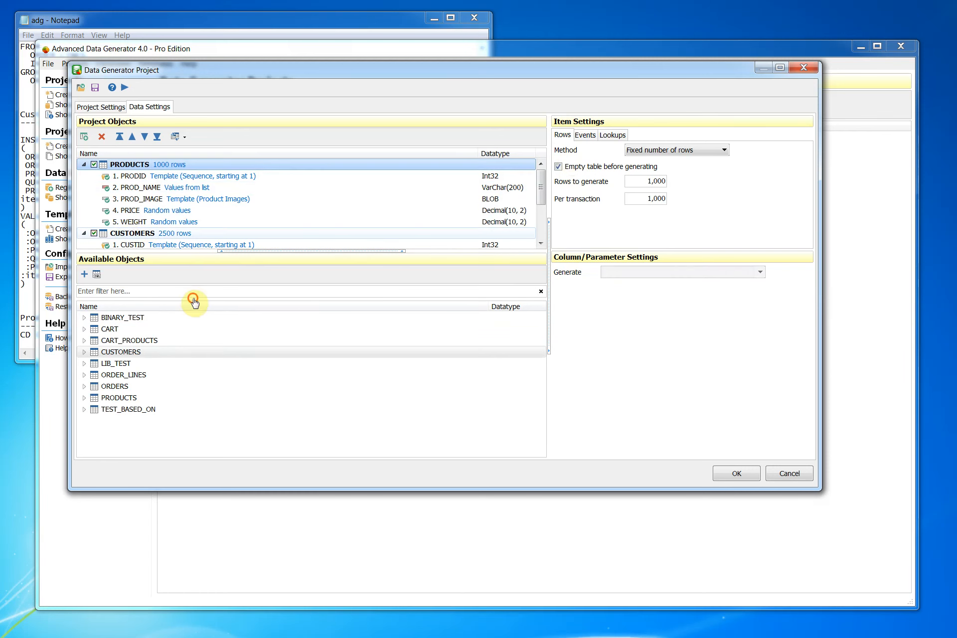
click(571, 169)
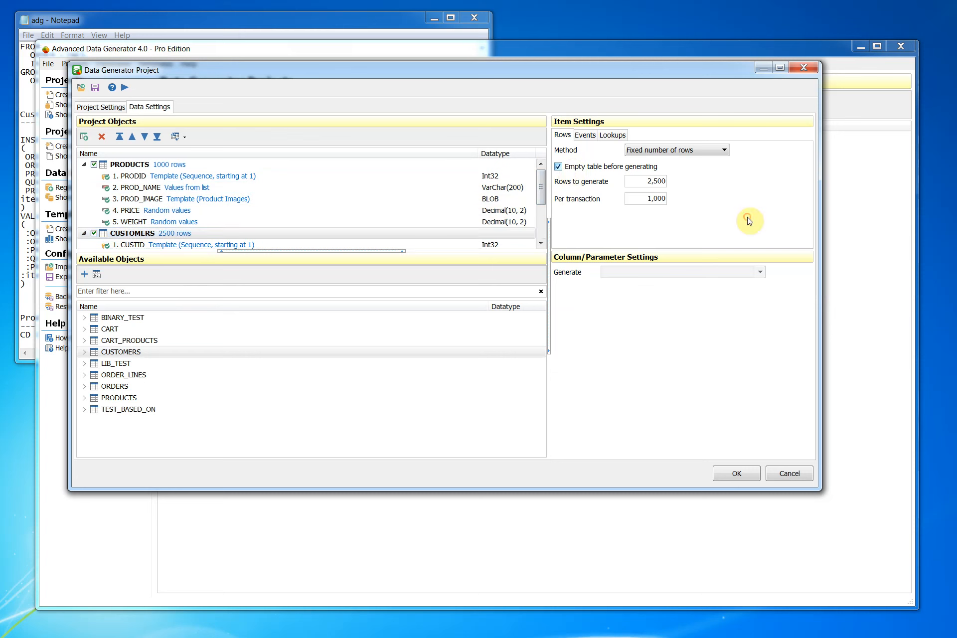
click(559, 168)
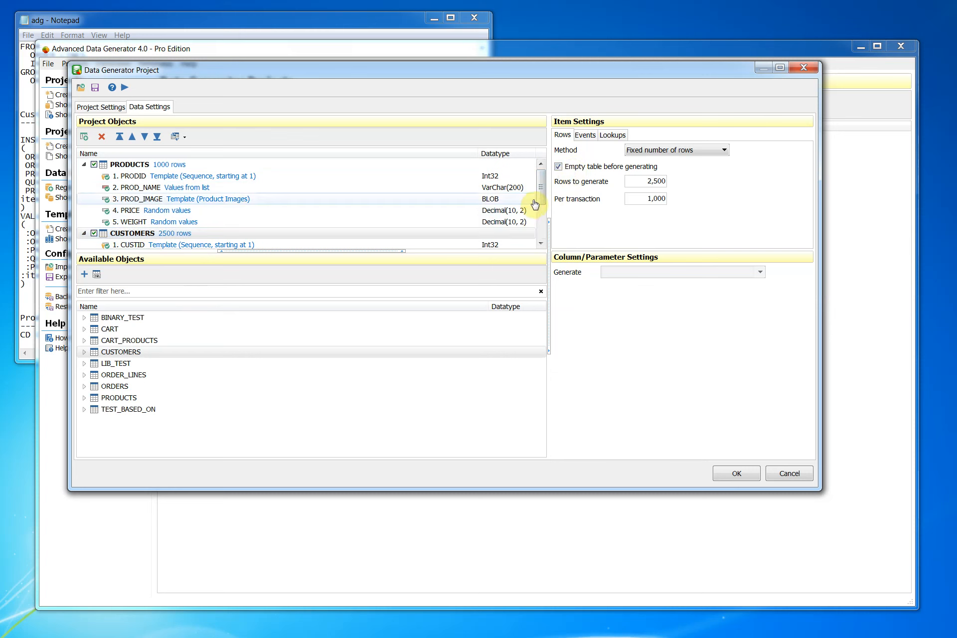
- Add the ORDERS table to the project objects below CUSTOMERS
drag(540, 202, 541, 229)
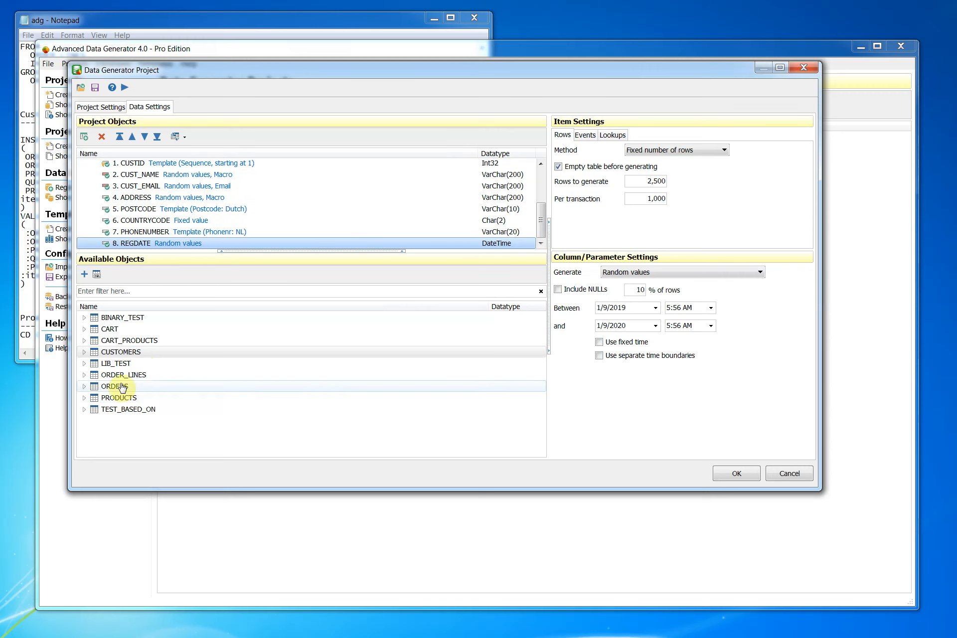
click(116, 386)
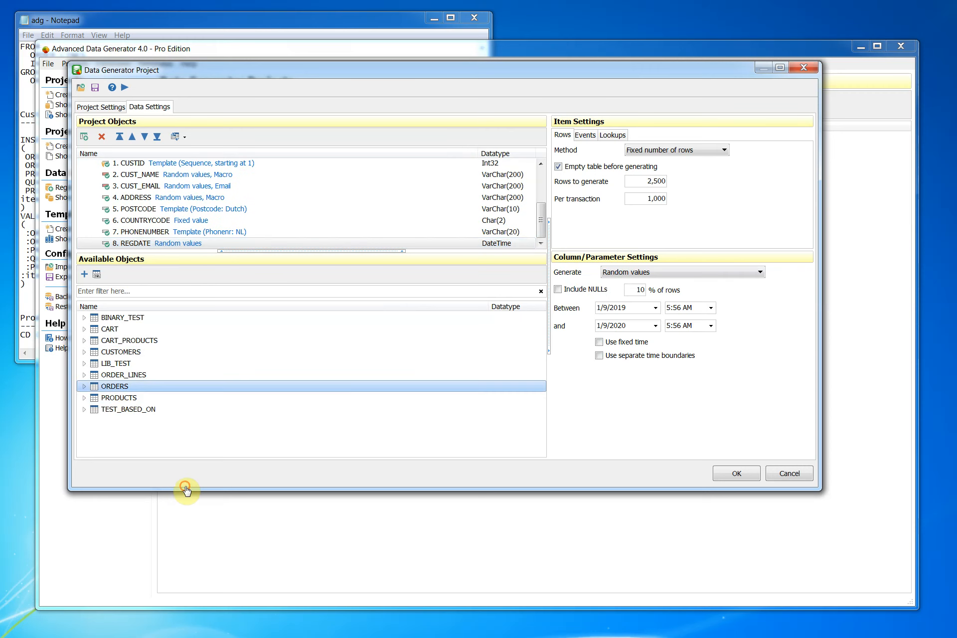
click(84, 274)
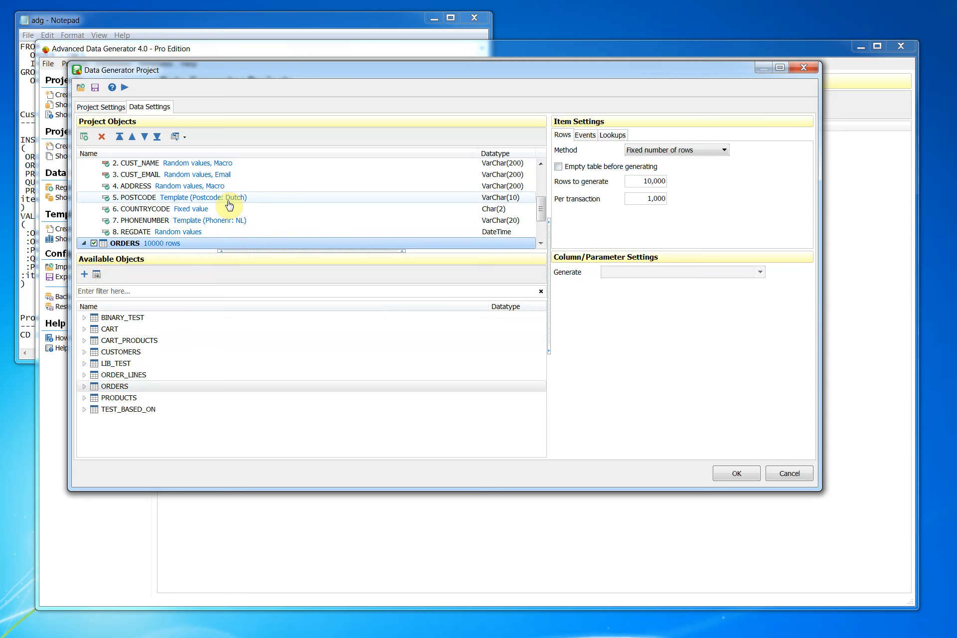
- Define a table lookup for ORDERS on the CUSTOMERS table with the CUSTID and REGDATE columns
click(613, 135)
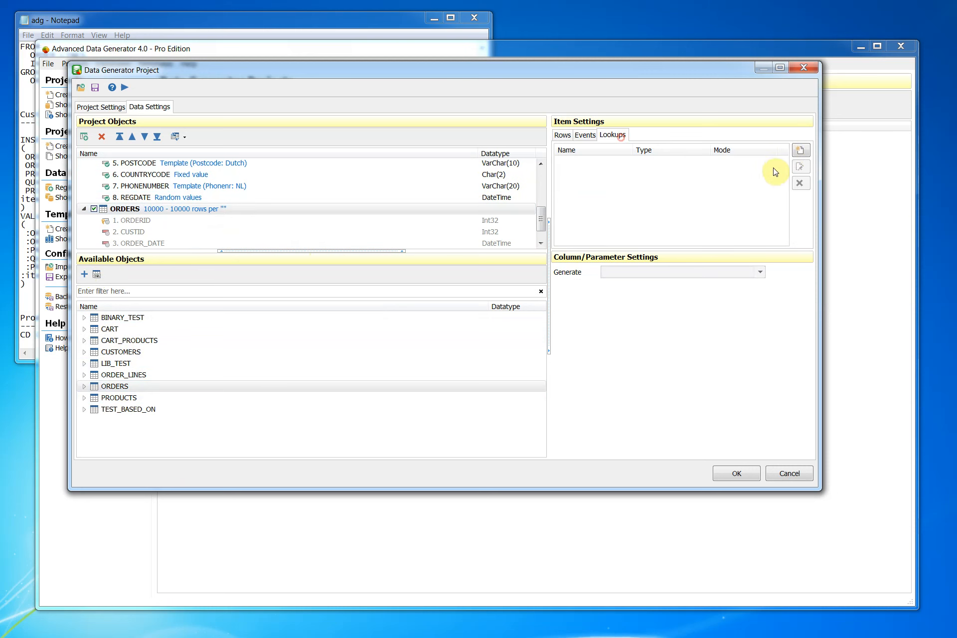
click(799, 151)
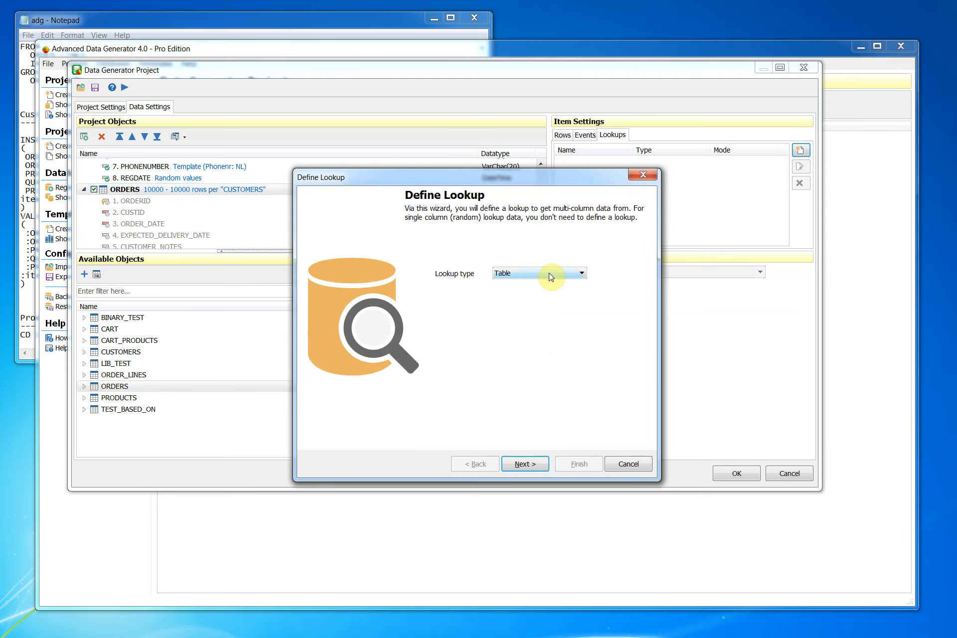
click(525, 463)
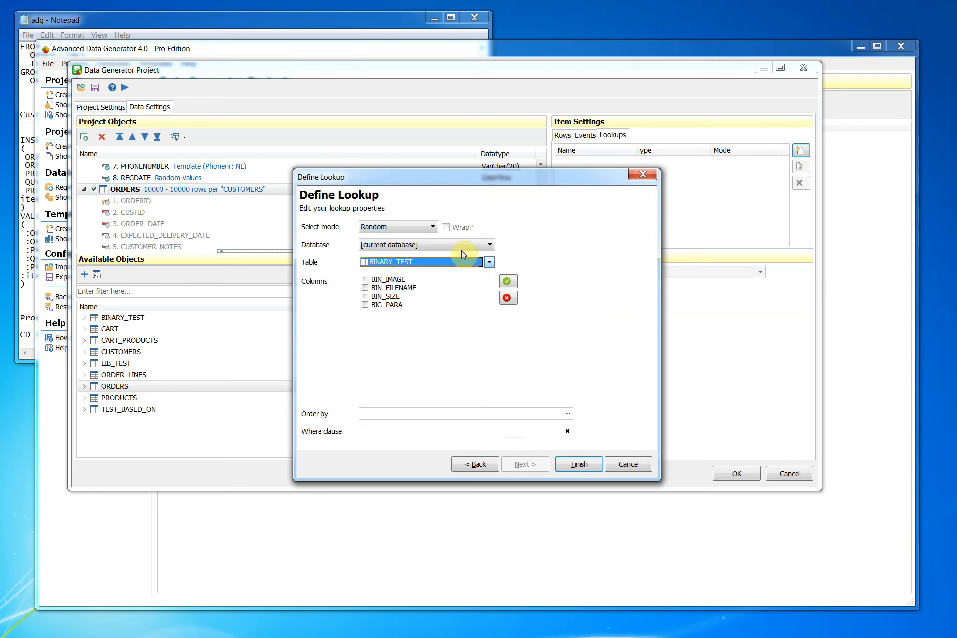
click(453, 262)
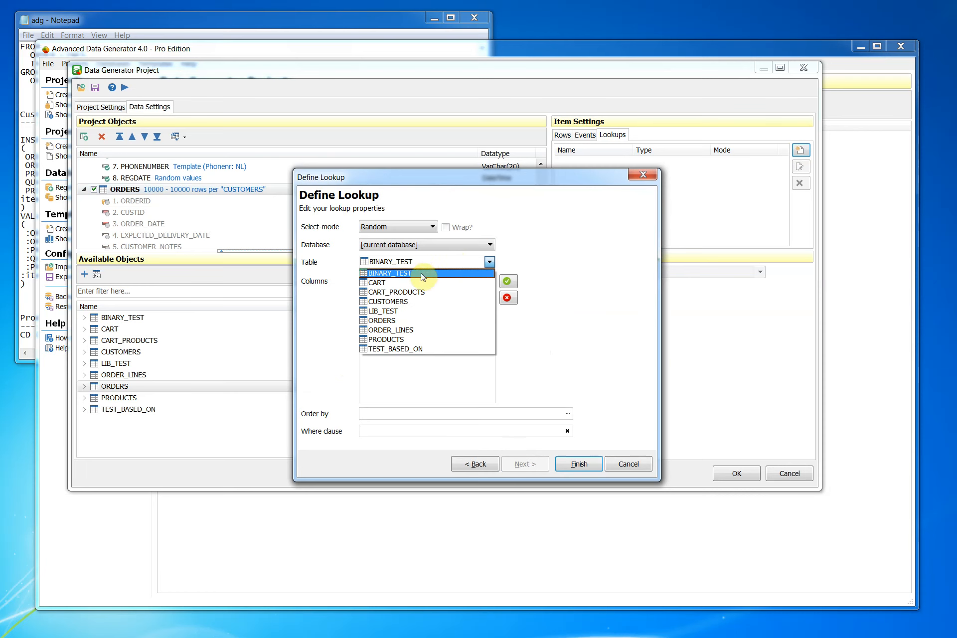
click(388, 302)
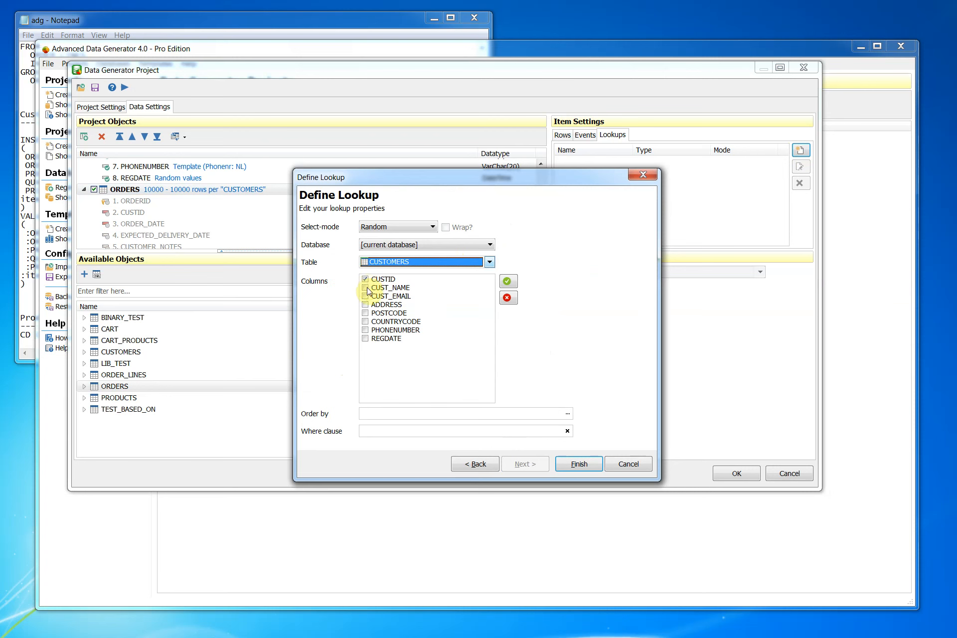
click(365, 338)
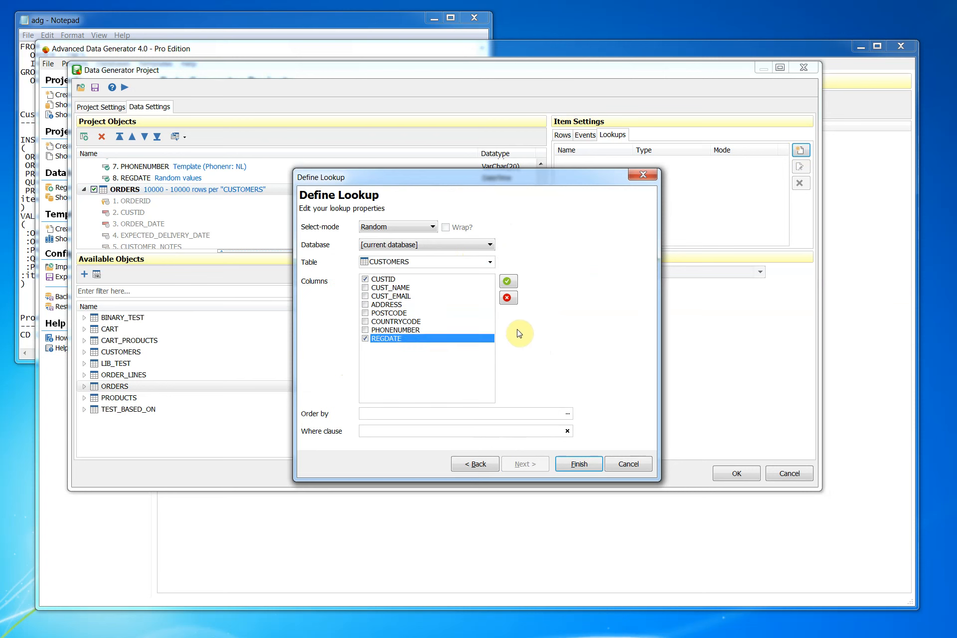
click(571, 469)
- Change the select-mode of the CUSTOMERS lookup to Unique
click(562, 134)
click(653, 149)
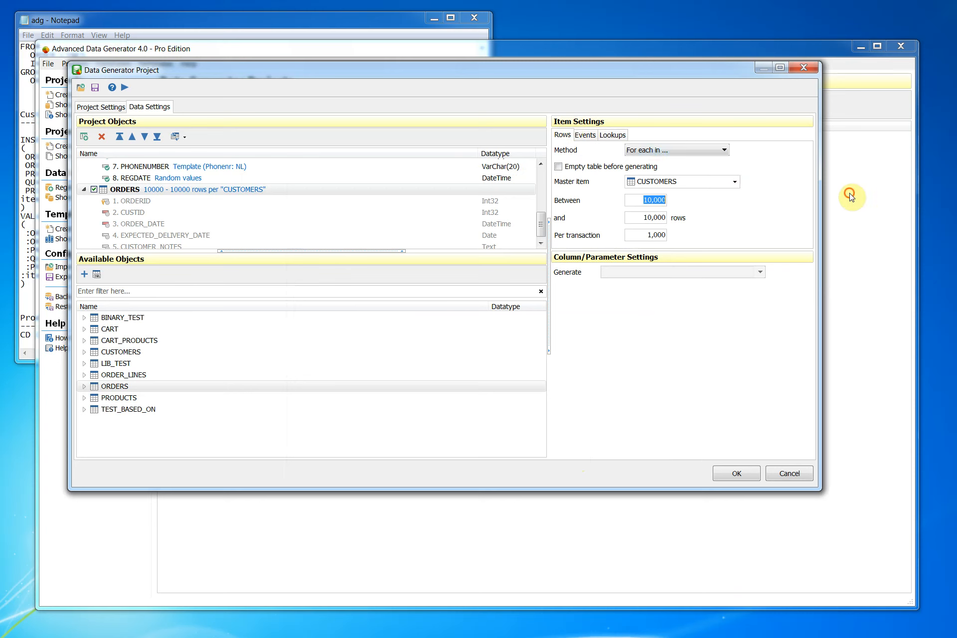
click(612, 135)
click(608, 161)
click(799, 167)
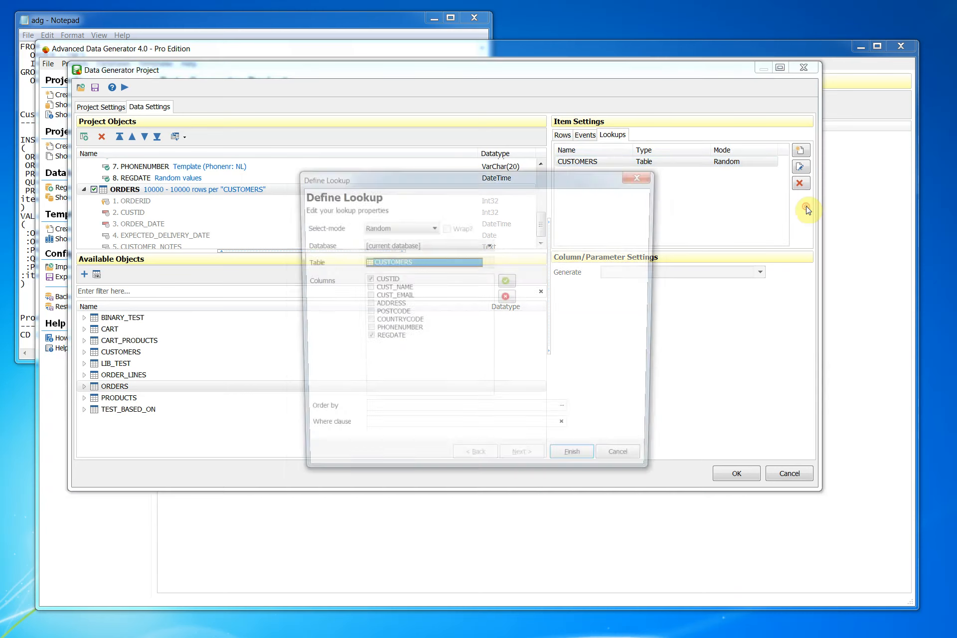
click(406, 227)
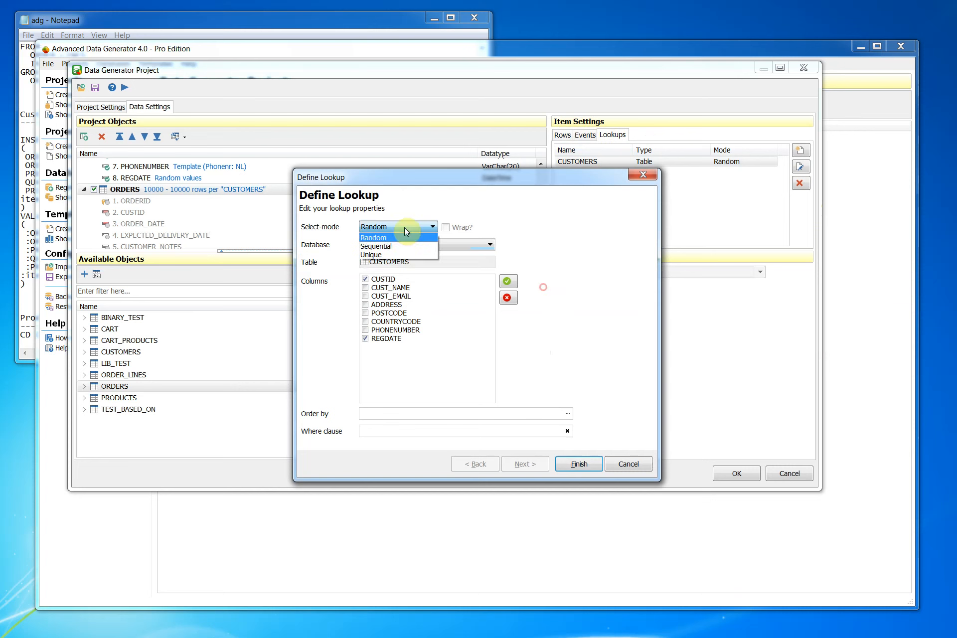
click(396, 256)
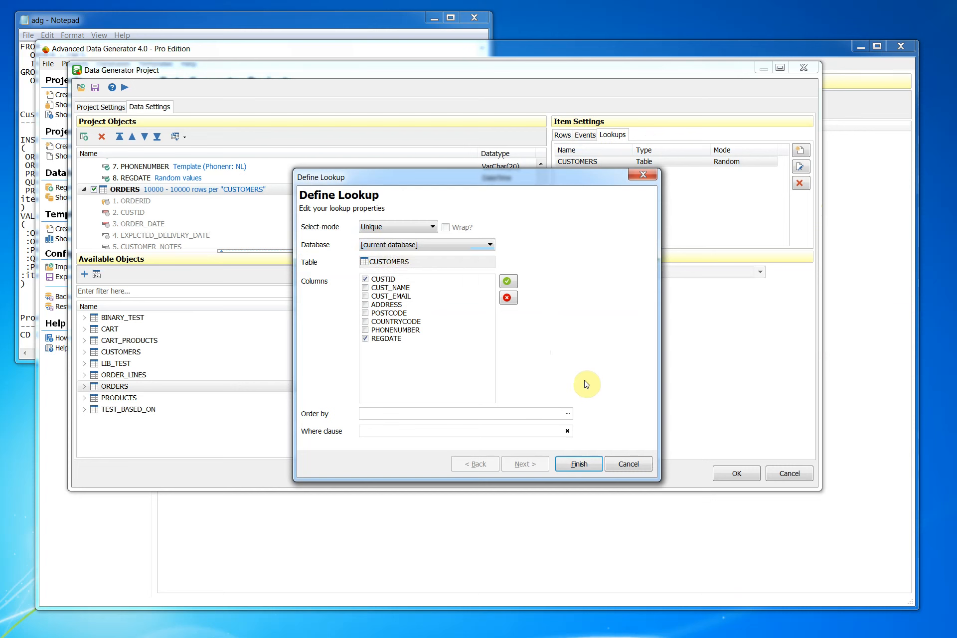
click(576, 466)
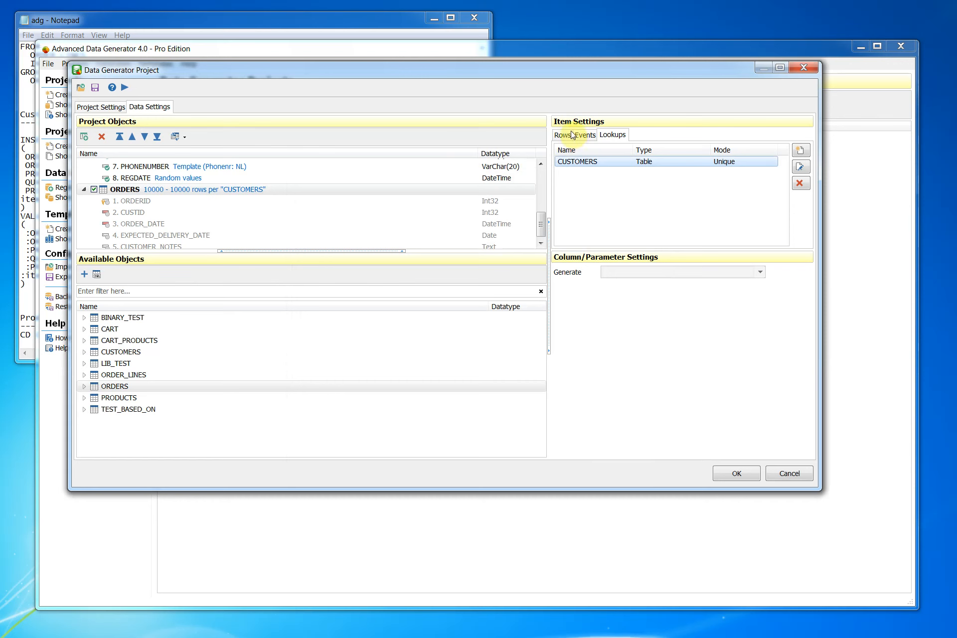
- Set the ORDERS row method to all rows from the CUSTOMERS lookup, without assigning the lookup columns to the fields
click(563, 135)
click(647, 150)
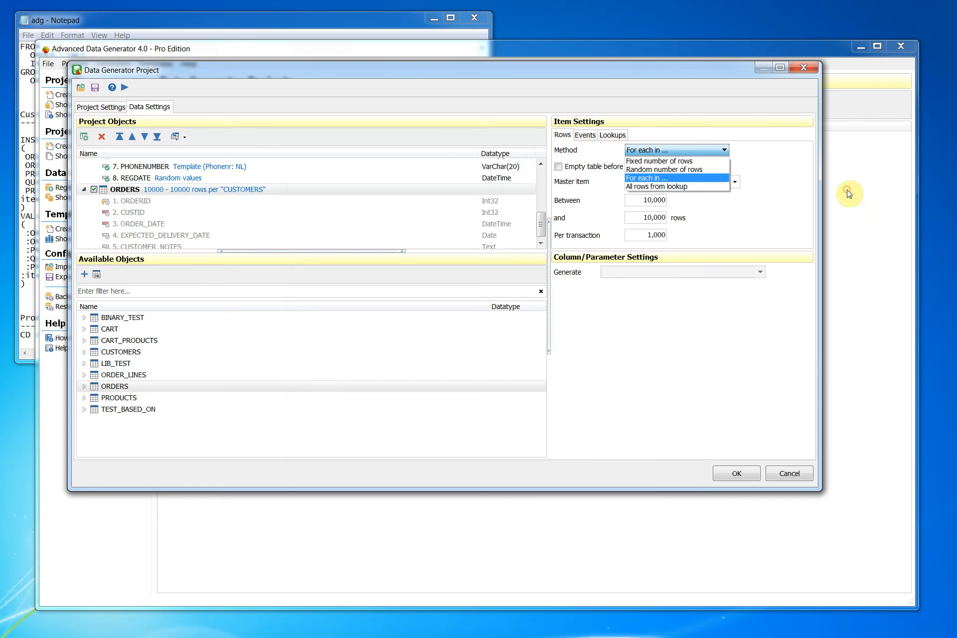
click(647, 187)
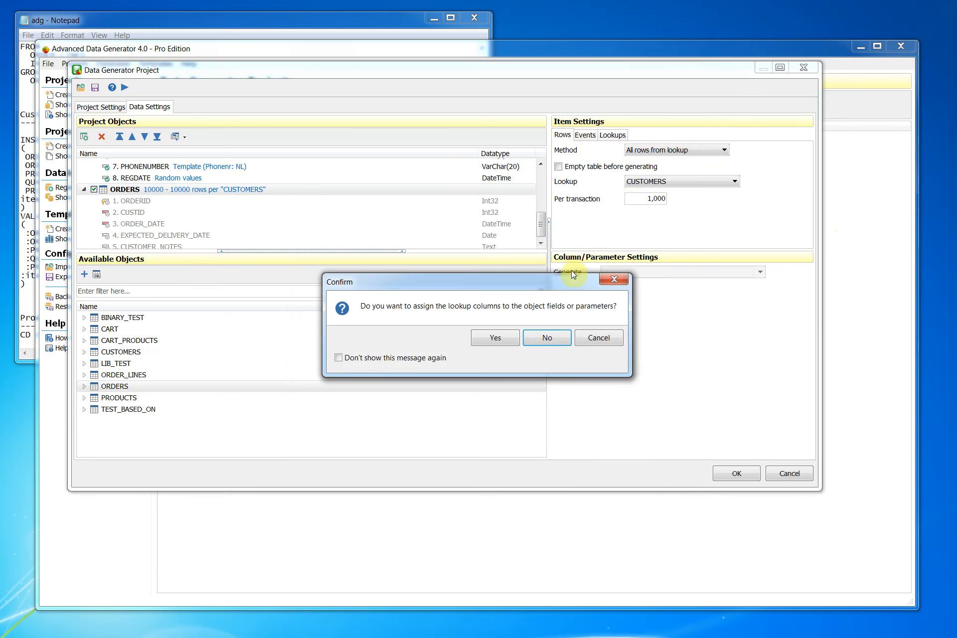
click(546, 333)
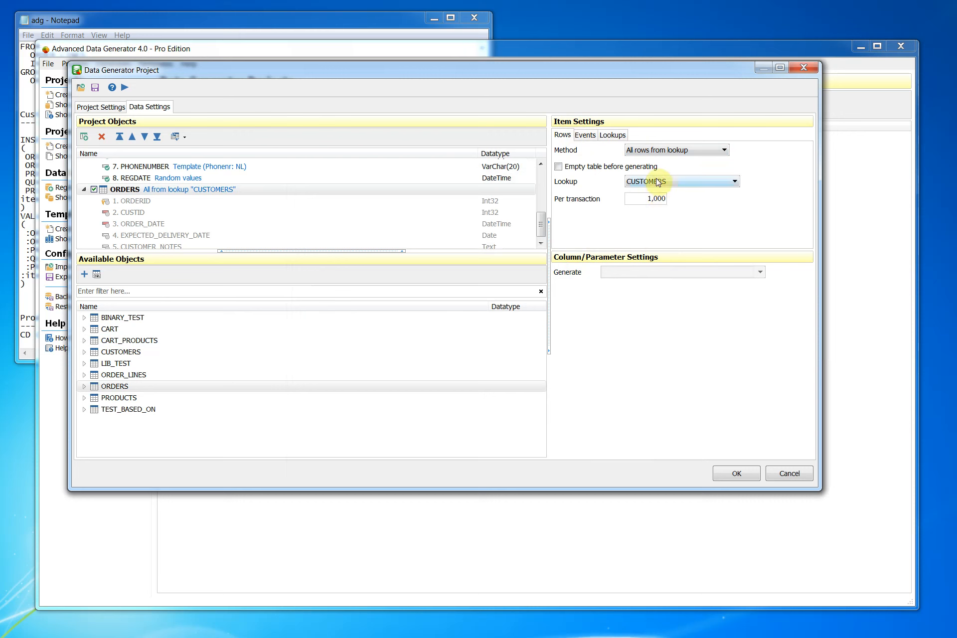
click(498, 189)
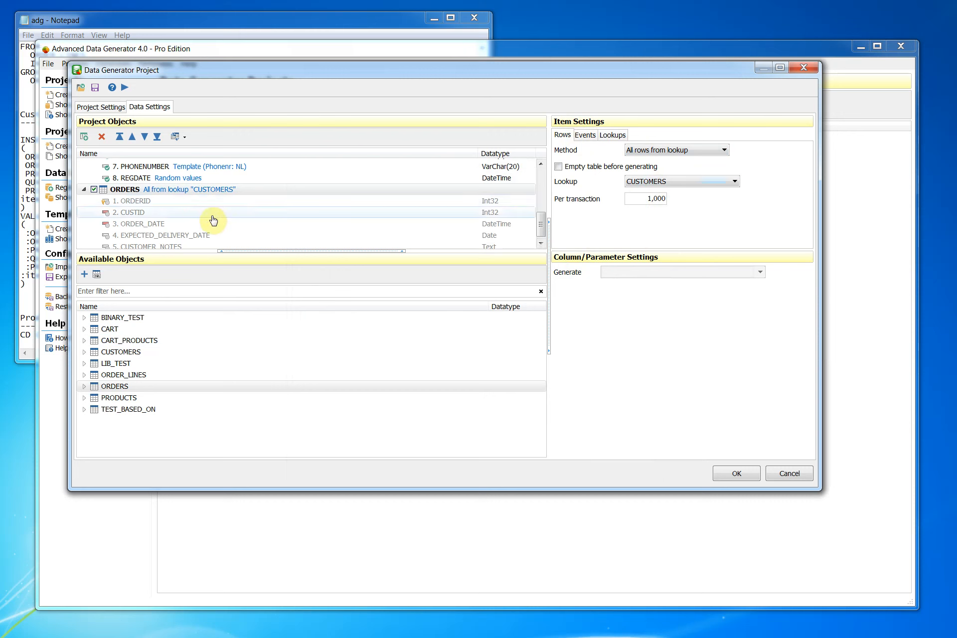
- Set the ORDERID column of ORDERS to generate from the "Sequence, starting at 1" template
click(161, 202)
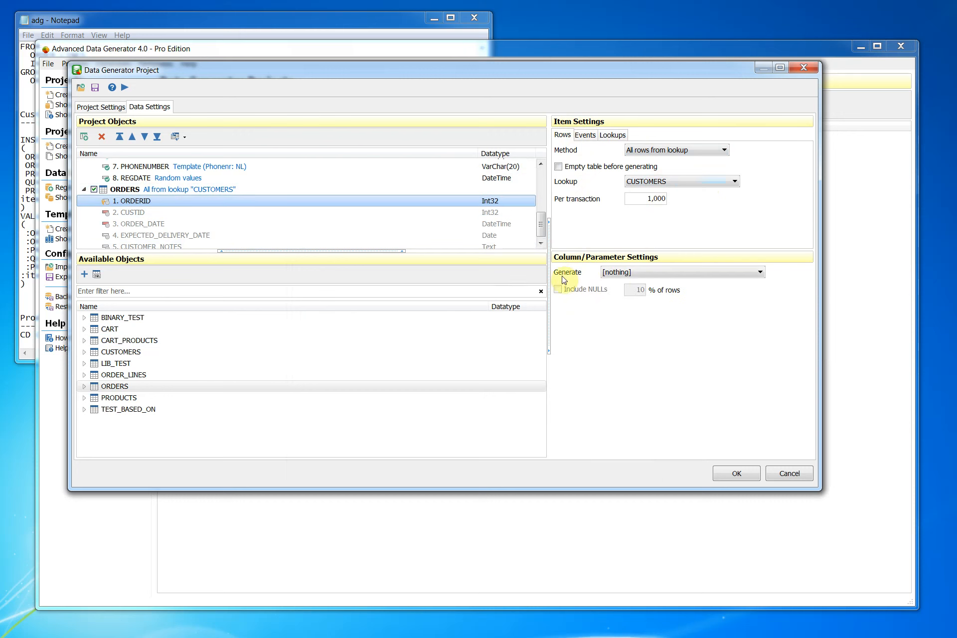
click(649, 277)
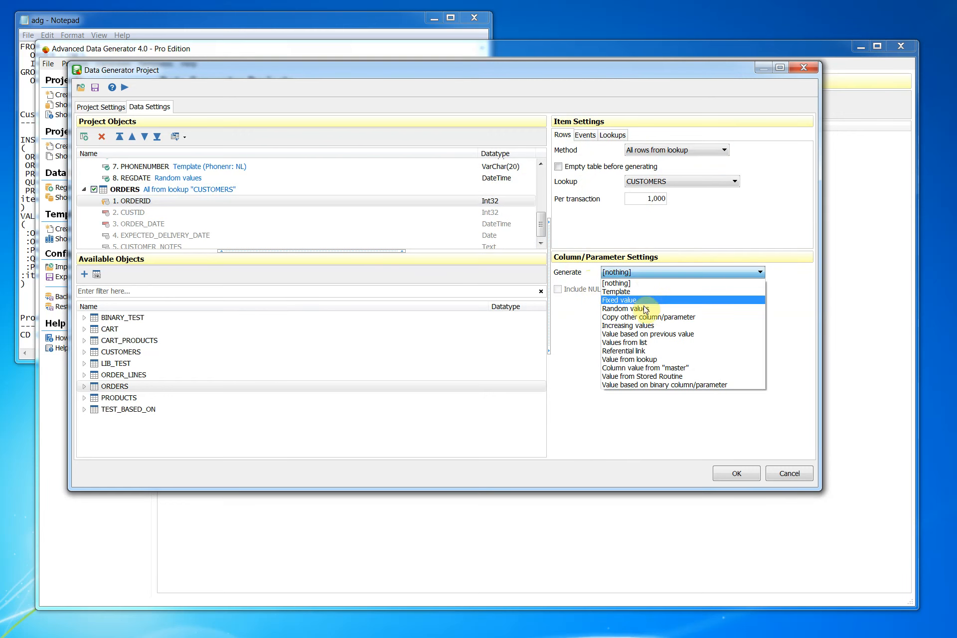
click(623, 291)
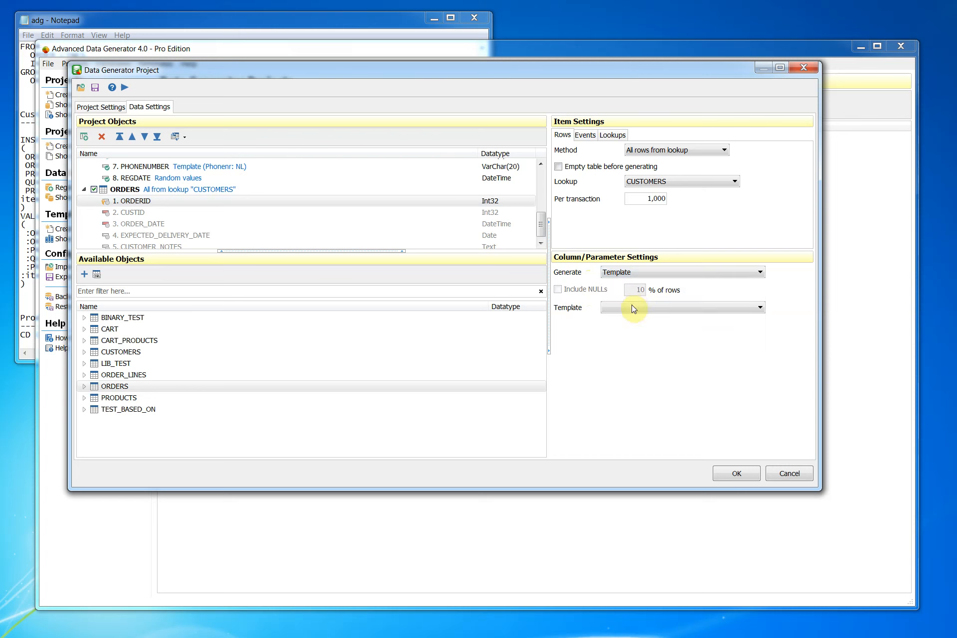
click(634, 307)
click(819, 408)
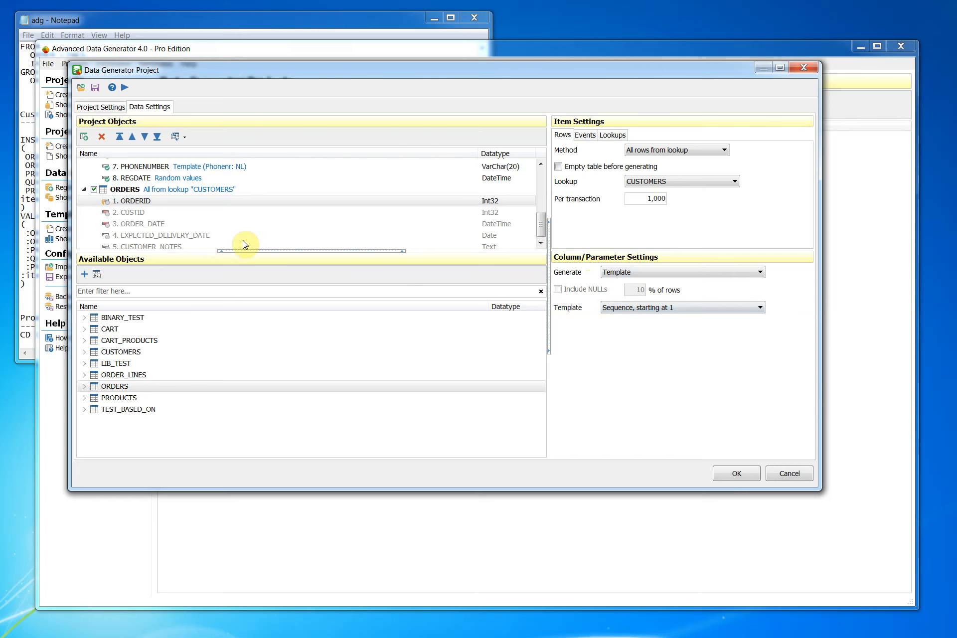
- Set the CUSTID column of ORDERS to take its value from the CUSTID column of the CUSTOMERS lookup
click(154, 213)
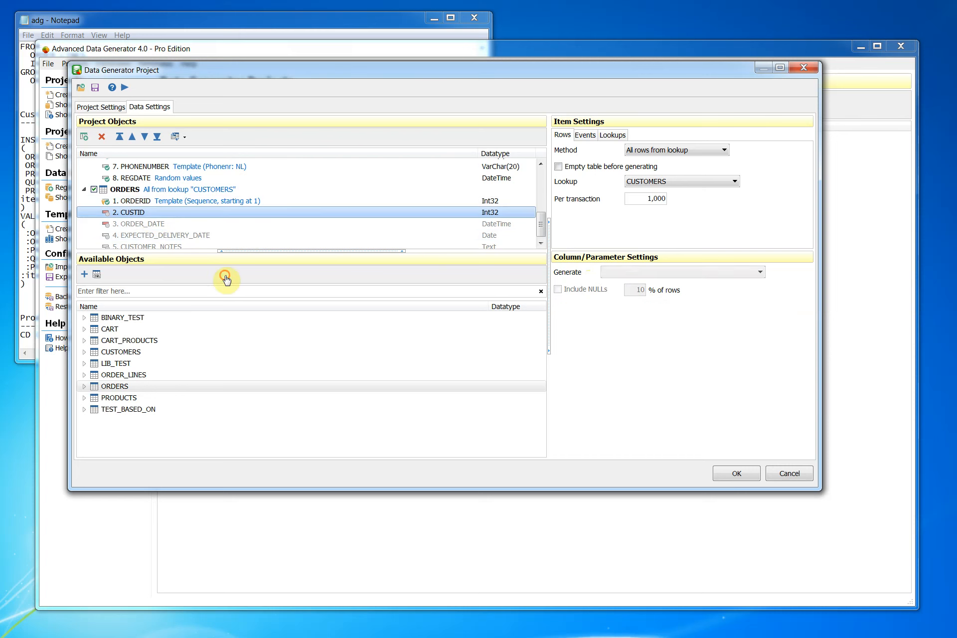
click(641, 274)
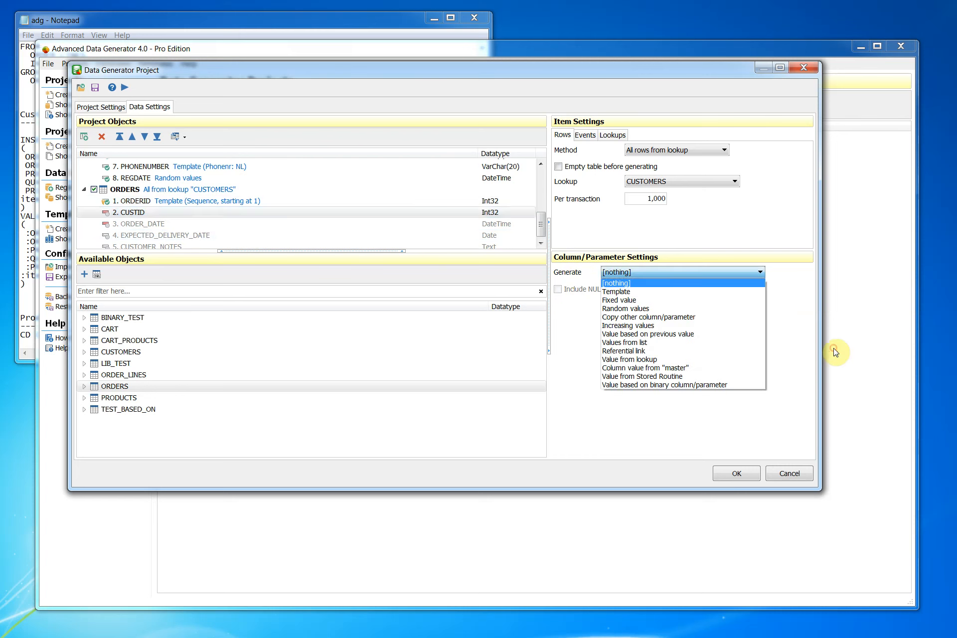
click(629, 358)
click(632, 309)
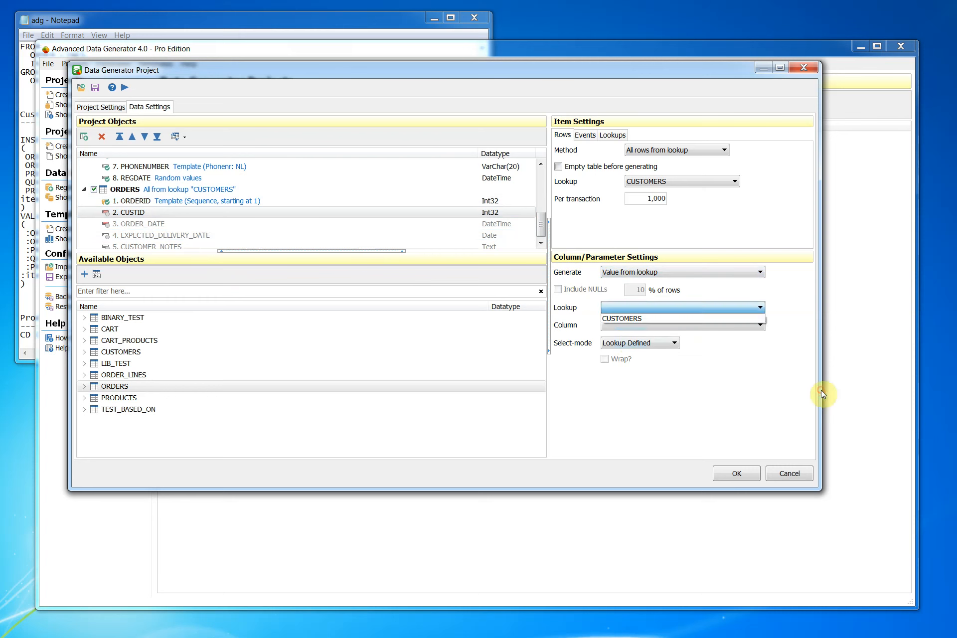
click(631, 320)
click(630, 325)
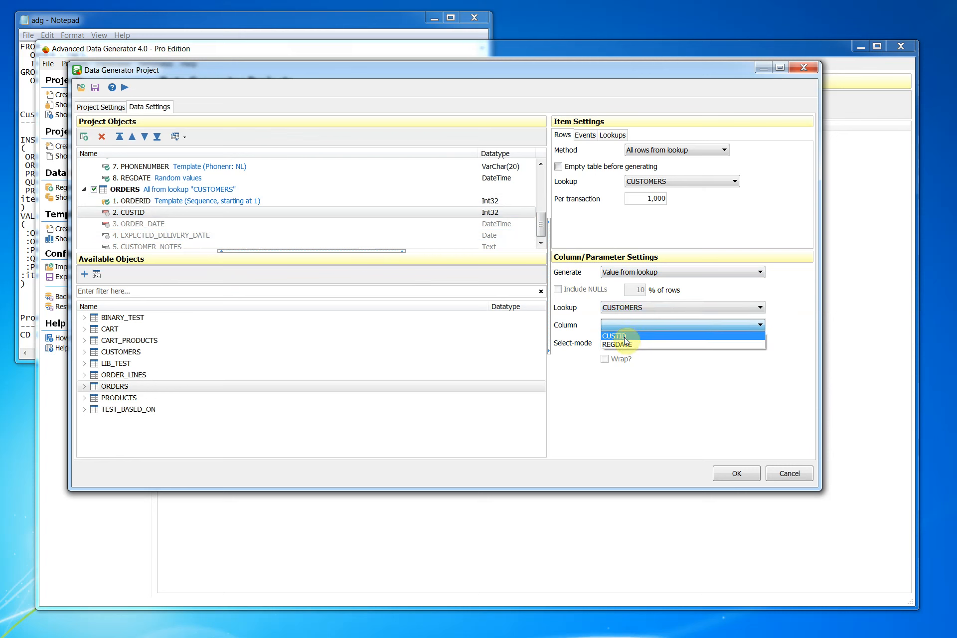
click(618, 337)
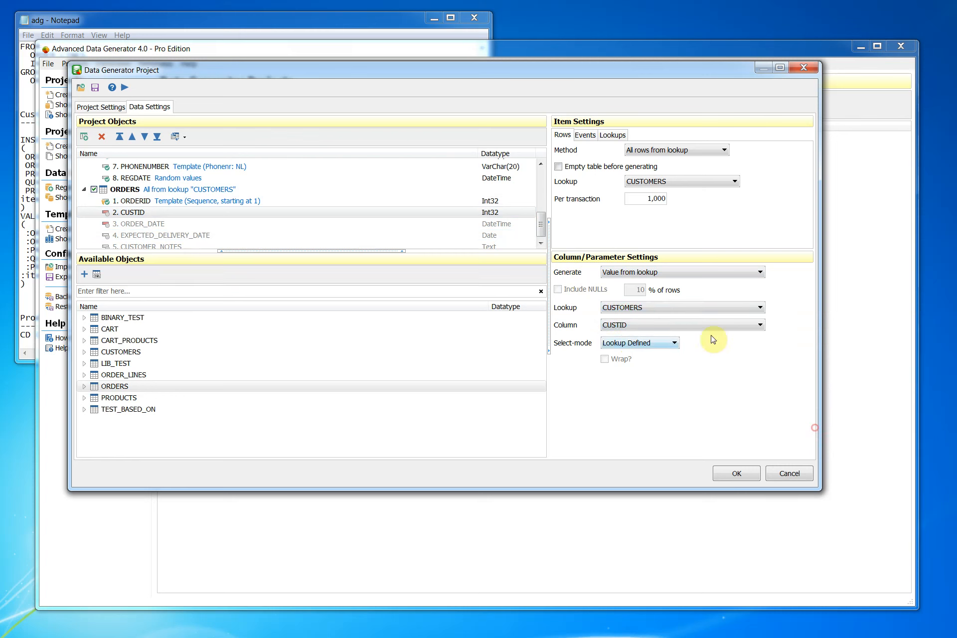
- Set the ORDER_DATE column of ORDERS to take its value from the REGDATE column of the CUSTOMERS lookup
click(134, 227)
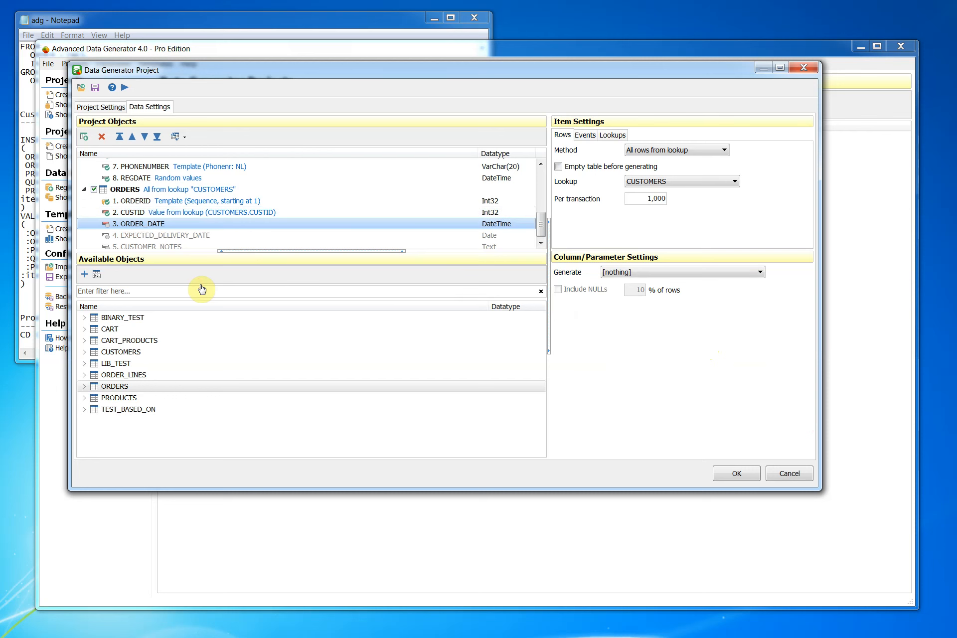
click(695, 273)
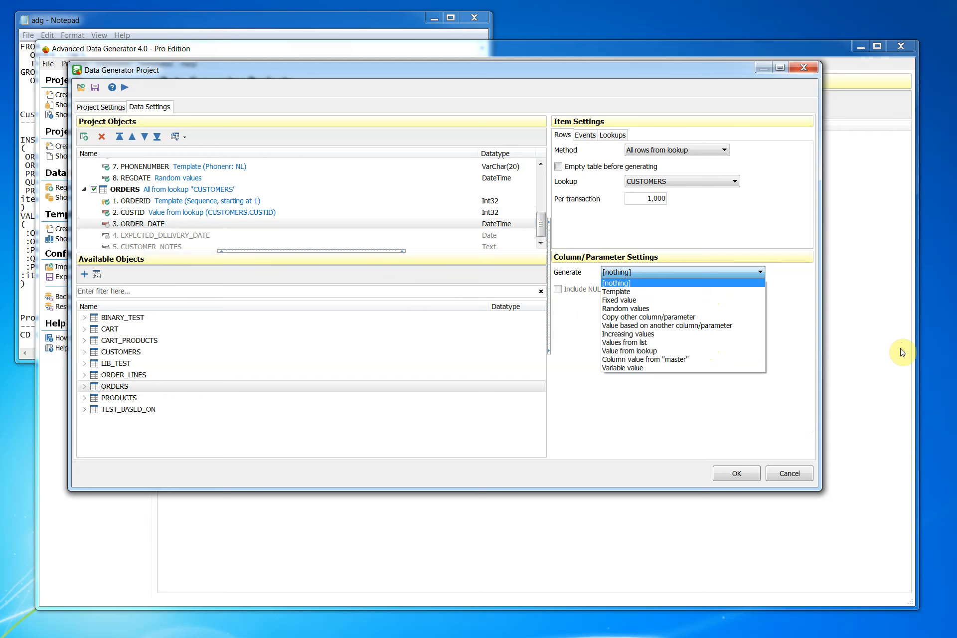
click(626, 351)
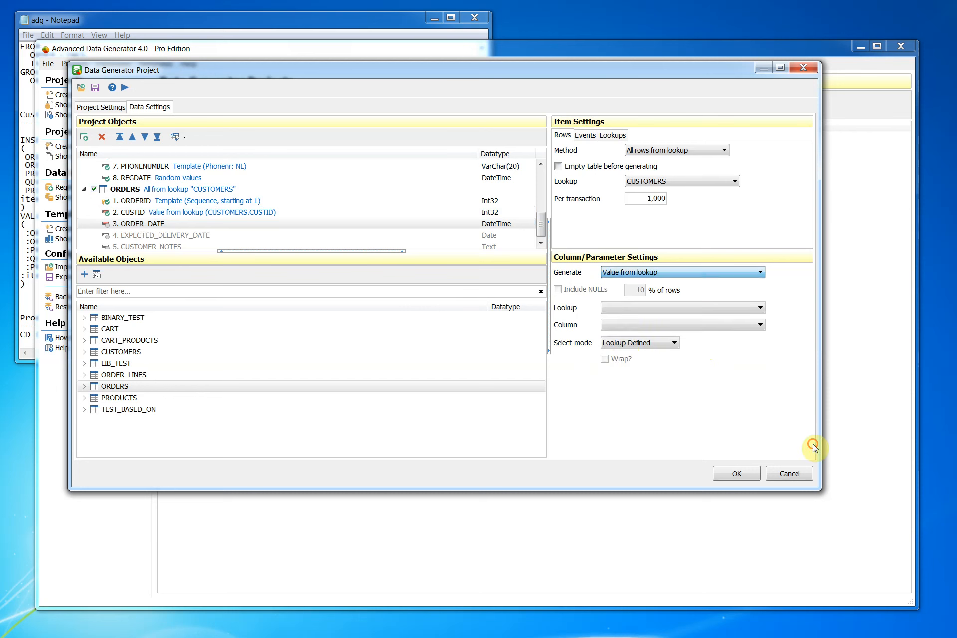
click(626, 307)
click(626, 316)
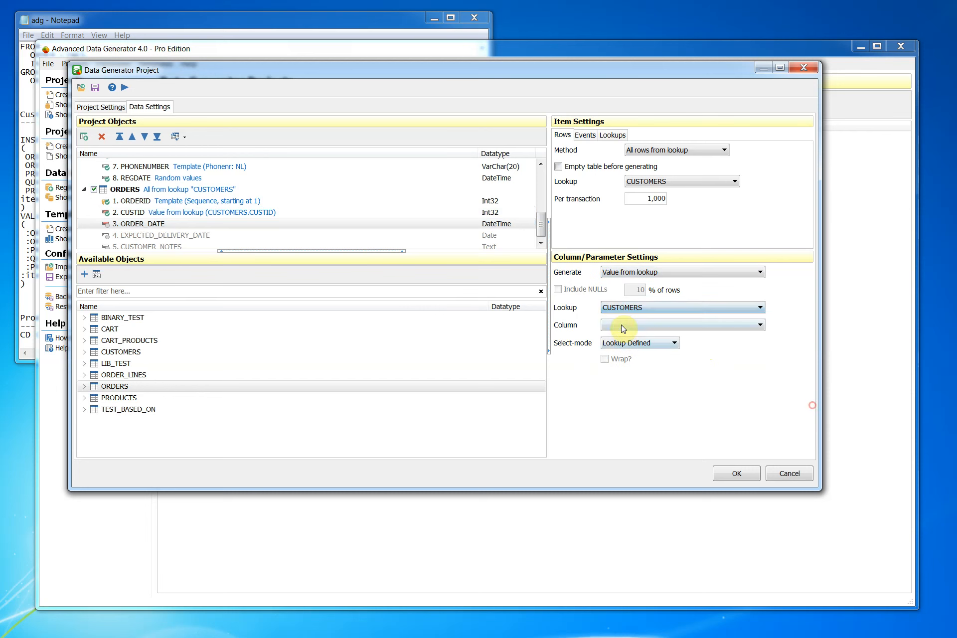
click(622, 329)
click(620, 348)
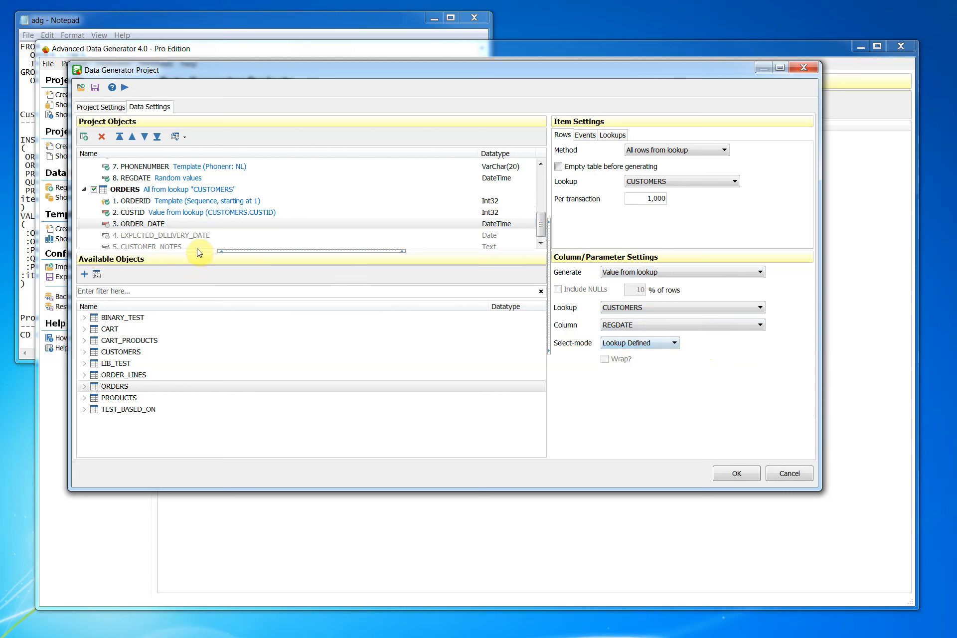
click(180, 234)
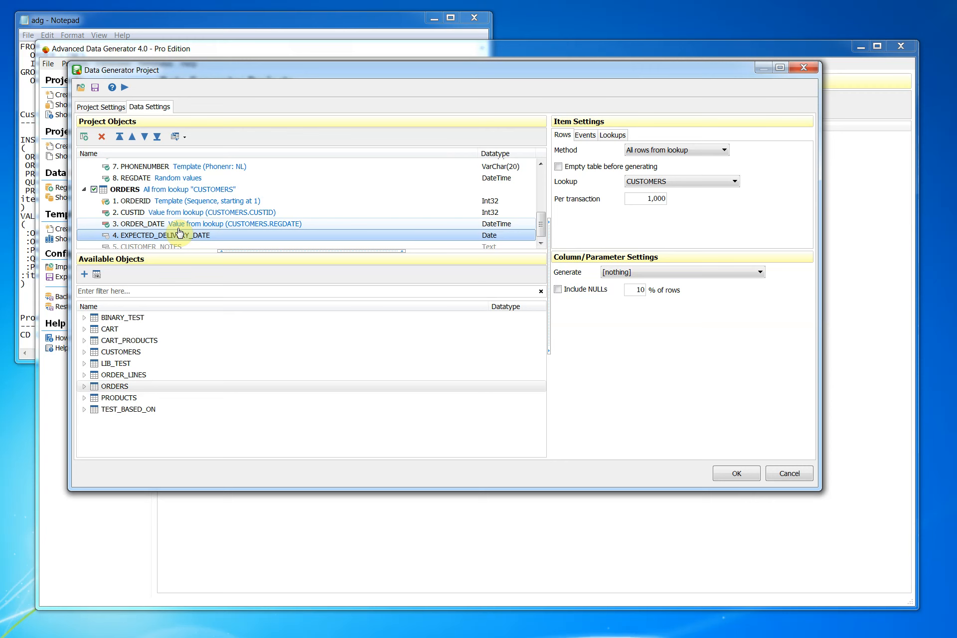
click(274, 225)
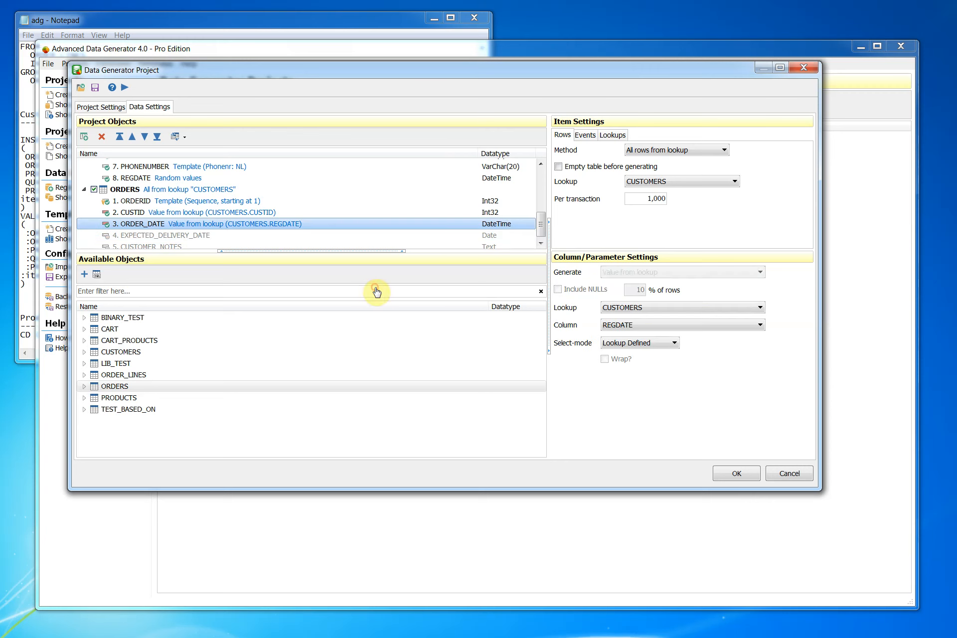
- Base EXPECTED_DELIVERY_DATE of ORDERS on the ORDER_DATE column, adding between 1 and 2 days and between 0 and 4 hours
click(189, 233)
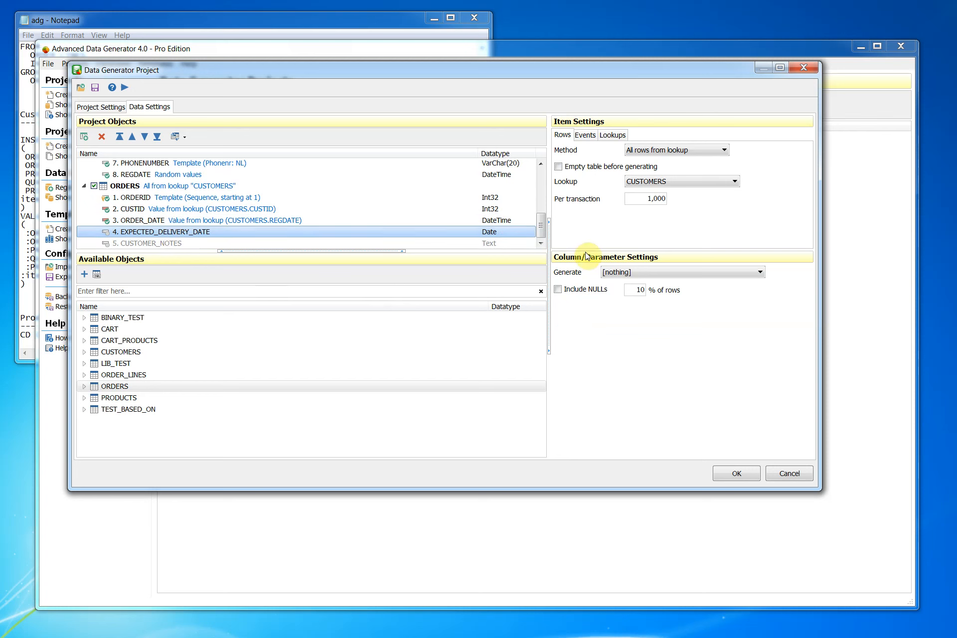
click(644, 273)
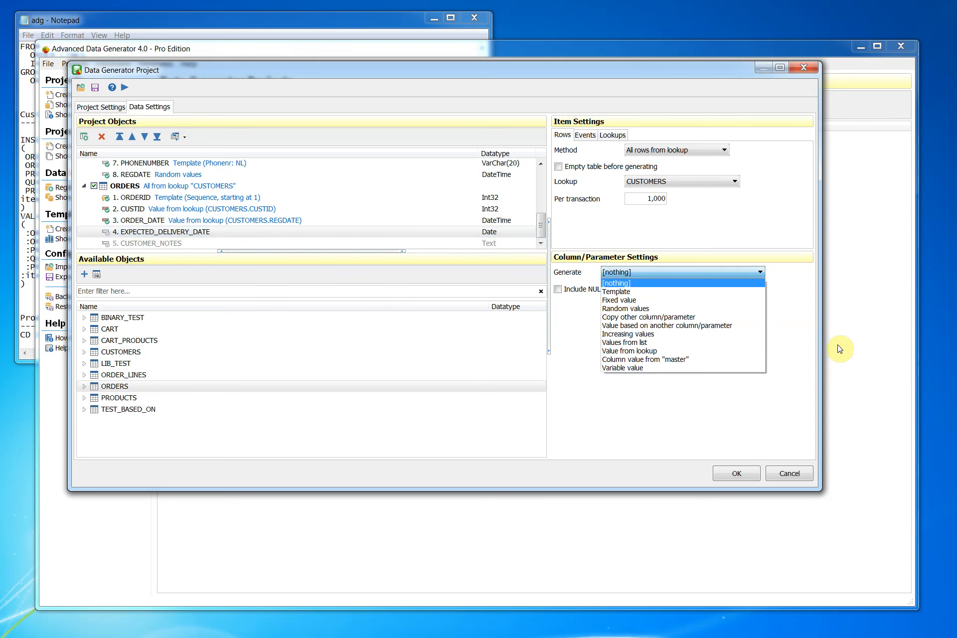
click(641, 327)
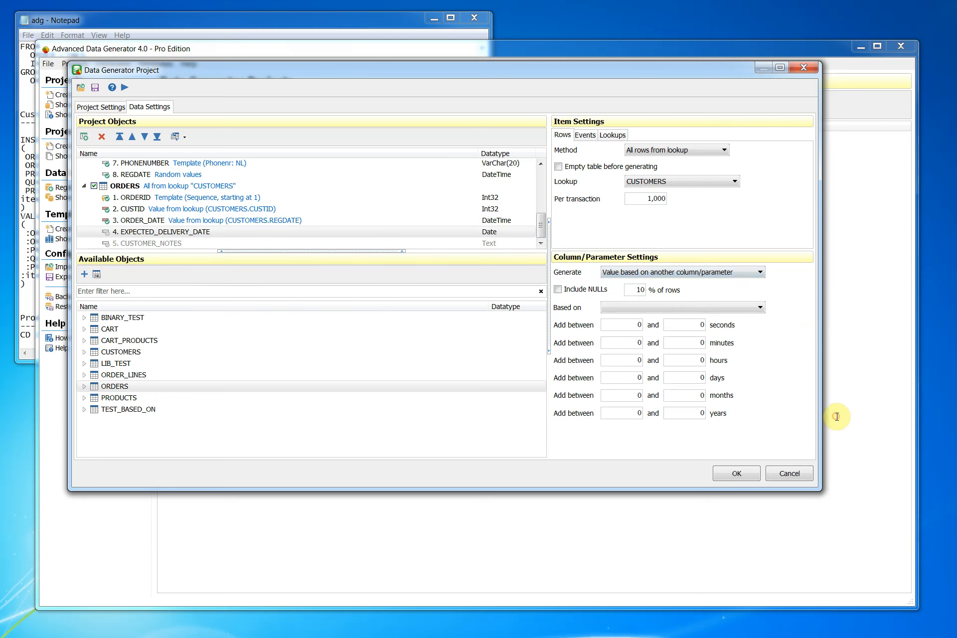
click(638, 311)
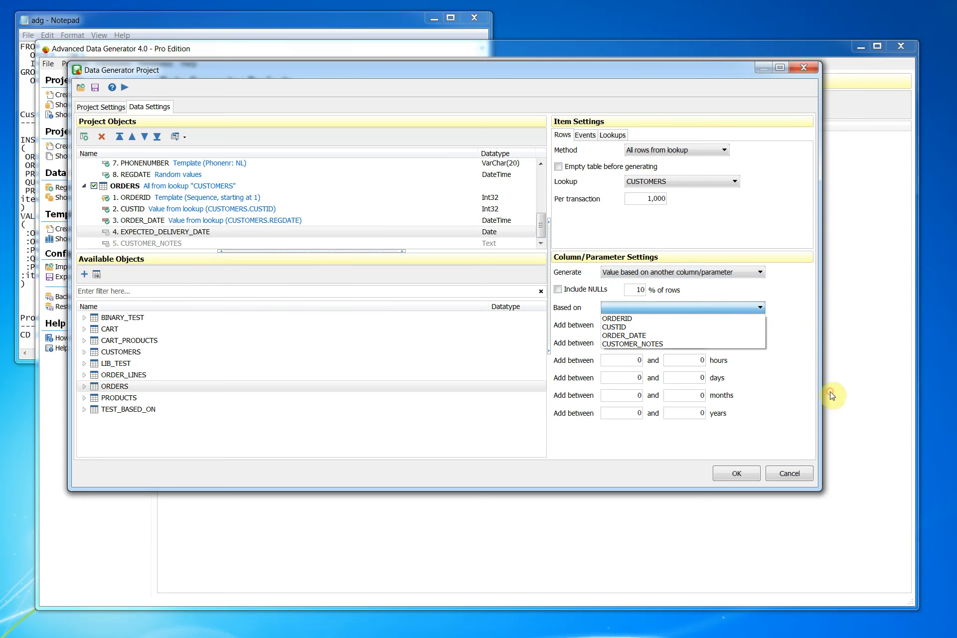
click(819, 430)
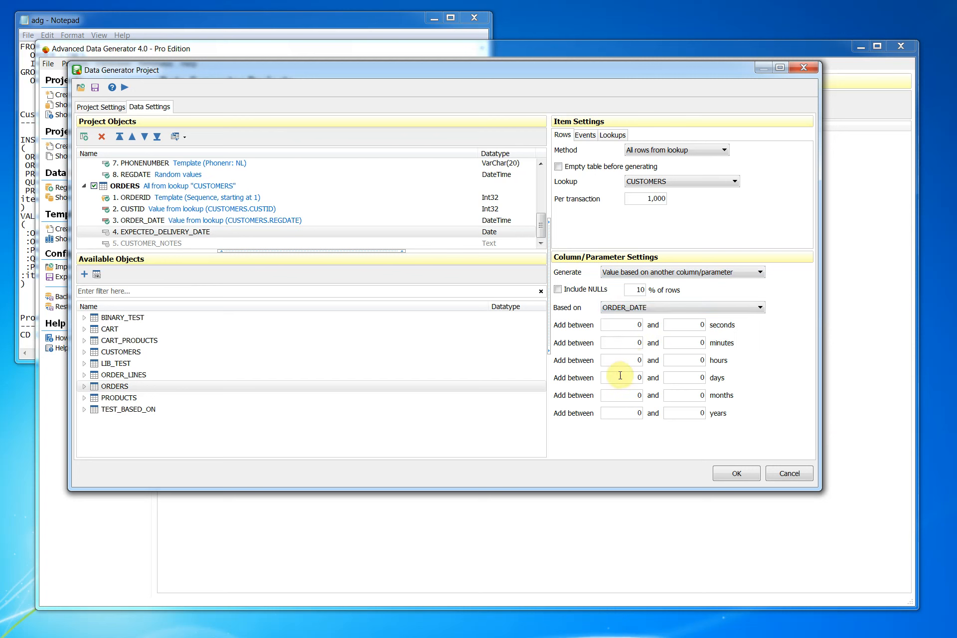
drag(625, 376, 747, 387)
text(1)
text(2)
drag(696, 360, 737, 364)
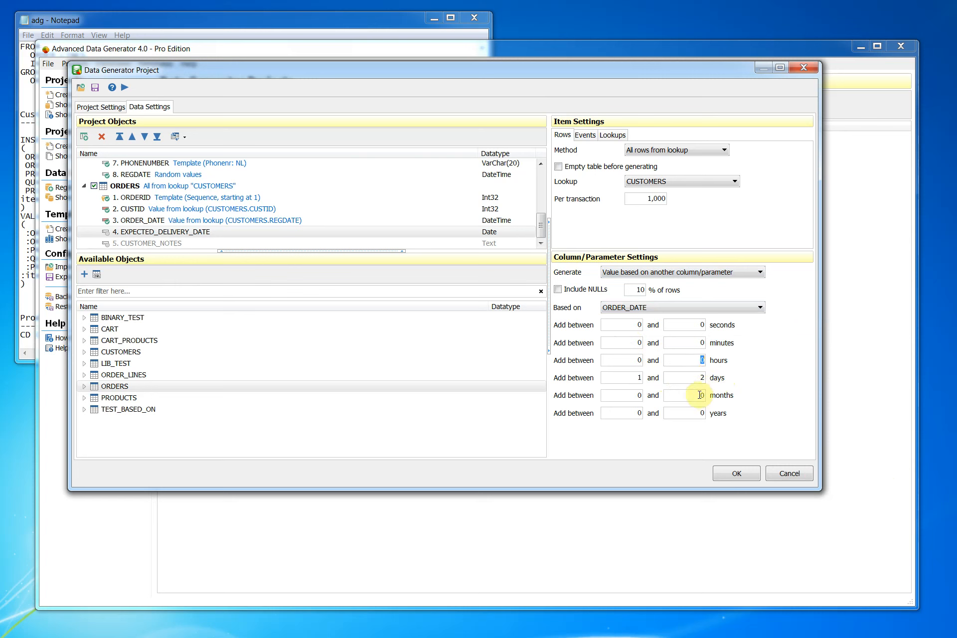
click(900, 494)
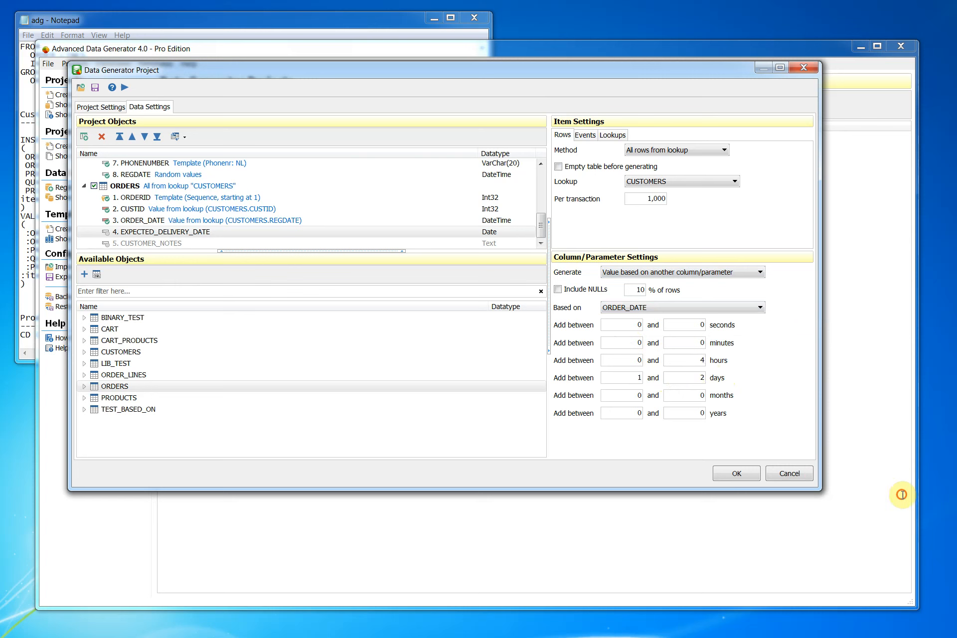
- Generate CUSTOMER_NOTES of ORDERS as random values with NULLs in 80% of rows, and have the table emptied before generating
click(169, 244)
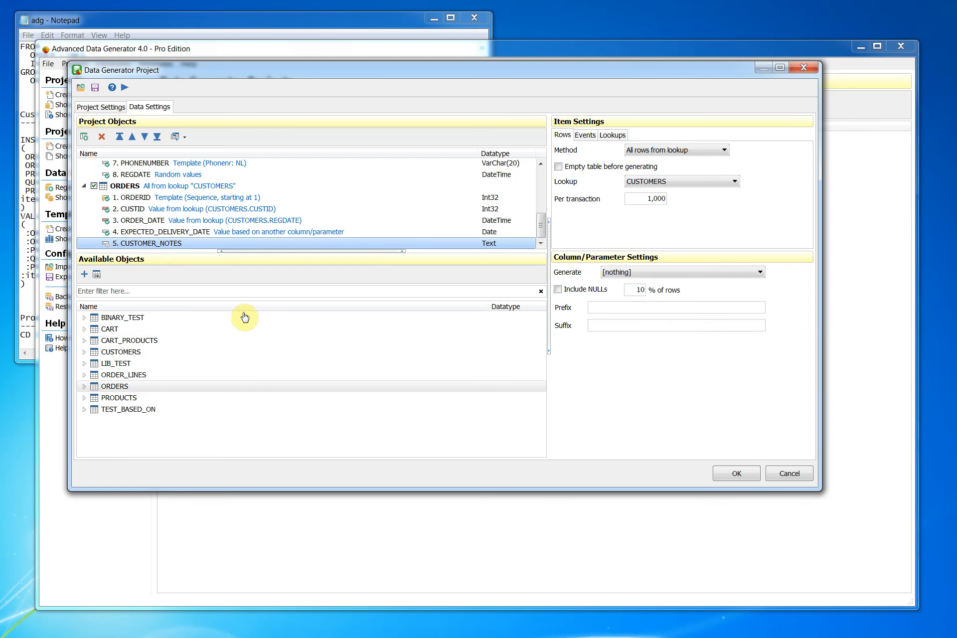
click(630, 274)
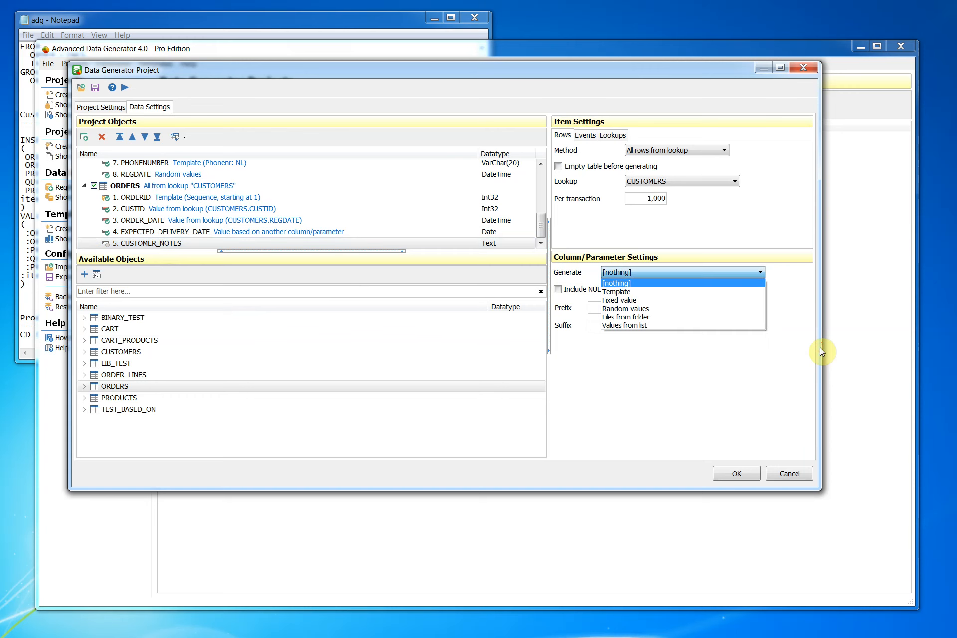
click(625, 308)
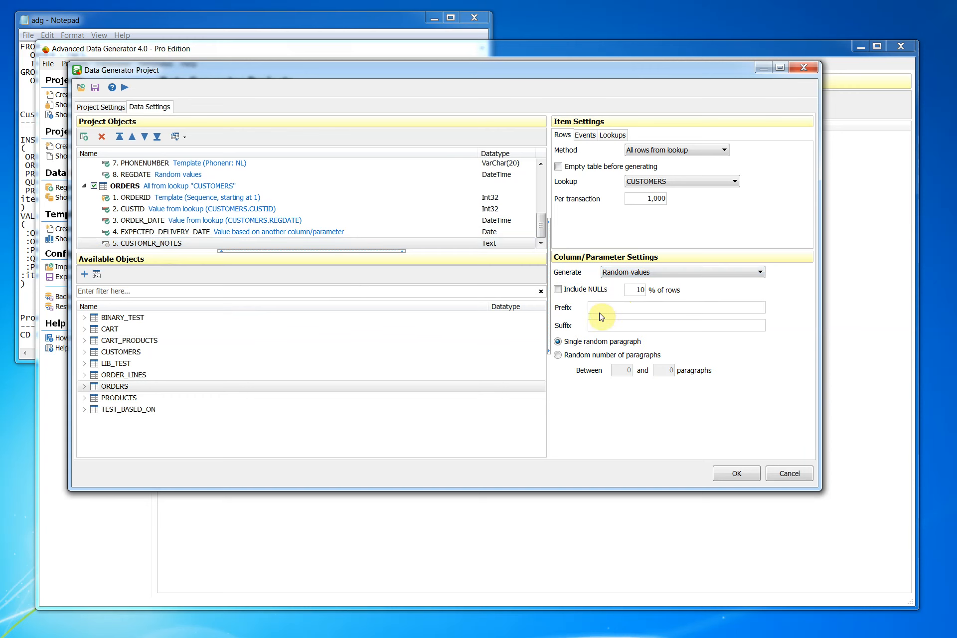
click(586, 290)
double_click(629, 289)
text(80)
click(164, 243)
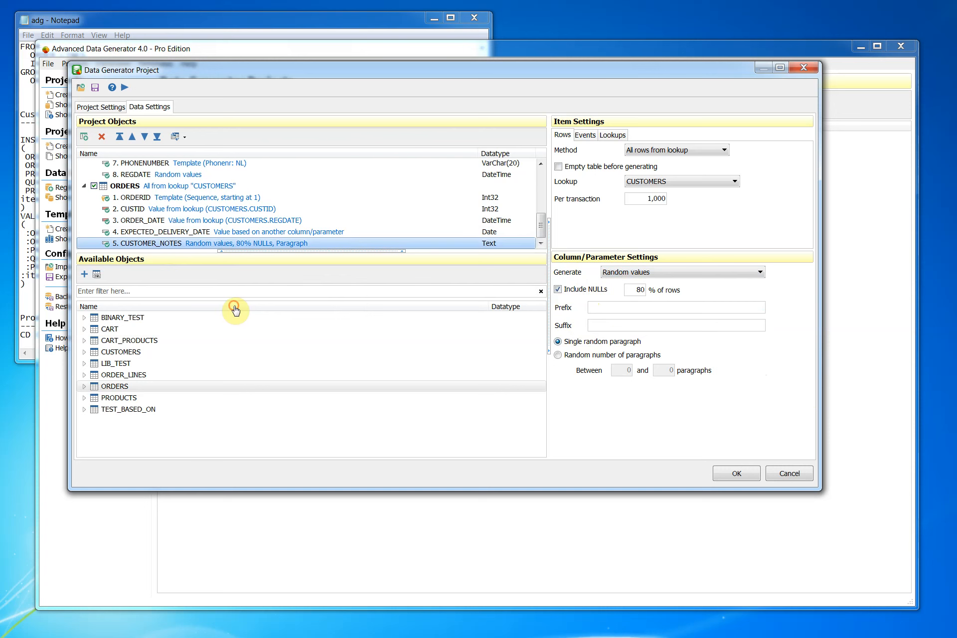
click(559, 167)
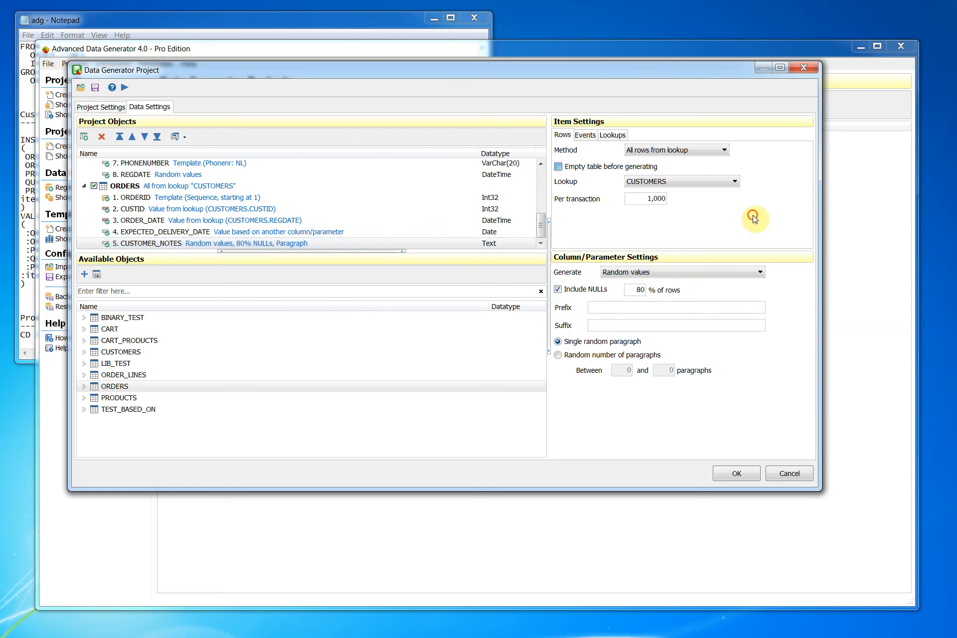
- Add the ORDERS table to the project a second time and set its rows to generate to 7500
click(113, 386)
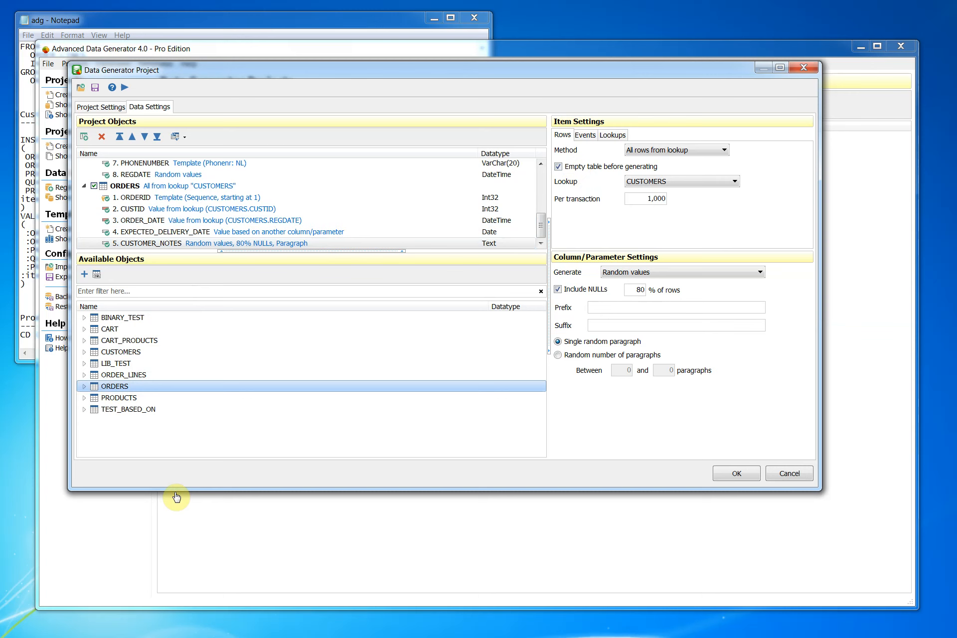
click(84, 274)
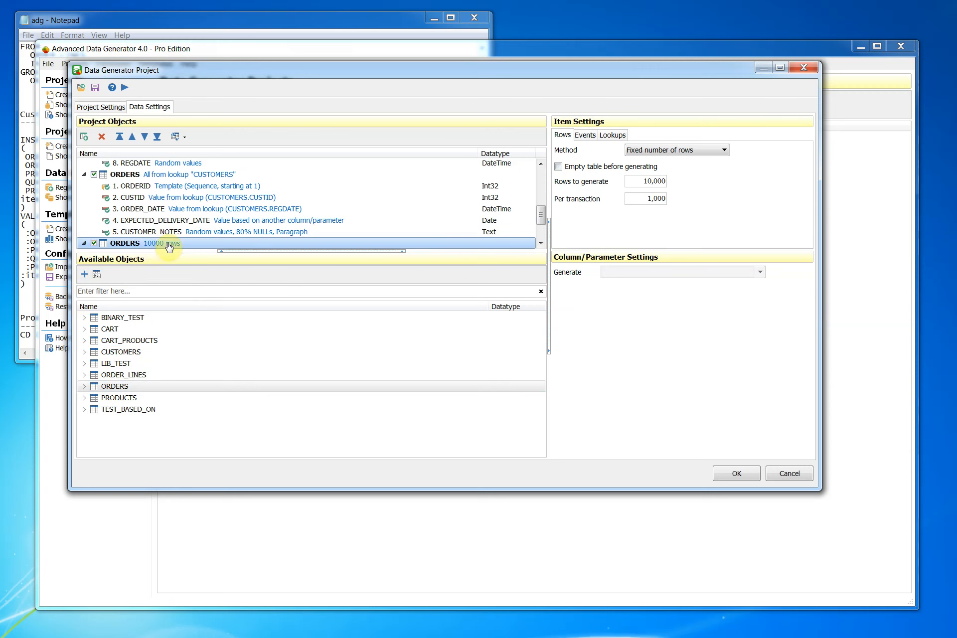
drag(641, 180, 685, 183)
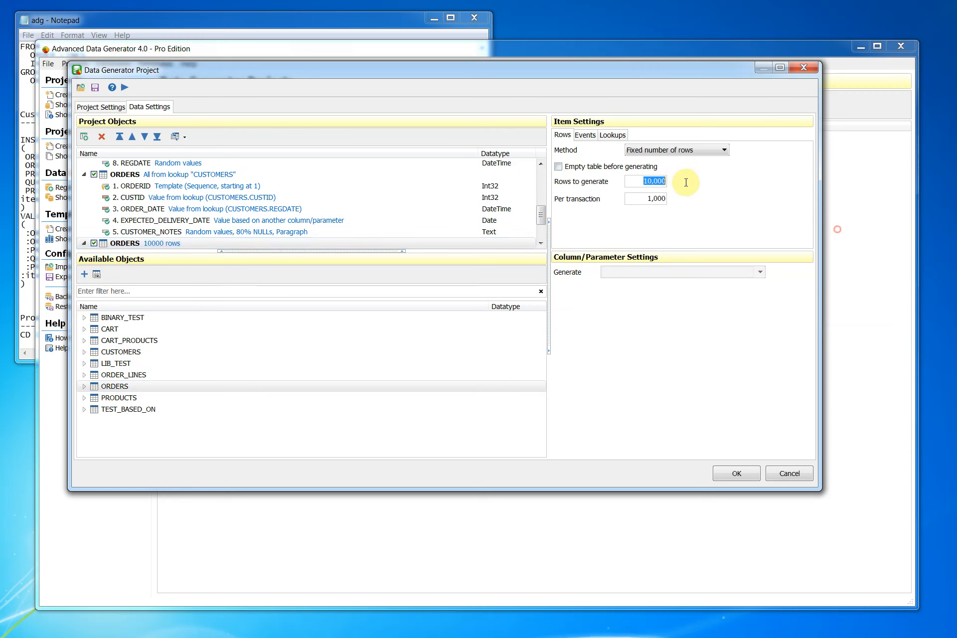
text(7500)
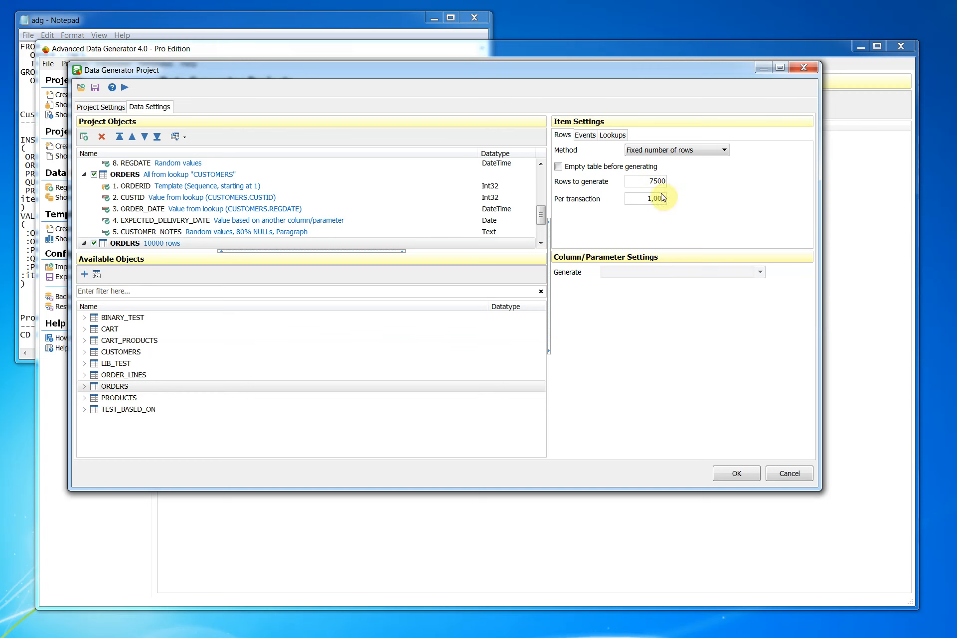
click(643, 198)
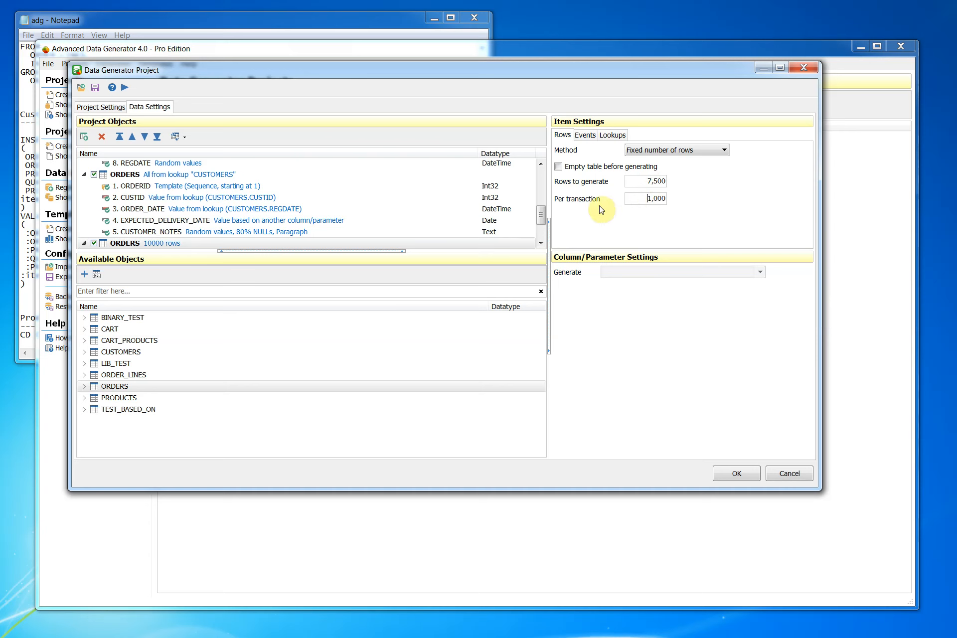
click(205, 245)
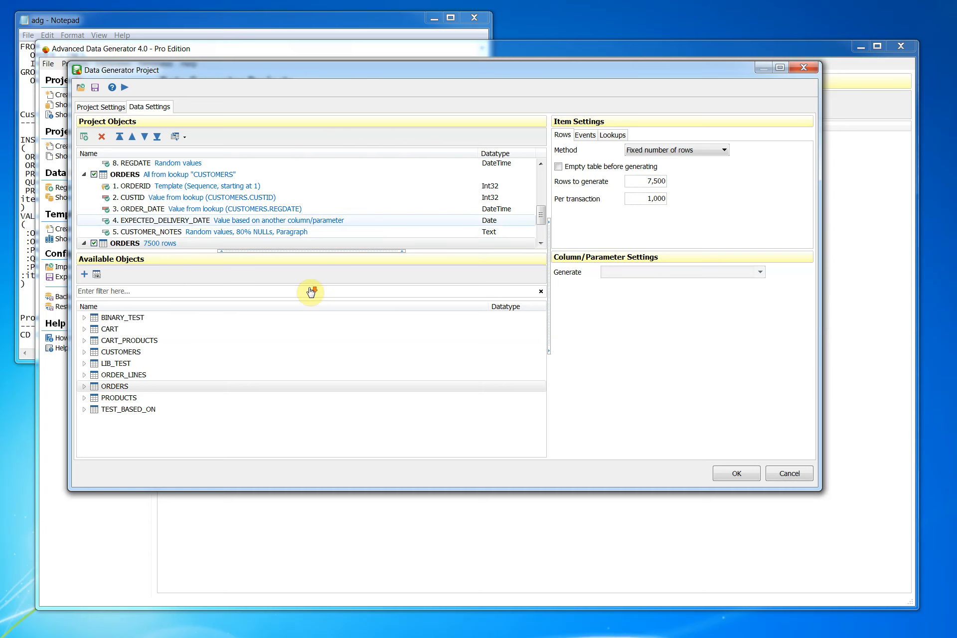
- Set the ORDERID column of the second ORDERS item to increasing values, starting at 2501 with step 1
drag(542, 214, 544, 228)
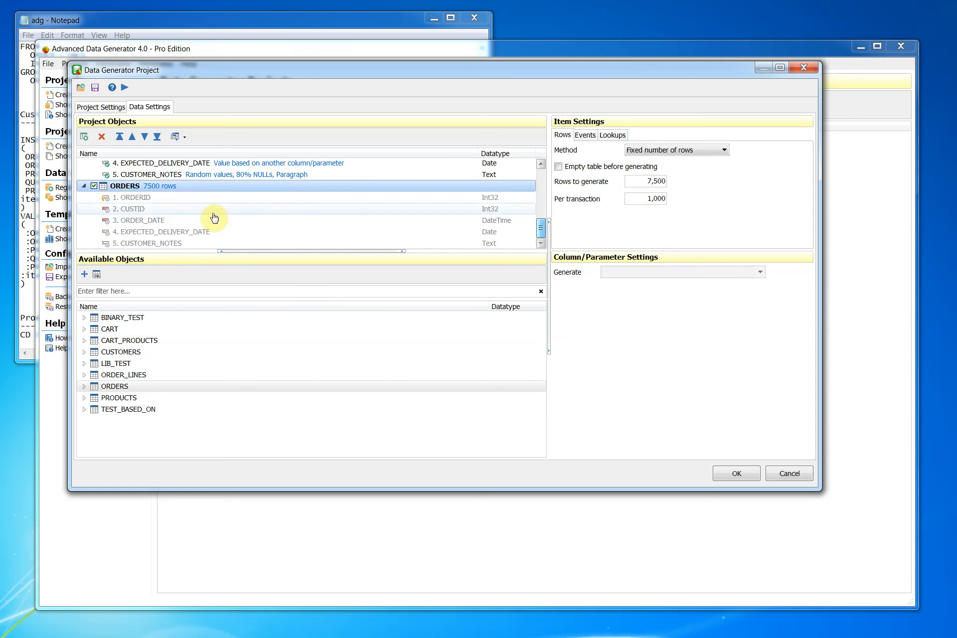
click(130, 197)
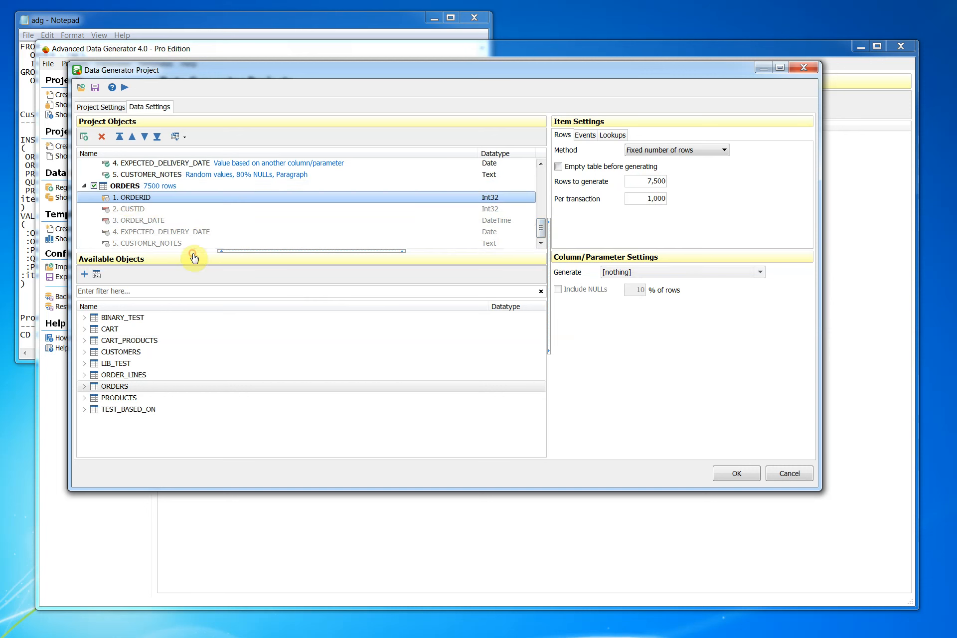
click(661, 278)
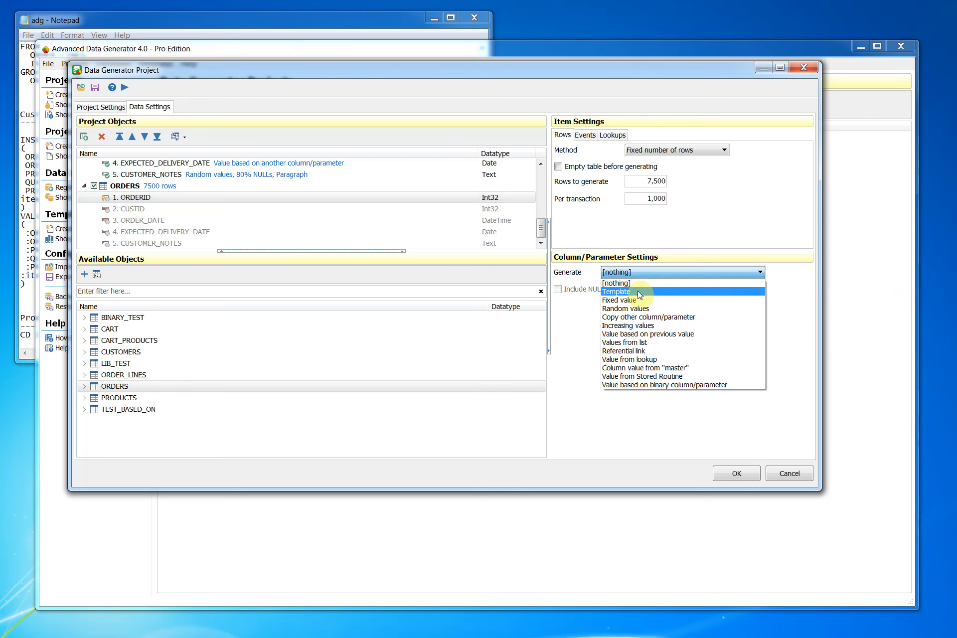
click(629, 325)
double_click(661, 308)
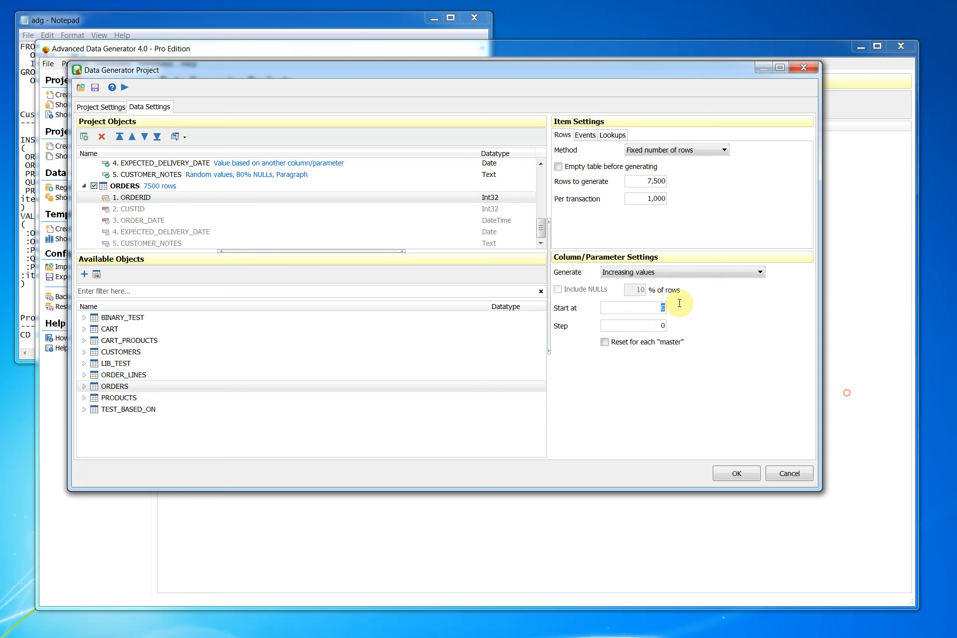
text(2501)
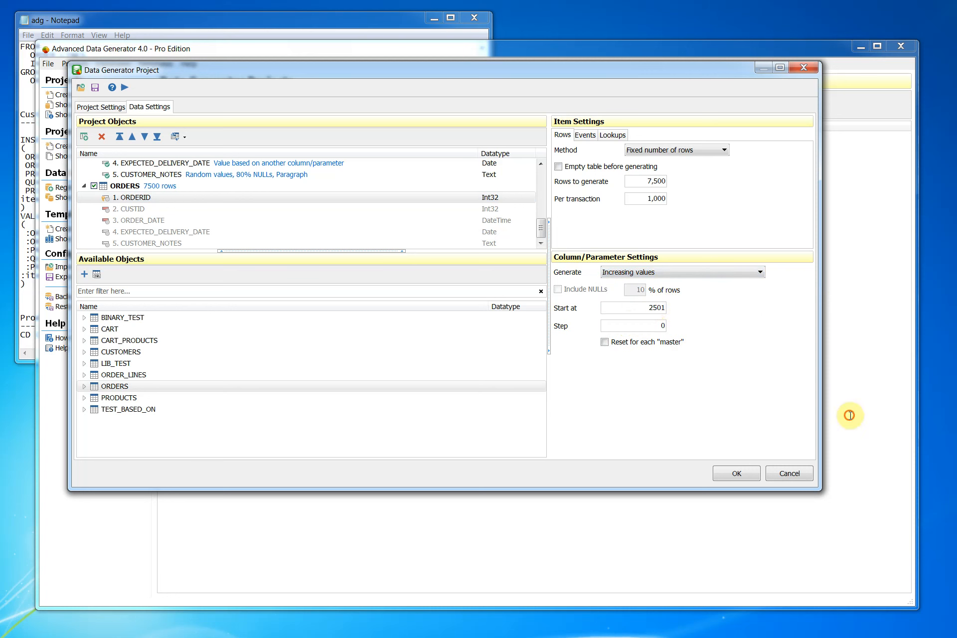
double_click(662, 325)
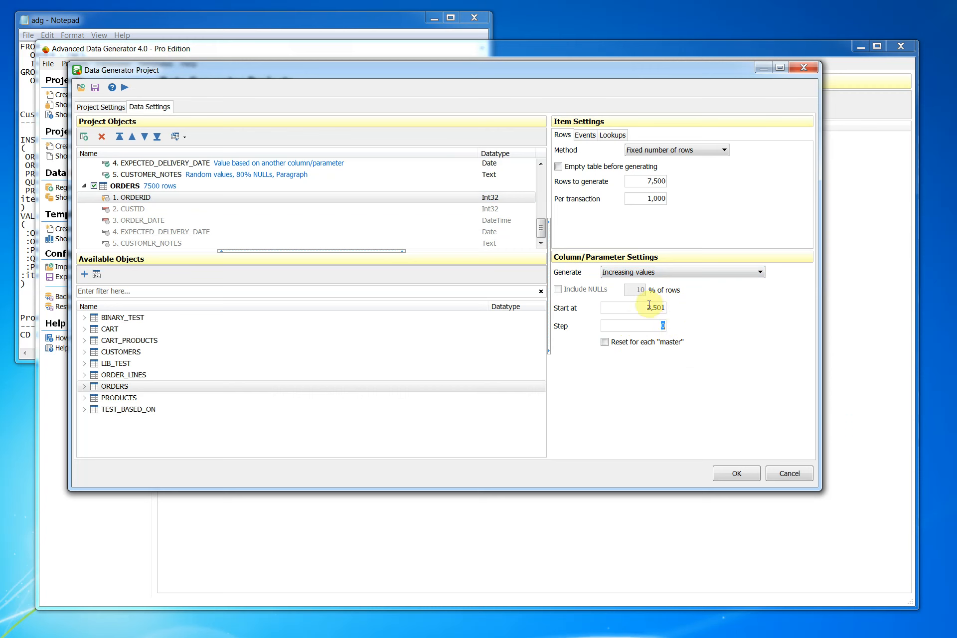
text(1)
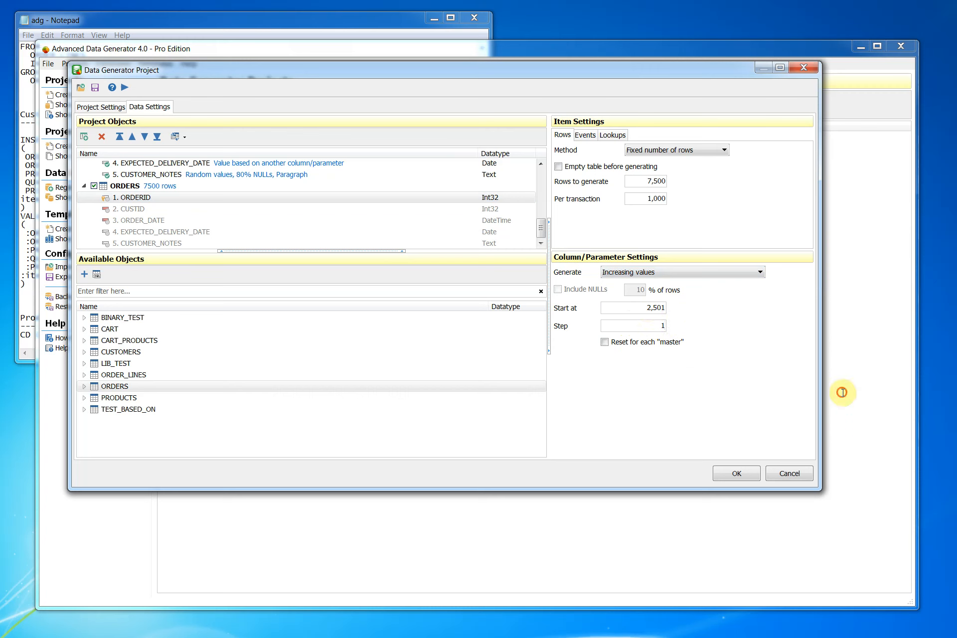
- Set the CUSTID column of the second ORDERS item to generate from a referential link to the CUSTID column of CUSTOMERS
click(137, 210)
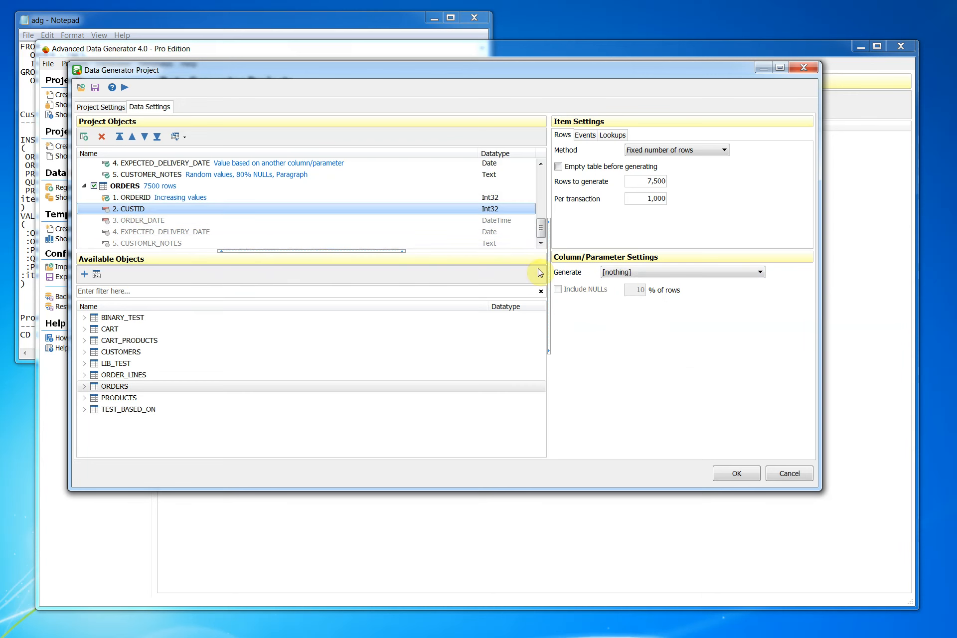
click(649, 271)
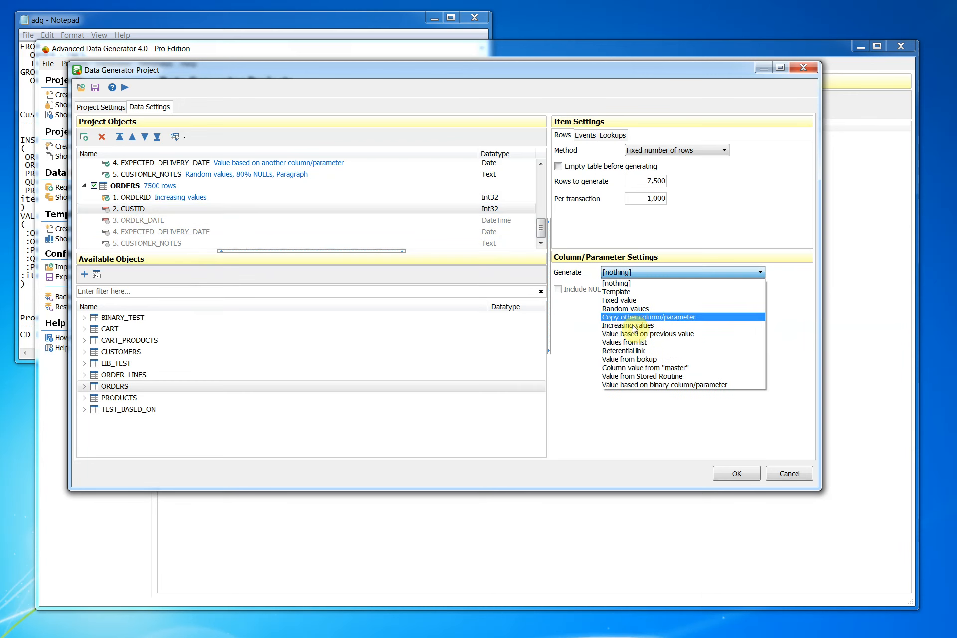
click(626, 351)
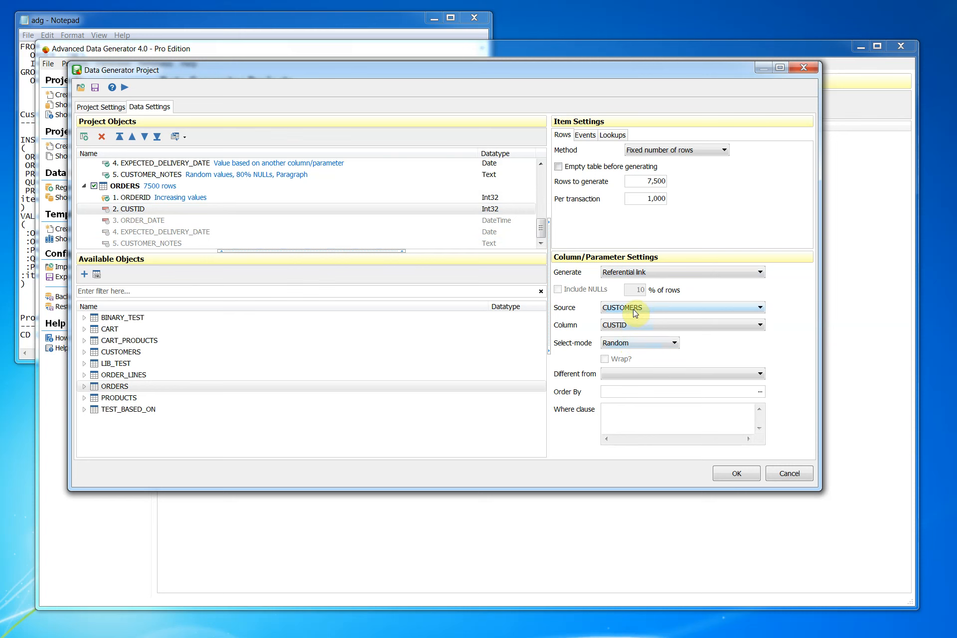
- Generate ORDER_DATE of the second ORDERS item as random values between 1/9/2020 and 1/9/2021
click(149, 221)
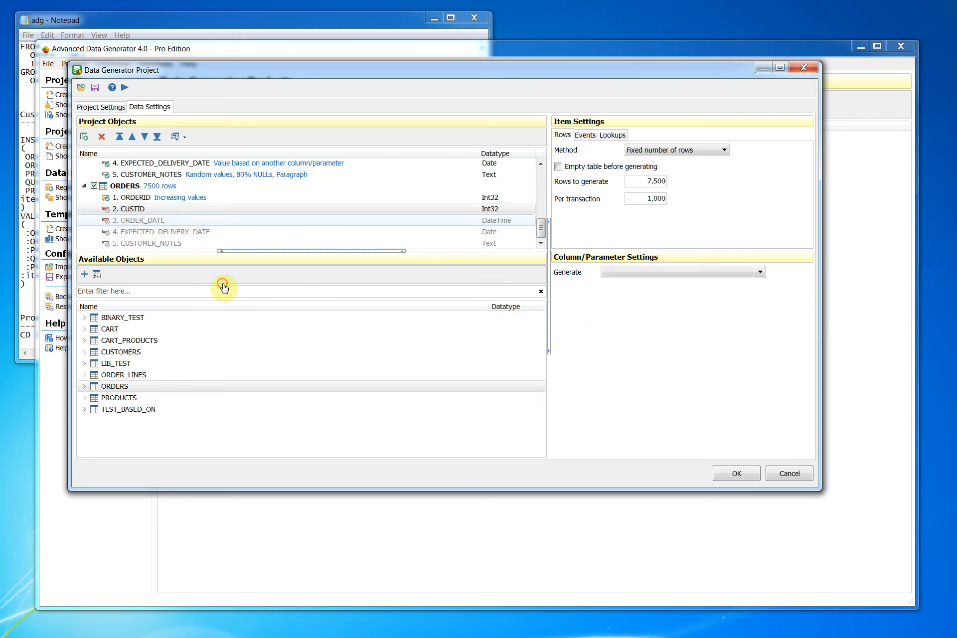
click(630, 273)
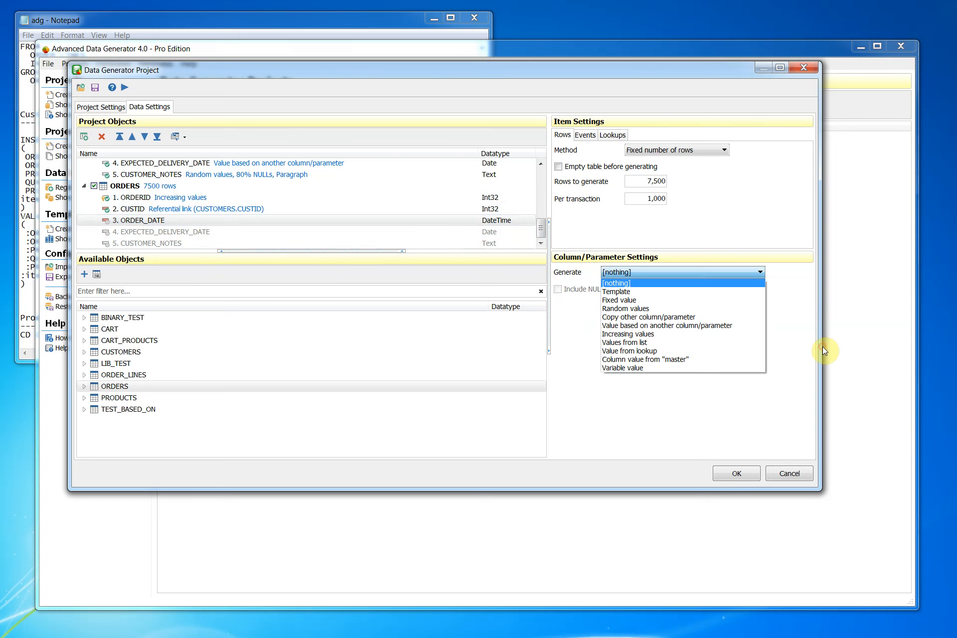
click(625, 310)
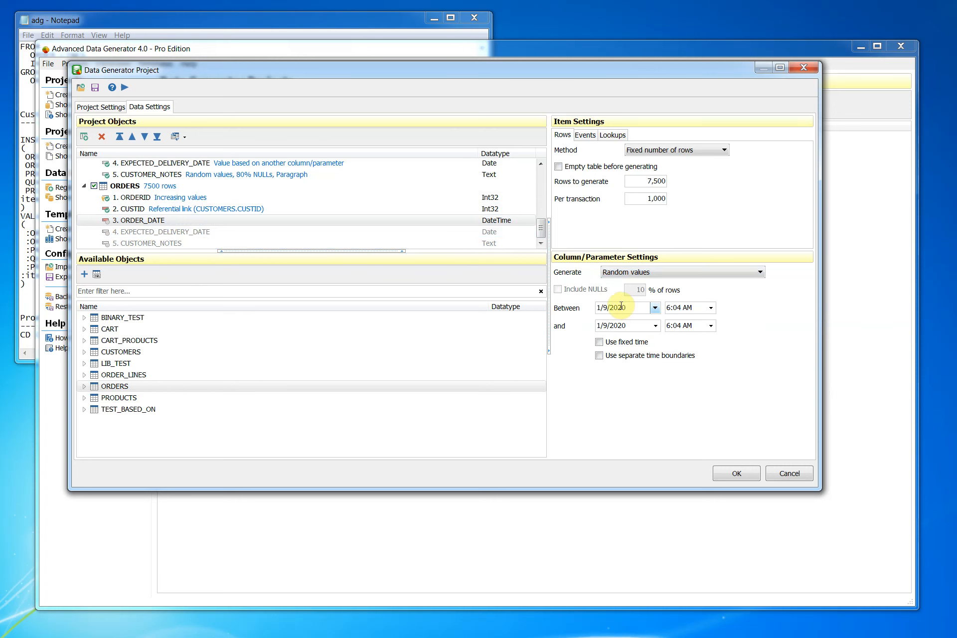
click(624, 326)
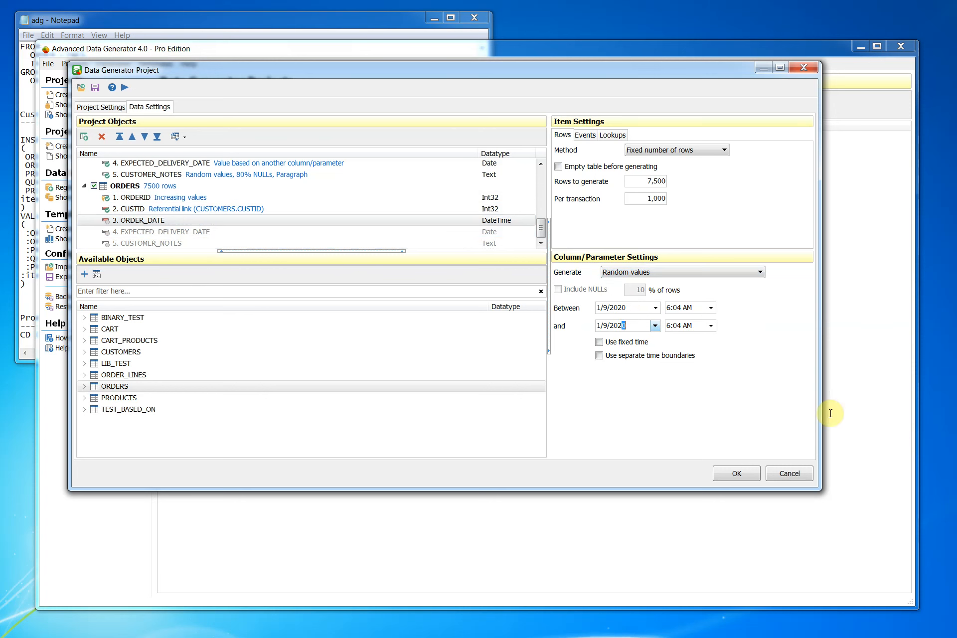
text(1)
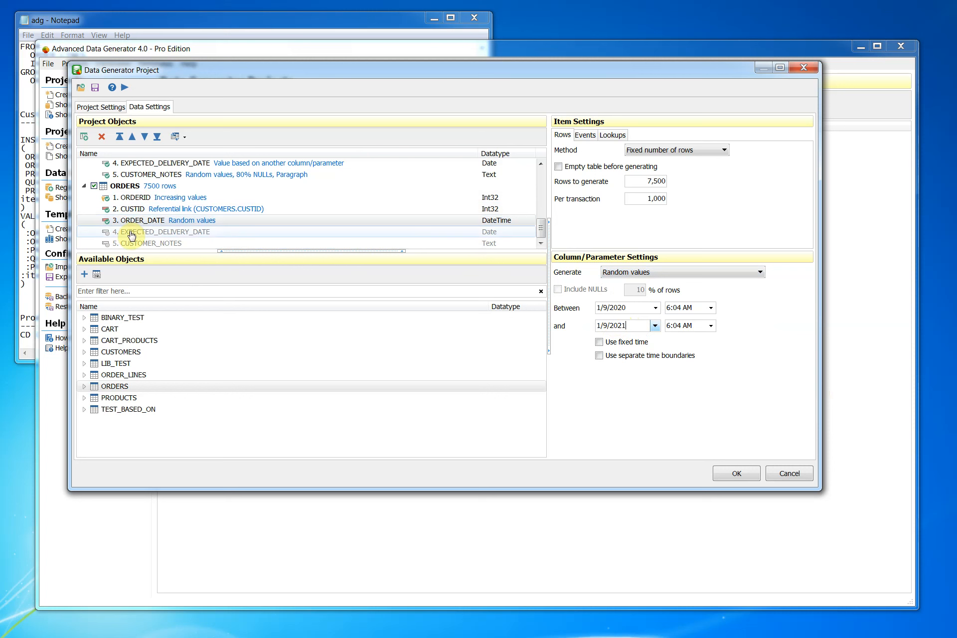
- Generate EXPECTED_DELIVERY_DATE of the second ORDERS item as a value based on the ORDER_DATE column
click(132, 235)
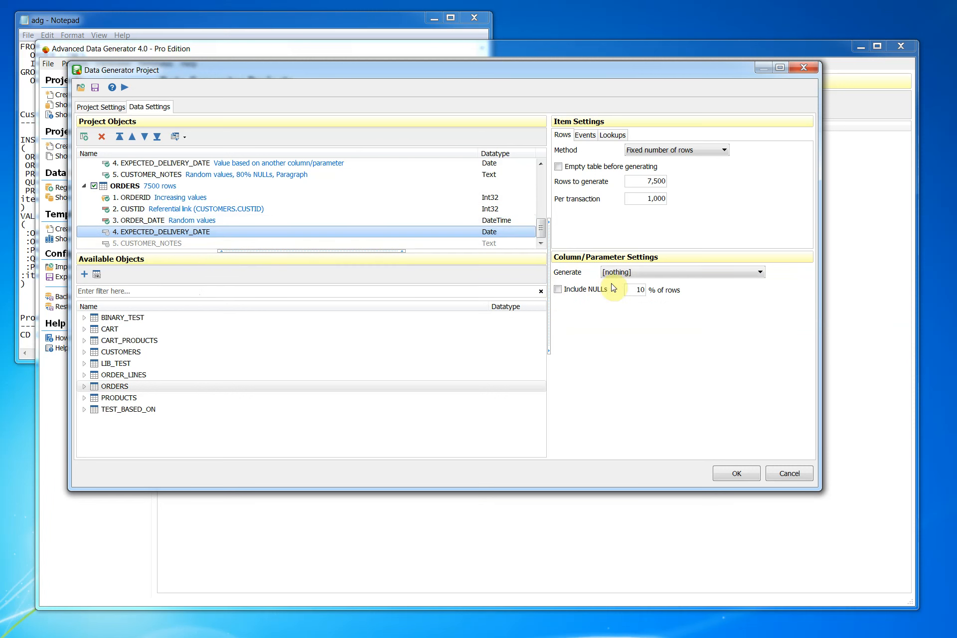
click(621, 273)
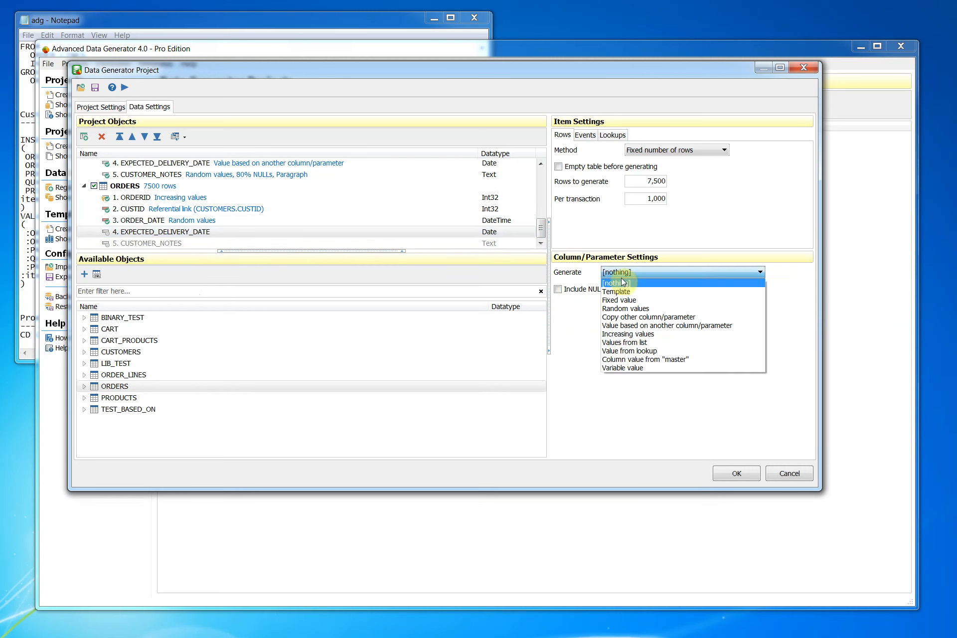
click(626, 326)
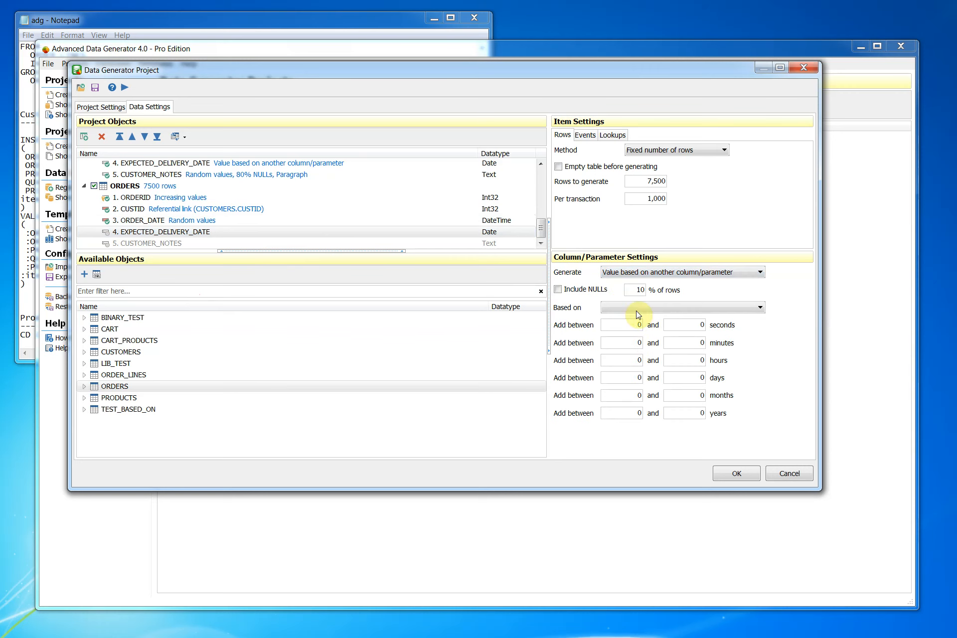
click(634, 308)
click(628, 335)
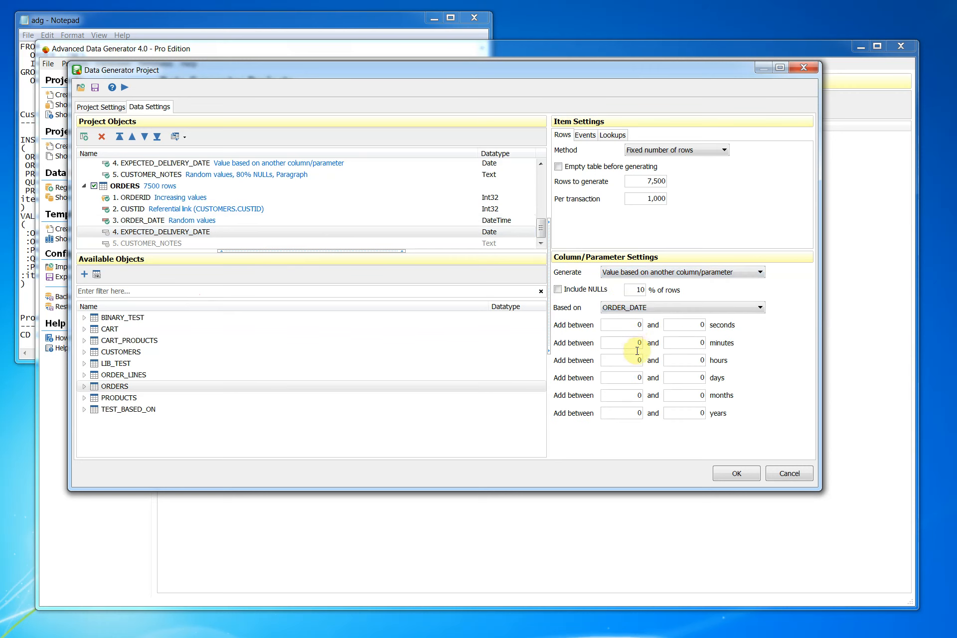
- Have EXPECTED_DELIVERY_DATE add between 1 and 2 days and up to 8 hours to the order date
click(631, 374)
text(1)
click(692, 378)
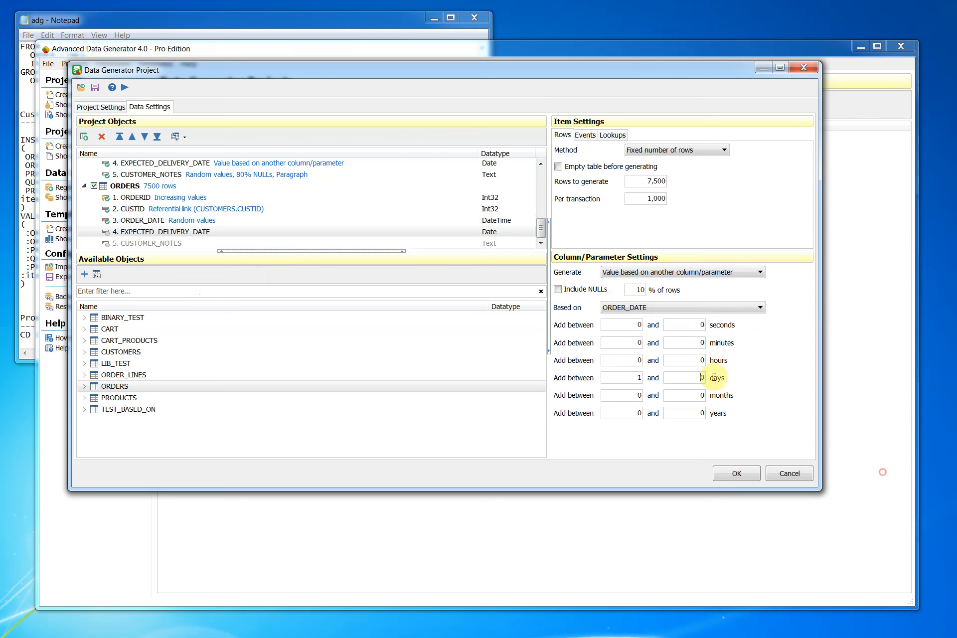
text(2)
click(702, 362)
text(8)
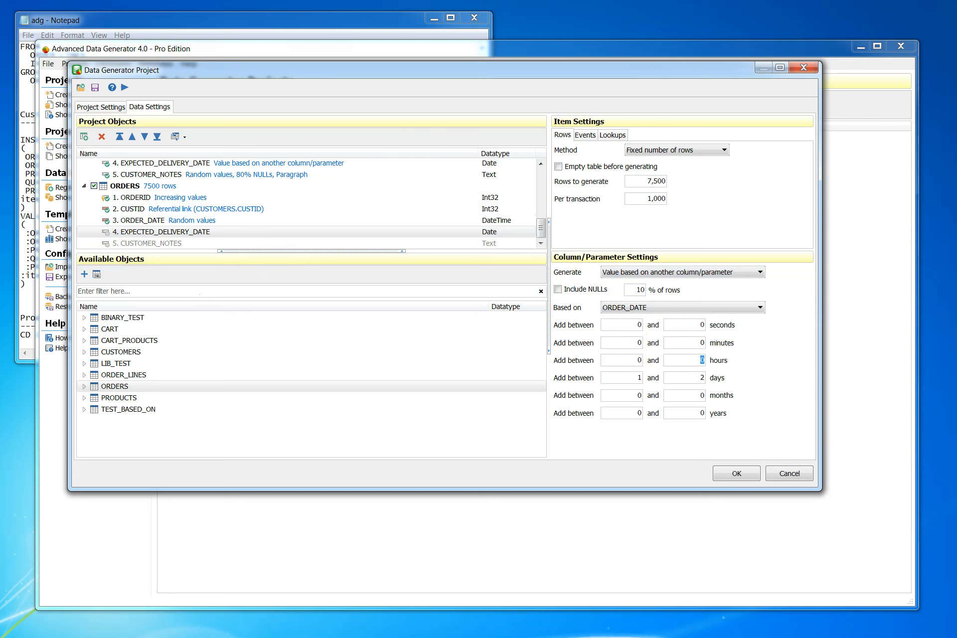
click(682, 343)
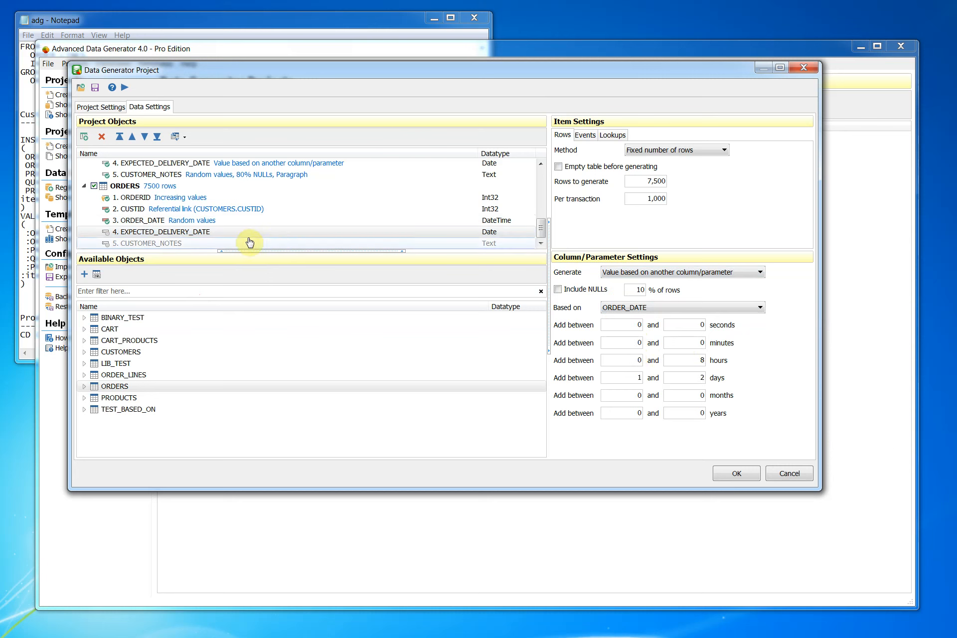
- Generate CUSTOMER_NOTES of the second ORDERS item as random values with NULLs in 80% of rows
click(171, 243)
click(643, 273)
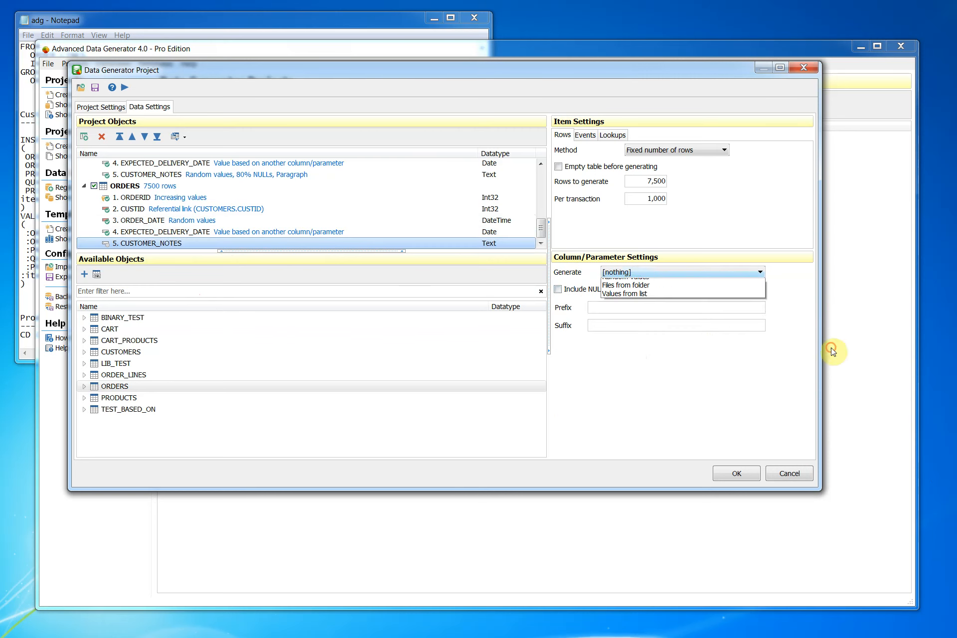
click(625, 309)
click(578, 290)
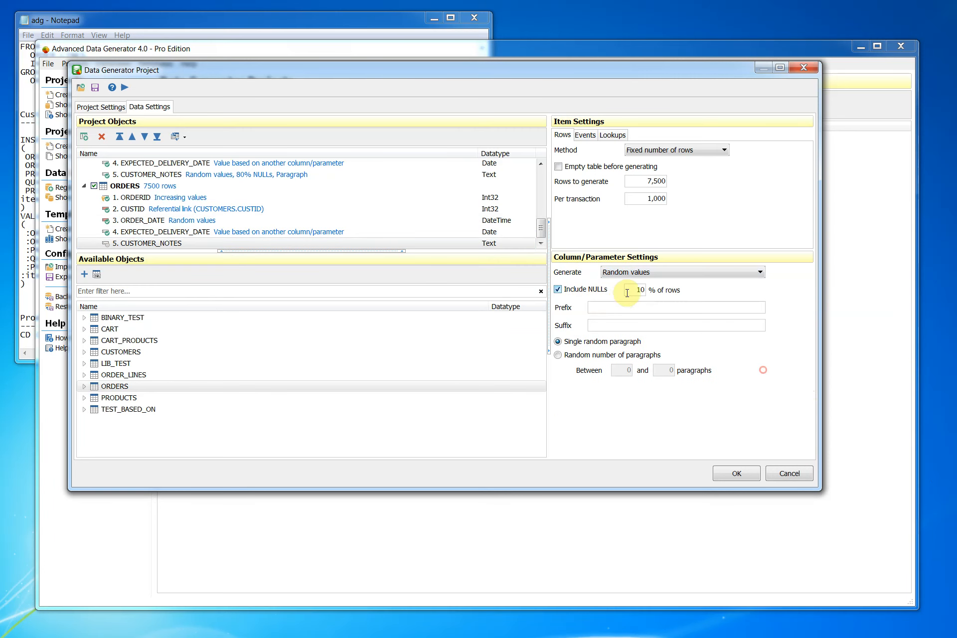
click(642, 291)
text(8)
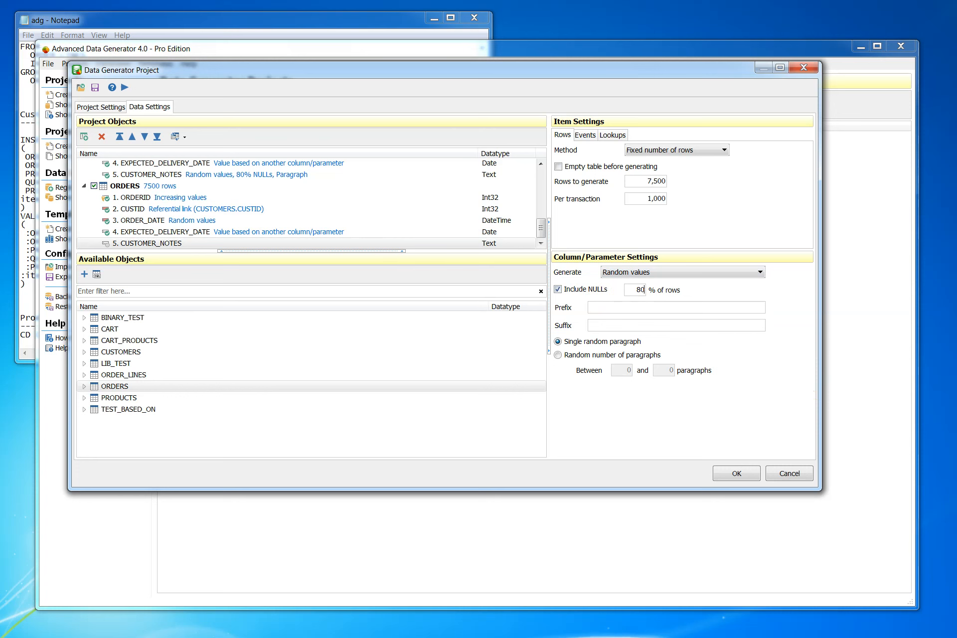
click(175, 231)
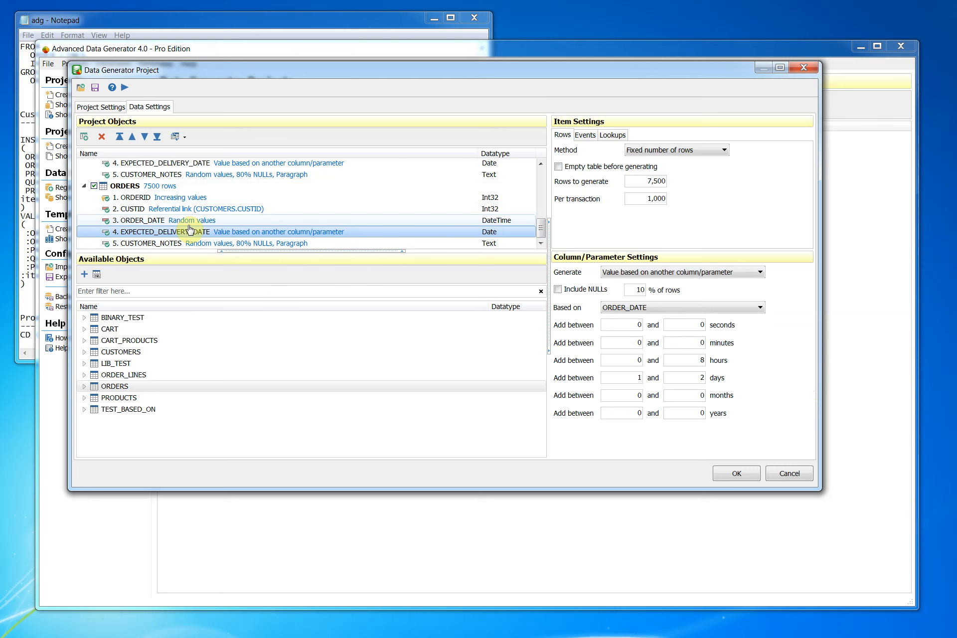
- Add the ORDER_LINES table to the project objects
click(125, 375)
click(84, 276)
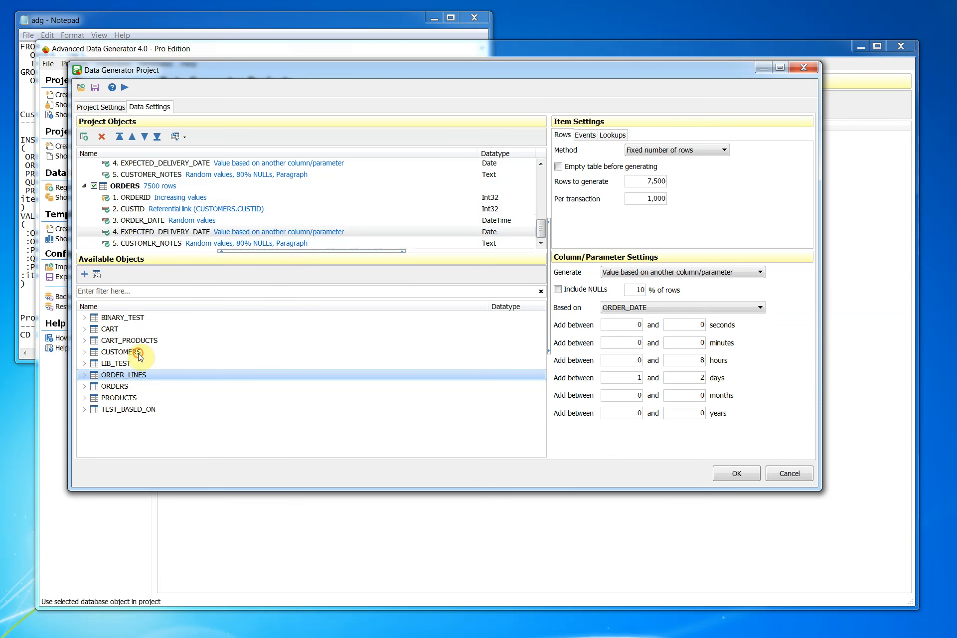
scroll(199, 224, down, 1)
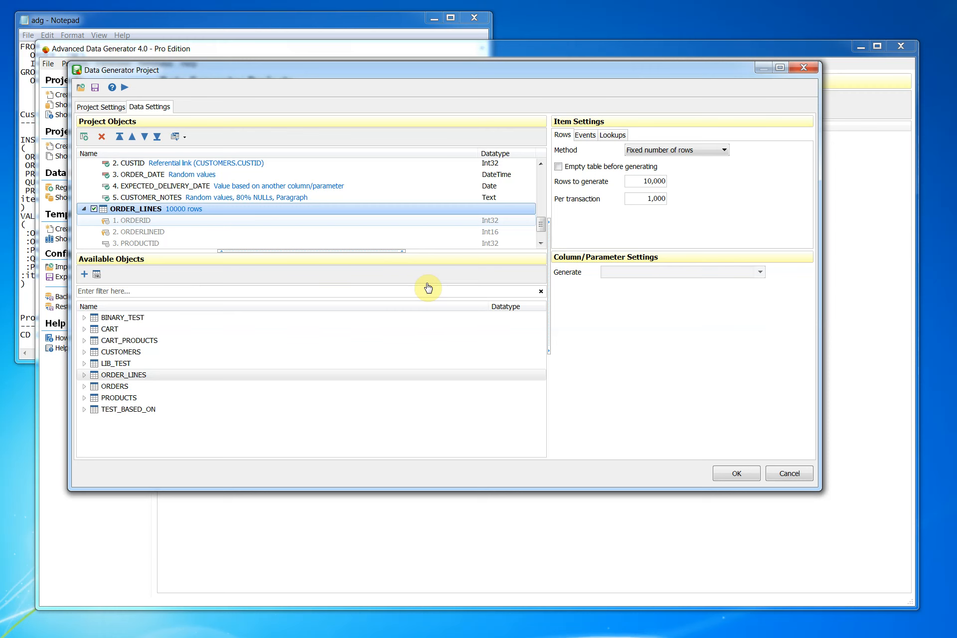
- Set ORDER_LINES to generate between 1 and 5 rows for each row of the master item ORDERS
click(697, 154)
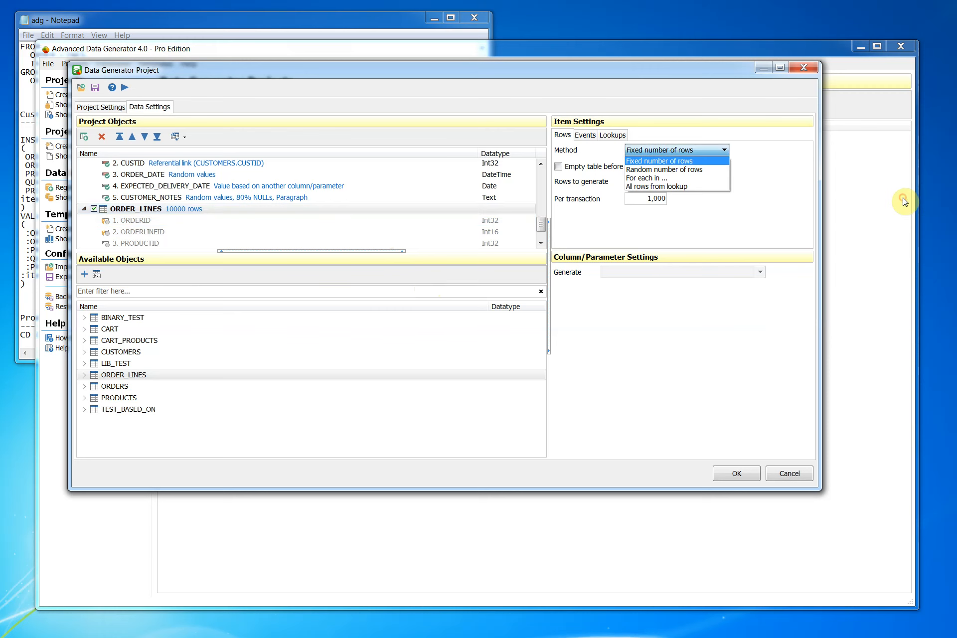
click(657, 178)
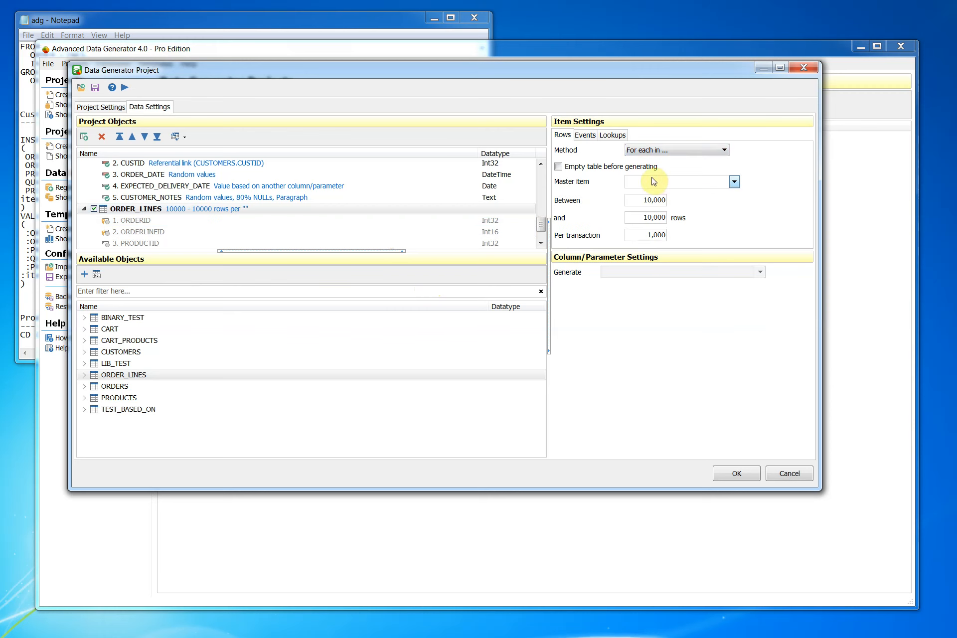
click(662, 182)
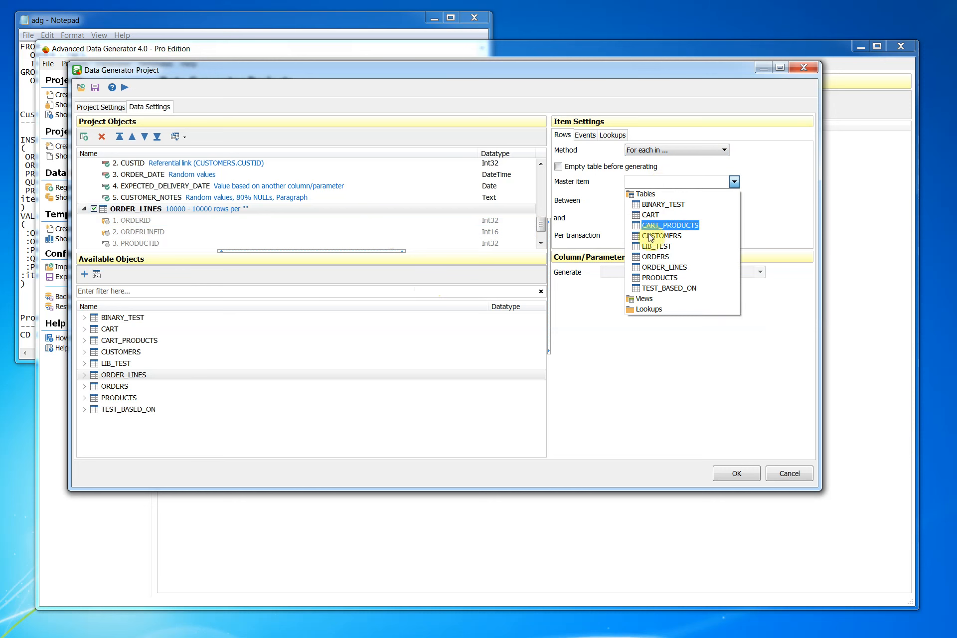
click(655, 256)
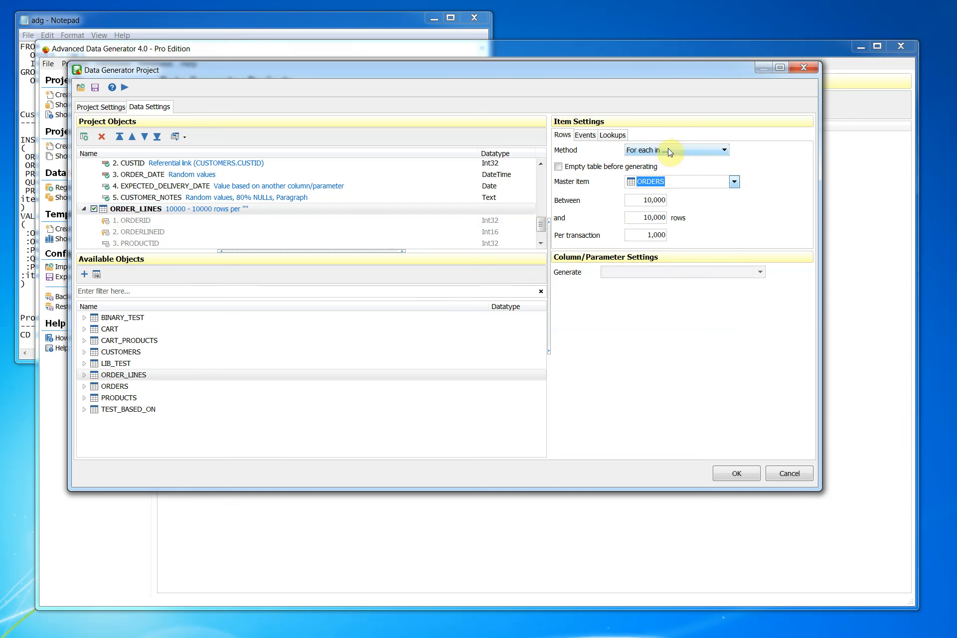
double_click(655, 200)
text(1)
click(643, 217)
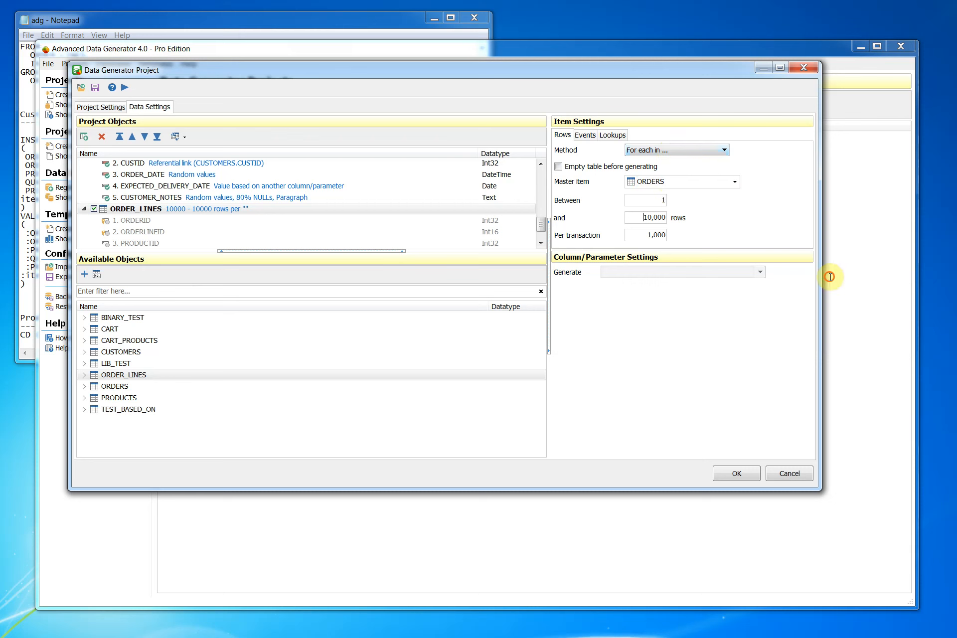
drag(829, 277, 915, 286)
text(5)
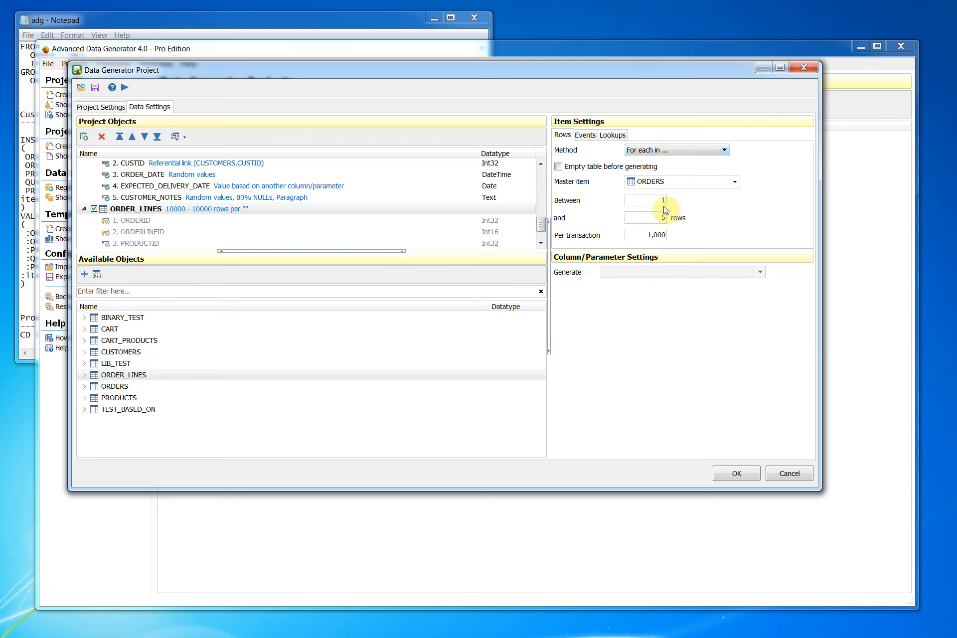
- Generate the ORDERID column of ORDER_LINES as the column value from the master's ORDERID
click(167, 224)
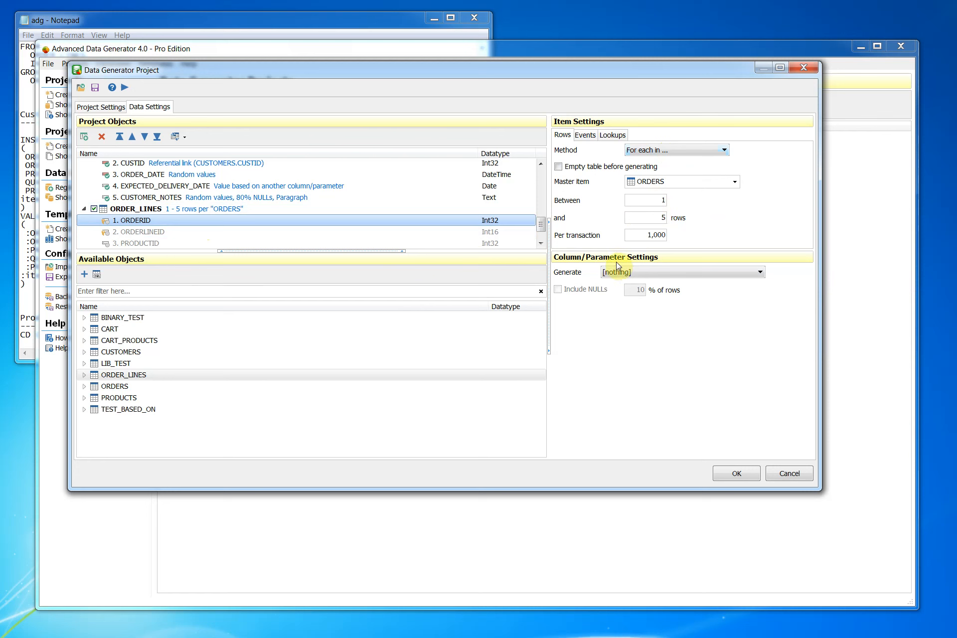
click(625, 272)
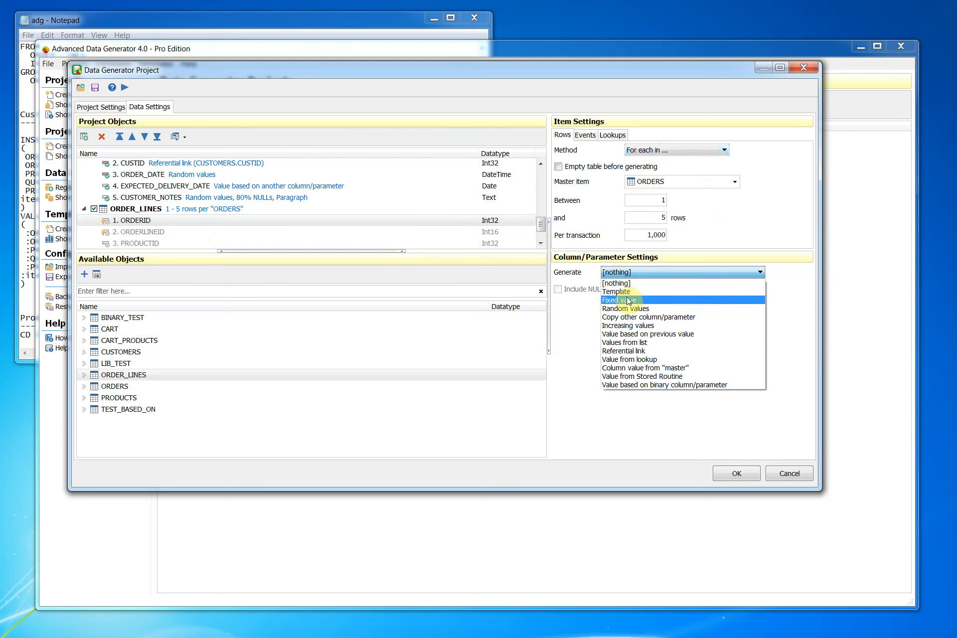
click(627, 368)
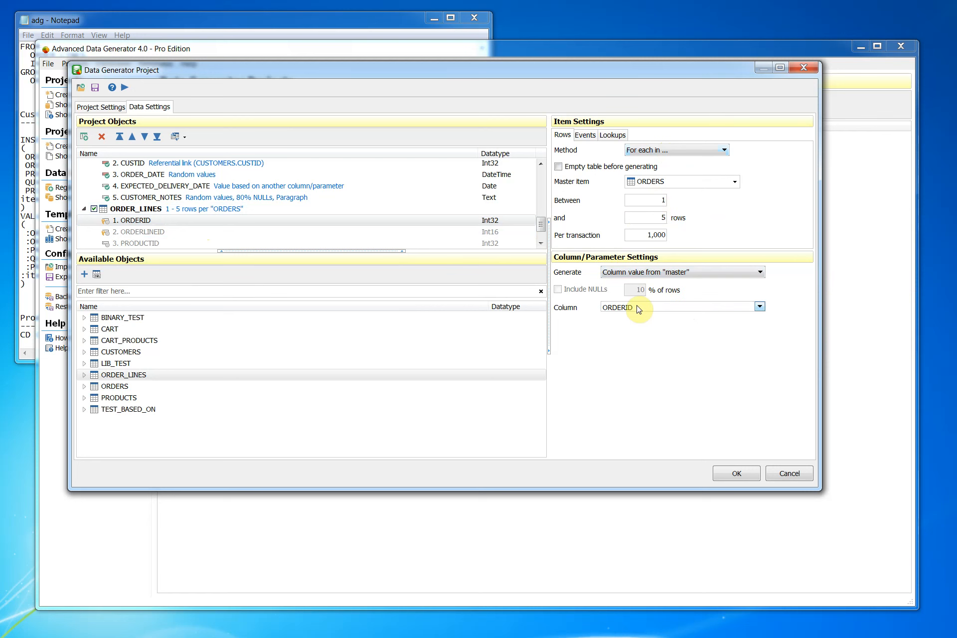
- Set ORDERLINEID of ORDER_LINES to increasing values starting at 1 with step 1, reset for each master
click(142, 232)
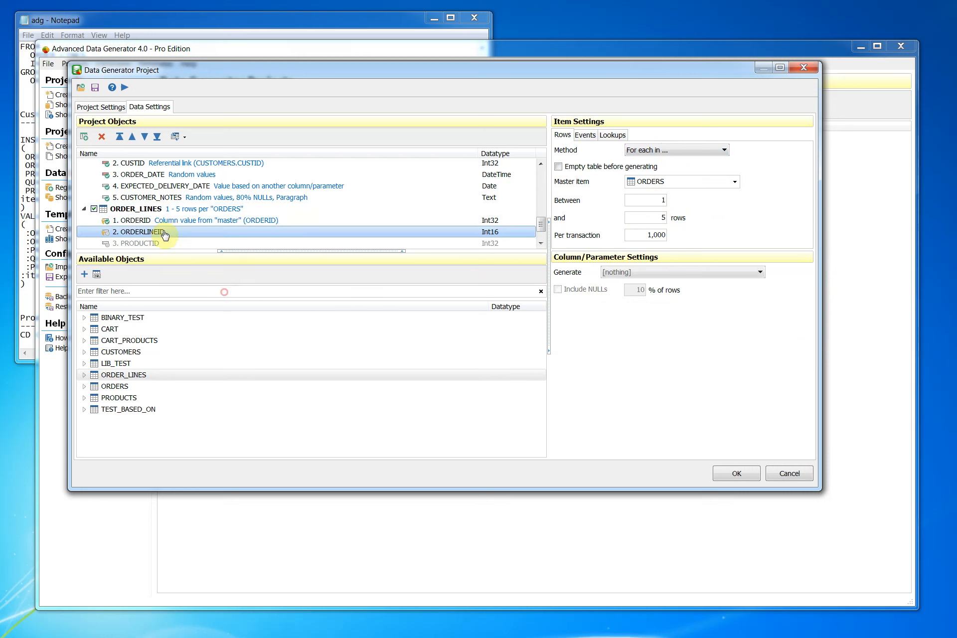
click(657, 275)
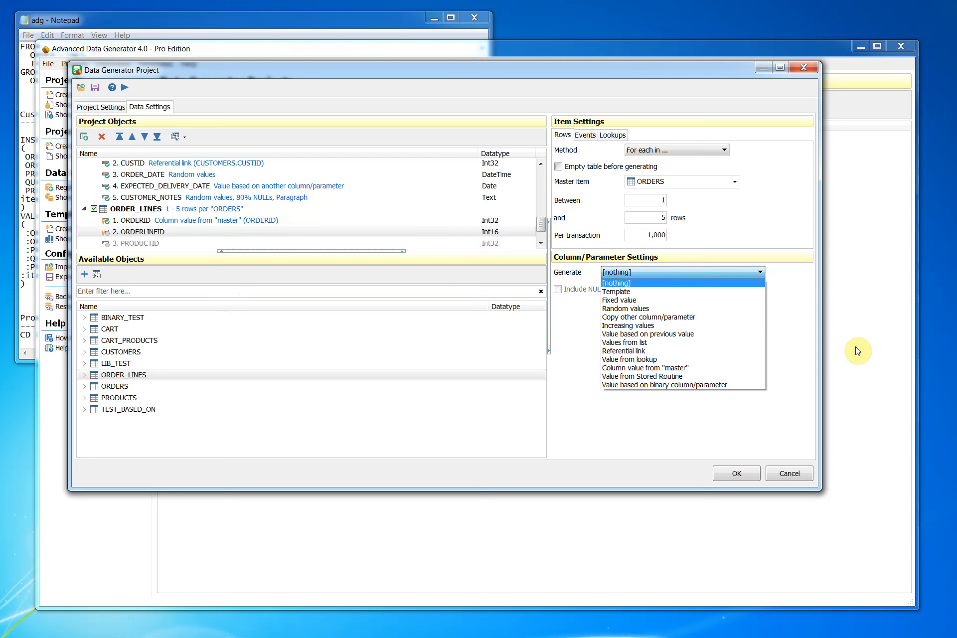
click(629, 325)
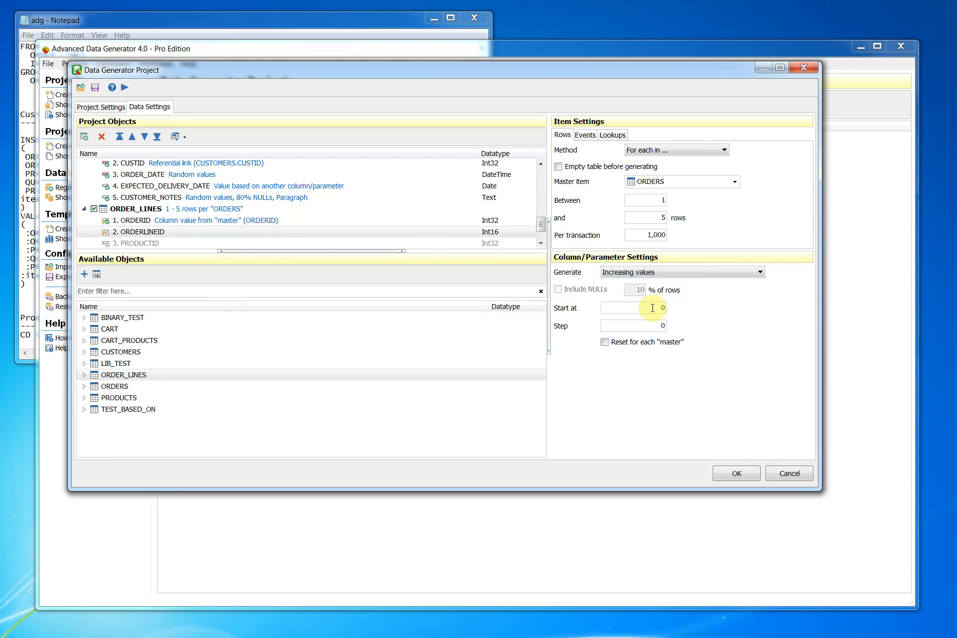
double_click(653, 307)
text(1)
key(Tab)
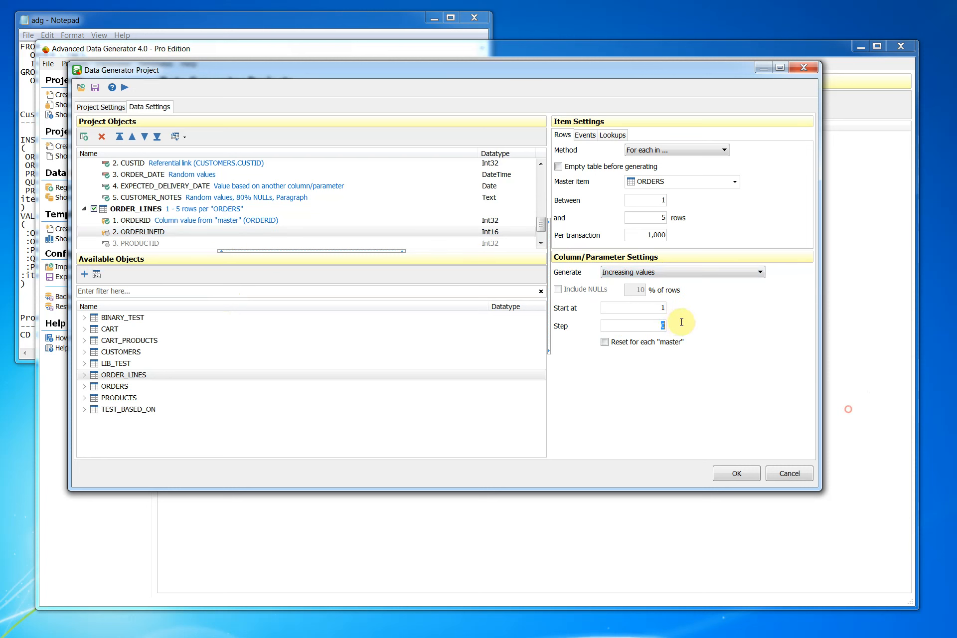
text(1)
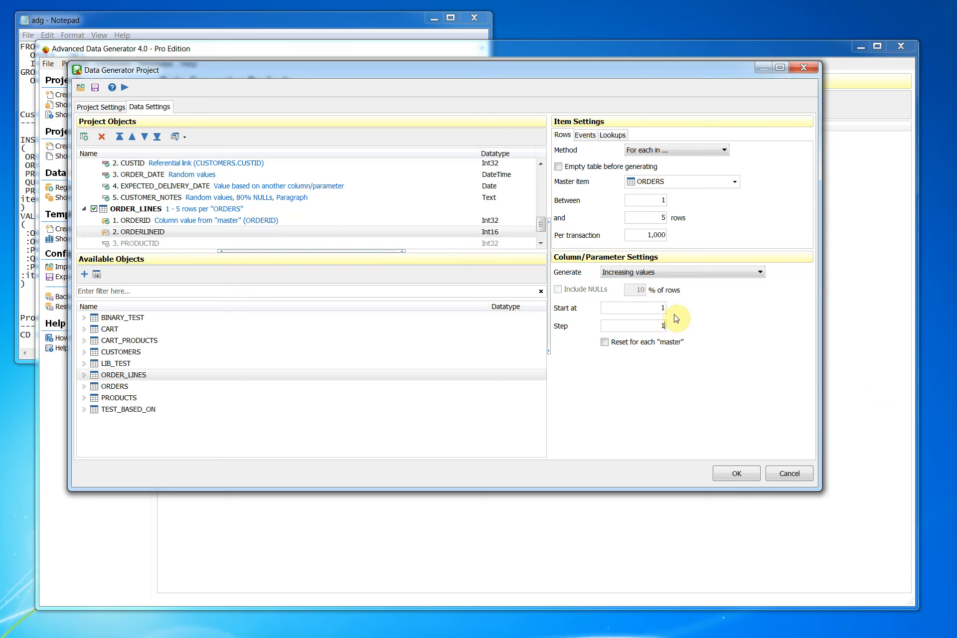
click(623, 344)
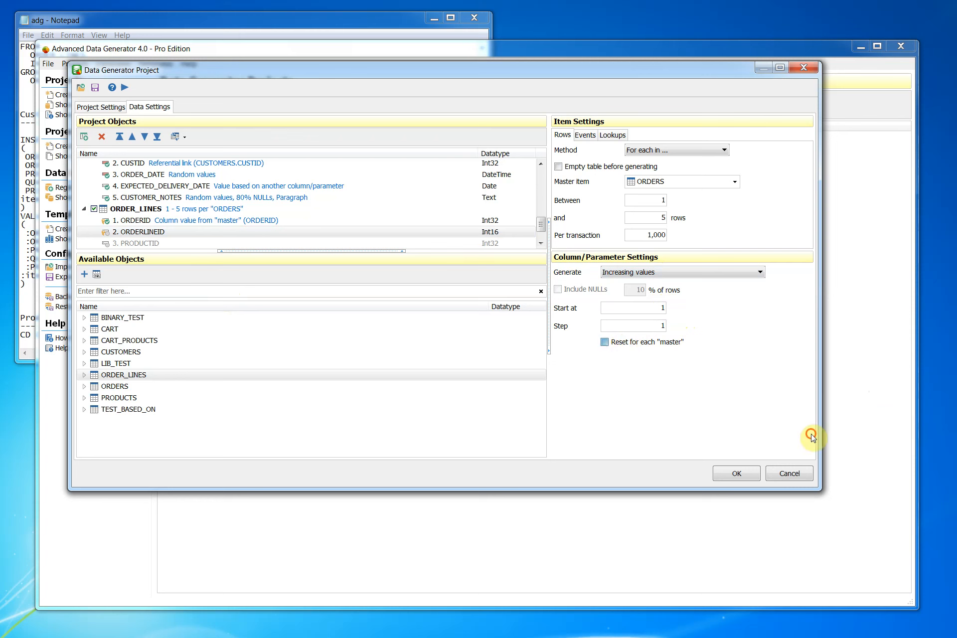
- Define a random table lookup on PRODUCTS for ORDER_LINES, with the columns PRODID, PROD_NAME and PRICE
scroll(541, 226, down, 1)
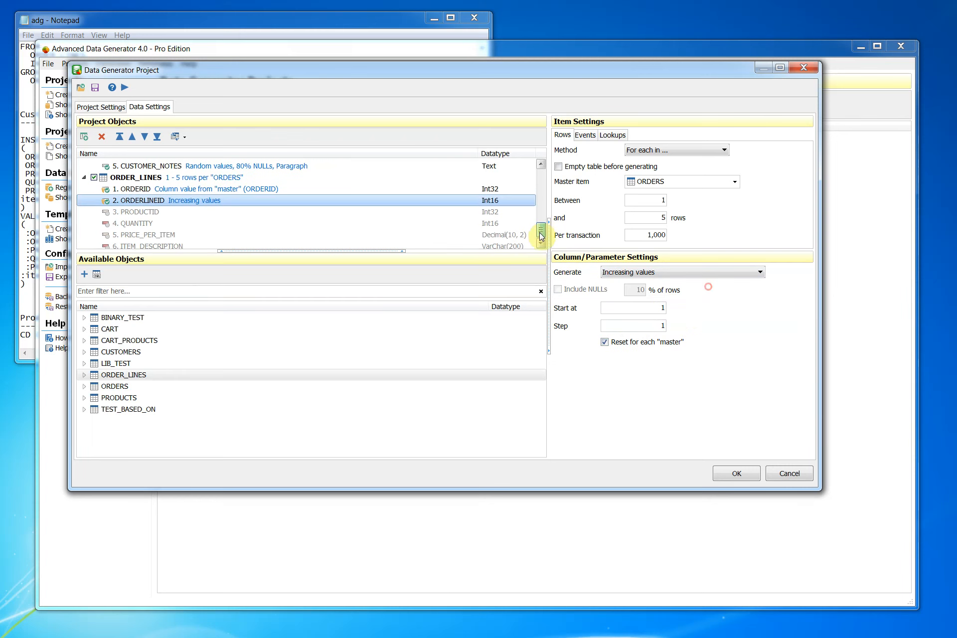
click(189, 210)
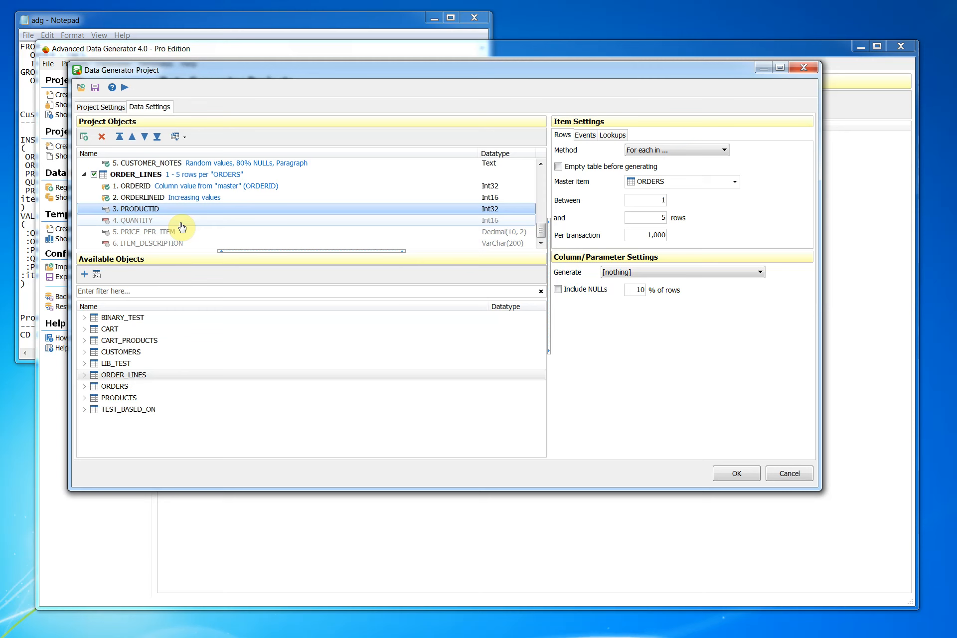
click(613, 137)
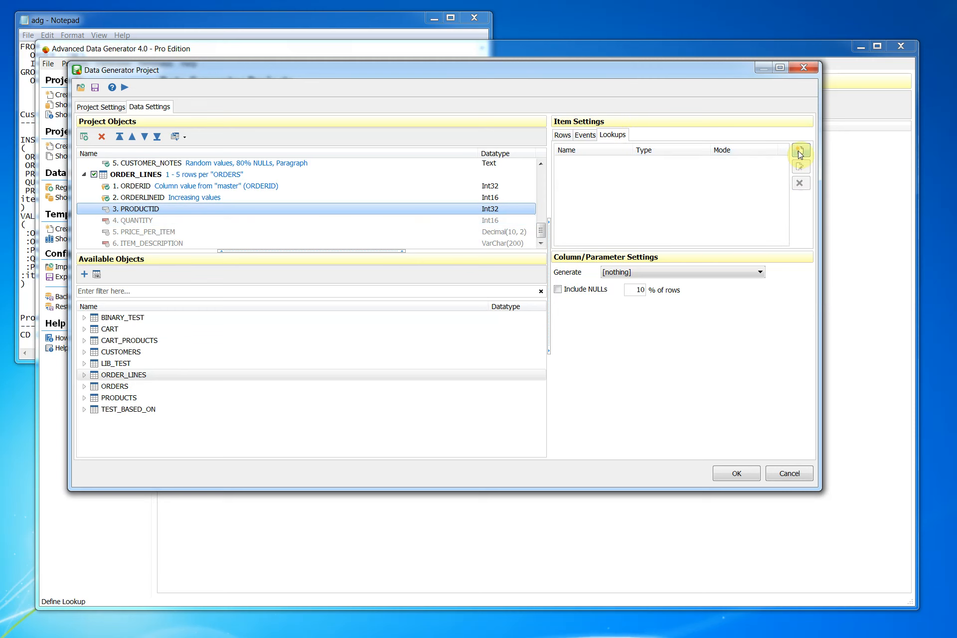
click(800, 150)
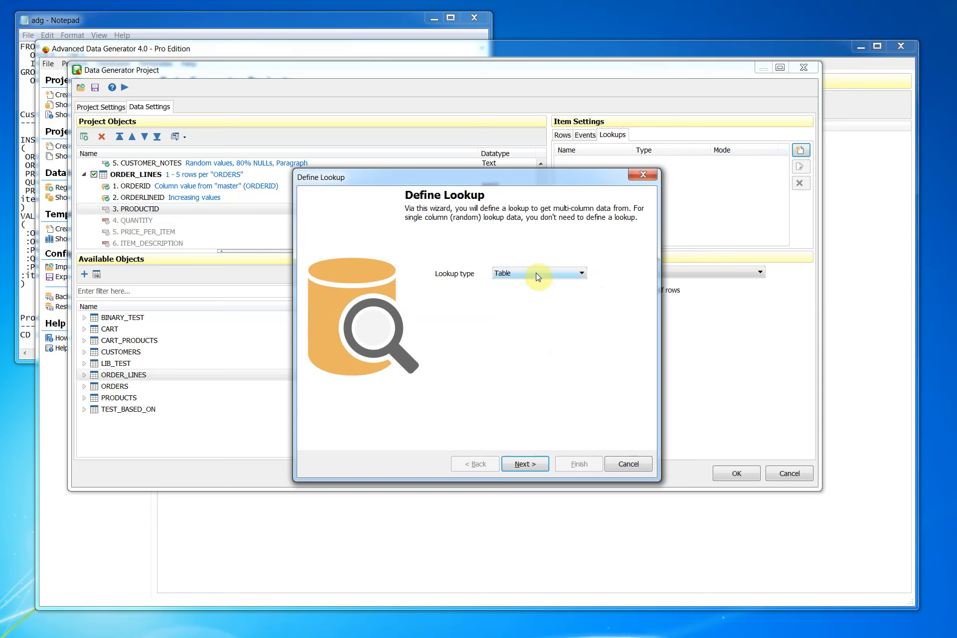
click(528, 471)
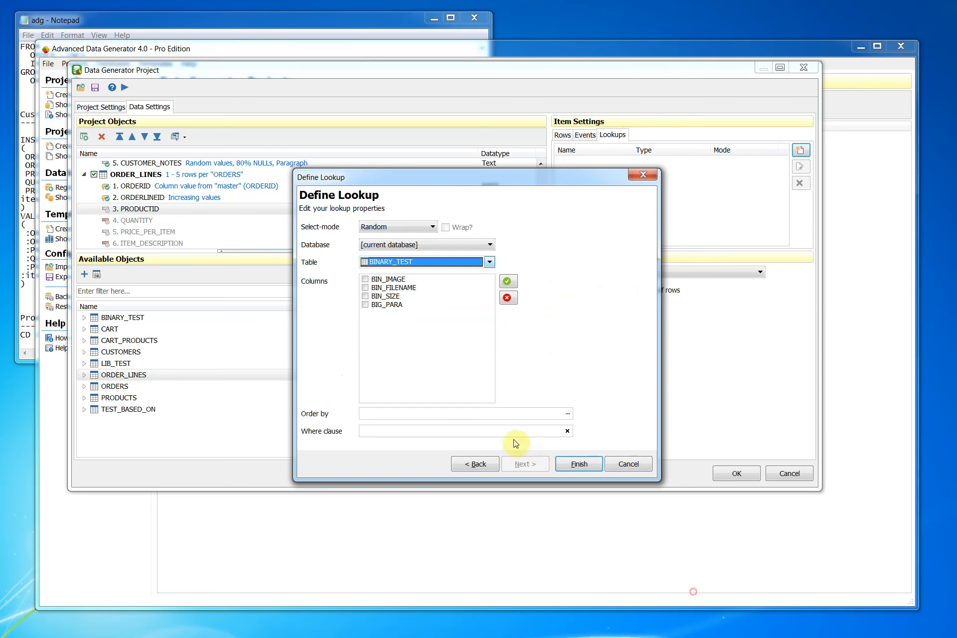
click(415, 263)
click(393, 339)
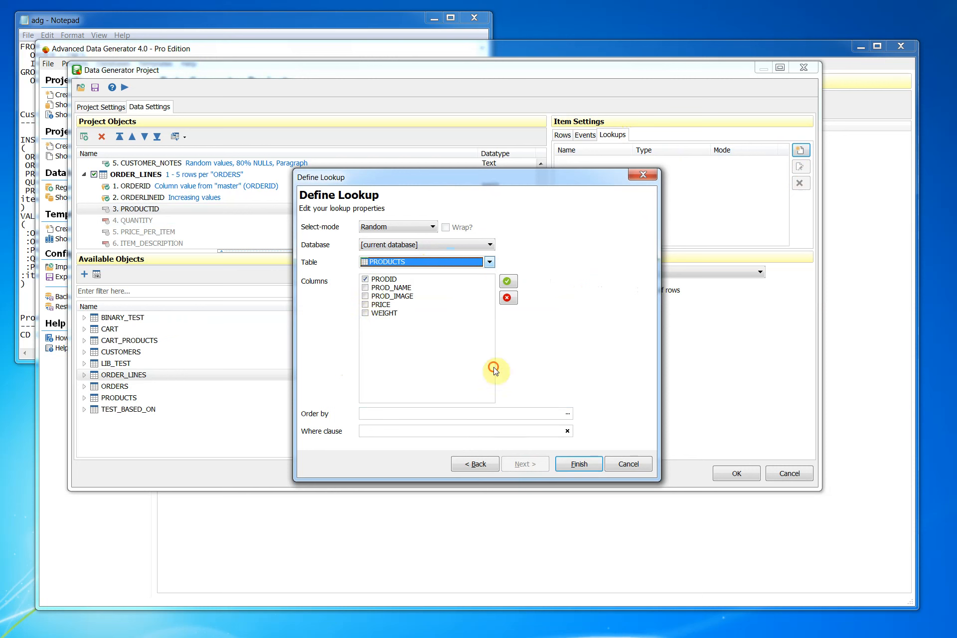
click(366, 287)
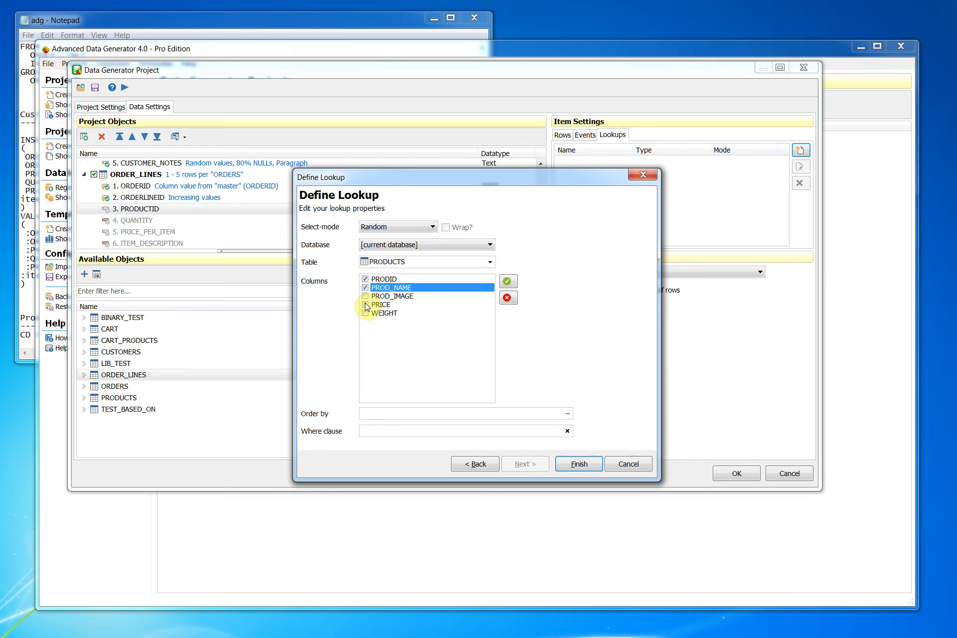
click(366, 304)
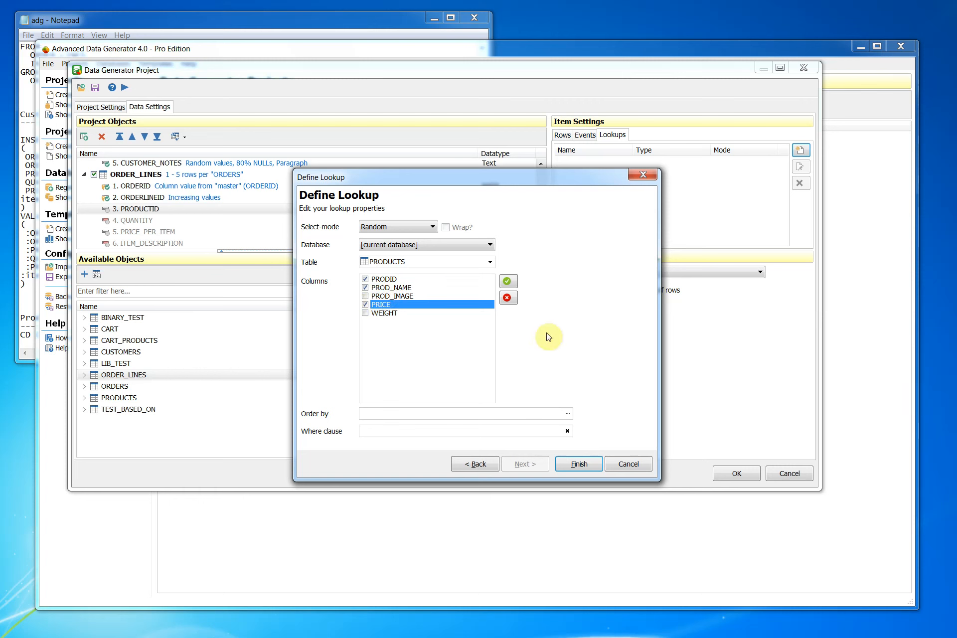
click(564, 464)
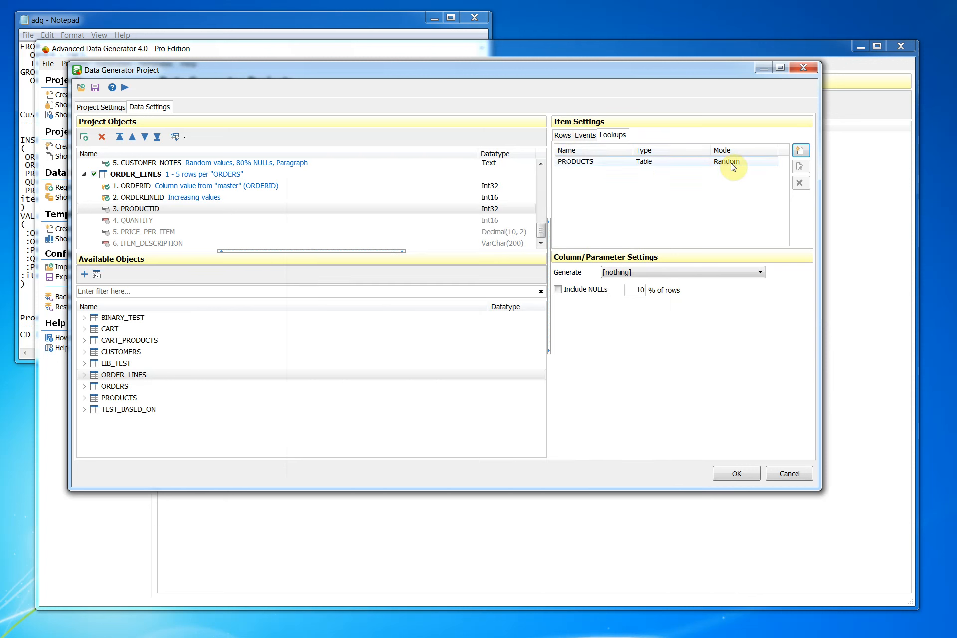
- Generate the PRODUCTID column of ORDER_LINES as a value from the PRODUCTS lookup, using its PRODID column
click(562, 135)
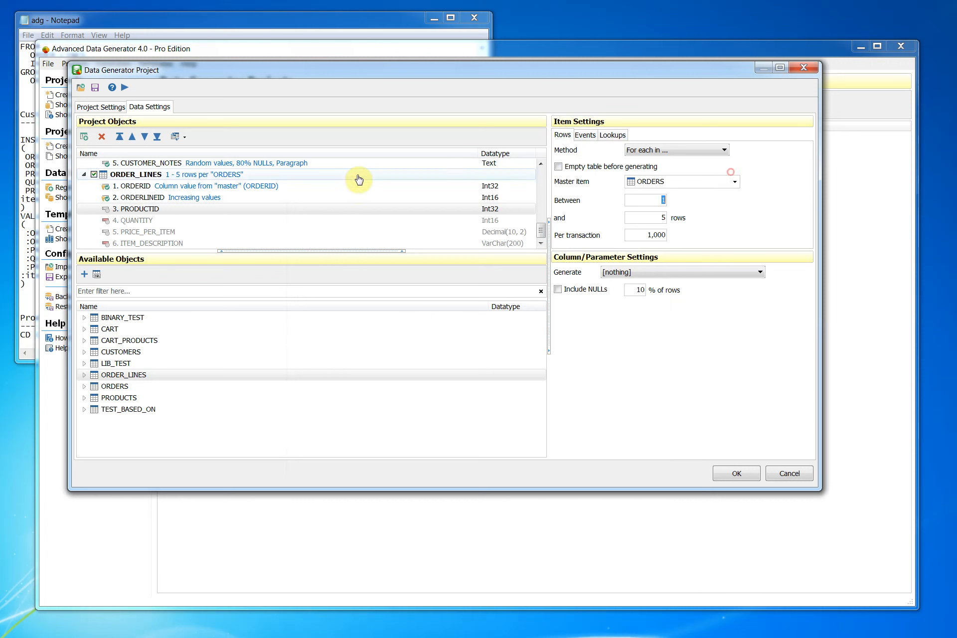
click(140, 210)
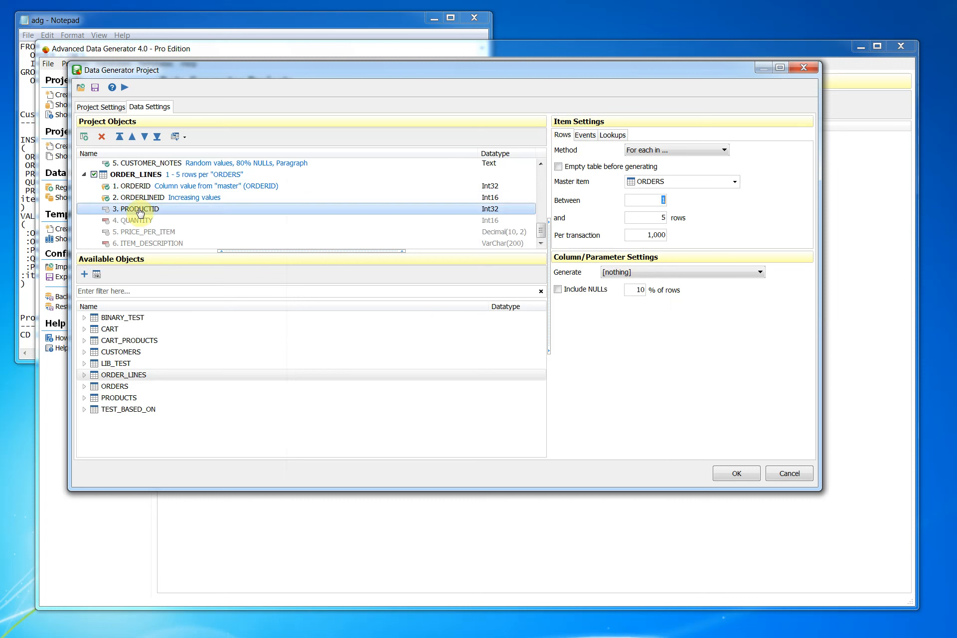
click(642, 273)
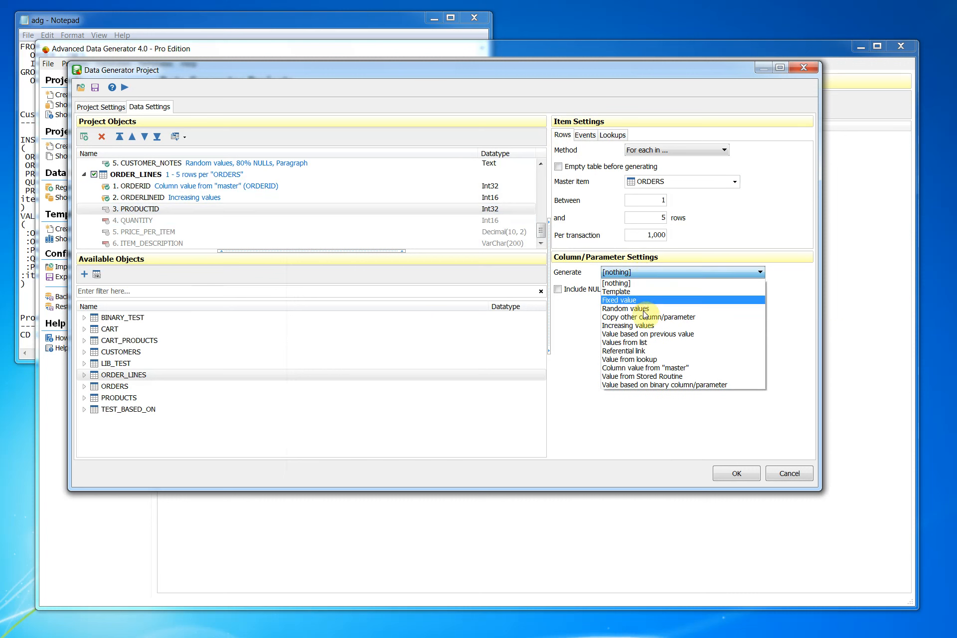
click(839, 459)
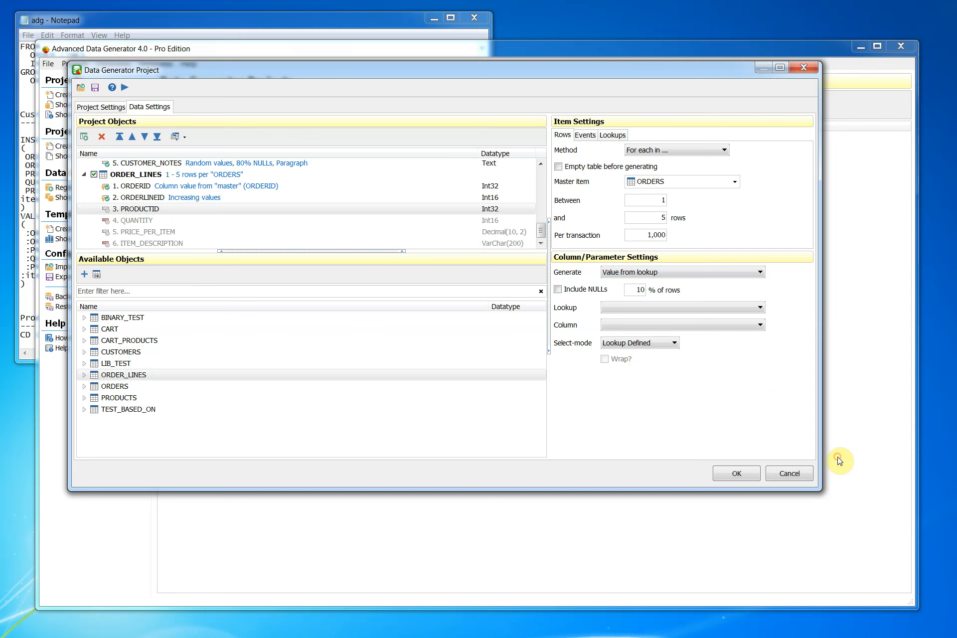
click(637, 307)
click(631, 319)
click(632, 325)
click(821, 429)
- Set the QUANTITY column of ORDER_LINES to random values between 1 and 20
click(152, 221)
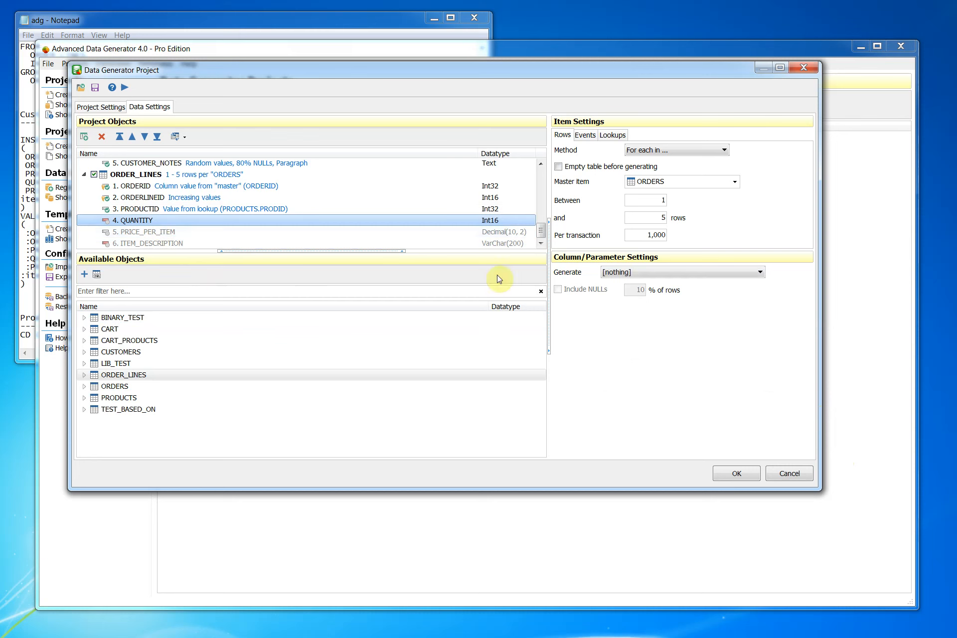
click(617, 275)
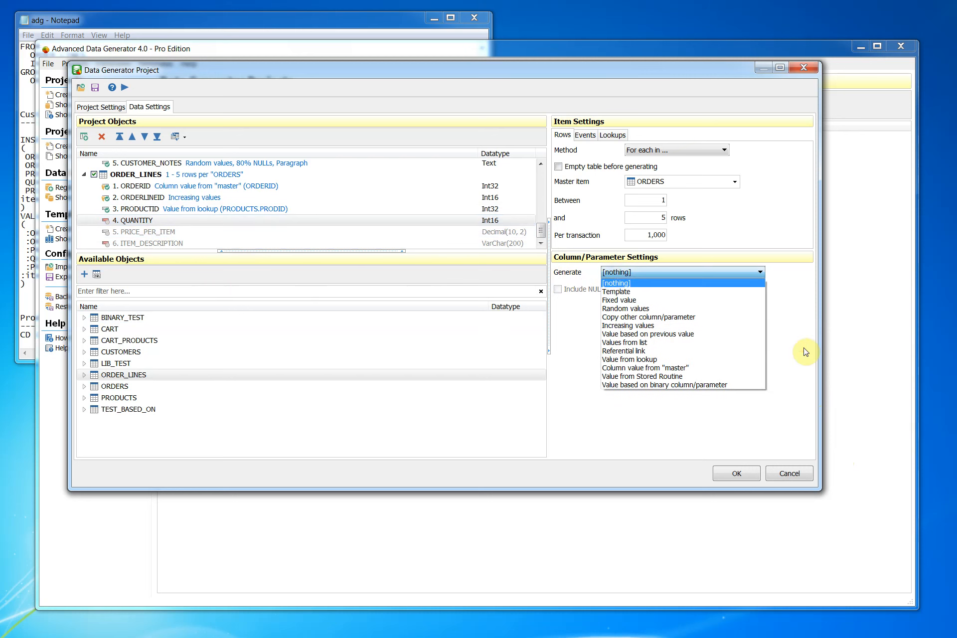
click(615, 308)
click(644, 307)
click(657, 307)
text(1)
click(652, 324)
text(20)
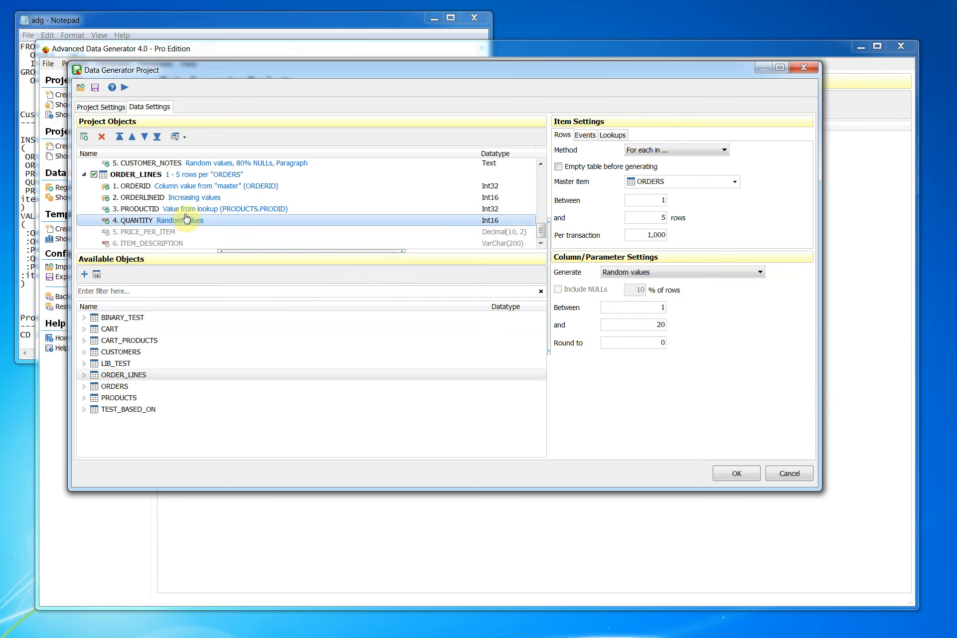
- Generate the PRICE_PER_ITEM column of ORDER_LINES from the PRICE column of the PRODUCTS lookup
click(188, 232)
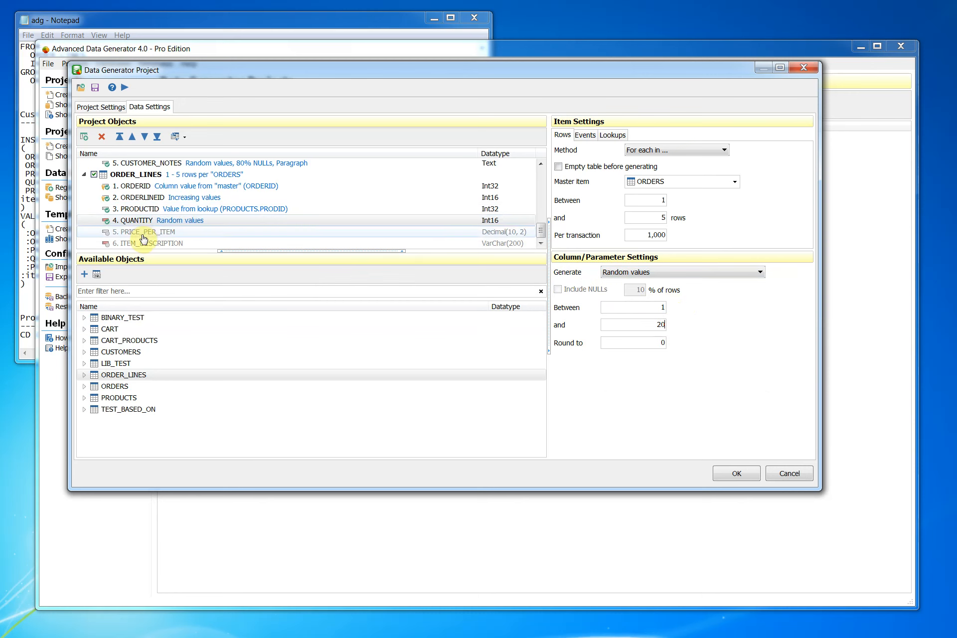
click(655, 272)
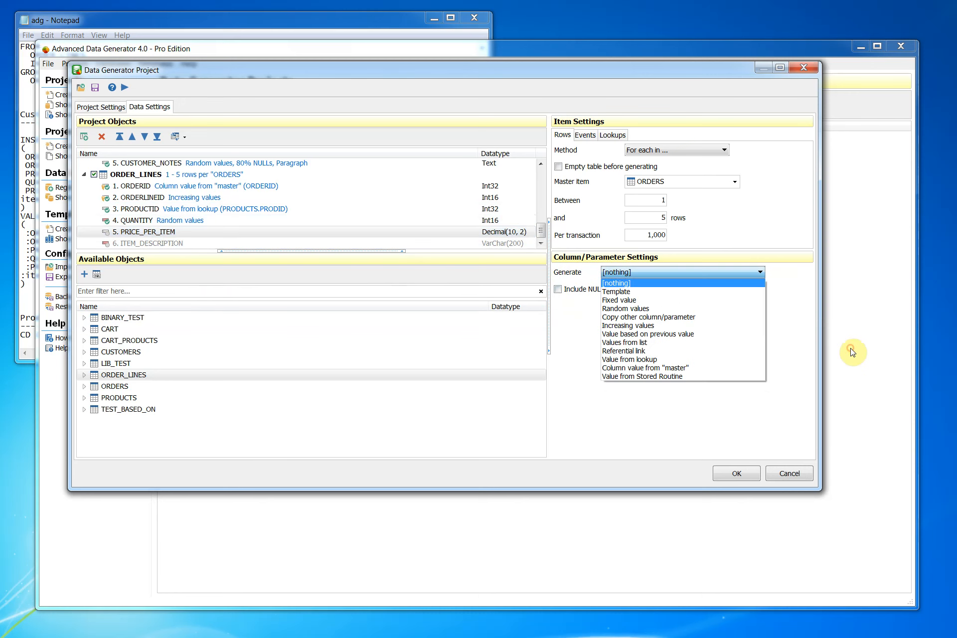
click(630, 358)
click(633, 308)
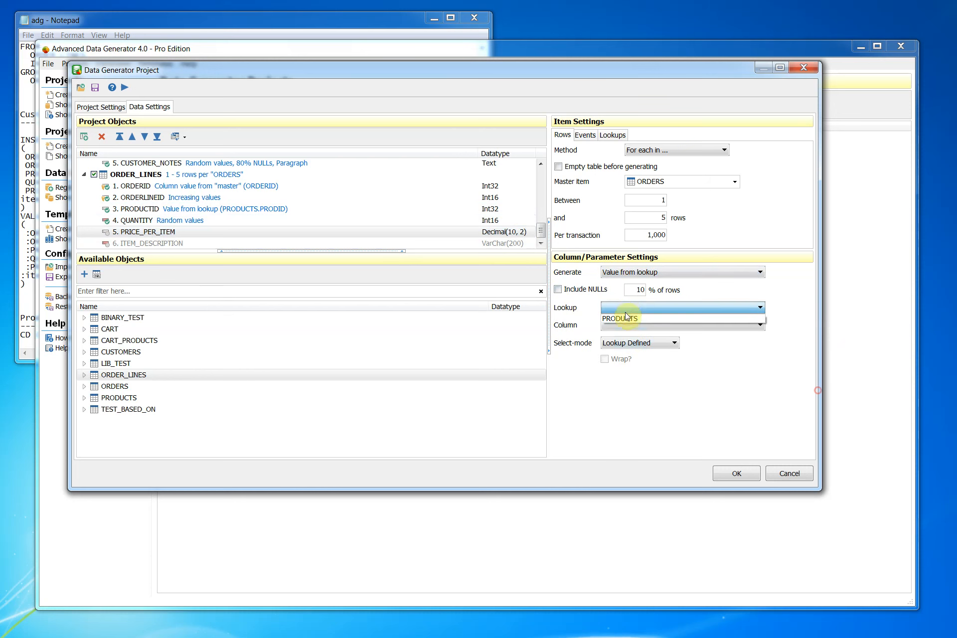
click(624, 319)
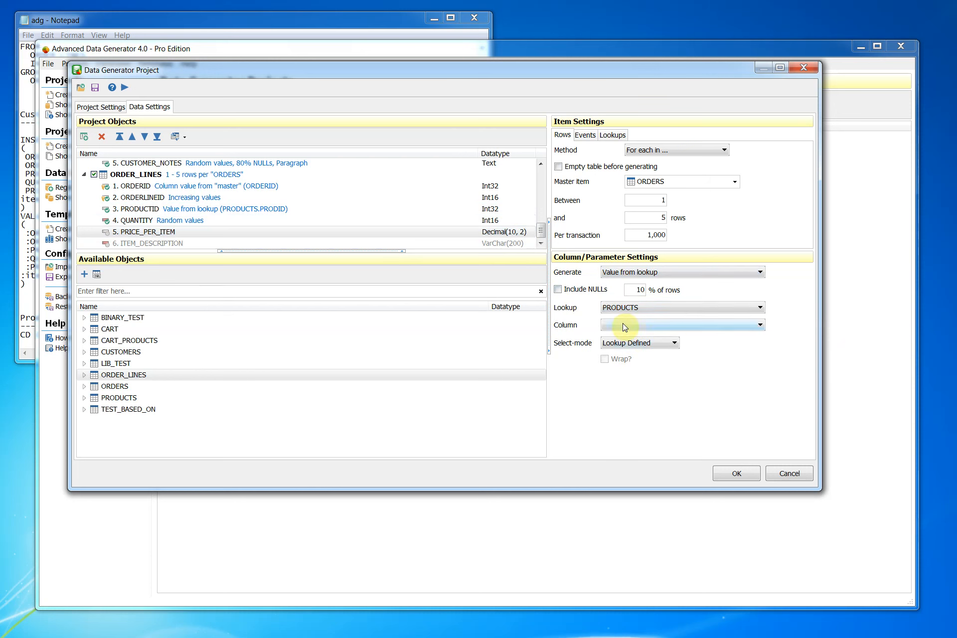
click(625, 327)
click(615, 353)
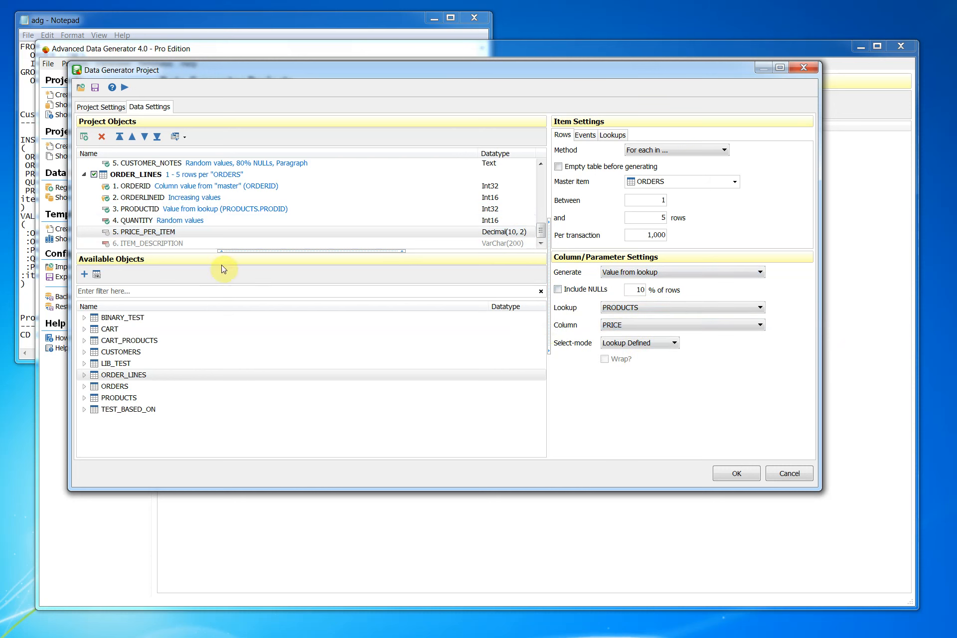
- Generate the ITEM_DESCRIPTION column of ORDER_LINES from the PROD_NAME column of the PRODUCTS lookup
click(139, 244)
click(628, 272)
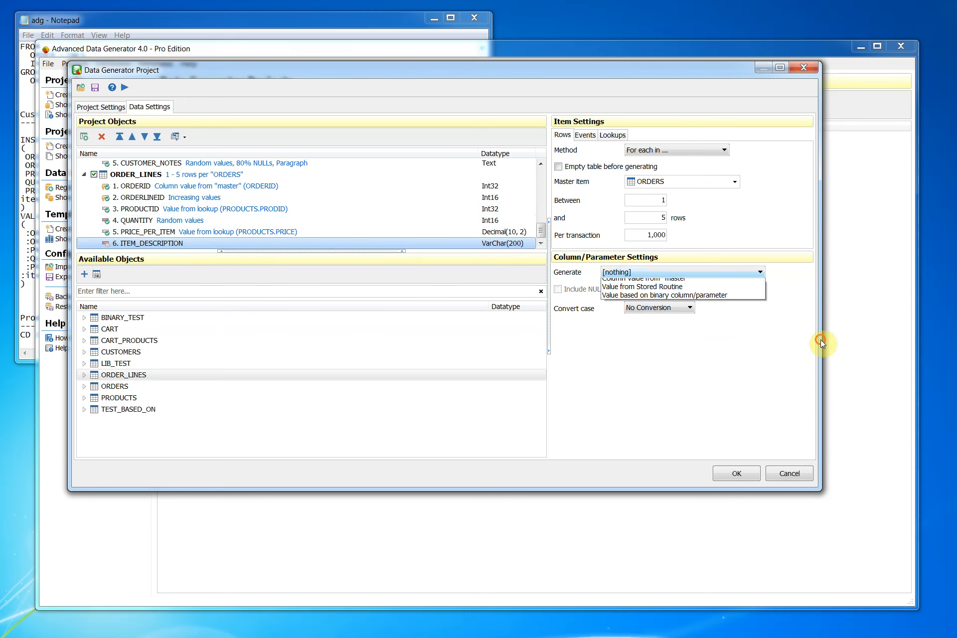
click(637, 357)
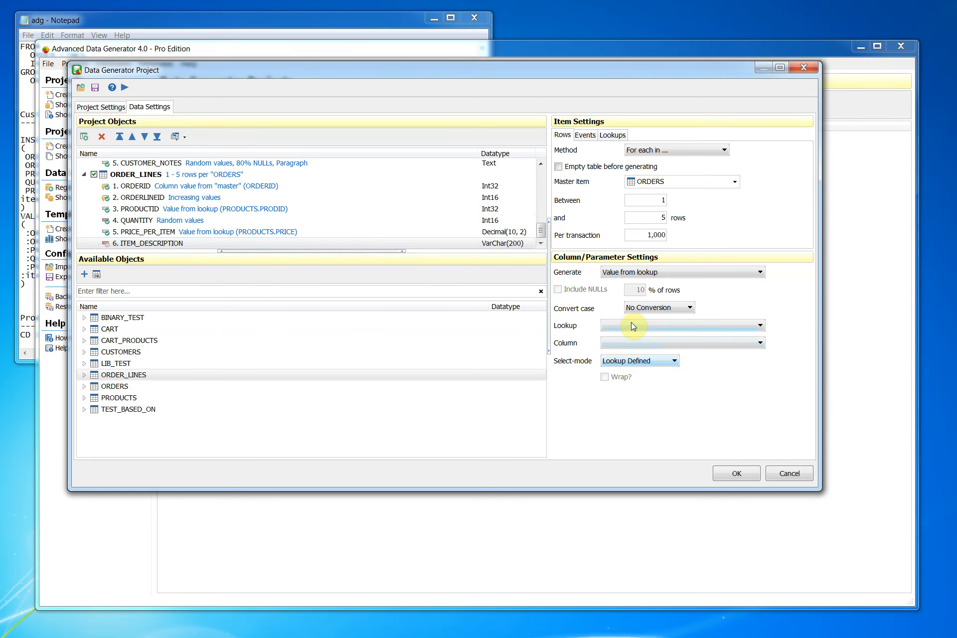
click(632, 326)
click(628, 335)
click(629, 343)
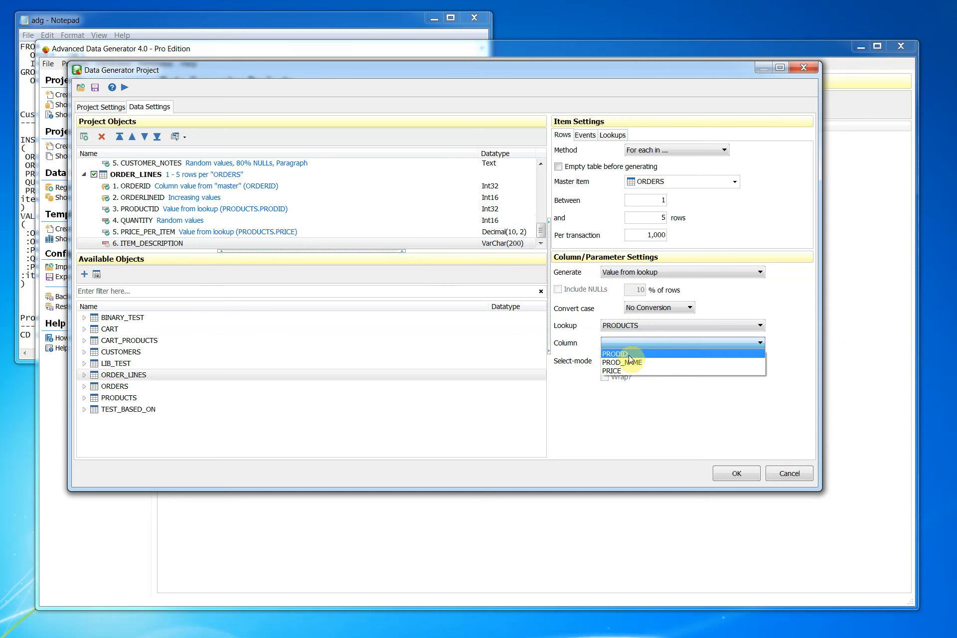
click(627, 362)
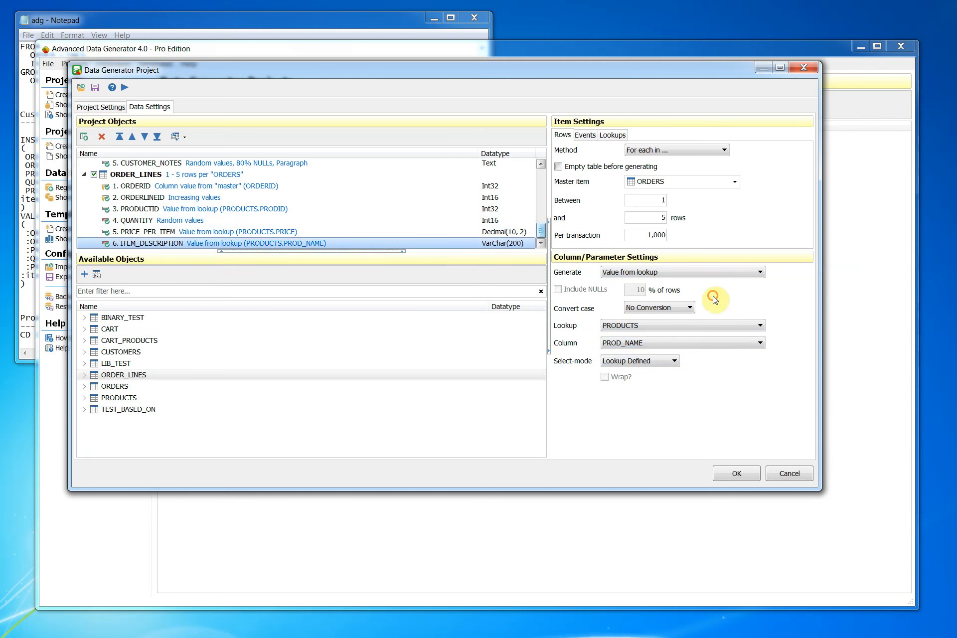
click(202, 232)
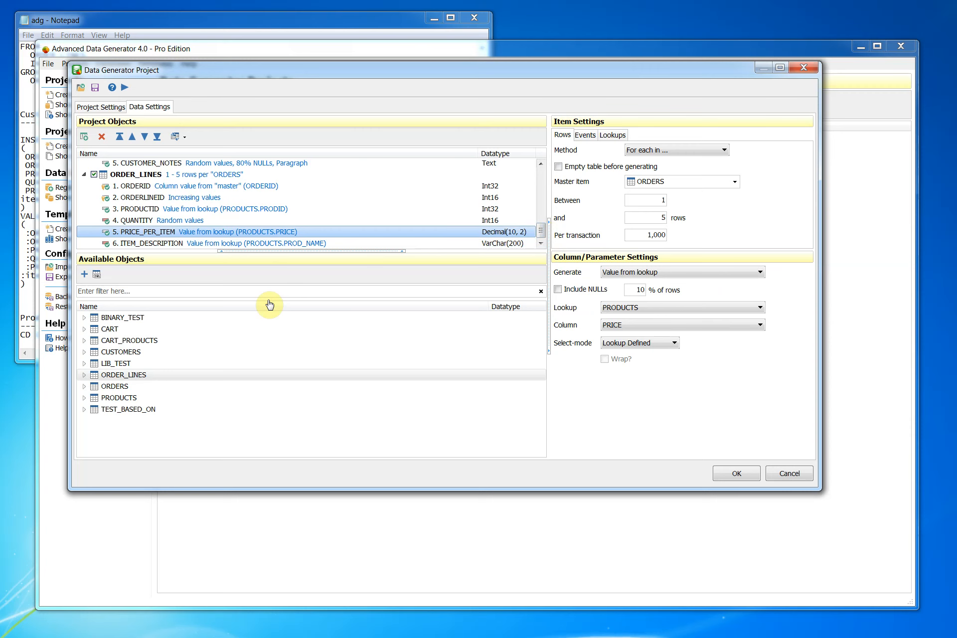
- Add the CART table to the project objects with 250 rows to generate, emptying the table before generating
click(111, 330)
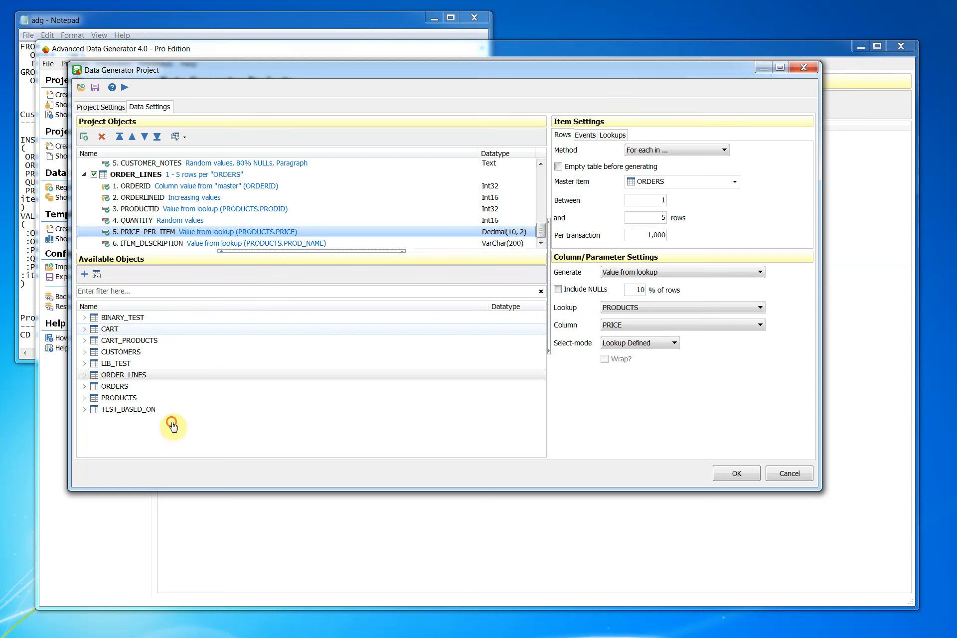
click(84, 274)
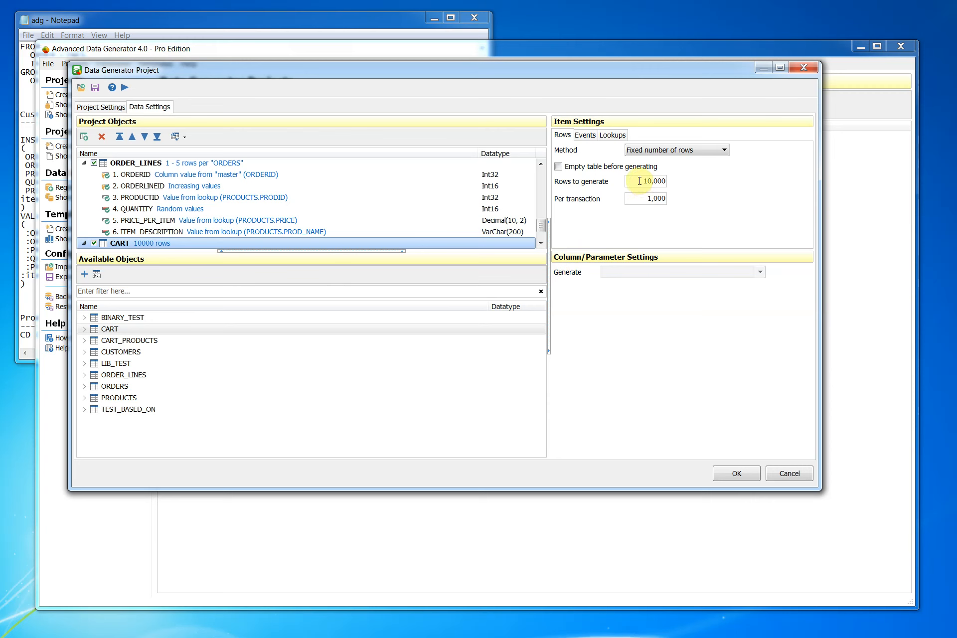
drag(640, 181, 686, 188)
text(250)
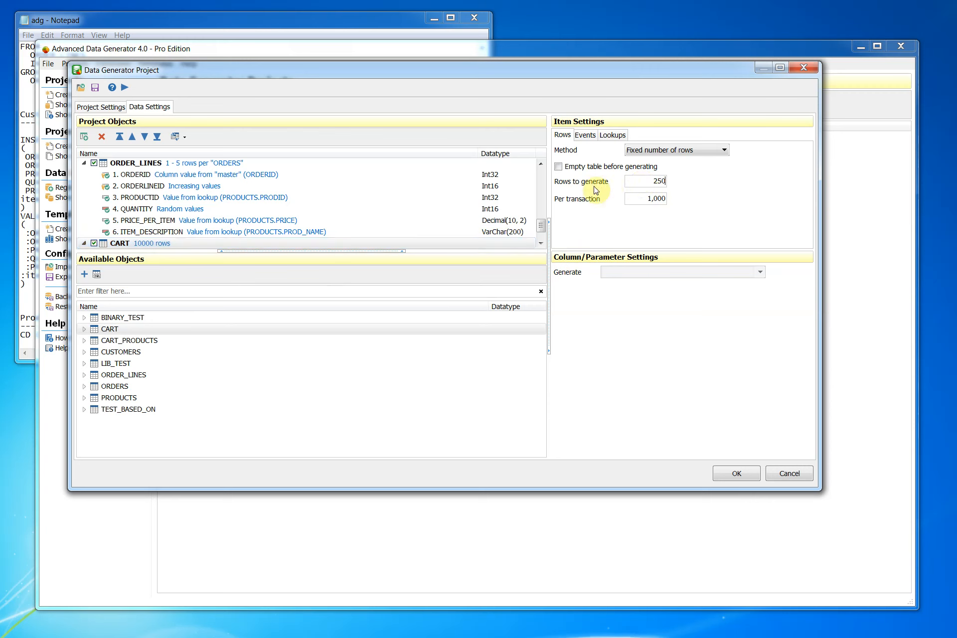
click(570, 168)
click(124, 243)
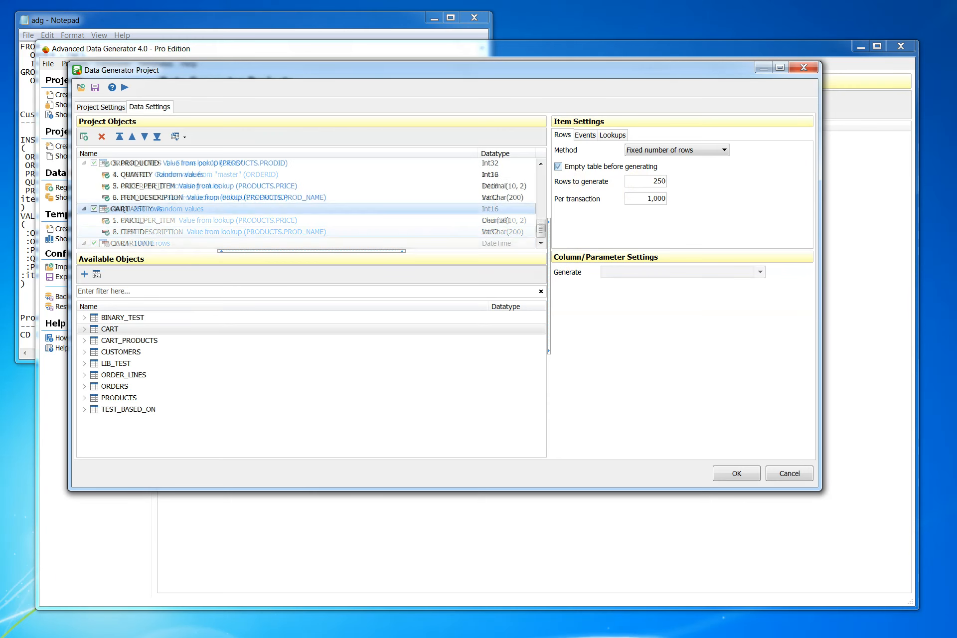
- Set the CARTID column of CART to random values of the GUID type
click(131, 221)
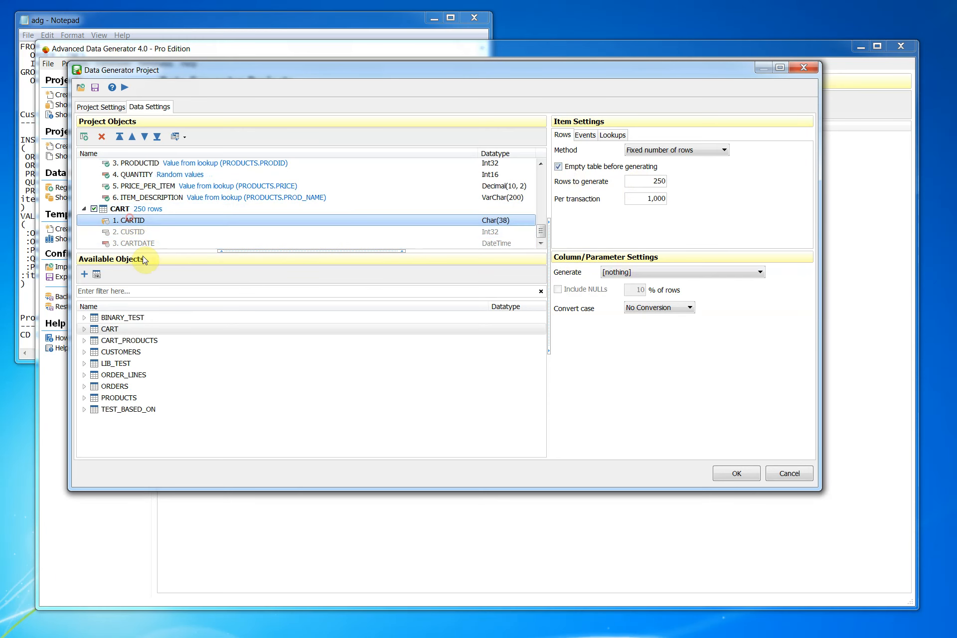
click(648, 273)
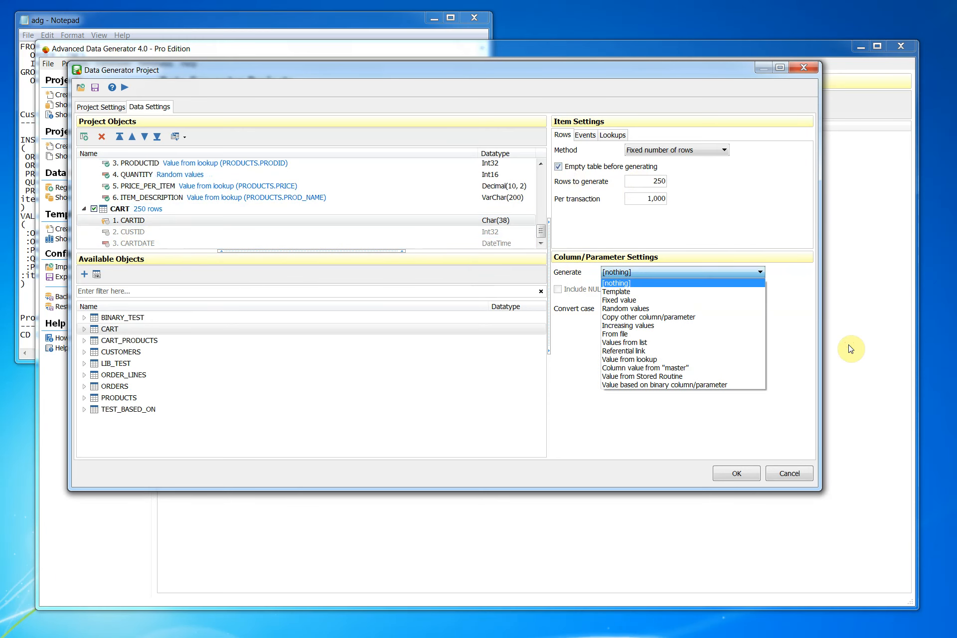
click(625, 309)
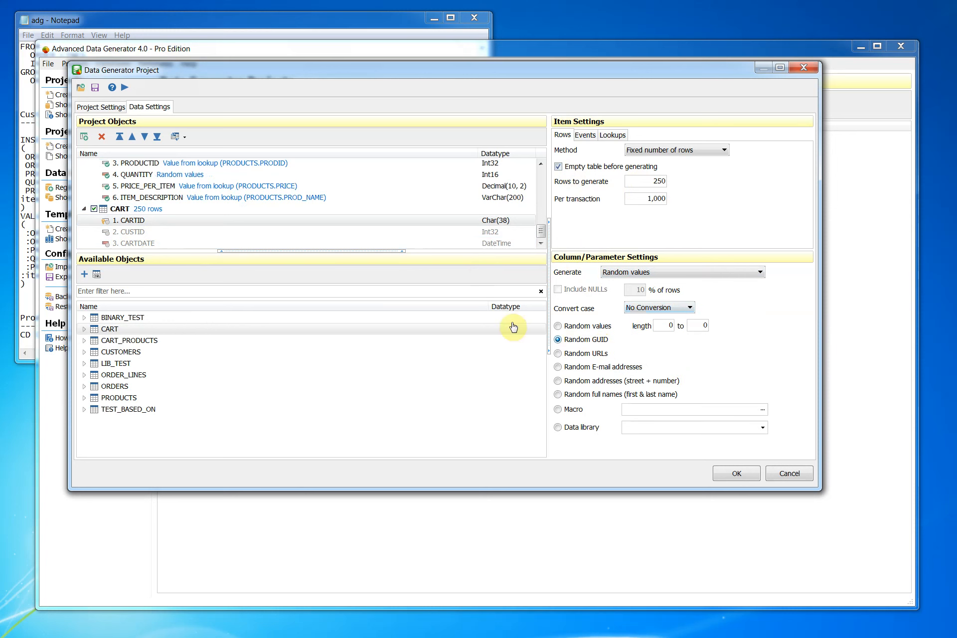
- Generate the CUSTID column of CART as a random referential link to CUSTOMERS.CUSTID, including NULLs in 80% of rows
click(133, 235)
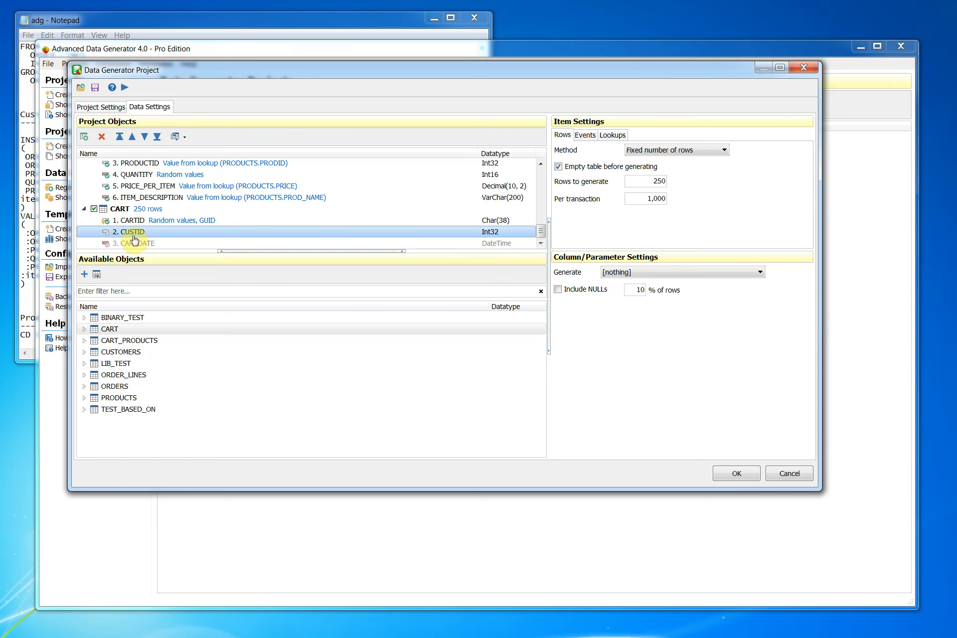
click(643, 276)
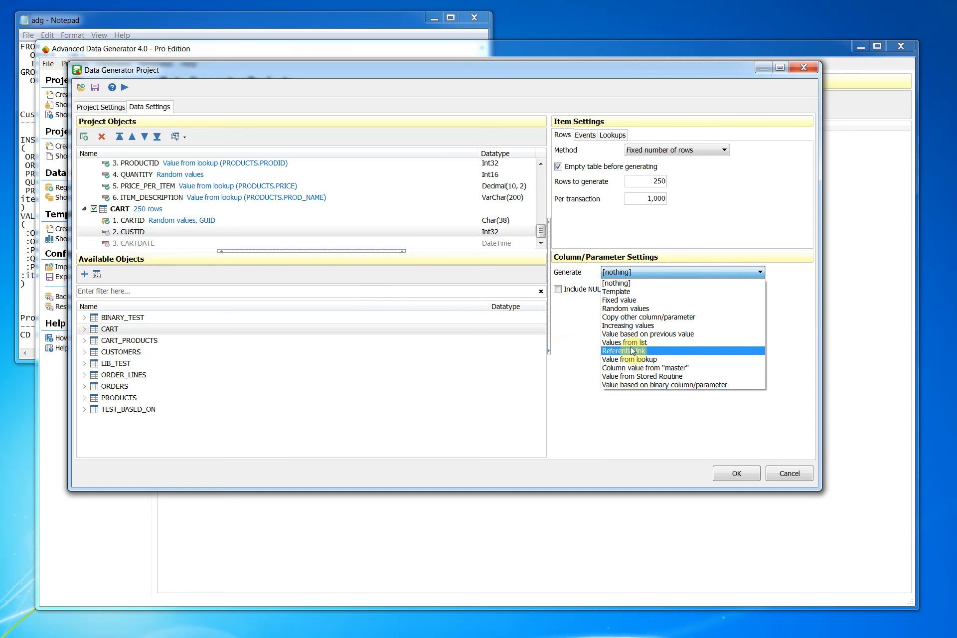
click(632, 351)
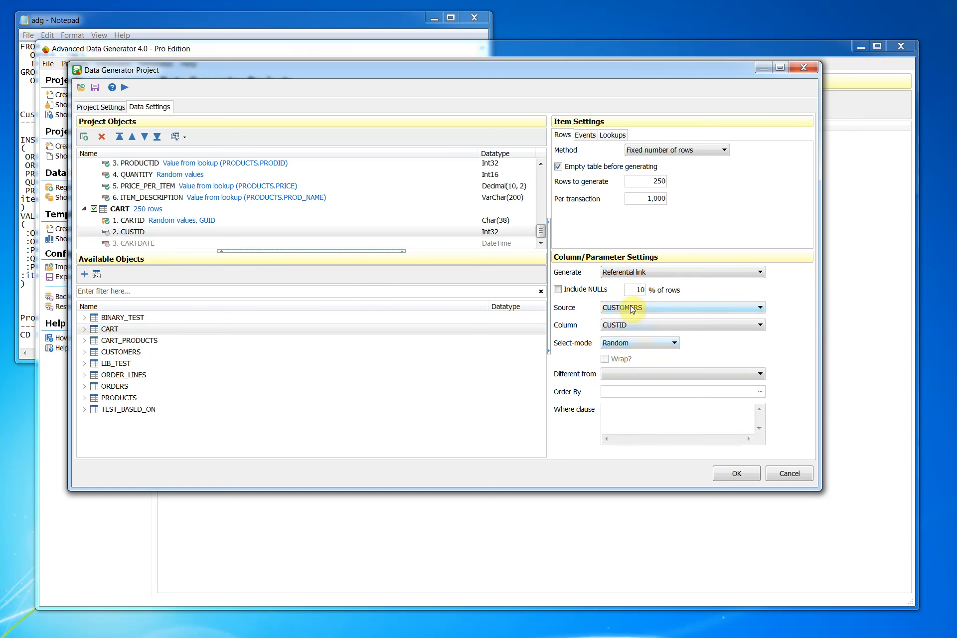
click(558, 288)
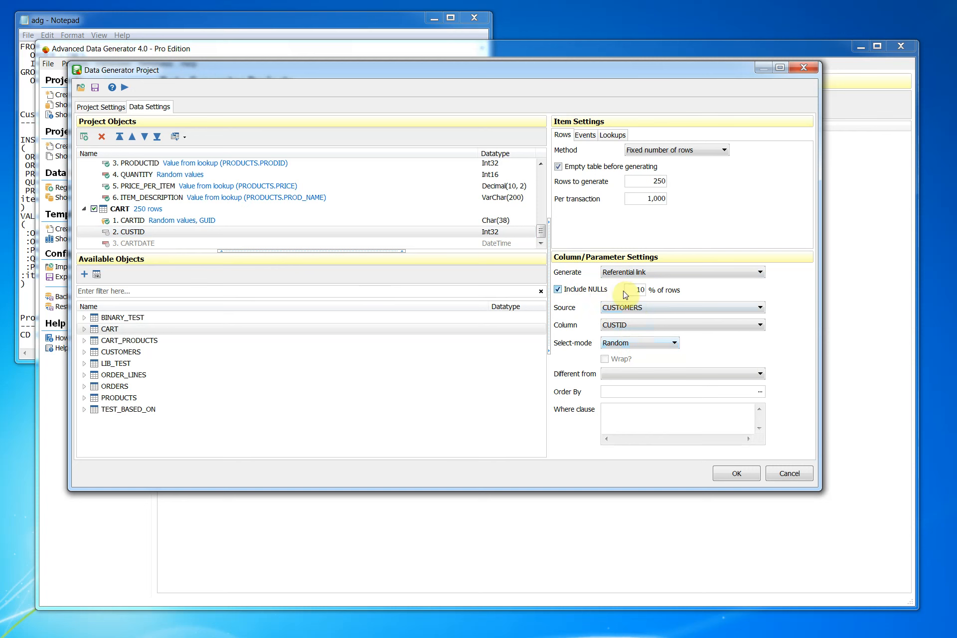
drag(629, 290, 668, 291)
text(8)
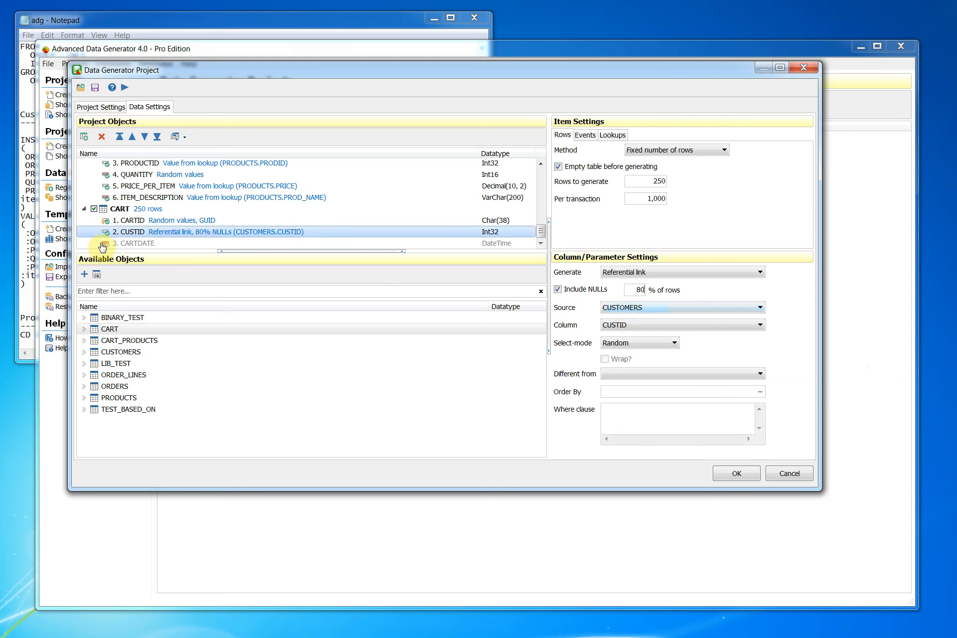
- Set the CARTDATE column of CART to random values between 1/9/2020 and 1/9/2022
click(122, 244)
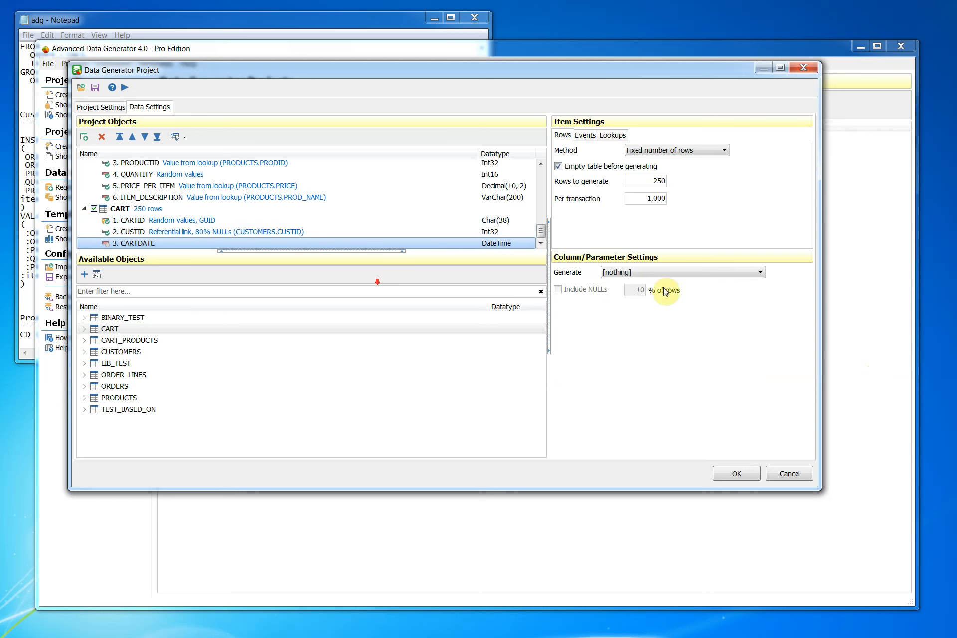
click(698, 272)
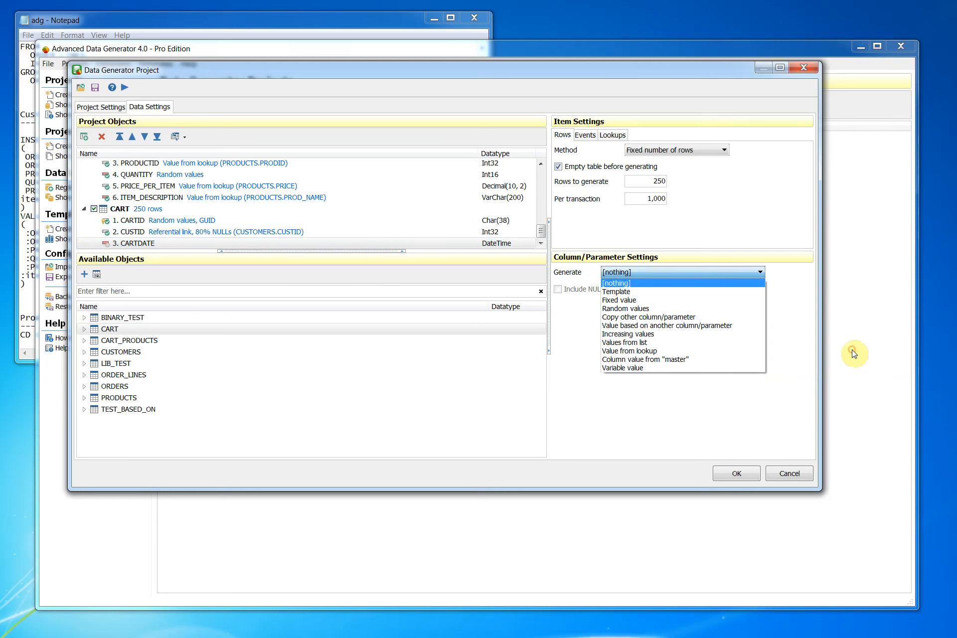
click(626, 309)
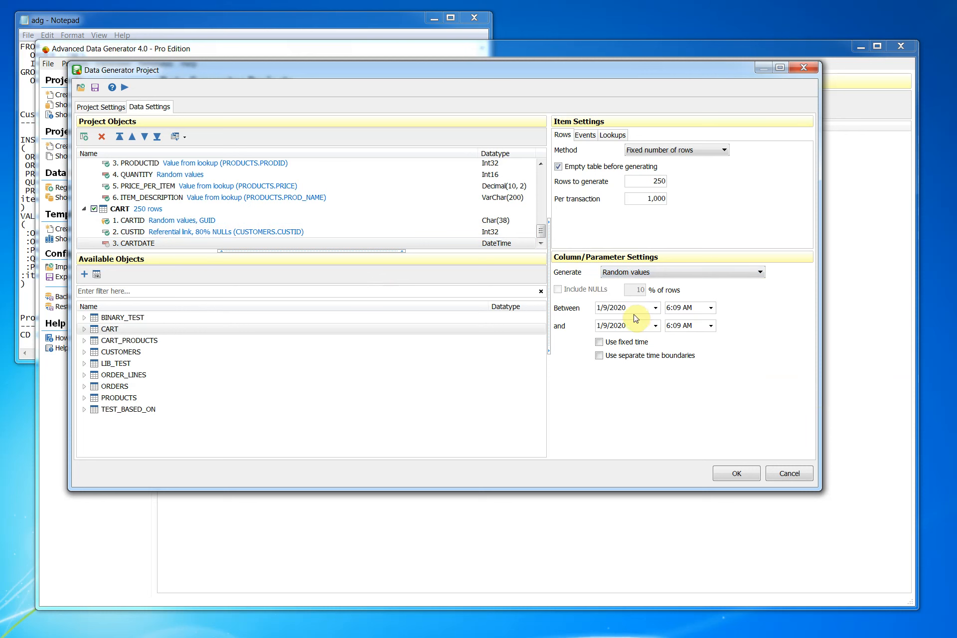
text(2)
click(139, 245)
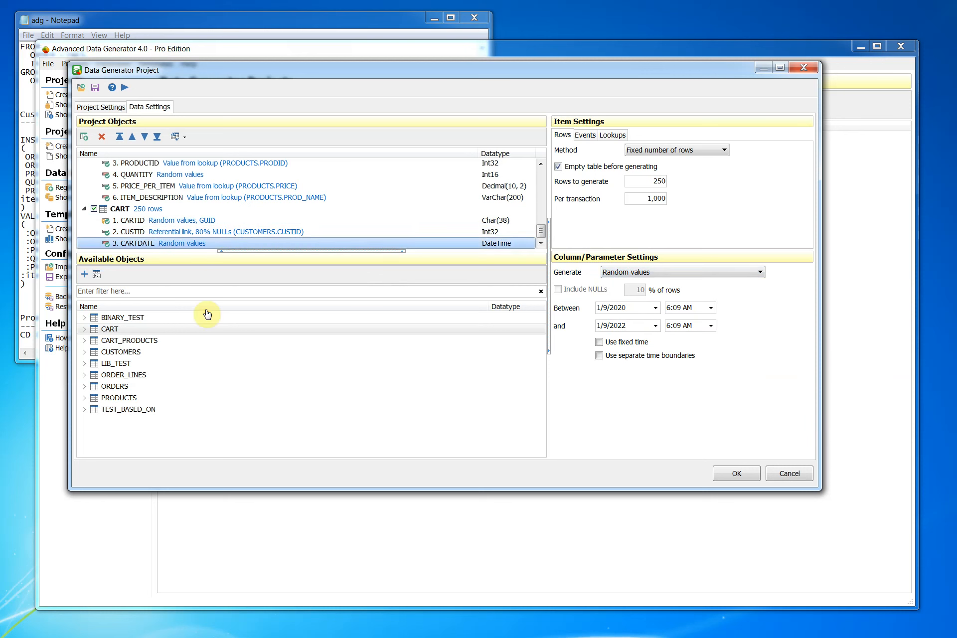
- Add the CART_PRODUCTS table to the project objects, generating between 1 and 5 rows for each row in the CART master item
click(119, 340)
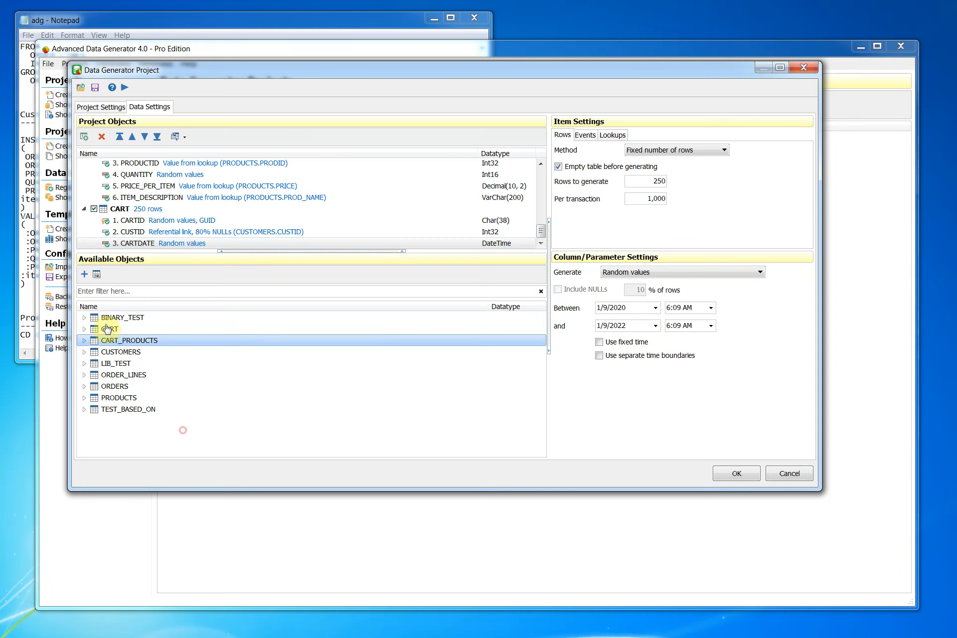
click(85, 275)
scroll(317, 229, down, 2)
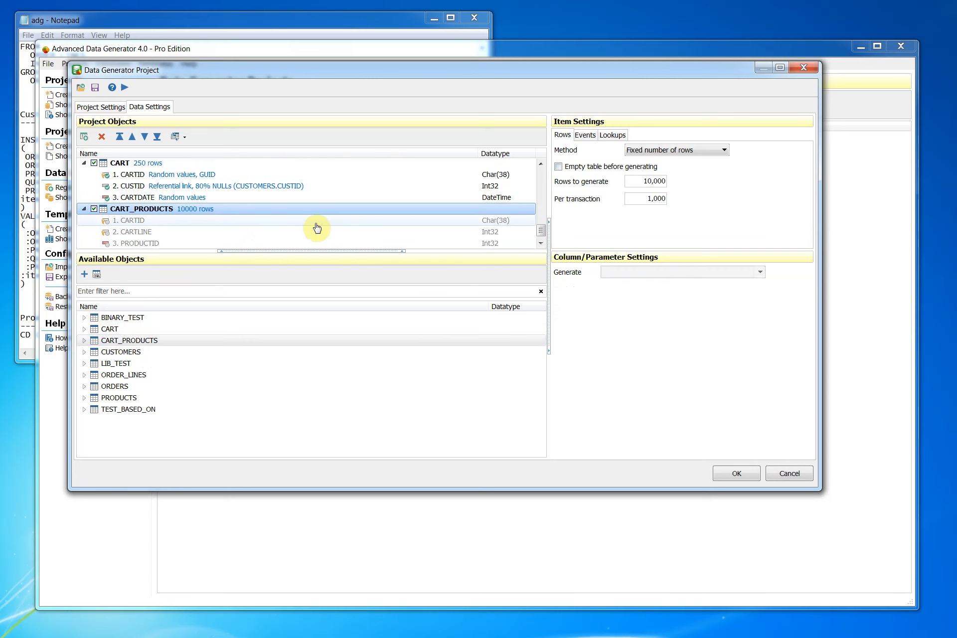
click(654, 151)
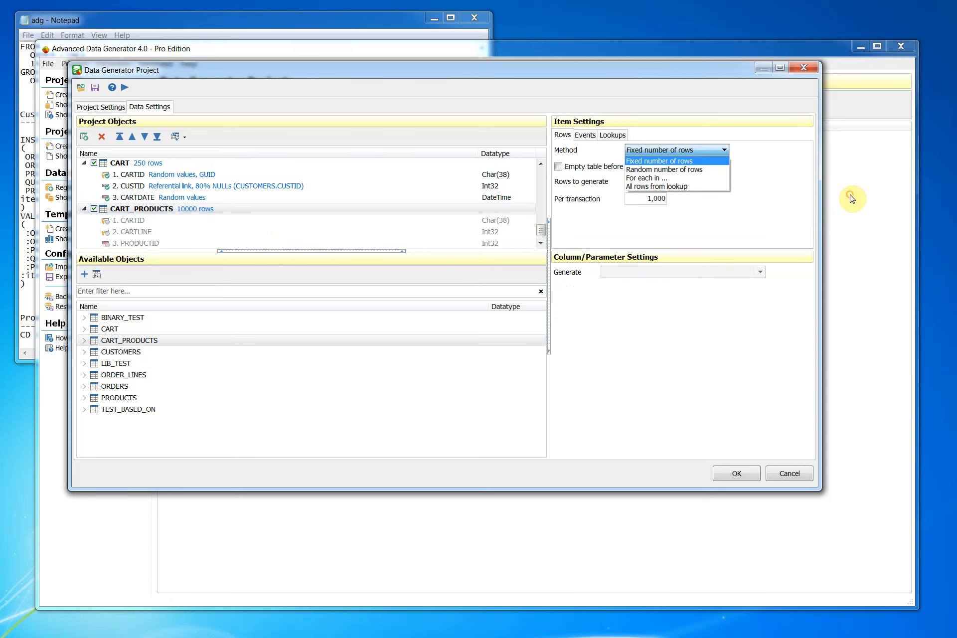
click(643, 178)
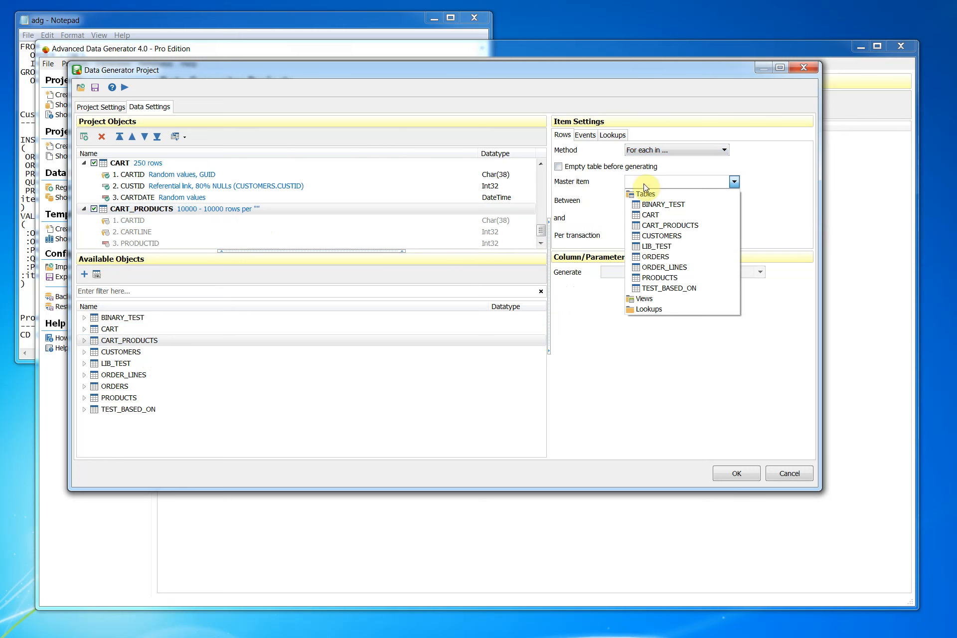
click(647, 215)
click(663, 199)
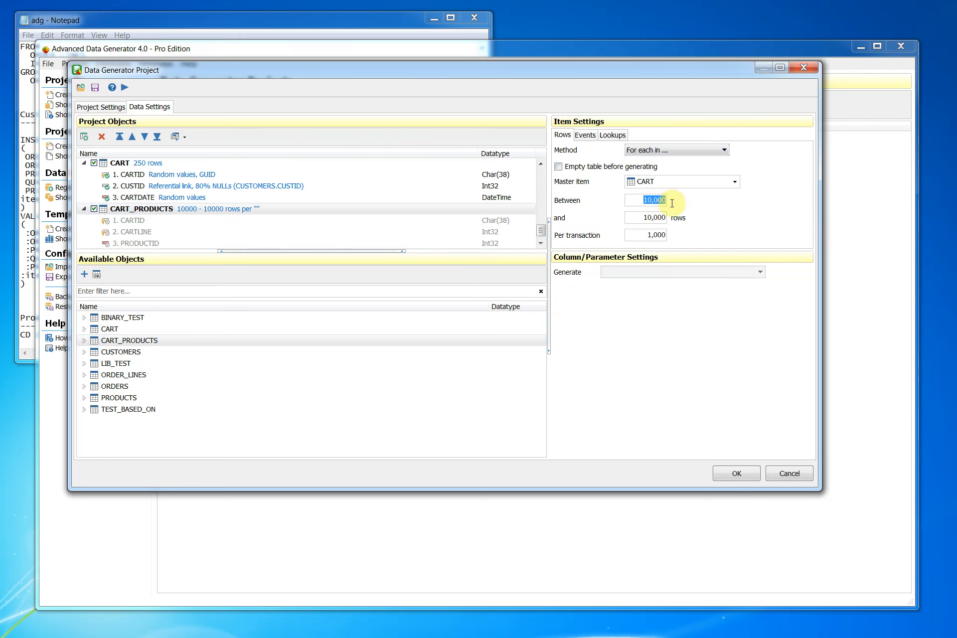
double_click(641, 218)
text(5)
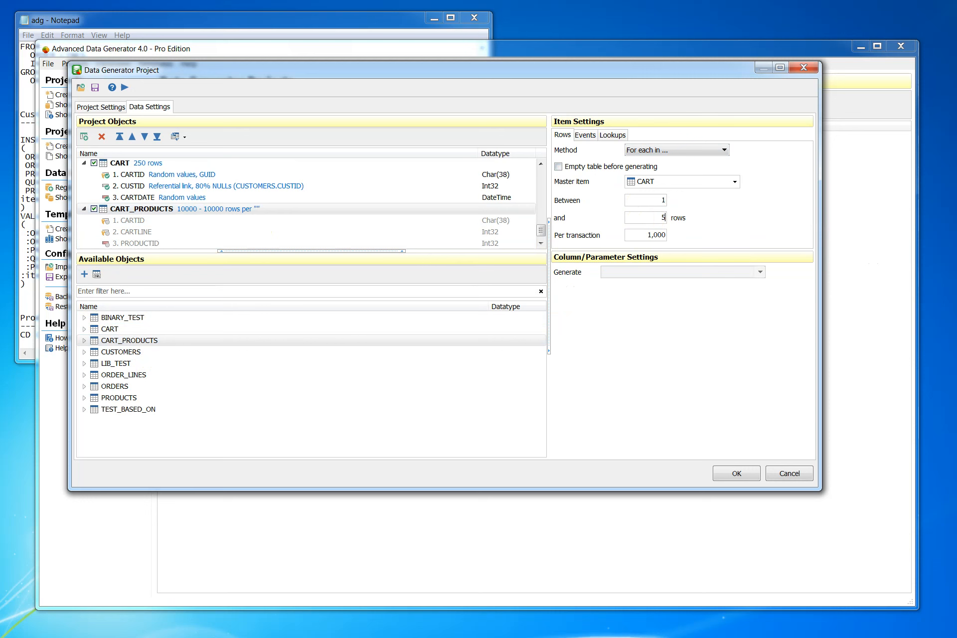
- Generate the CARTID column of CART_PRODUCTS from the CARTID column of its master
click(159, 222)
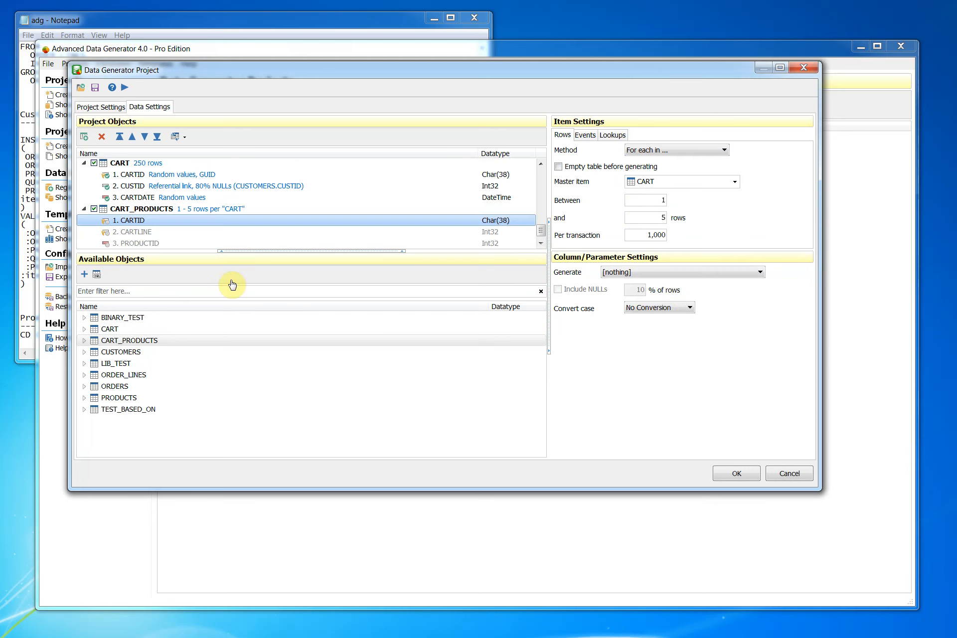
click(673, 273)
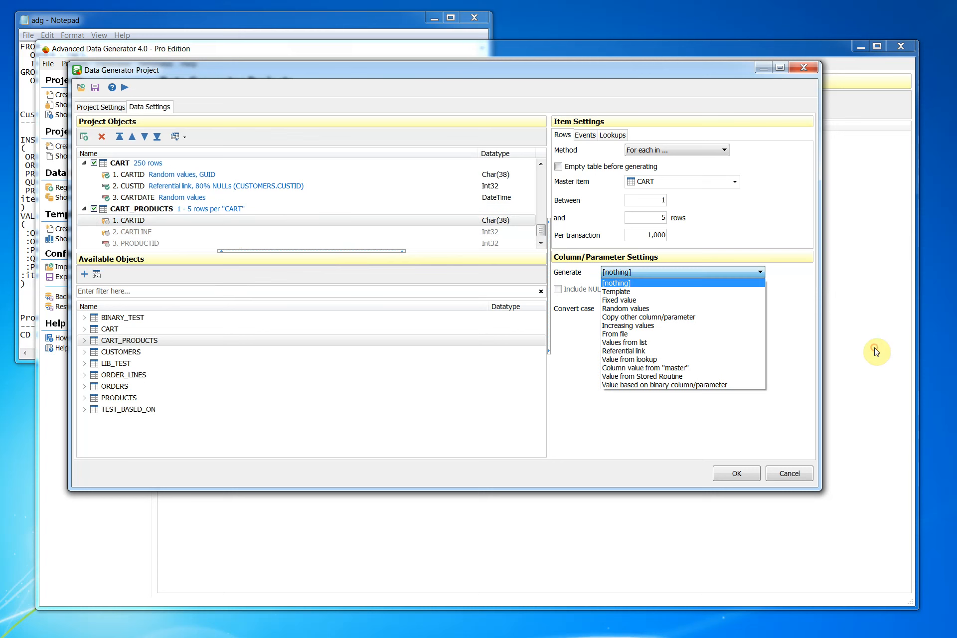
click(628, 367)
- Set the CARTLINE column of CART_PRODUCTS to increasing values starting at 1 with step 1, reset for each master
click(99, 233)
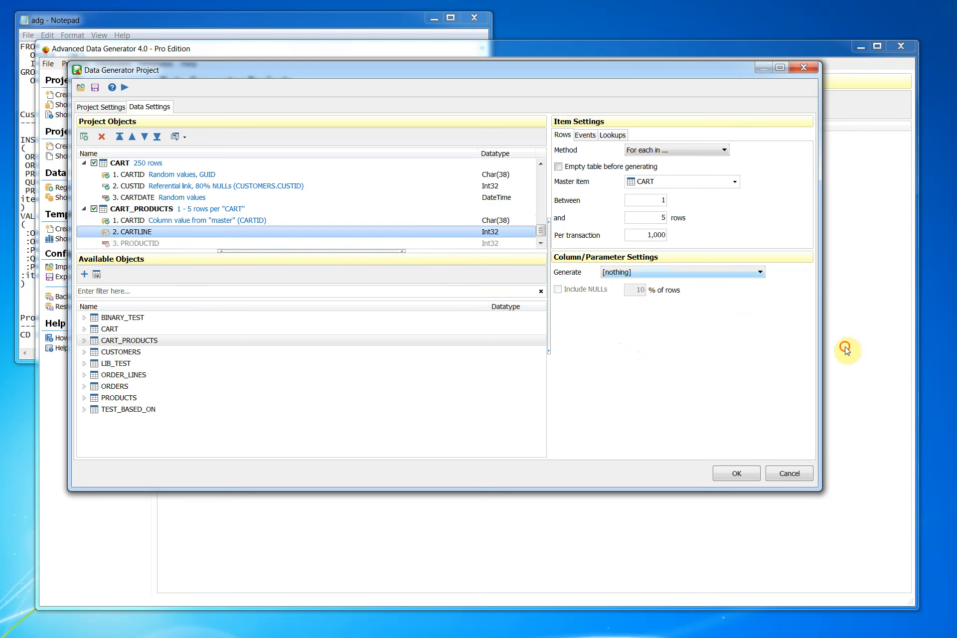
click(649, 272)
click(626, 324)
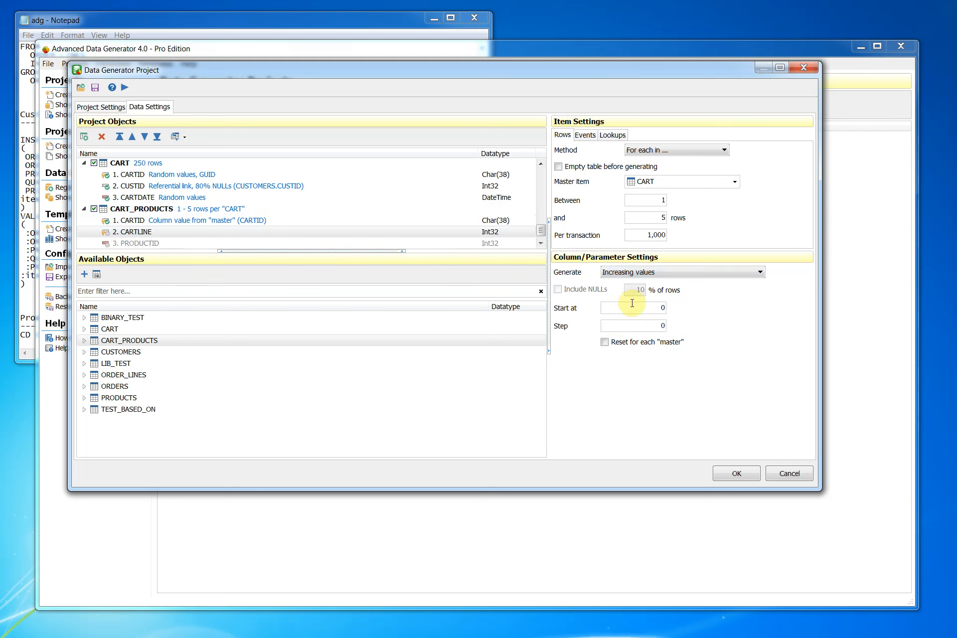
click(658, 308)
click(631, 344)
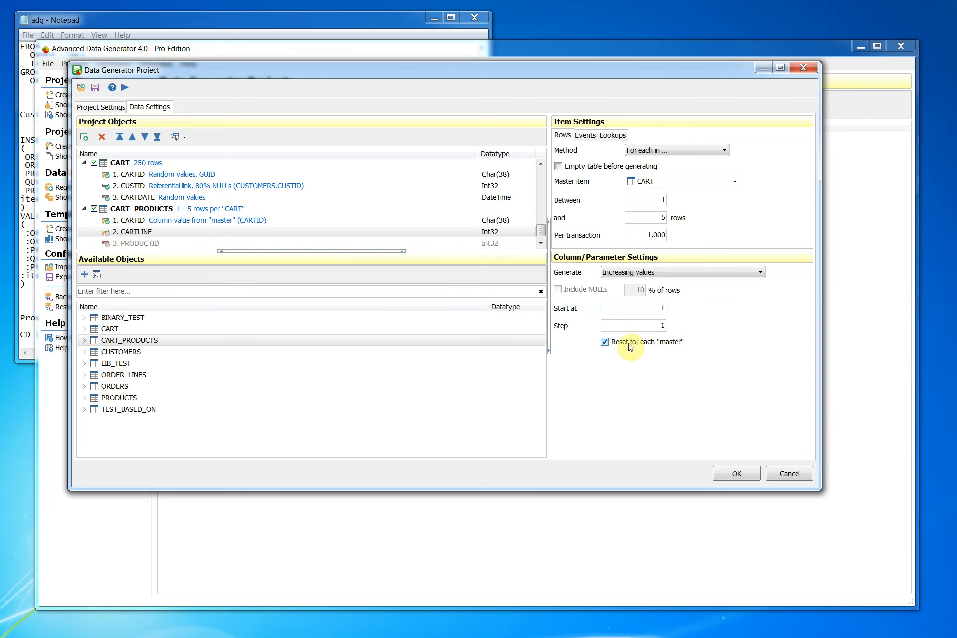
- Generate the PRODUCTID column of CART_PRODUCTS as a random referential link to PRODUCTS.PRODID
click(124, 243)
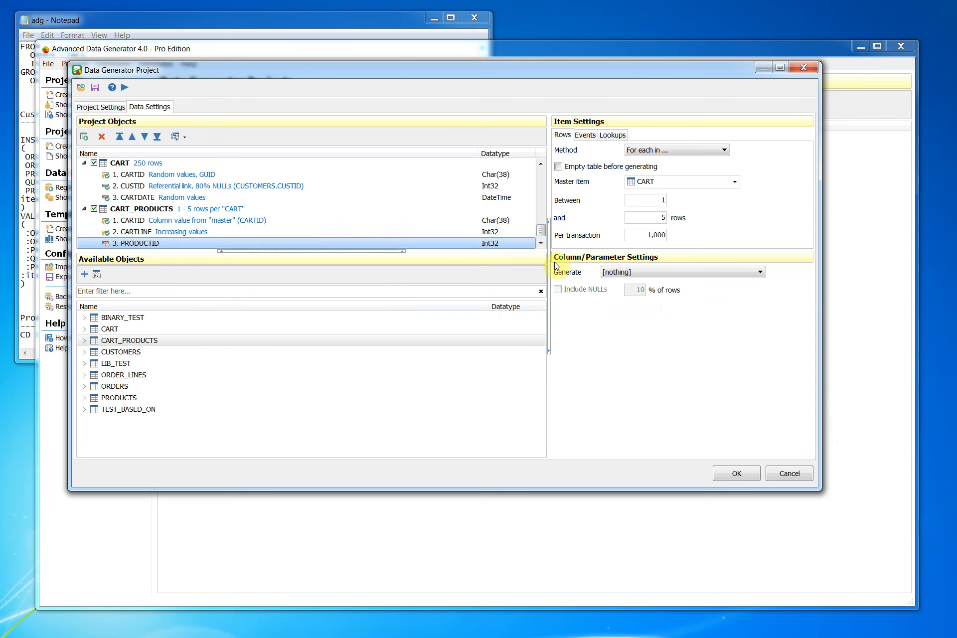
click(639, 273)
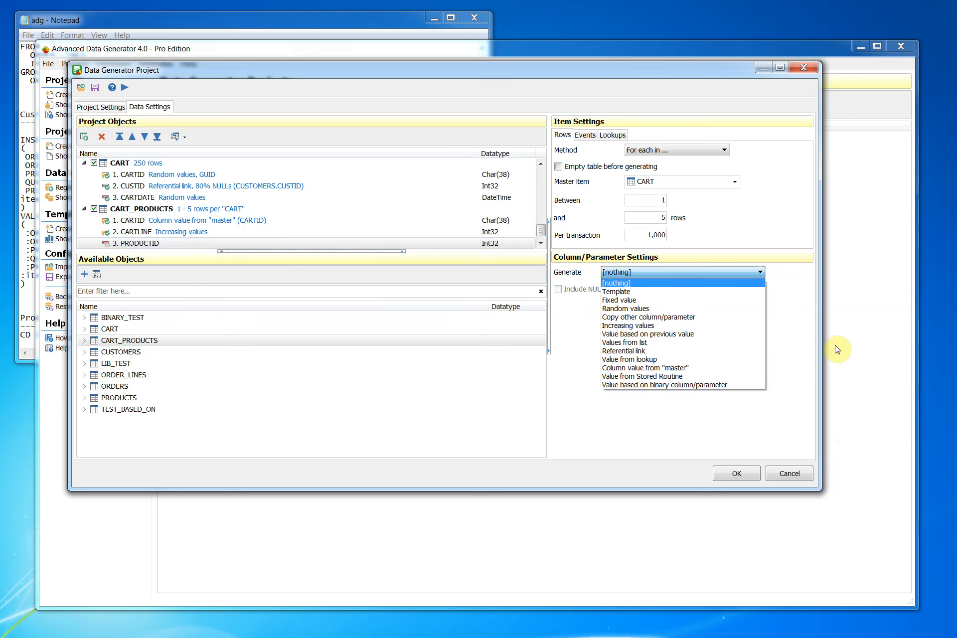
click(623, 351)
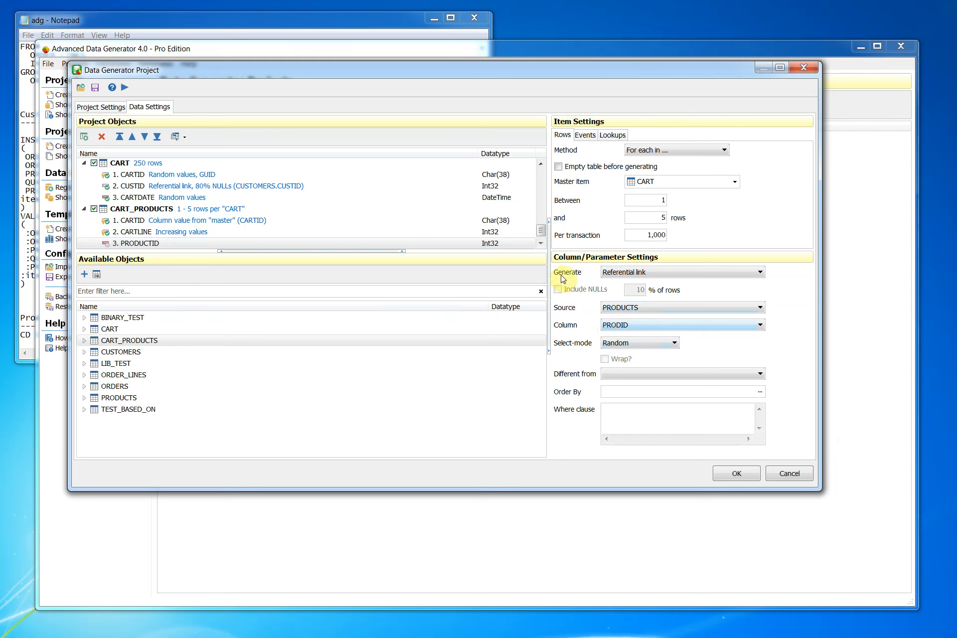
- Set the QUANTITY column of CART_PRODUCTS to random values between 1 and 20
scroll(540, 234, down, 1)
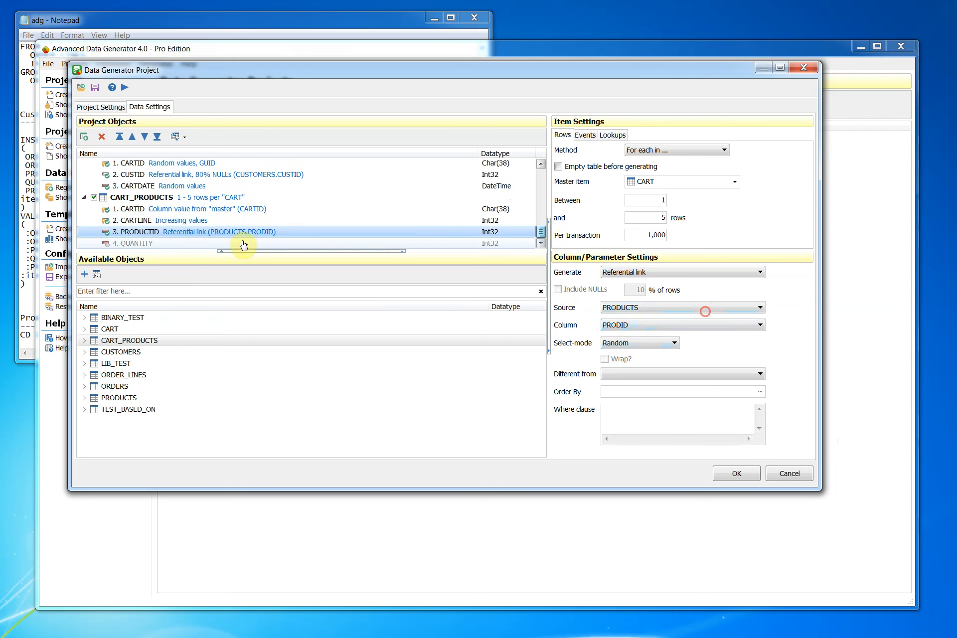
click(137, 243)
click(637, 271)
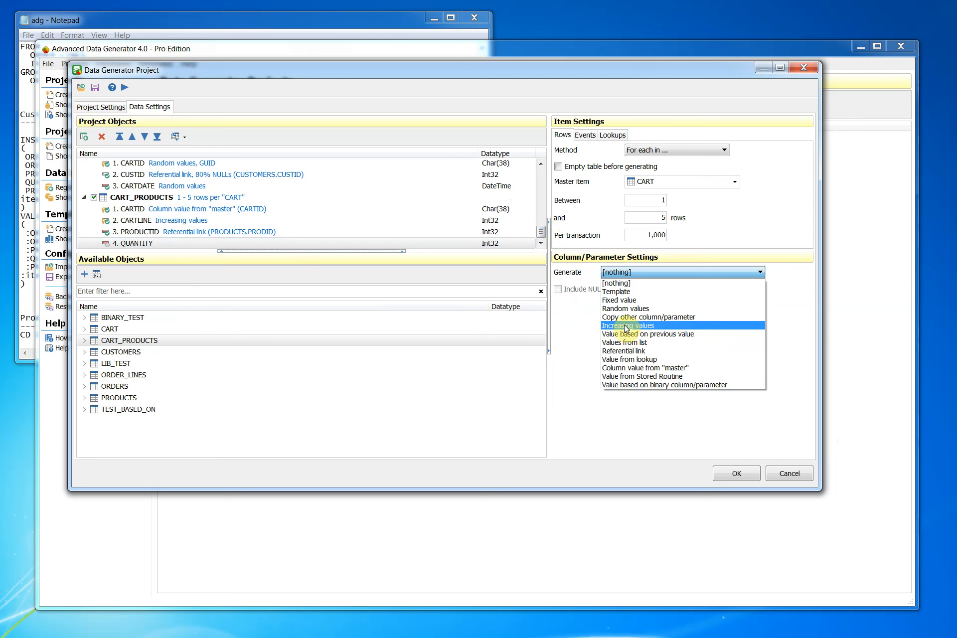
click(627, 308)
click(644, 305)
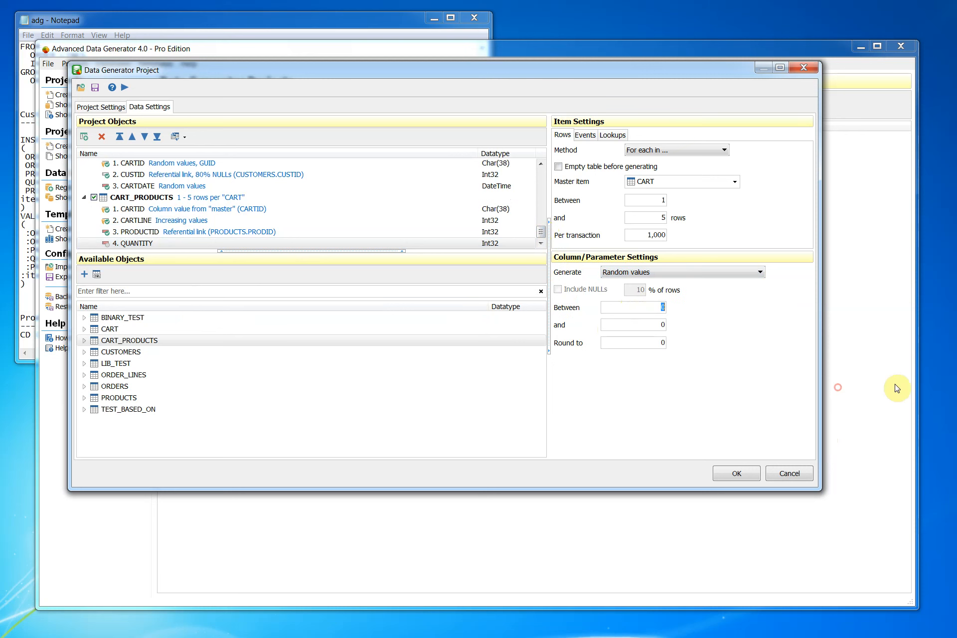
text(1)
key(Tab)
text(20)
key(shift+Tab)
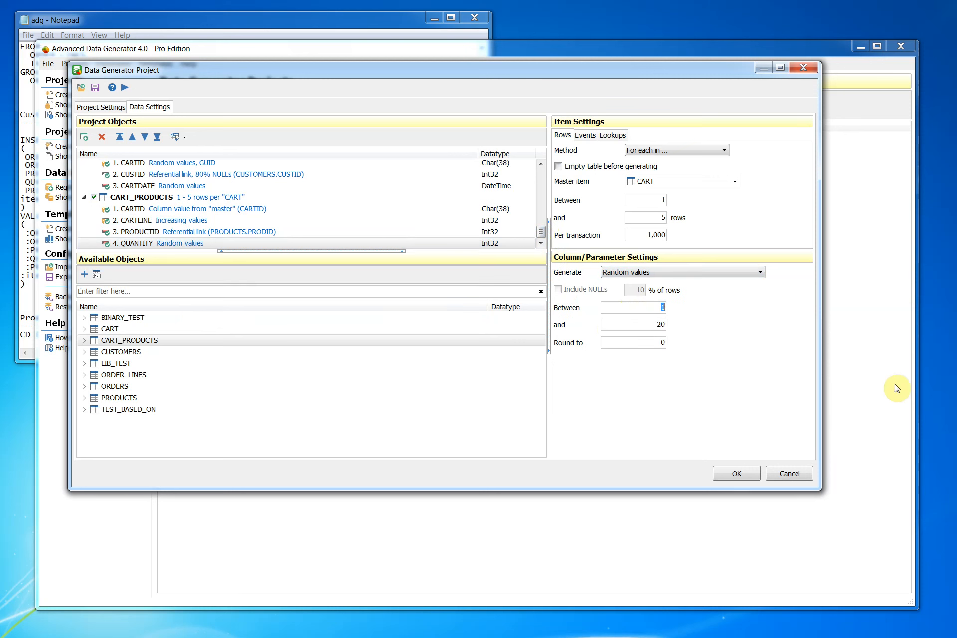
click(371, 215)
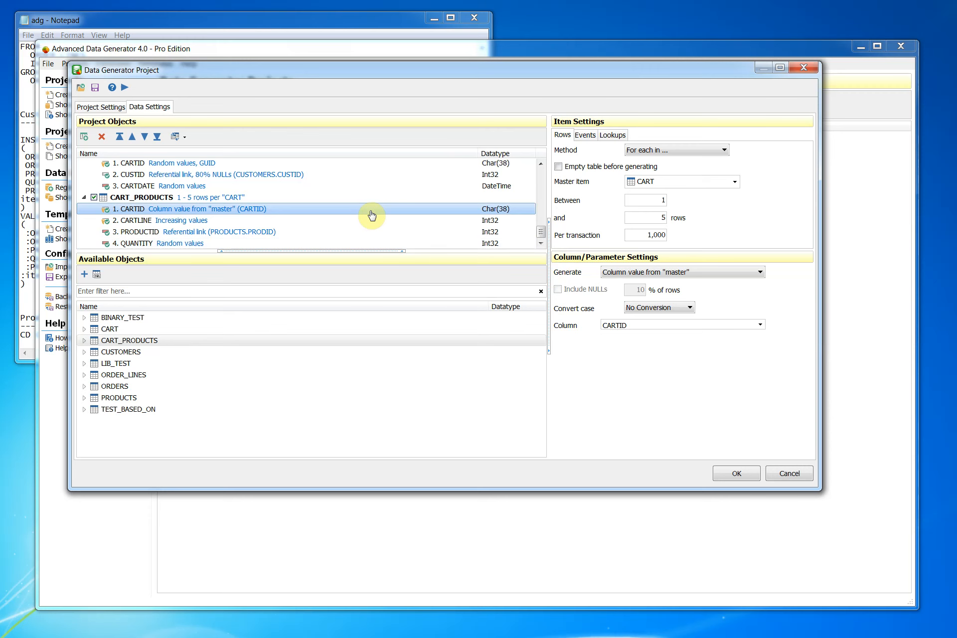
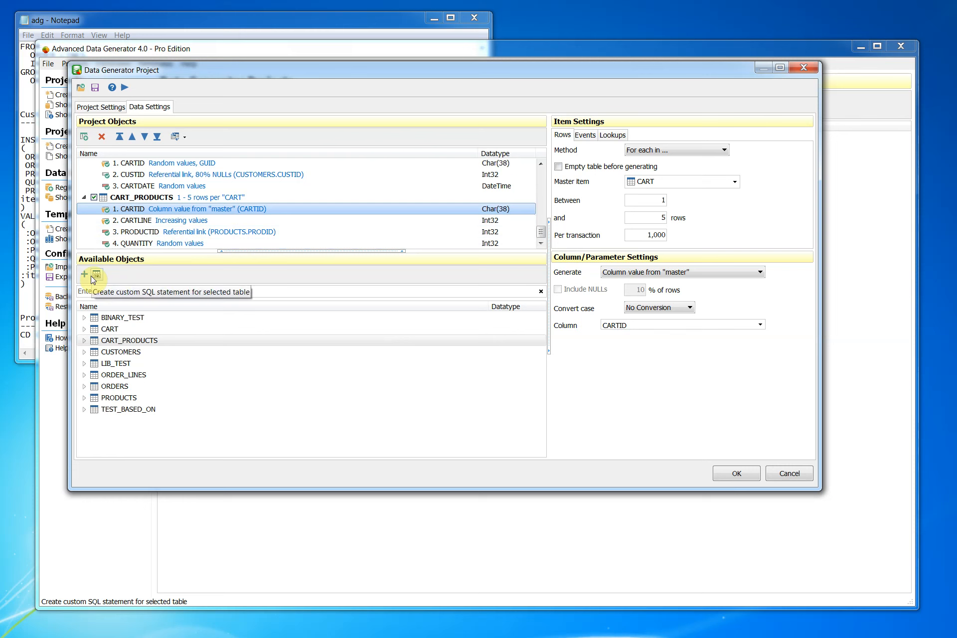
- Create a custom SQL insert statement for the ORDER_LINES table with the identifier "Insert shipping cost"
click(159, 379)
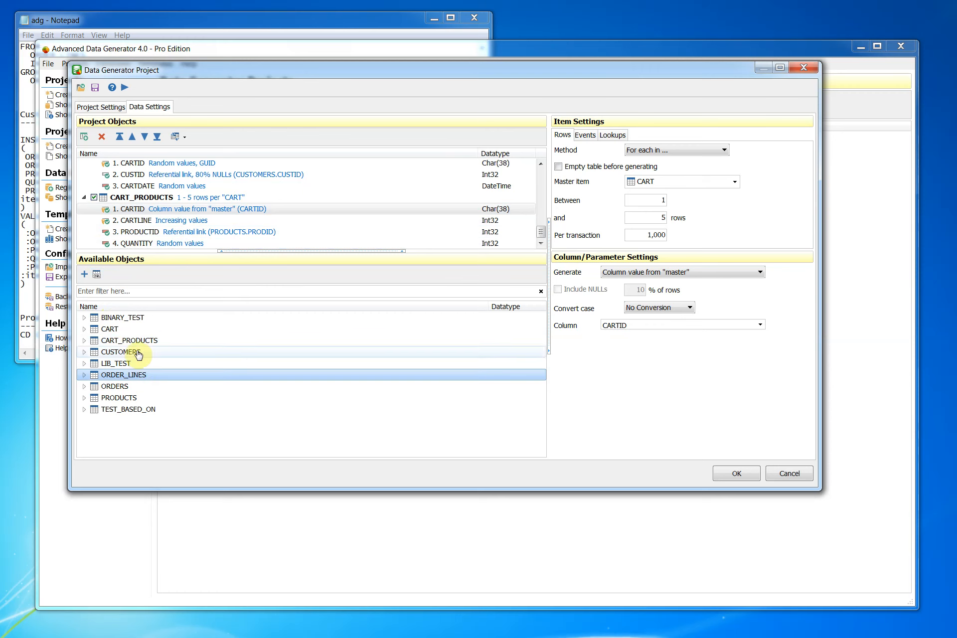
click(98, 274)
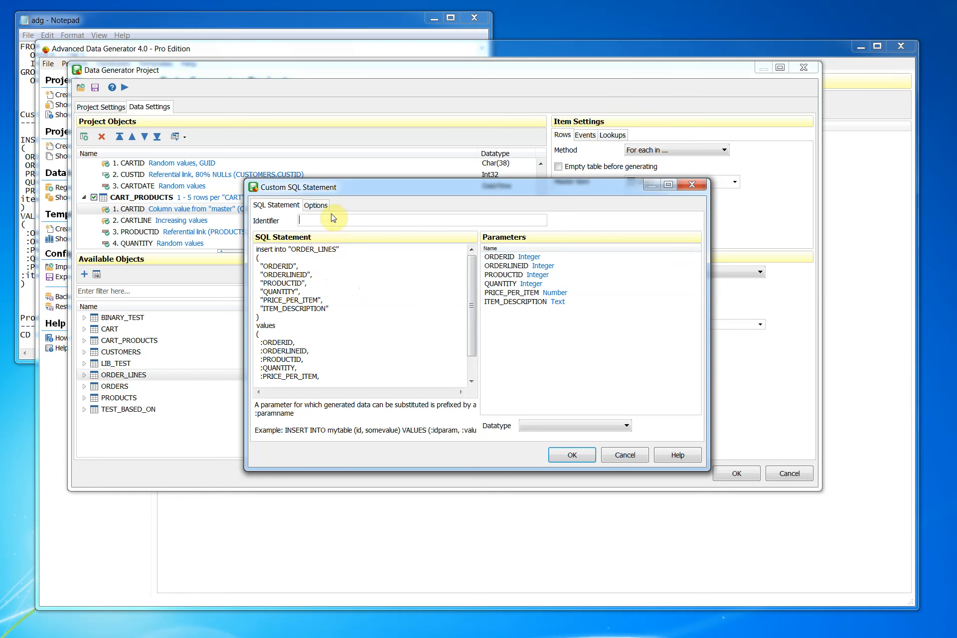
click(442, 282)
text(Insert shipping cost)
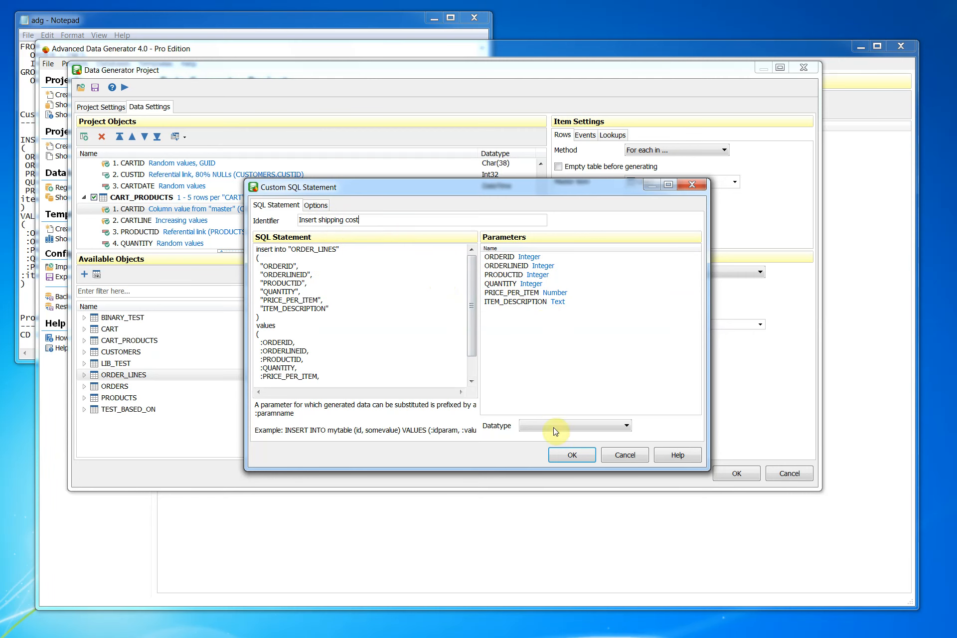
click(566, 455)
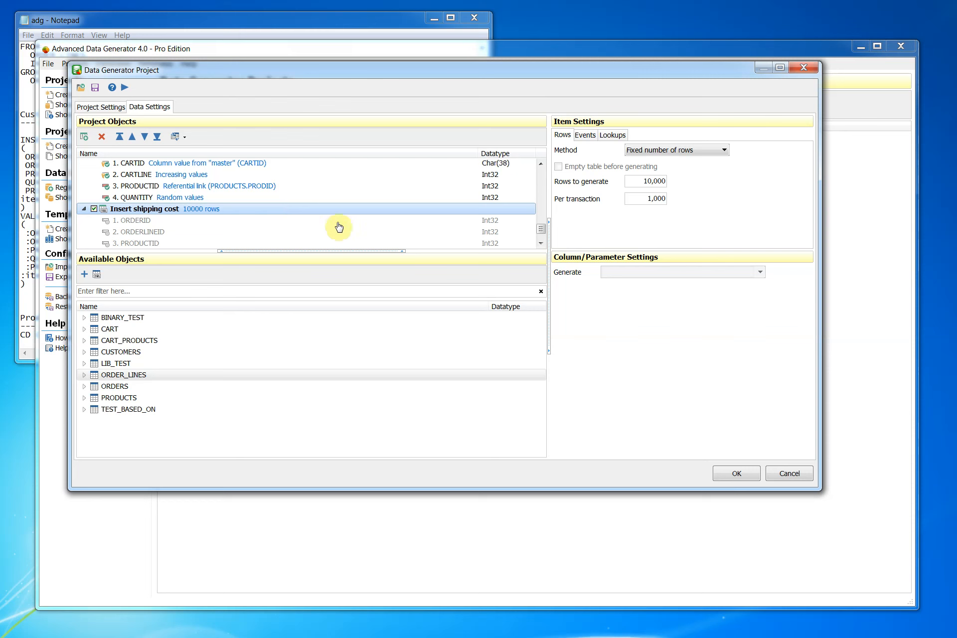
- Start defining a lookup of type SQL Statement for the shipping cost insert, with the identifier "Calc Shipping"
click(612, 134)
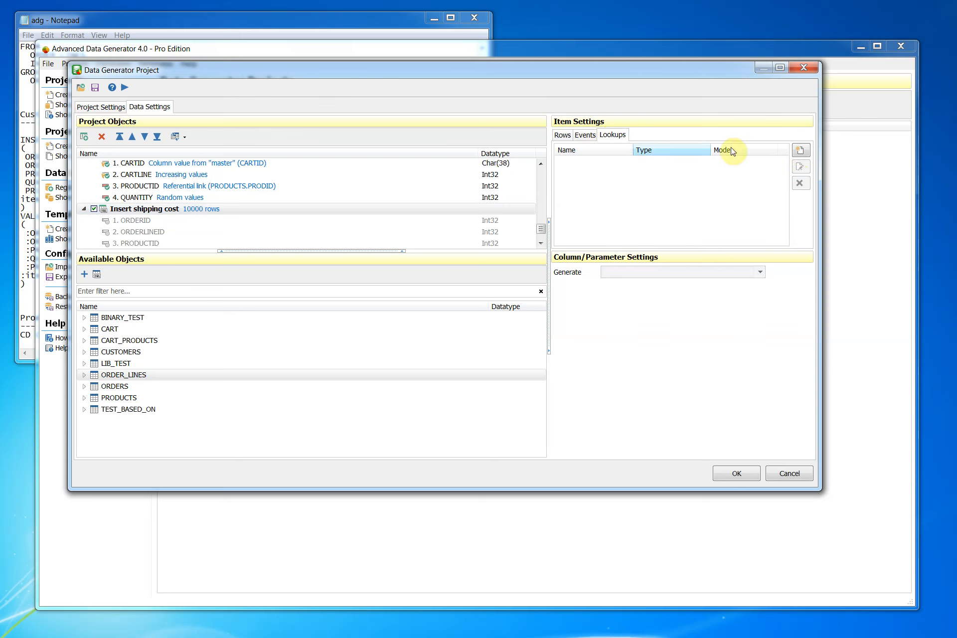
click(800, 150)
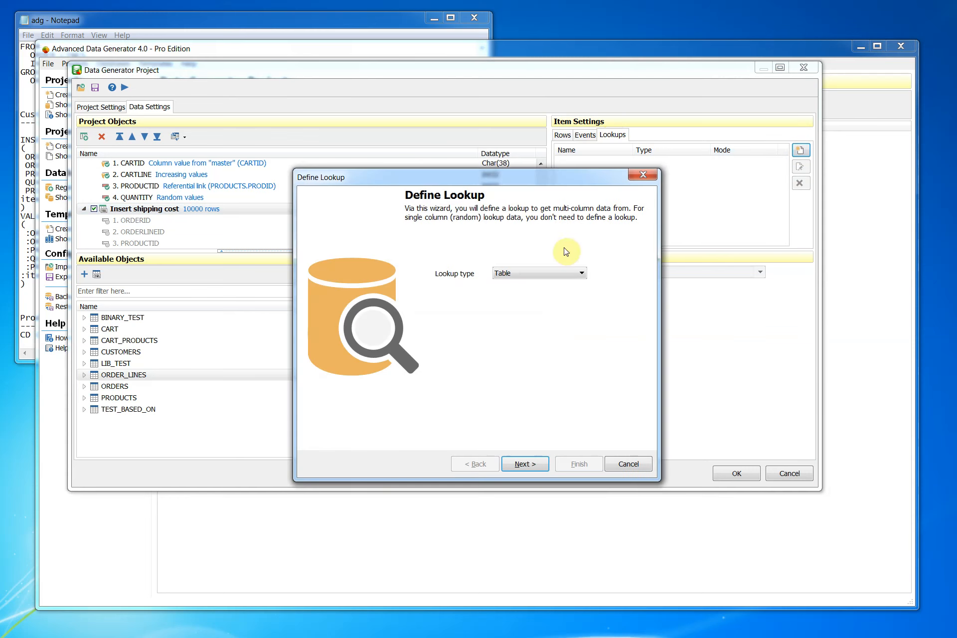
click(548, 273)
click(526, 301)
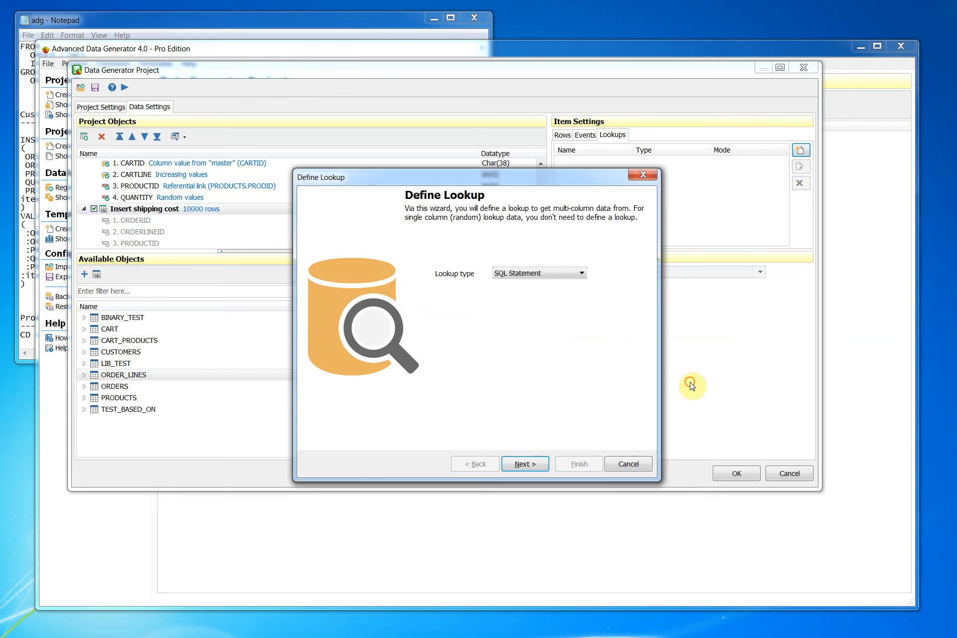
click(523, 464)
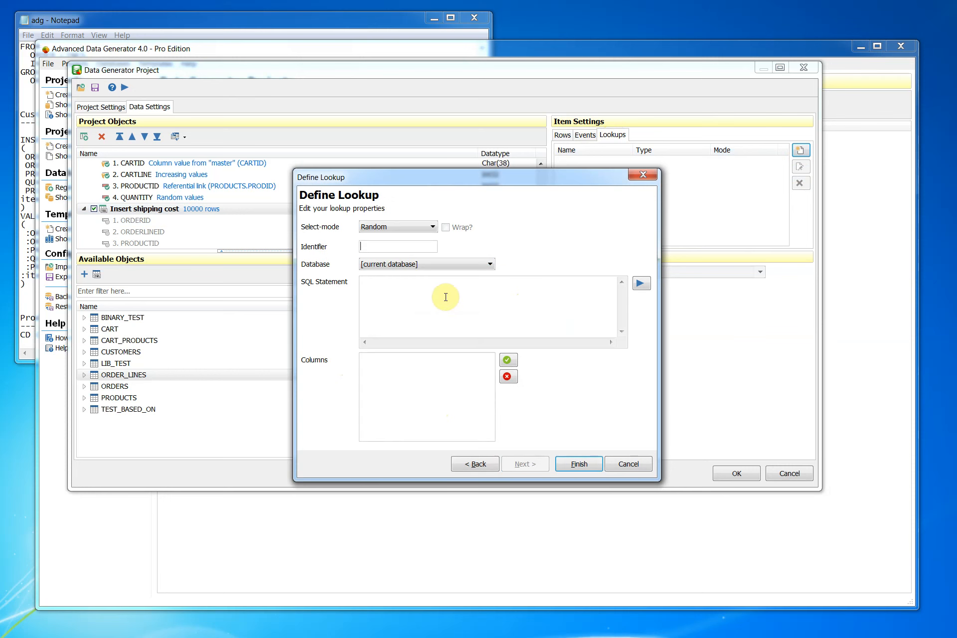
text(Calc Shipping)
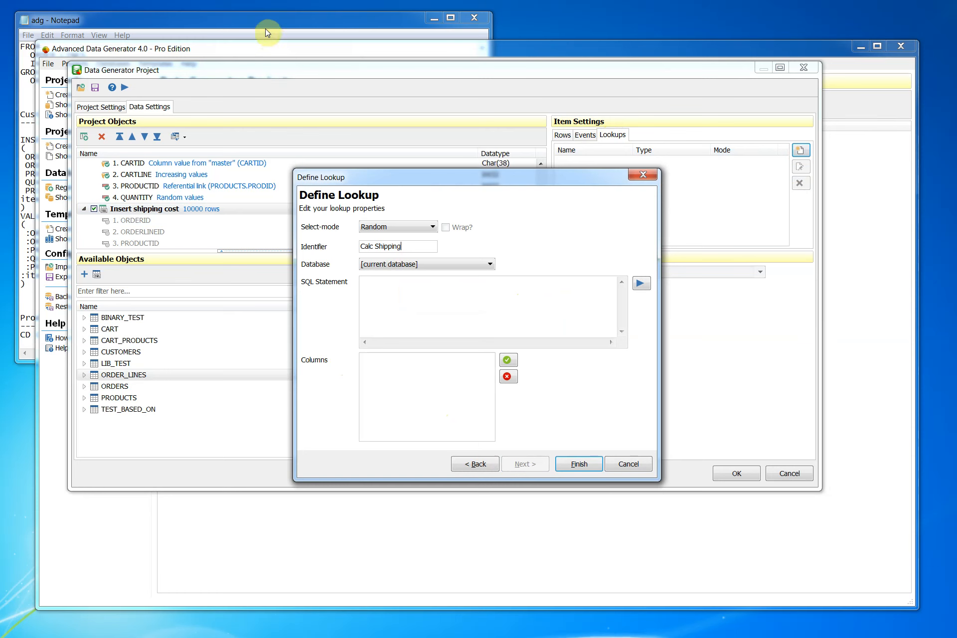
- Copy the "Lookup for shipping costs" SELECT query from the adg Notepad file into the lookup's SQL statement and review it in Notepad
click(259, 23)
scroll(288, 241, up, 1)
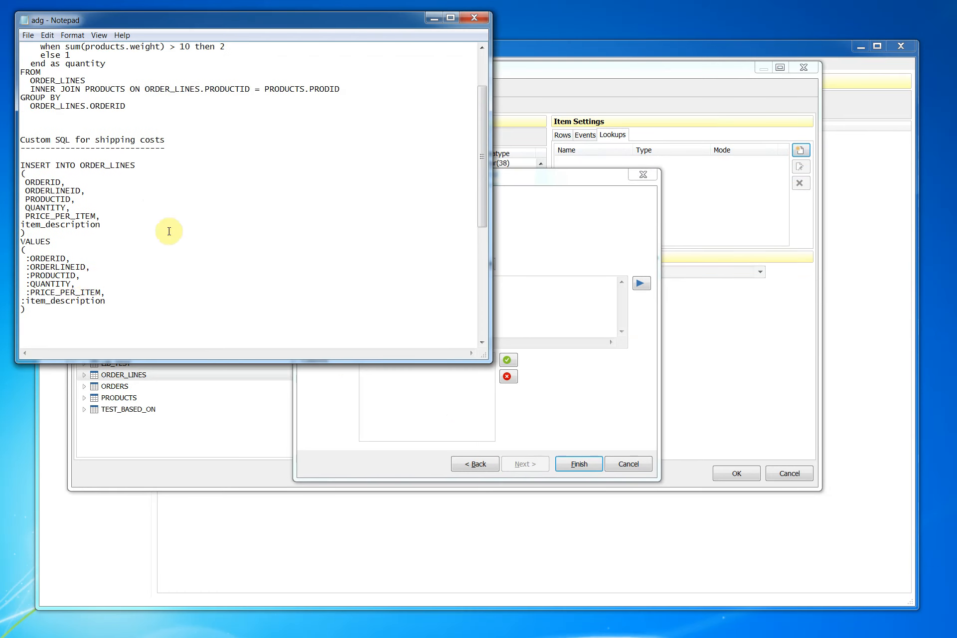
scroll(374, 273, up, 3)
drag(126, 173, 27, 72)
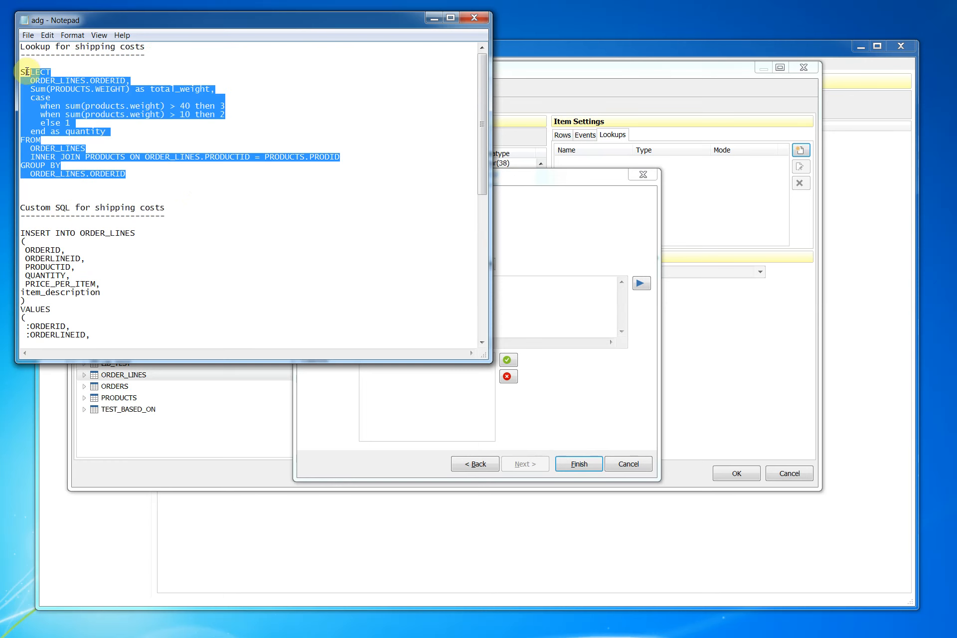
click(696, 233)
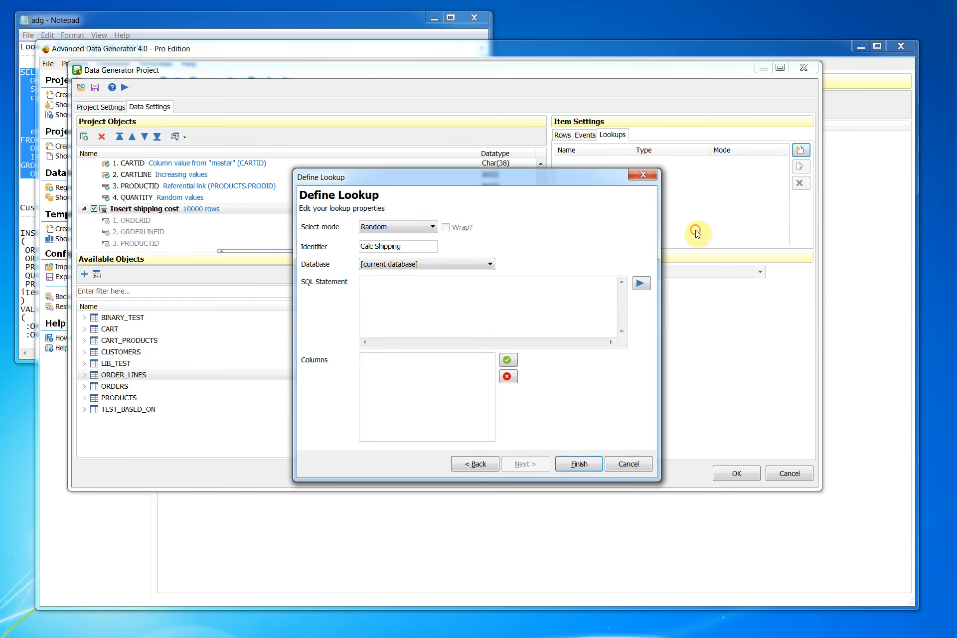
click(386, 286)
key(ctrl+v)
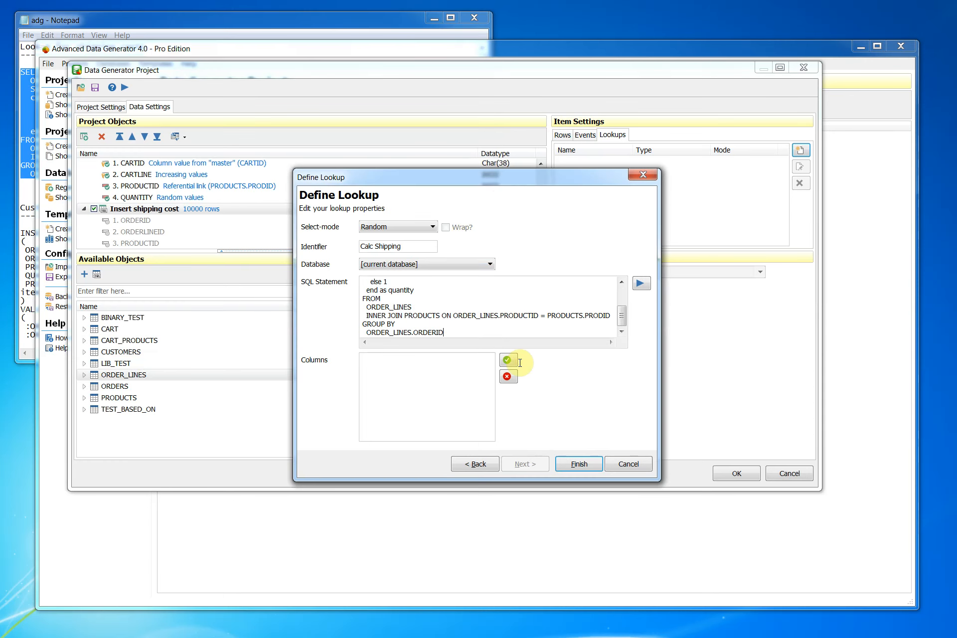
click(156, 33)
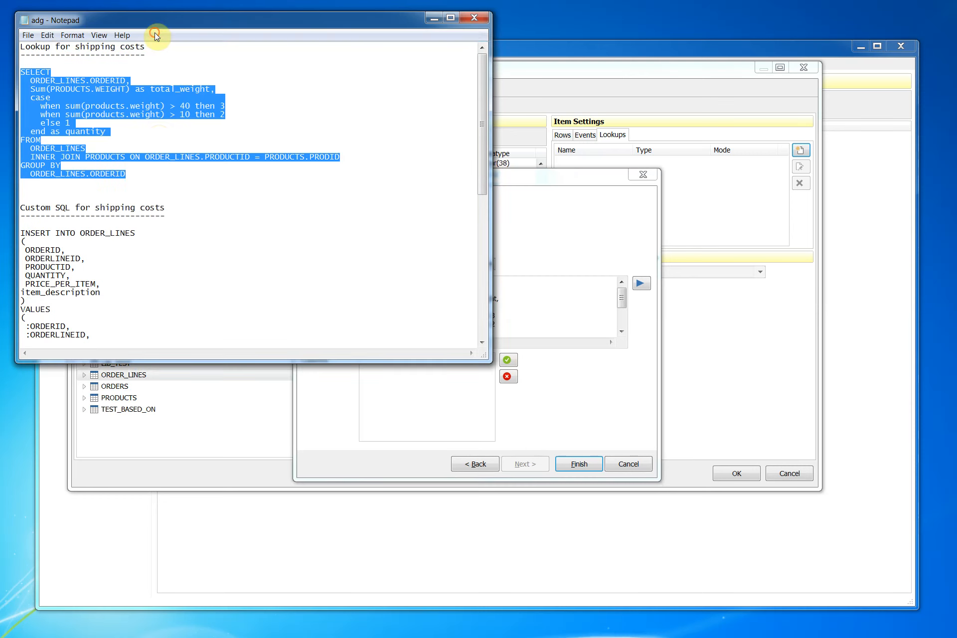
click(159, 141)
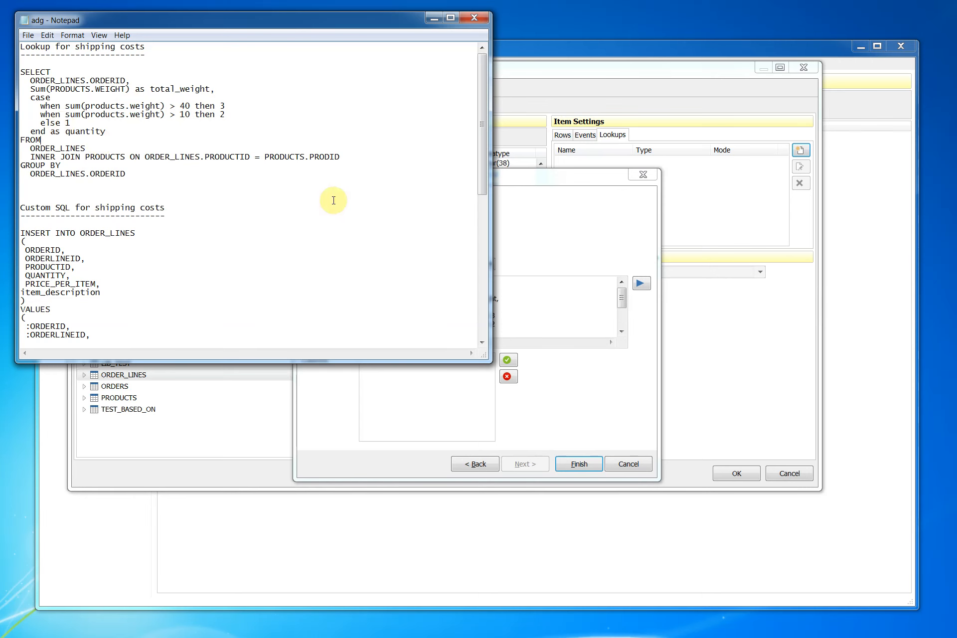
click(722, 280)
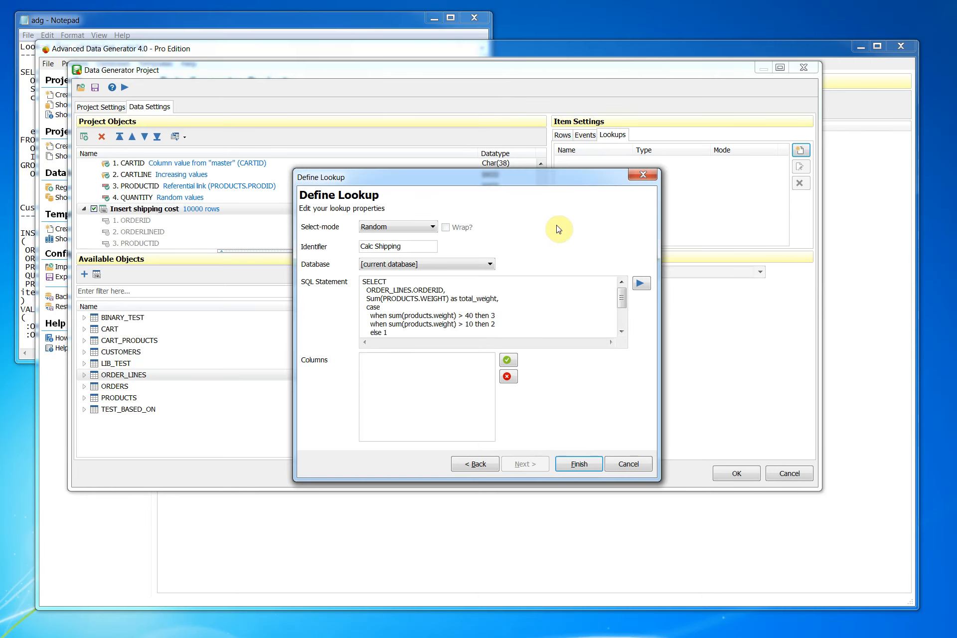
- Retrieve the query's result columns, include ORDERID, TOTAL_WEIGHT and QUANTITY, and finish the Calc Shipping lookup
click(640, 287)
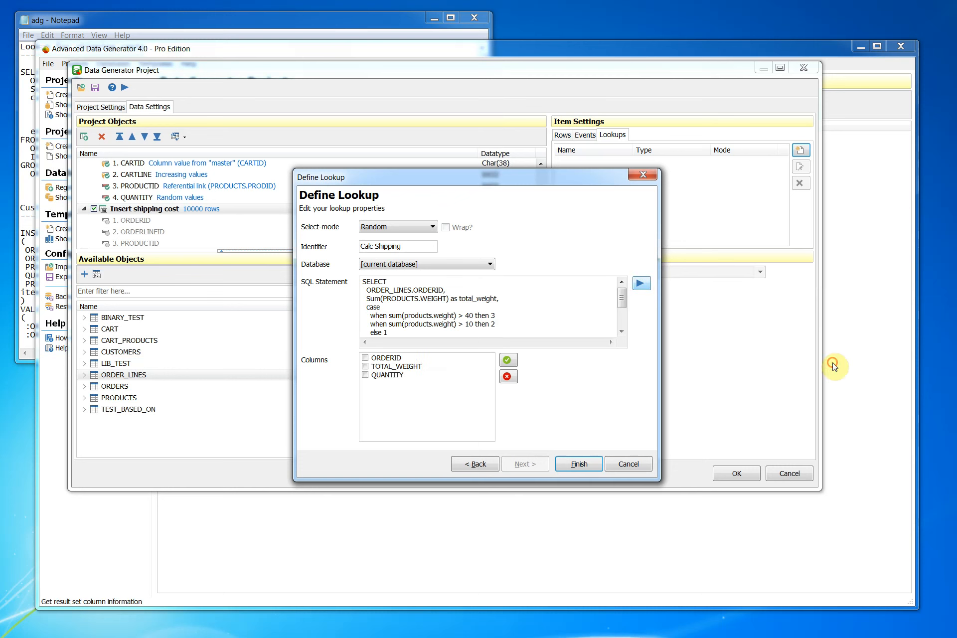
click(365, 358)
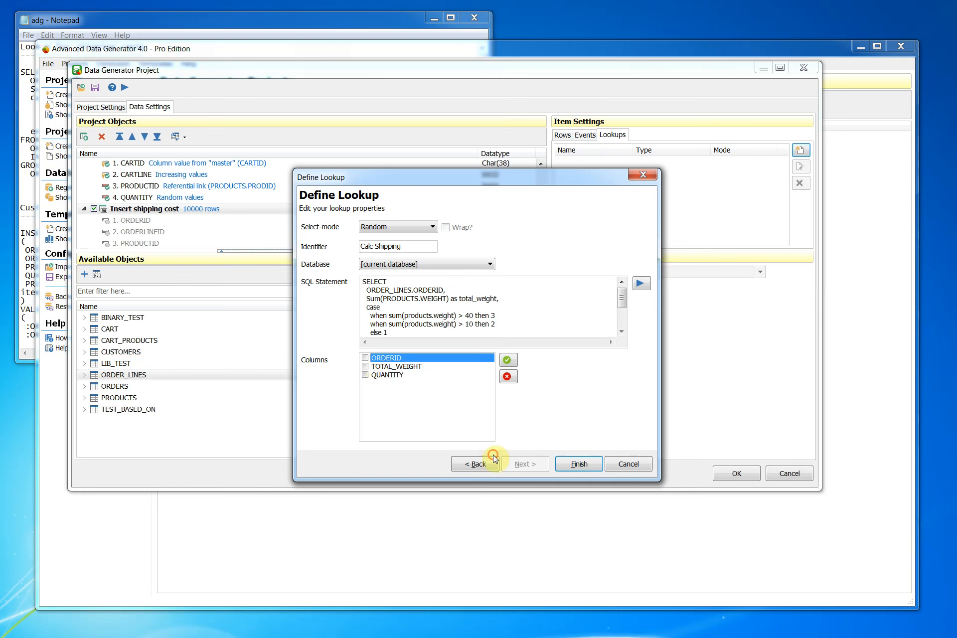
click(366, 366)
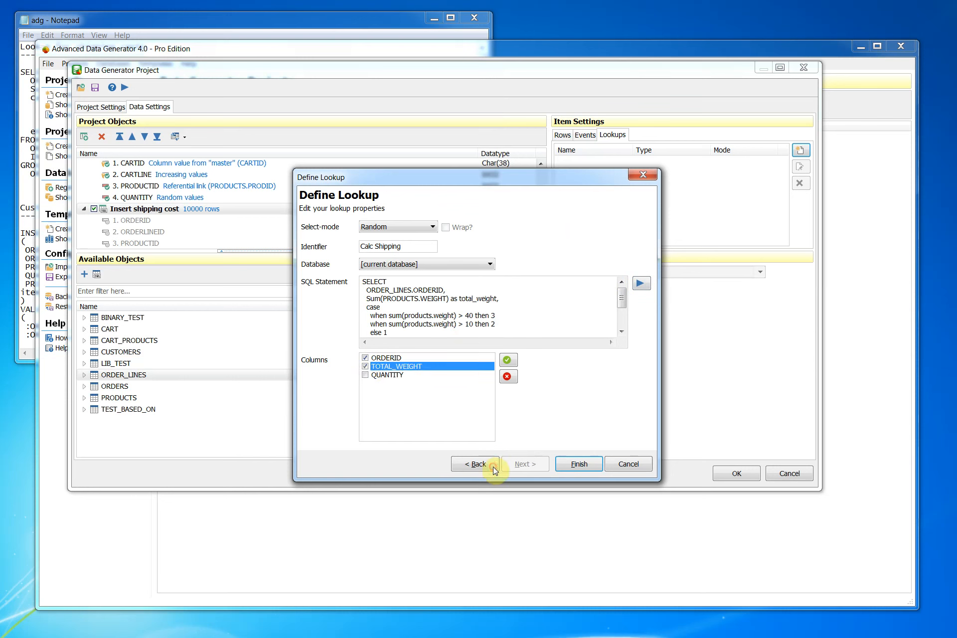
click(365, 376)
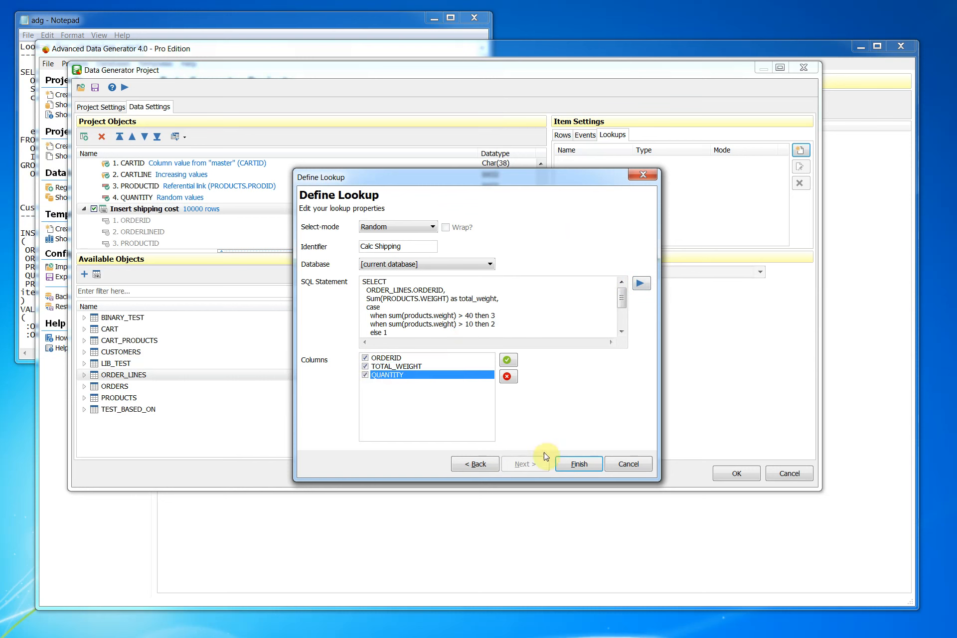
click(563, 469)
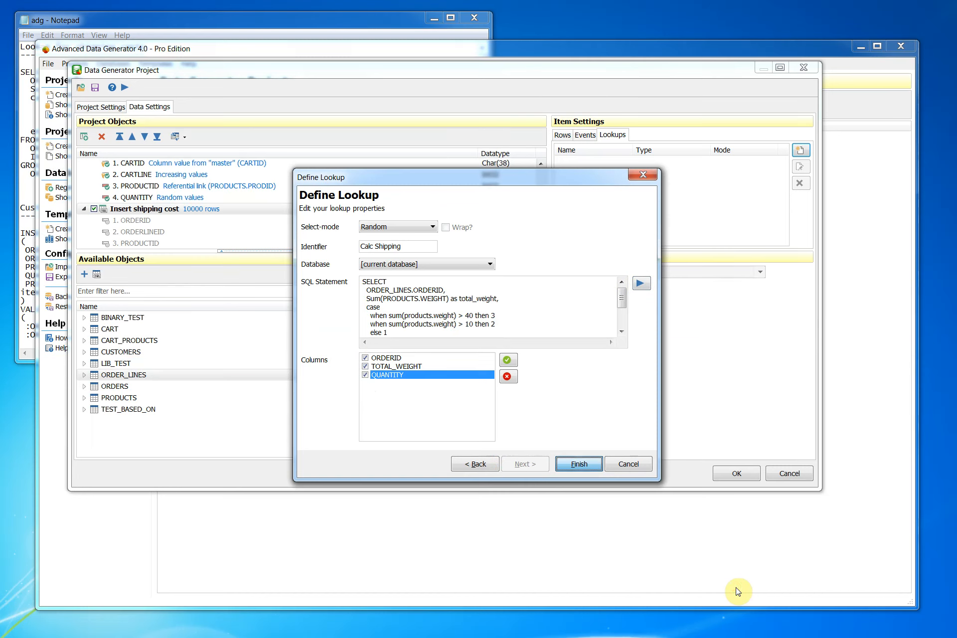
- Set the row generation method of "Insert shipping cost" to "All rows from lookup"
click(562, 135)
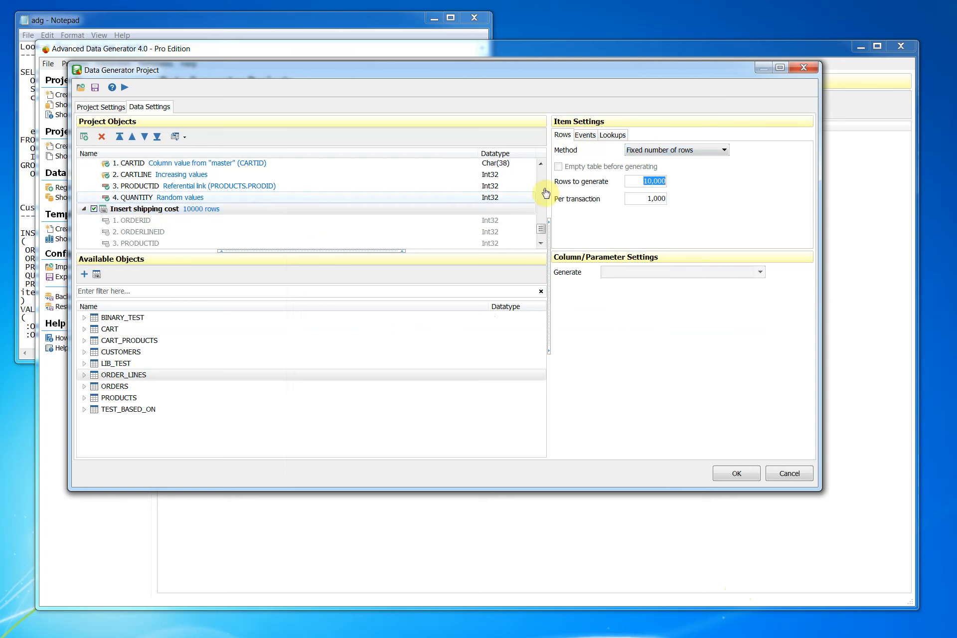
click(647, 149)
click(648, 186)
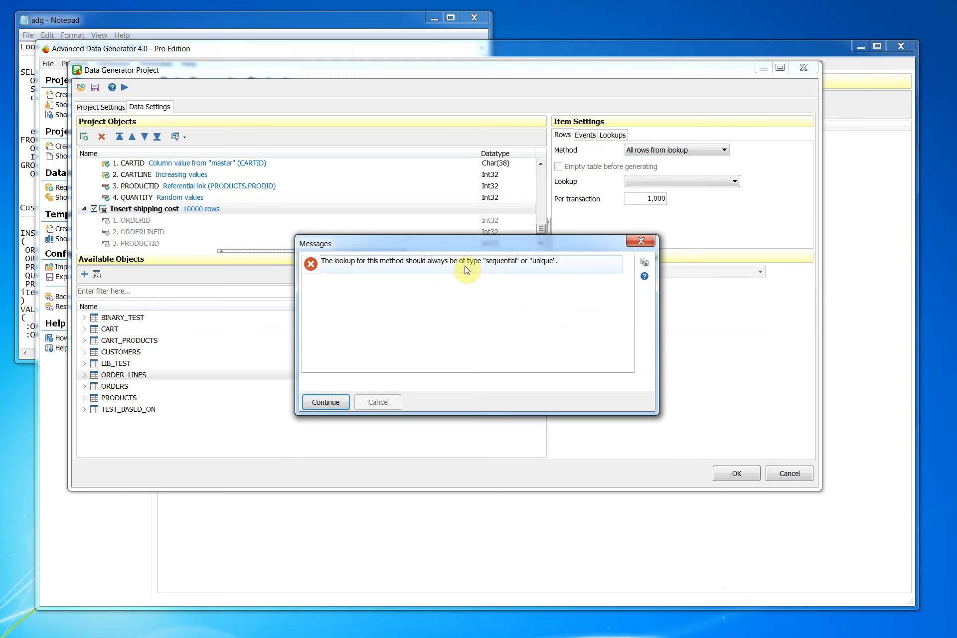
click(333, 399)
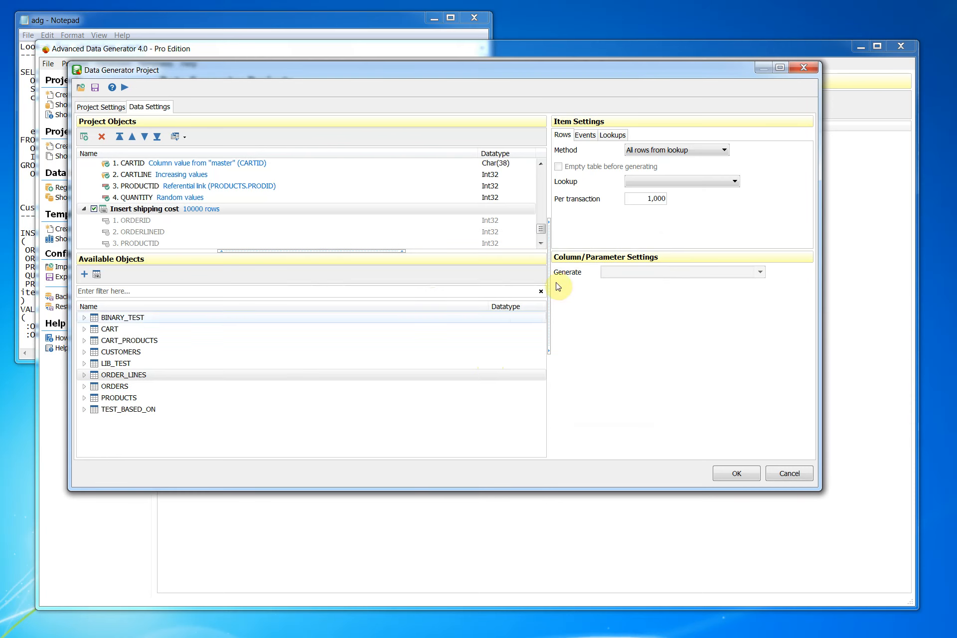
- Change the select-mode of the Calc Shipping lookup to Unique
click(612, 135)
click(657, 161)
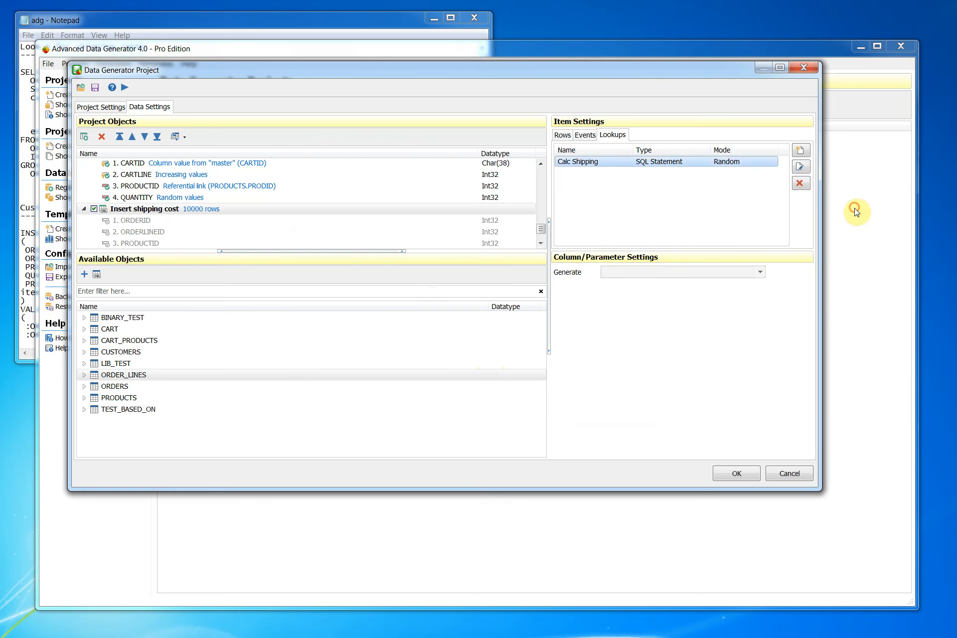
click(800, 167)
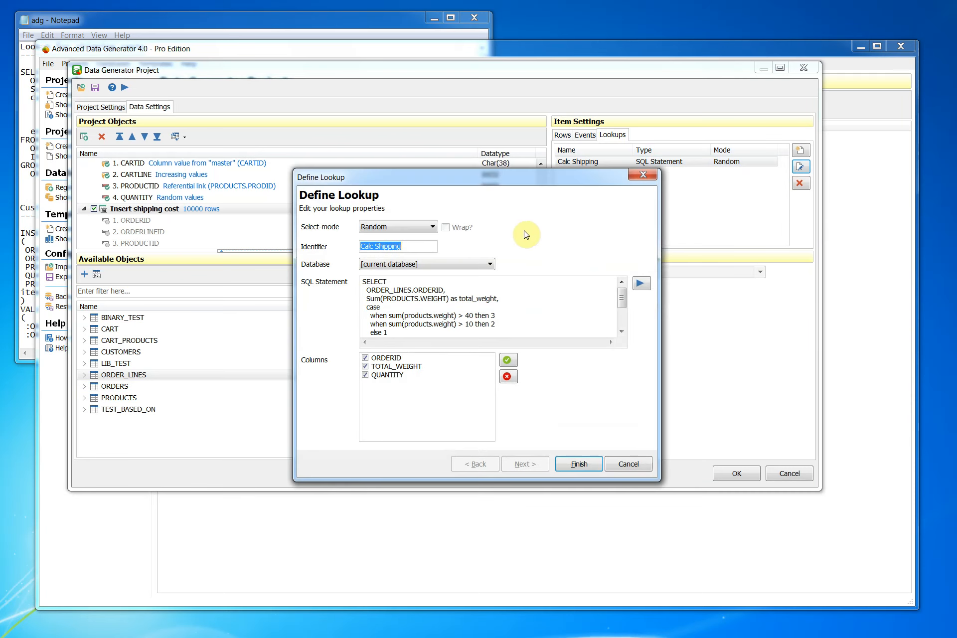
click(429, 227)
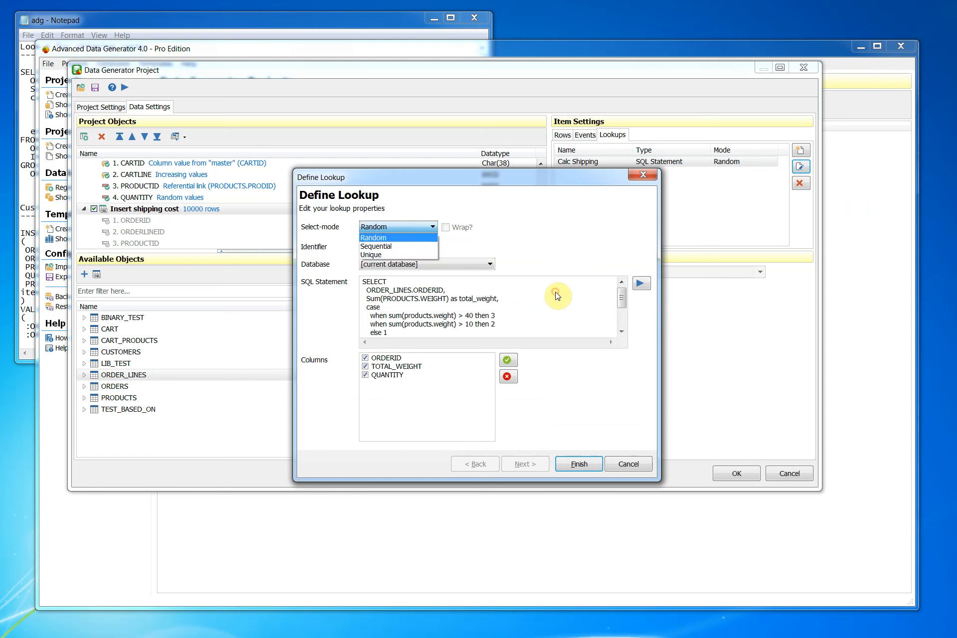
click(398, 255)
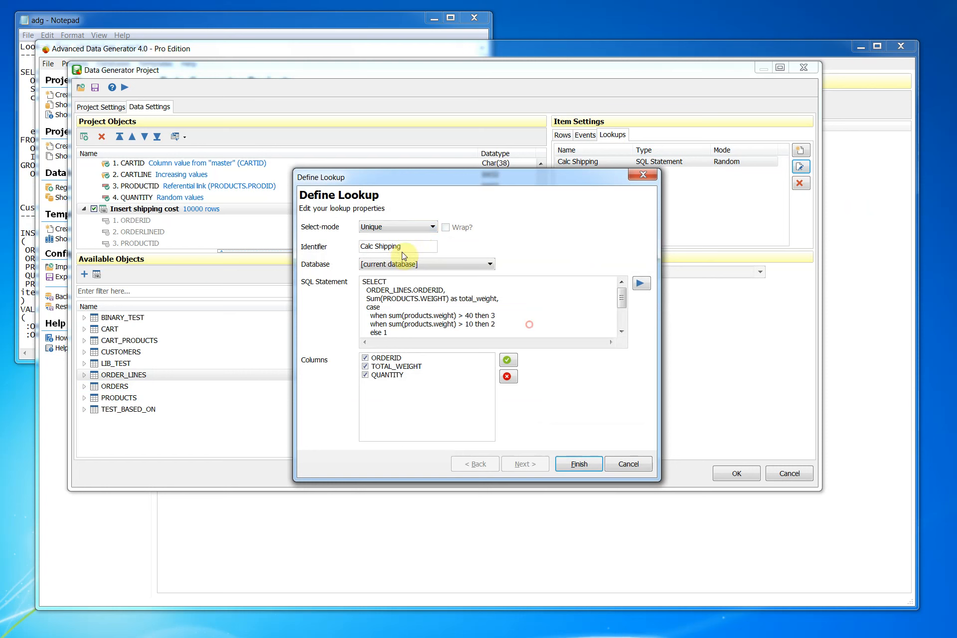
click(568, 464)
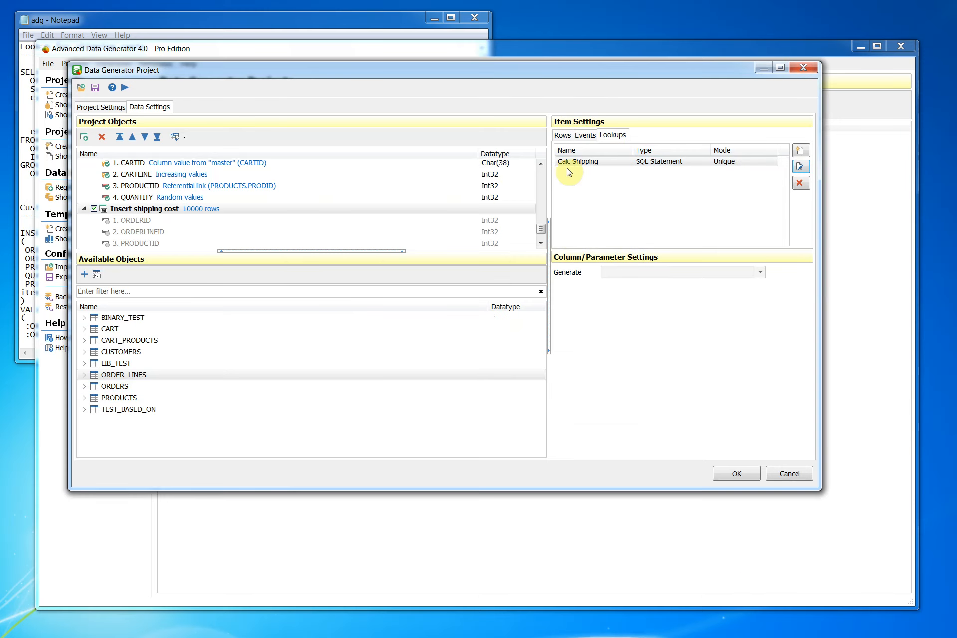
- Use Calc Shipping as the row source lookup for "Insert shipping cost" without assigning the lookup columns to the parameters automatically
click(562, 134)
click(647, 180)
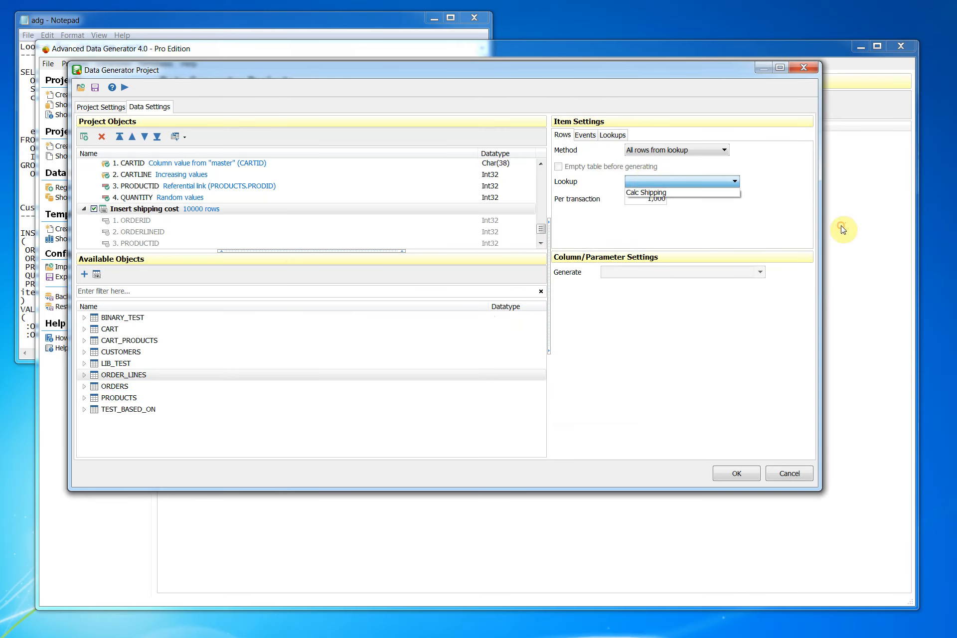
click(840, 250)
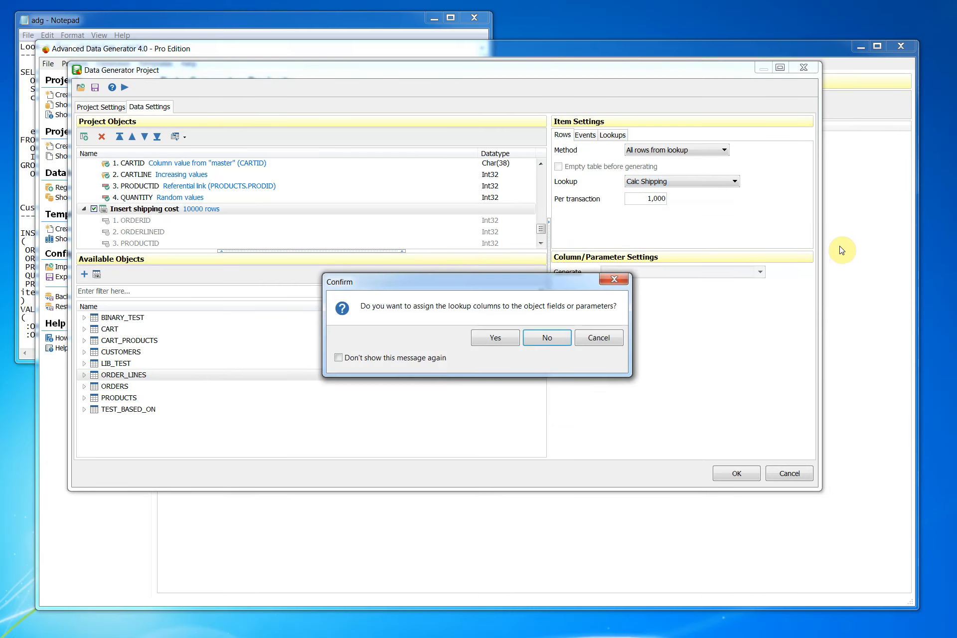
click(555, 339)
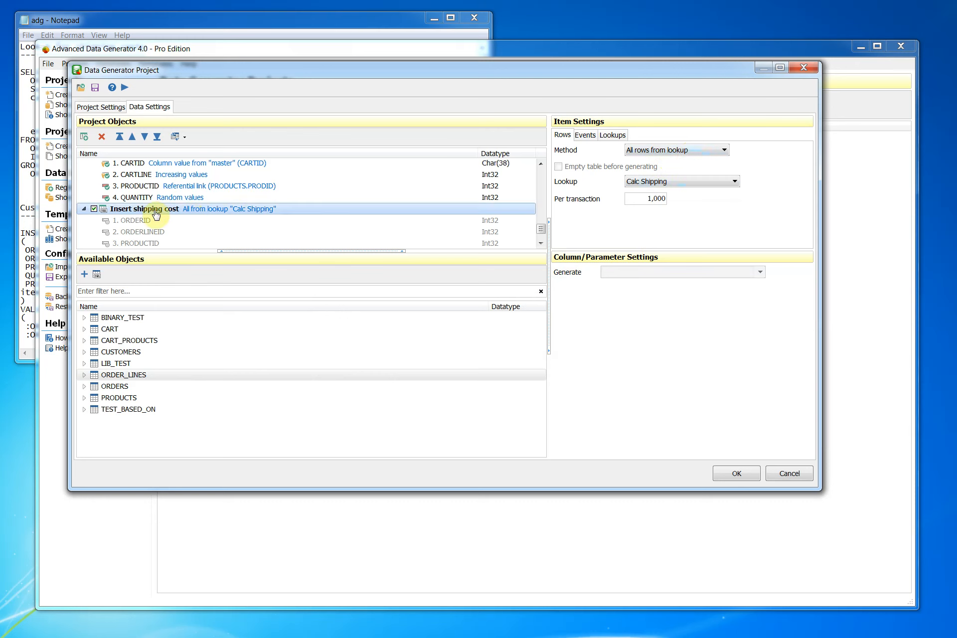
- Generate the ORDERID parameter of "Insert shipping cost" as a value from the Calc Shipping lookup's ORDERID column
click(224, 289)
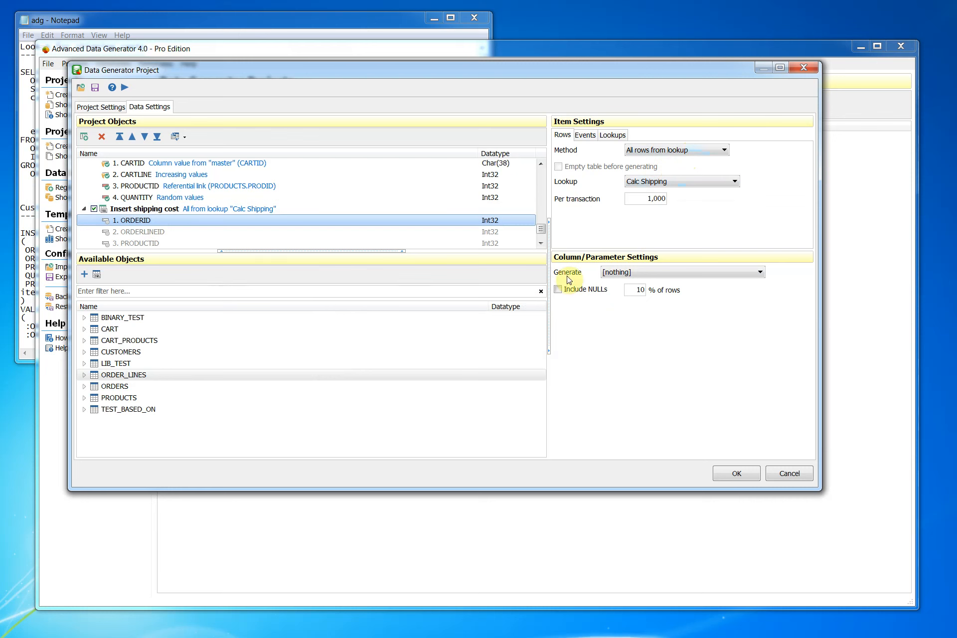
click(626, 275)
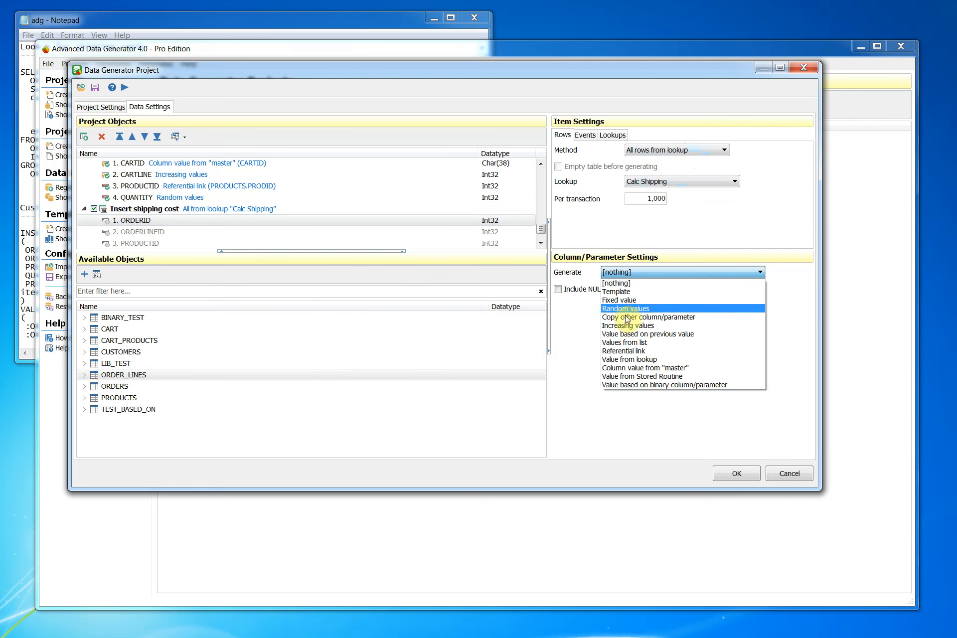
click(629, 359)
click(638, 312)
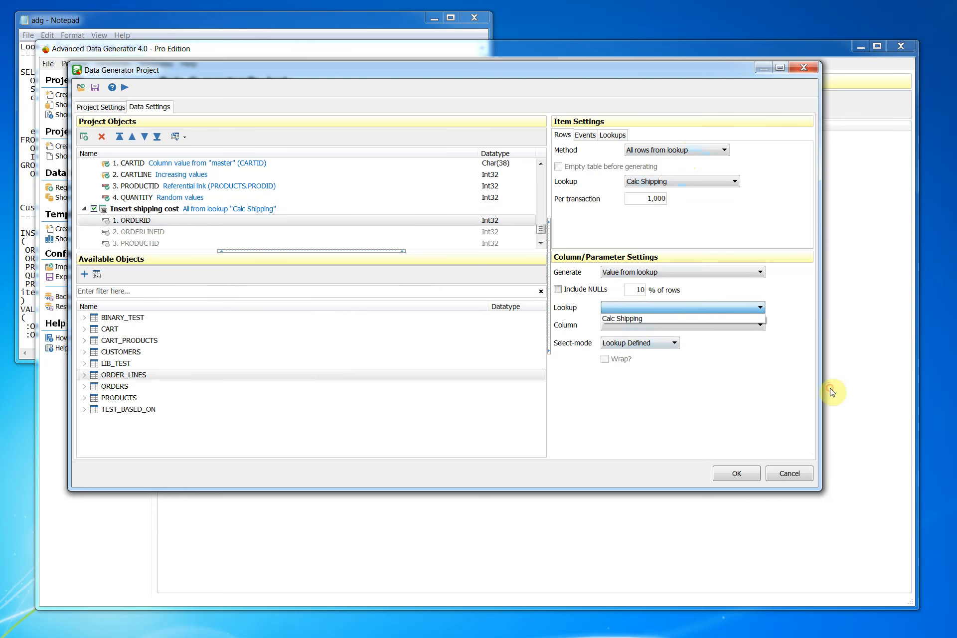
key(Down)
key(Return)
click(632, 325)
click(618, 337)
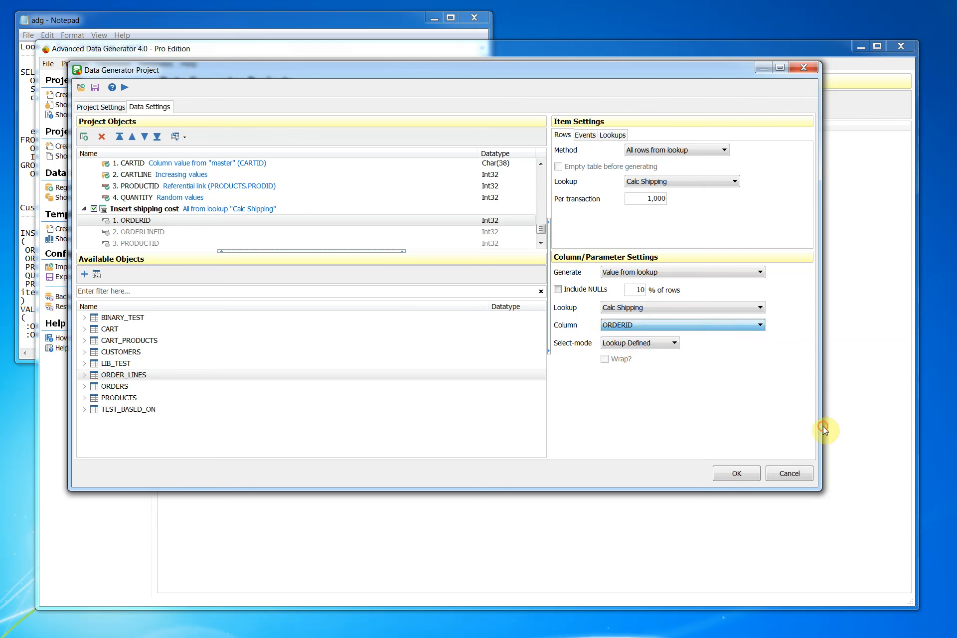
- Generate the ORDERLINEID parameter of "Insert shipping cost" as a fixed value of 999
click(156, 232)
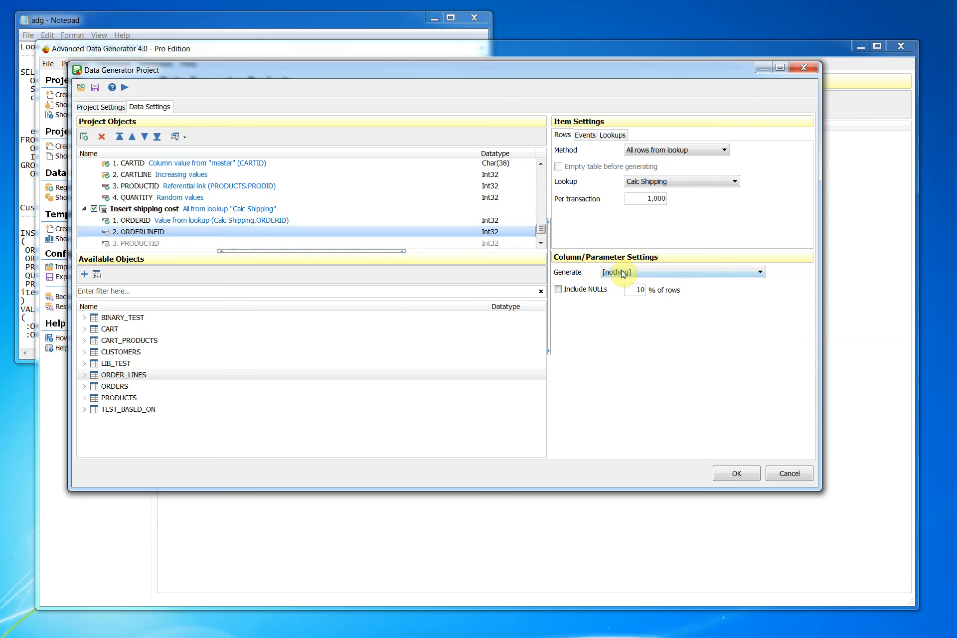
click(623, 273)
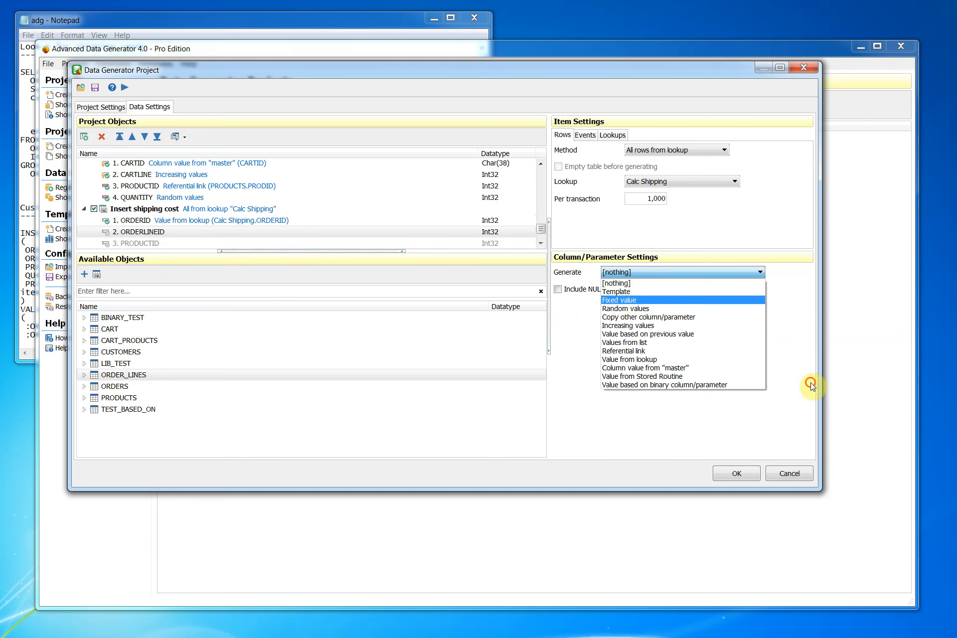
click(620, 293)
double_click(619, 305)
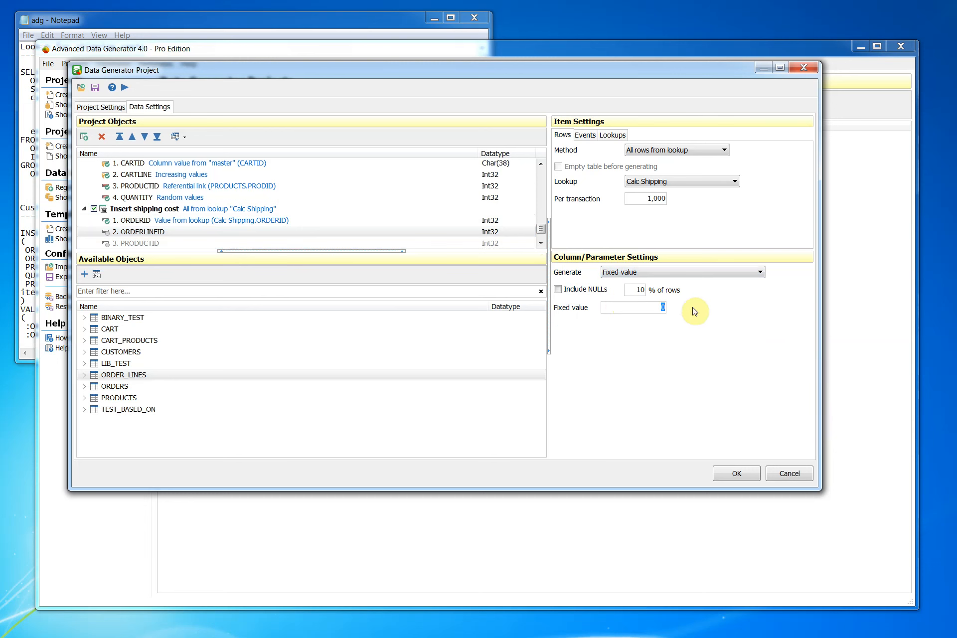
text(999)
- Generate the QUANTITY parameter of "Insert shipping cost" as a value from the Calc Shipping lookup's QUANTITY column
click(145, 243)
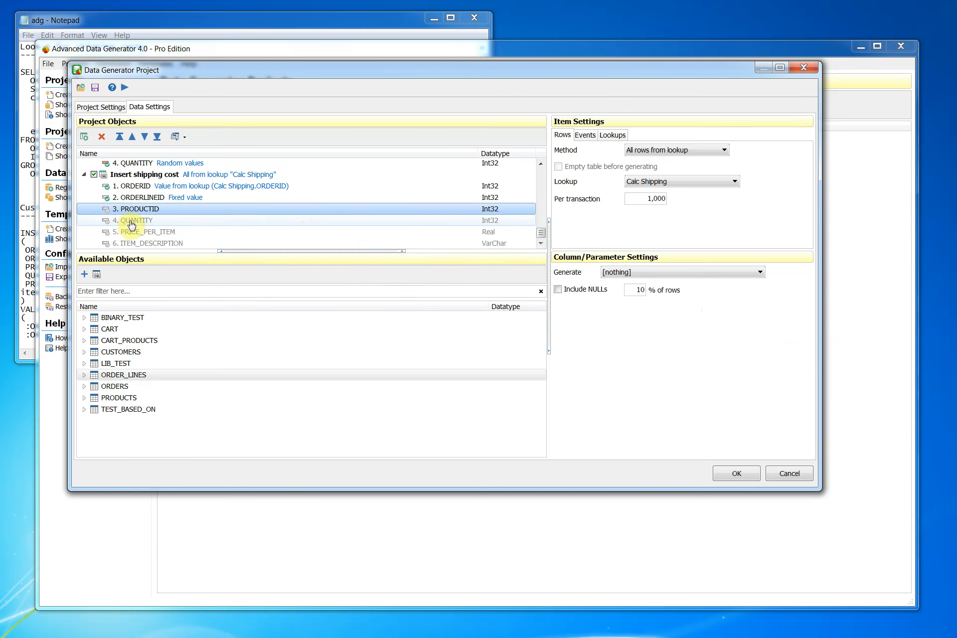
click(197, 283)
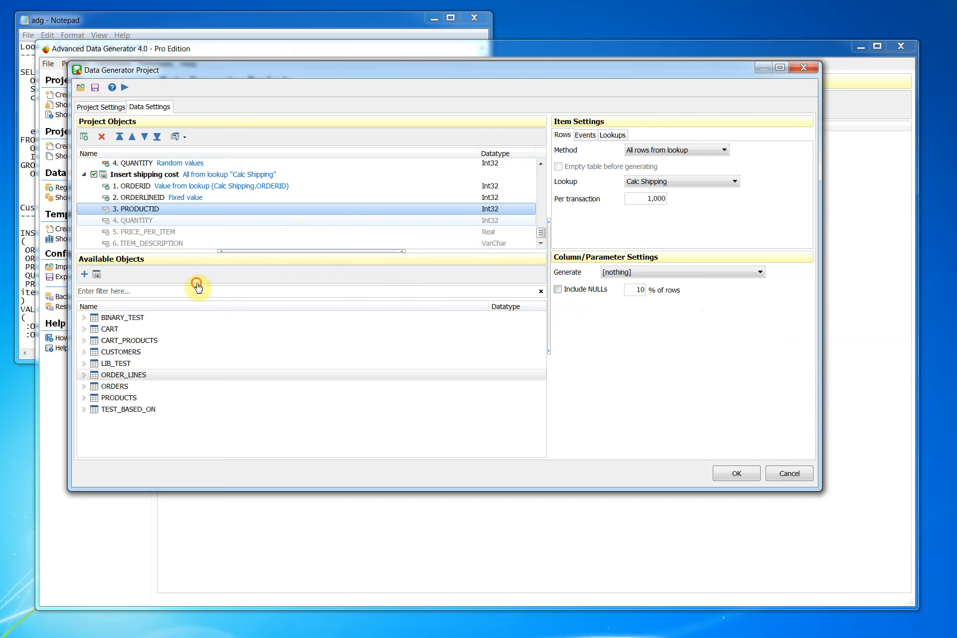
click(633, 273)
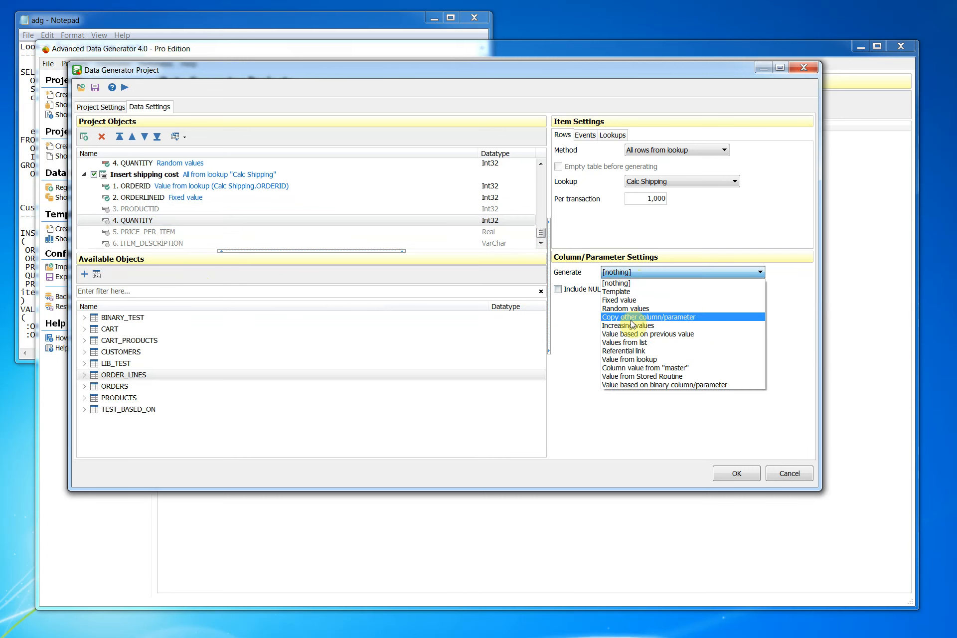
click(625, 360)
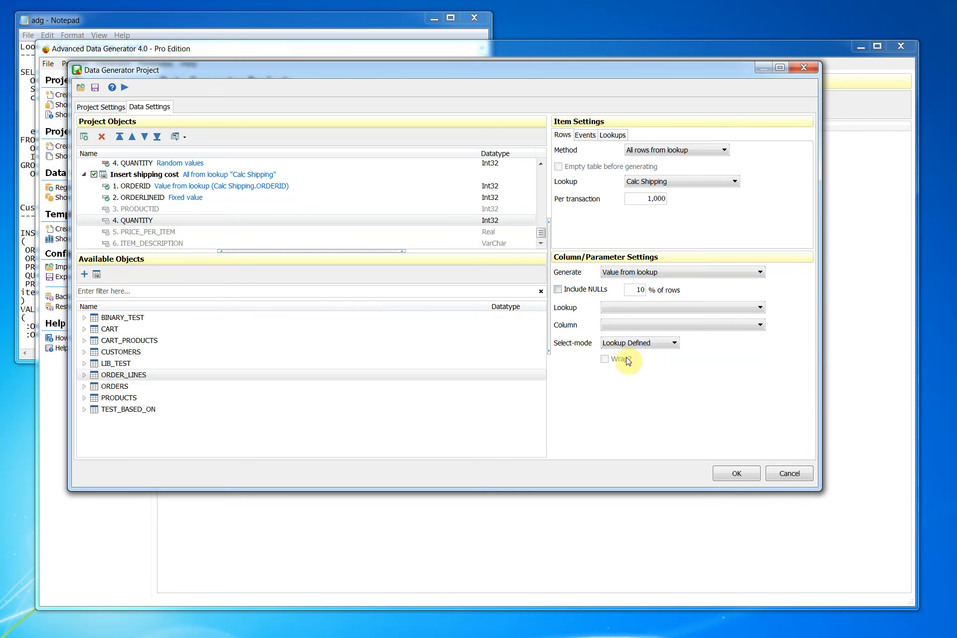
click(622, 309)
click(622, 319)
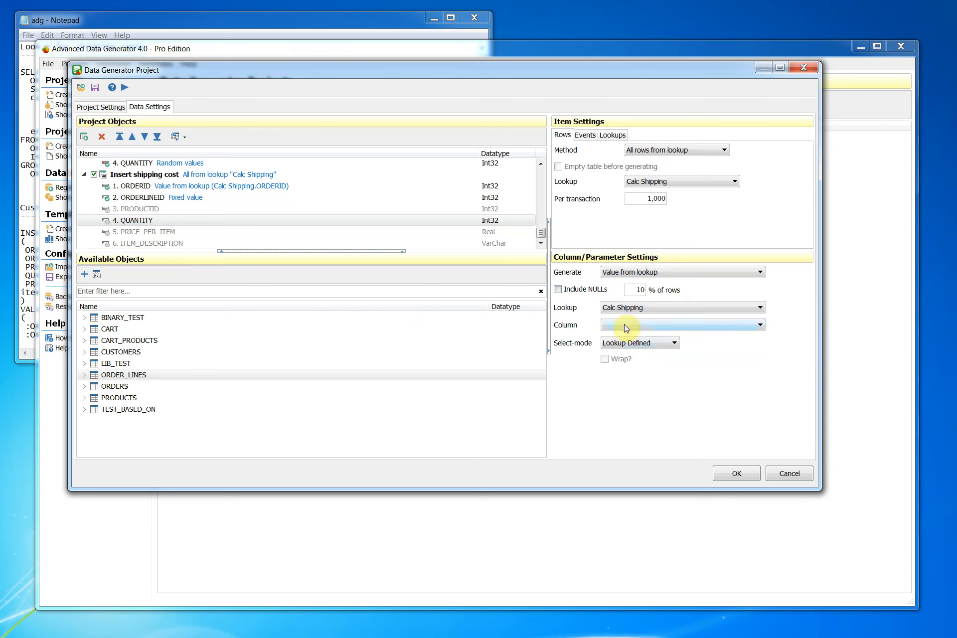
click(626, 325)
click(618, 353)
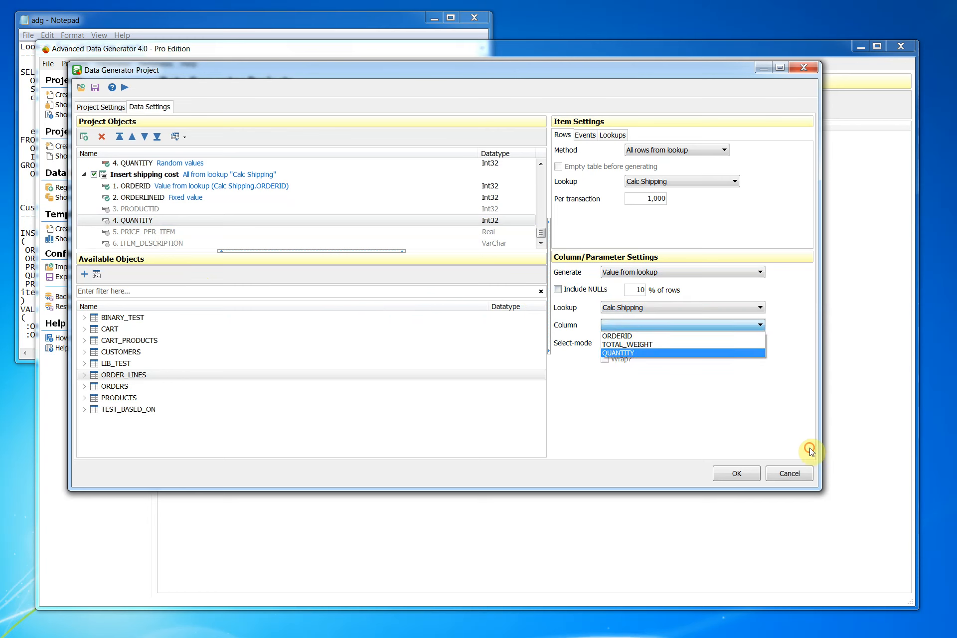
- Generate the PRICE_PER_ITEM parameter of "Insert shipping cost" as a fixed value of 7.5
click(205, 232)
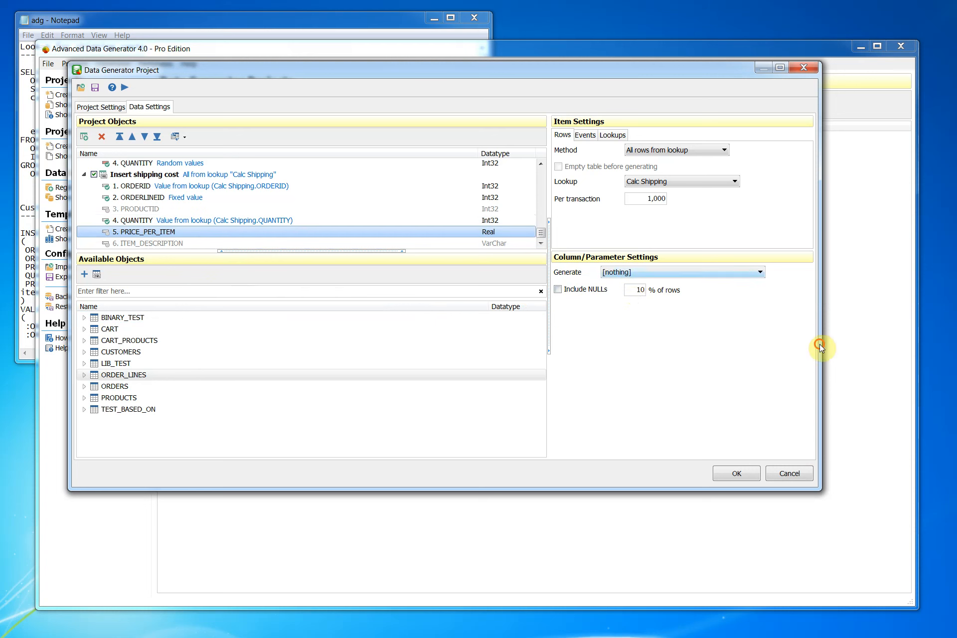
click(631, 273)
click(618, 300)
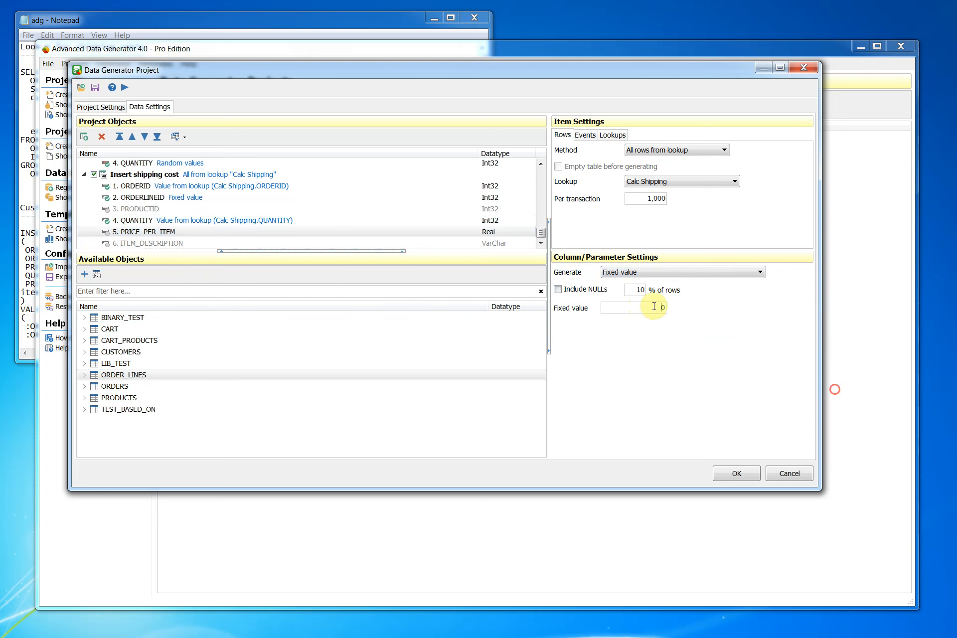
text(7.5)
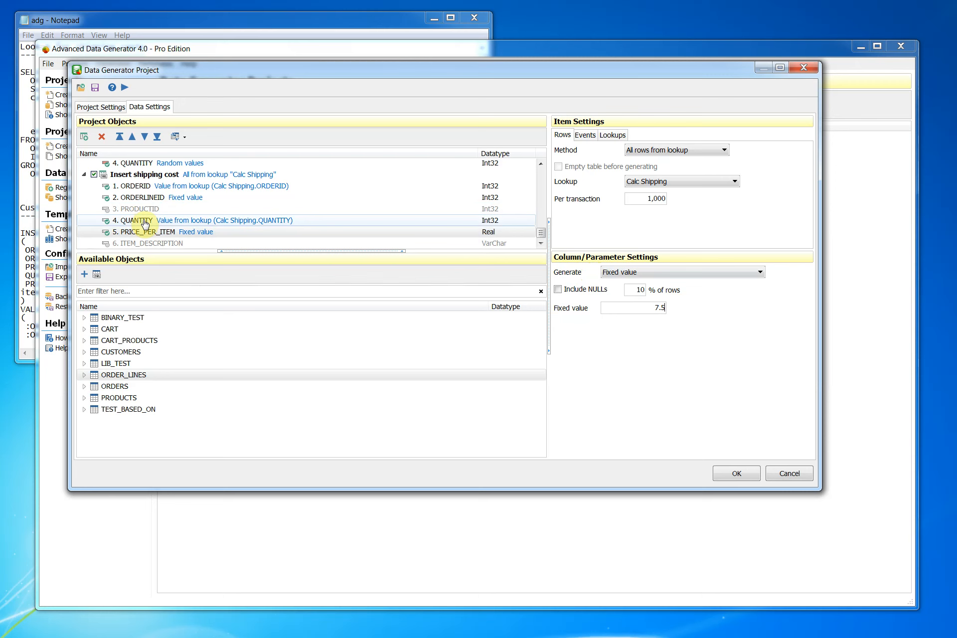
click(149, 232)
- Generate the ITEM_DESCRIPTION parameter of "Insert shipping cost" as the fixed value "Shipping and handling"
click(154, 246)
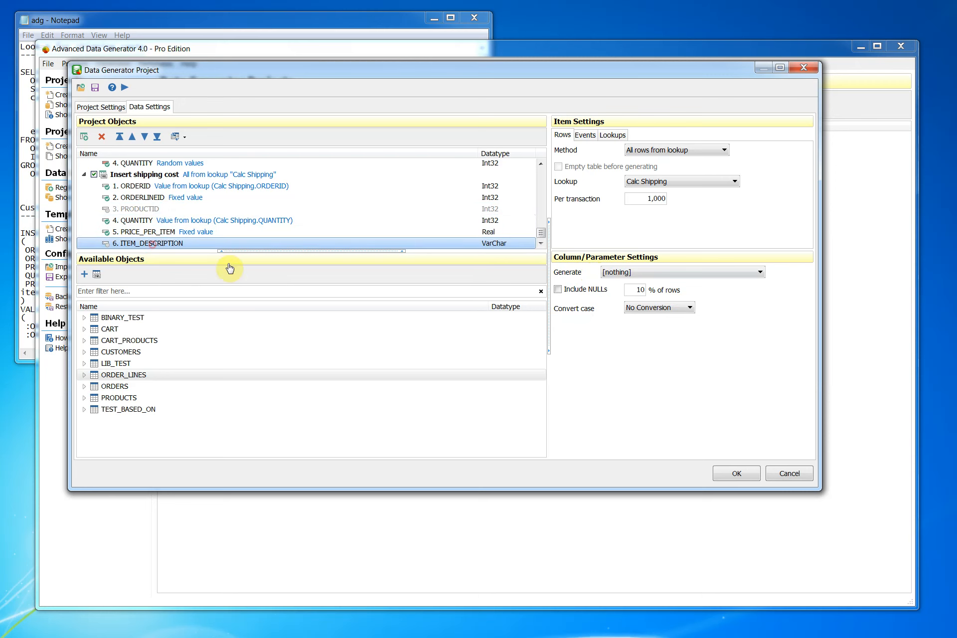
click(608, 272)
click(616, 299)
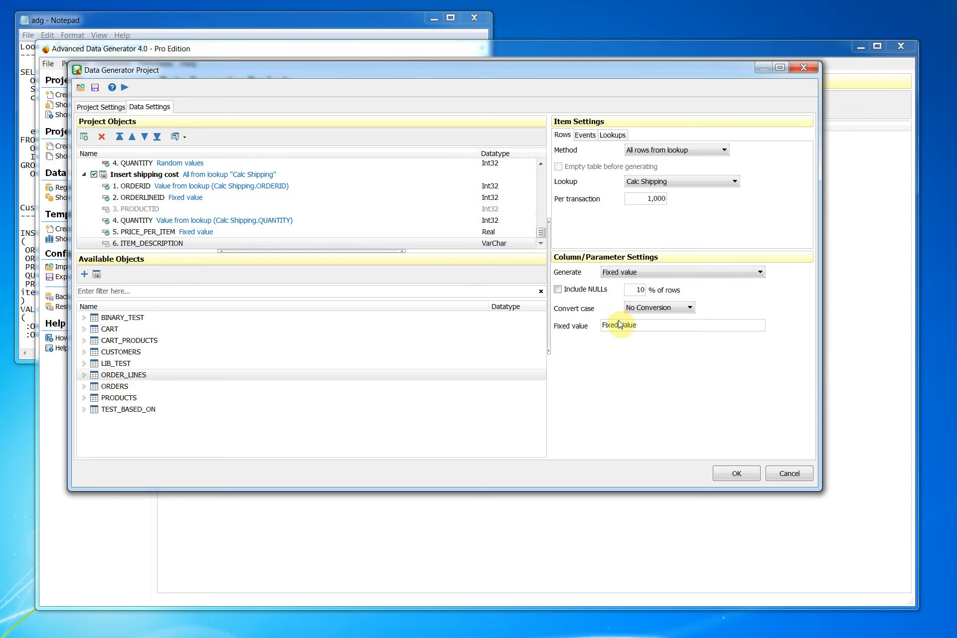
text(Shipping and handling)
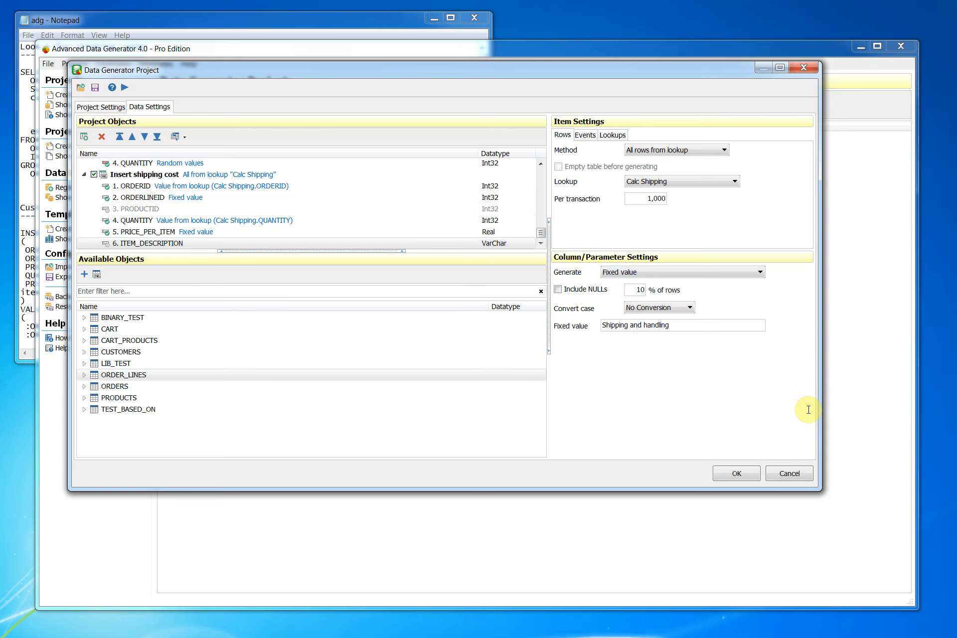
click(132, 243)
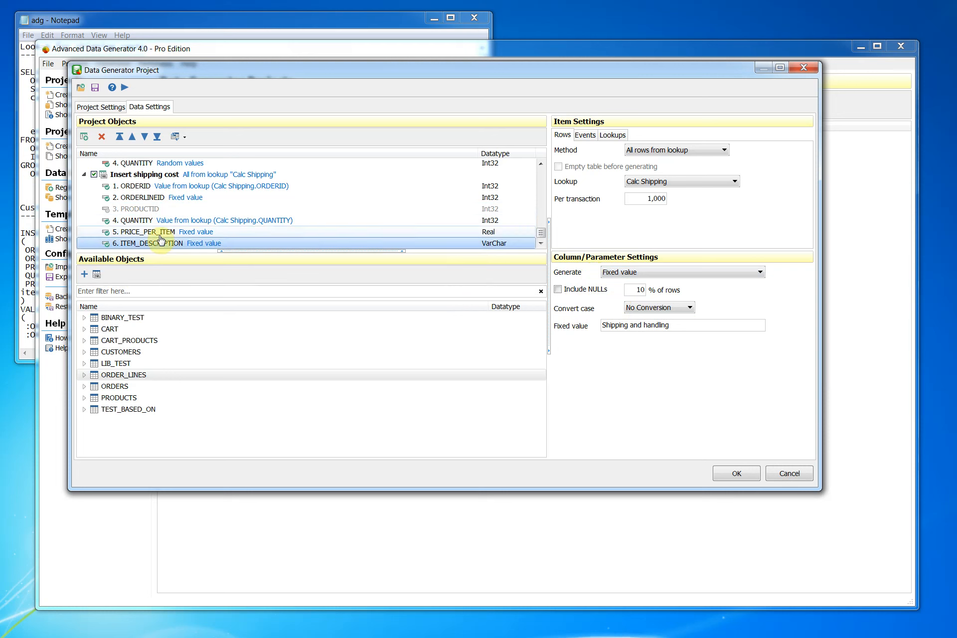
- Have the CART_PRODUCTS, CART and ORDER_LINES tables emptied before generating
click(209, 175)
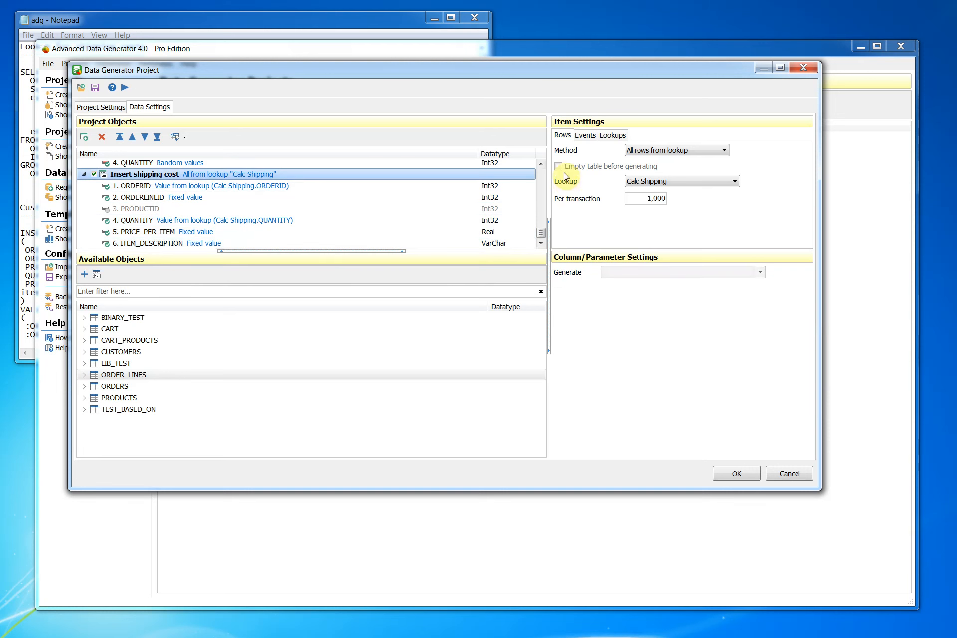
scroll(294, 213, up, 3)
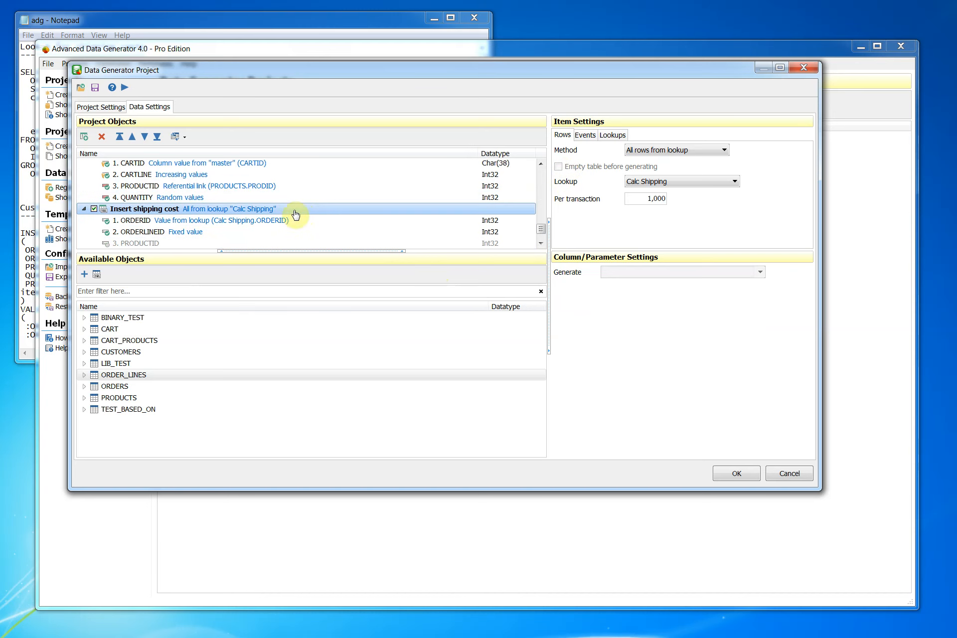
click(132, 222)
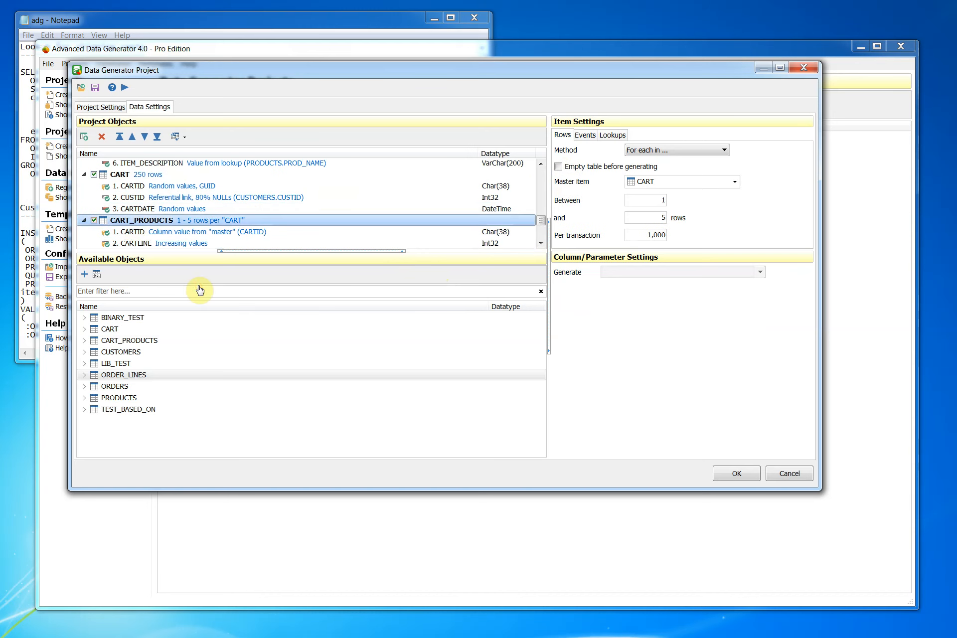
click(558, 166)
click(149, 175)
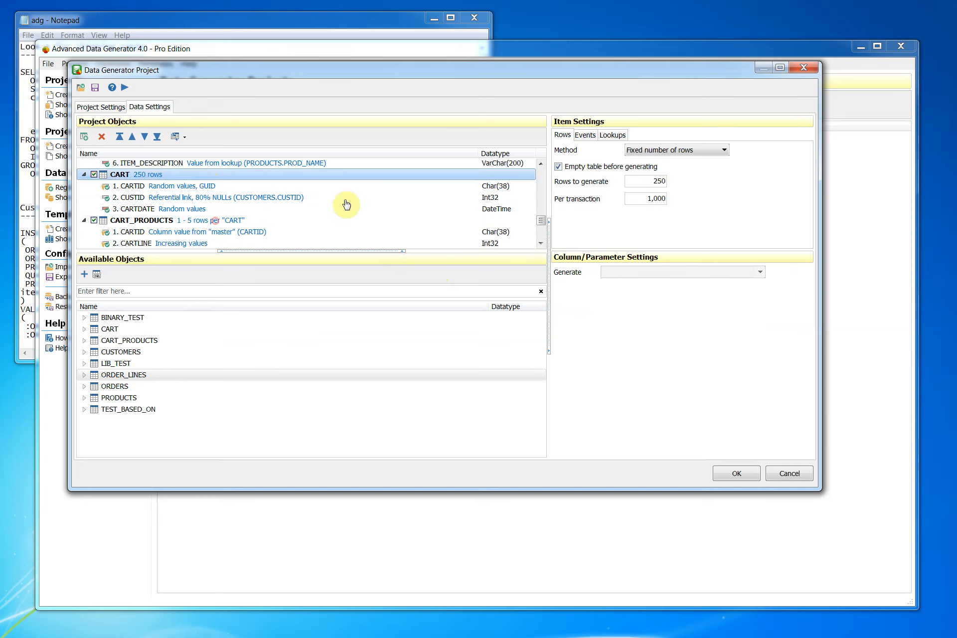
scroll(344, 203, up, 2)
click(134, 163)
scroll(149, 194, up, 2)
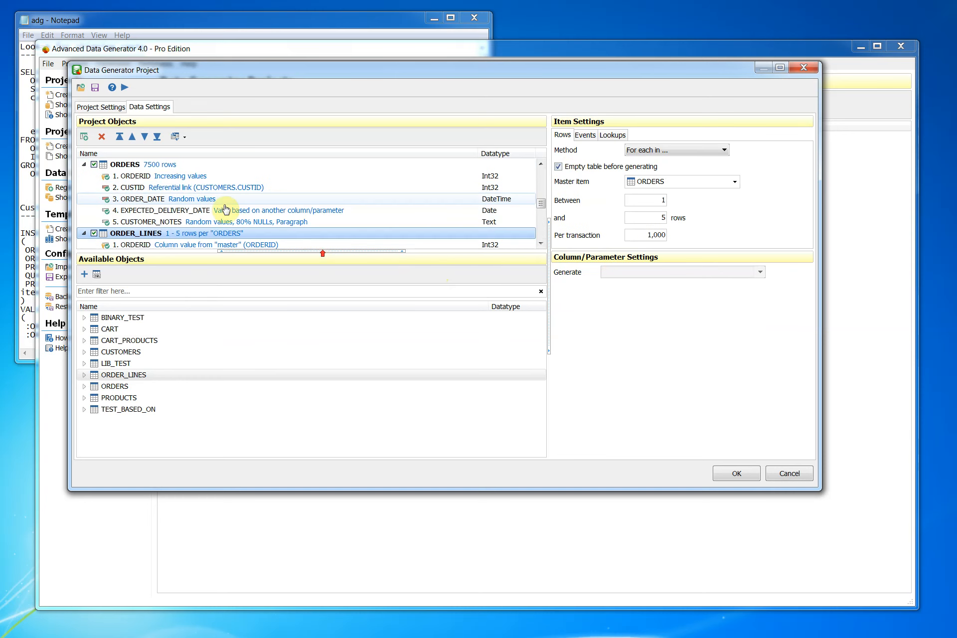
- Have the ORDERS item based on the CUSTOMERS lookup, the CUSTOMERS table and the PRODUCTS table emptied before generating
click(127, 164)
scroll(334, 264, up, 2)
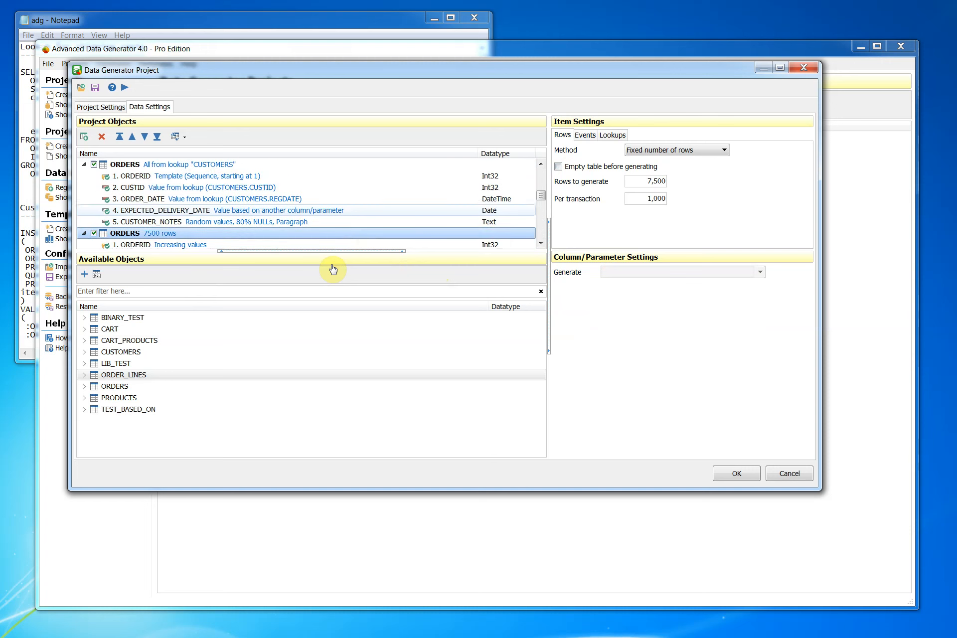
click(126, 164)
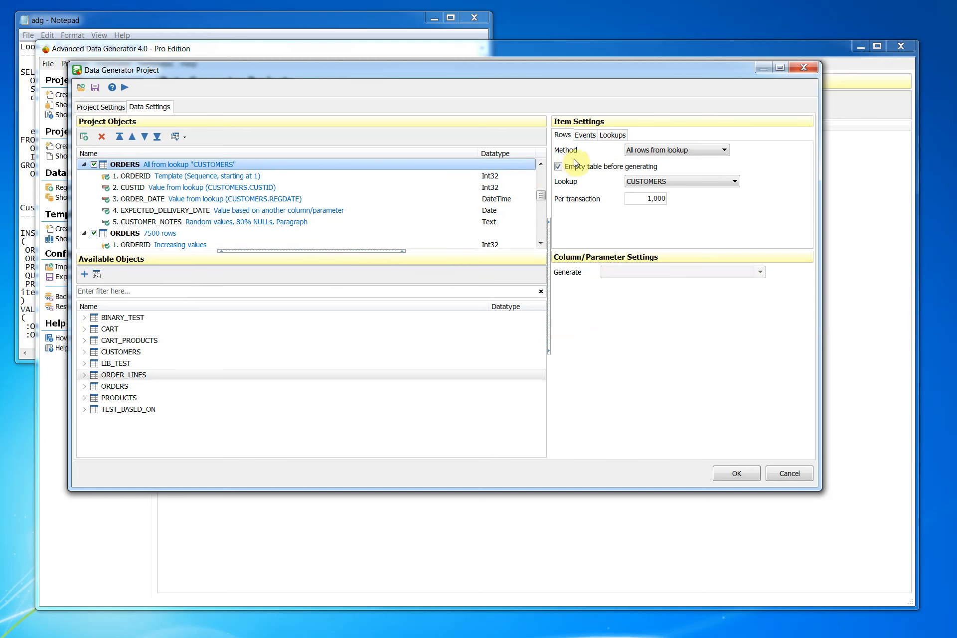
scroll(309, 204, up, 3)
scroll(316, 224, up, 1)
click(150, 199)
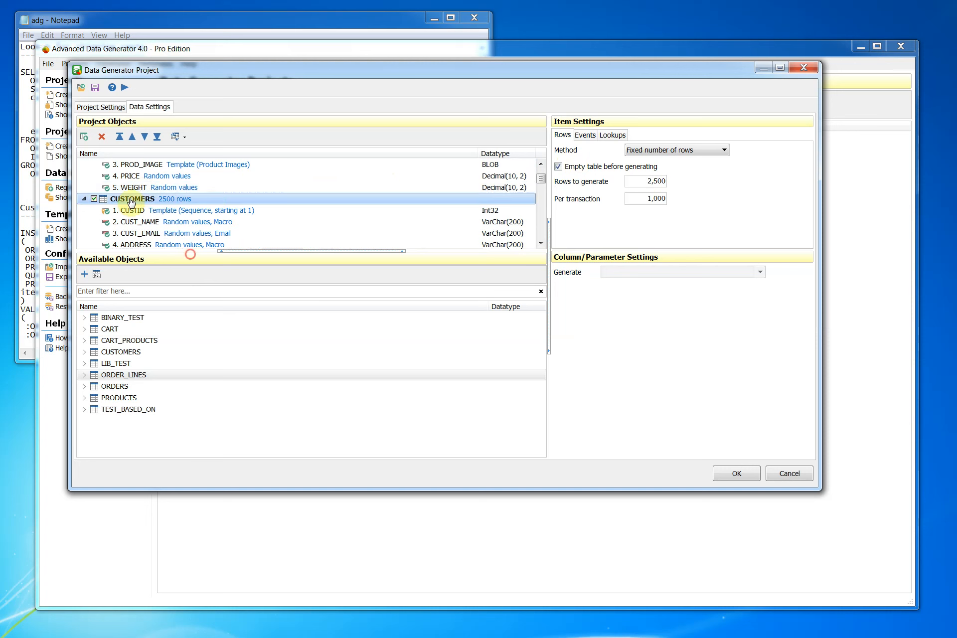
scroll(302, 246, up, 1)
click(148, 165)
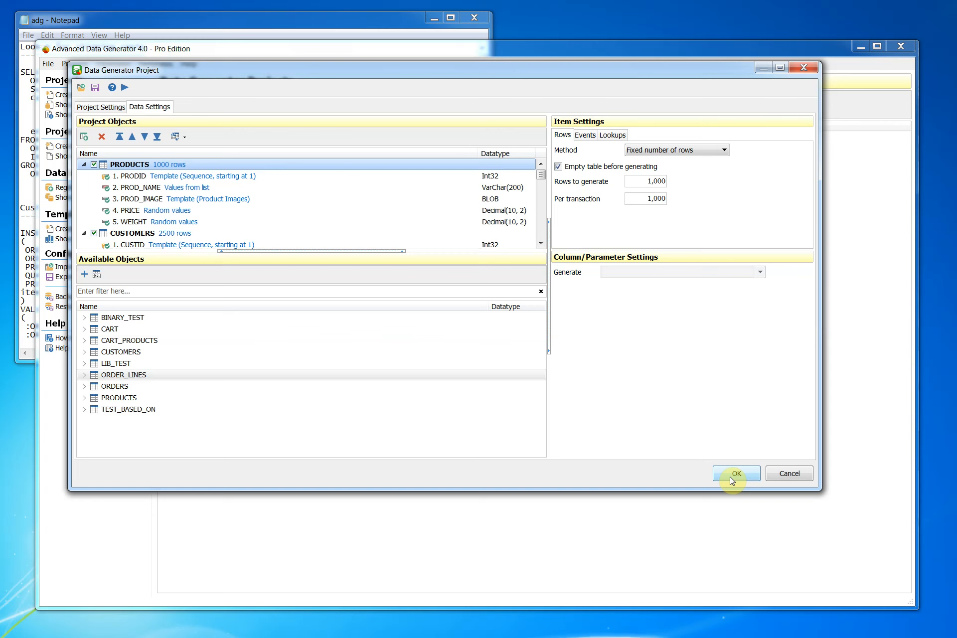
- Run the Sample Project for the ADG Sample Database (Firebird) and confirm the run
click(123, 89)
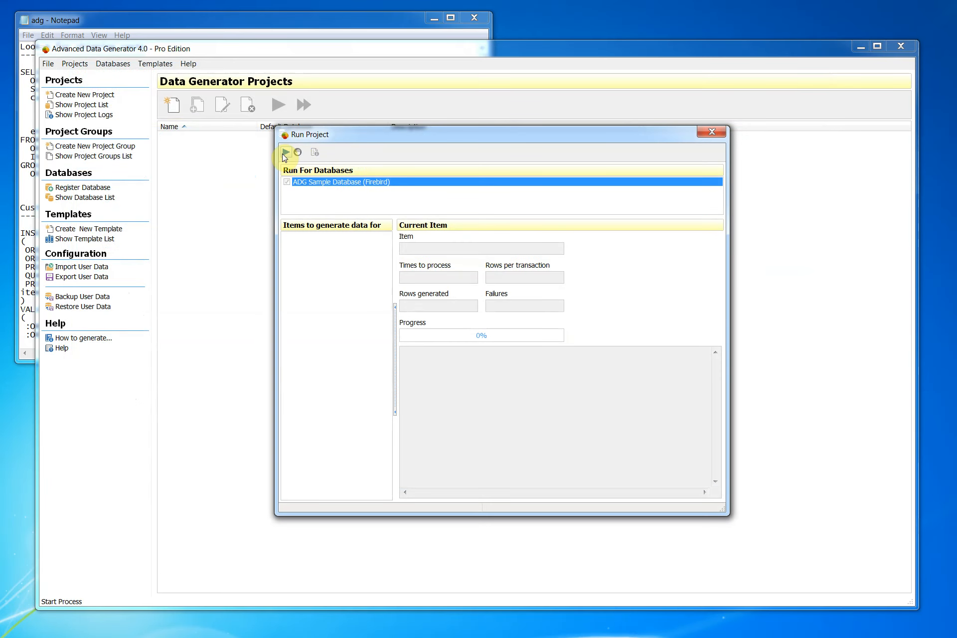
click(285, 153)
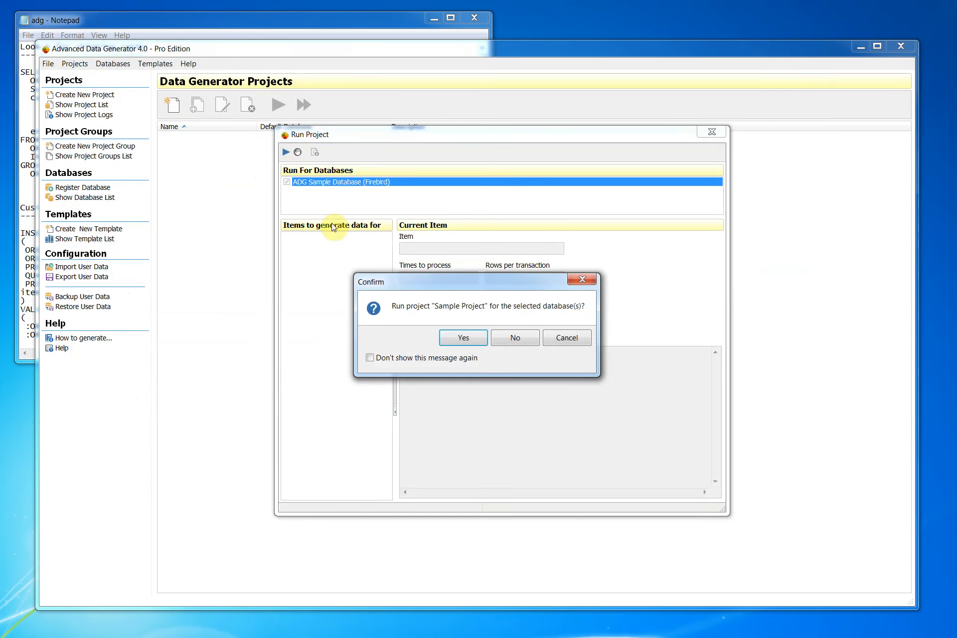
click(463, 337)
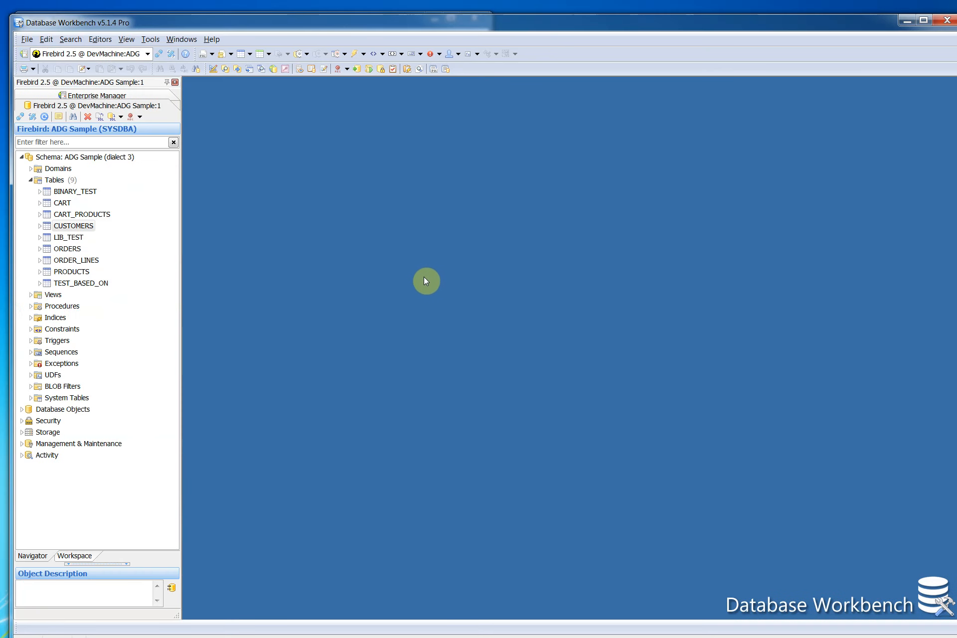
- Switch to Database Workbench, browse the CUSTOMERS table's data and examine the generated names, e-mails, addresses and registration dates
click(87, 227)
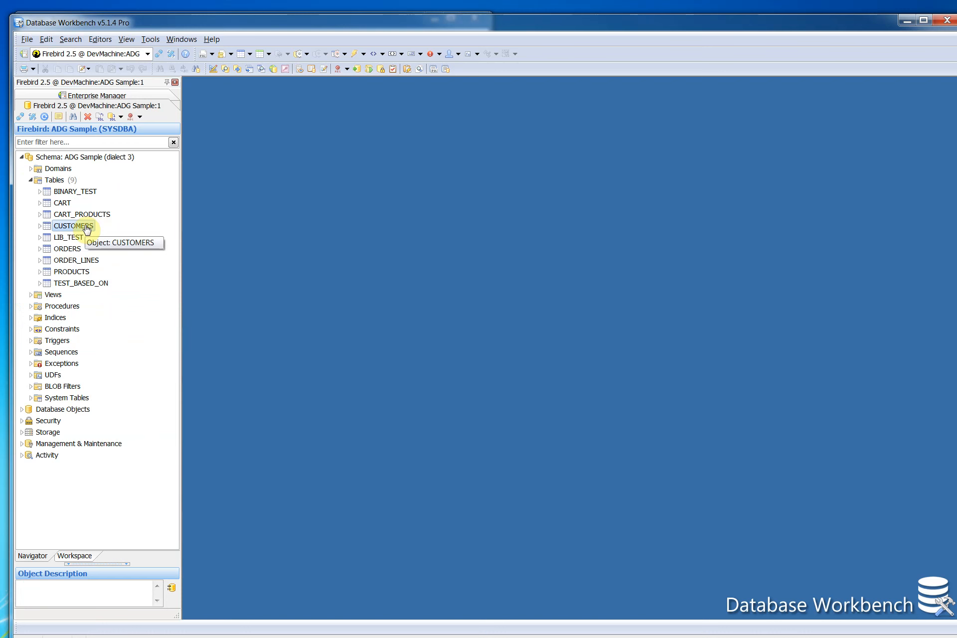
right_click(86, 227)
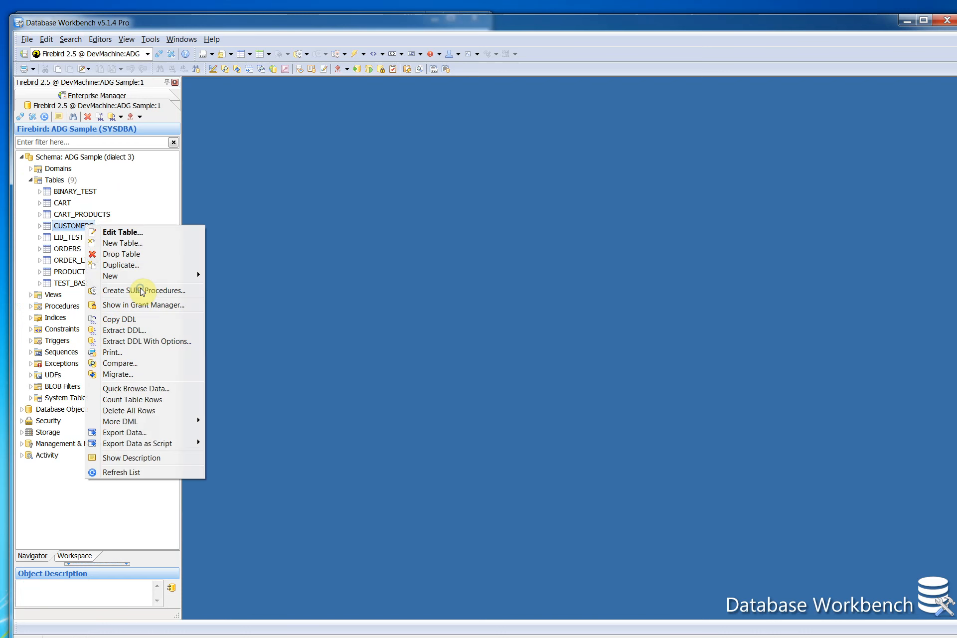
click(115, 389)
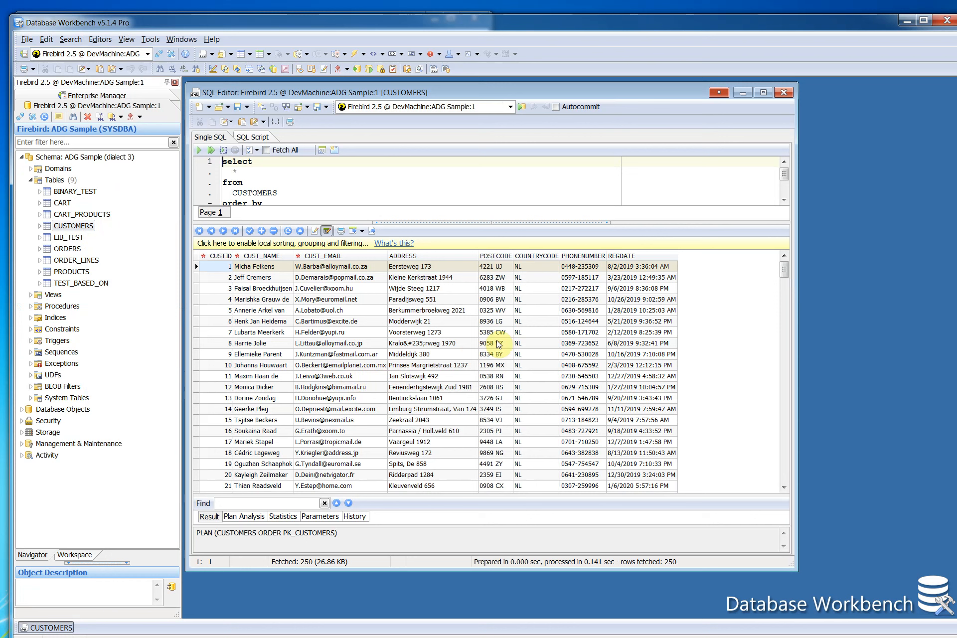
click(262, 299)
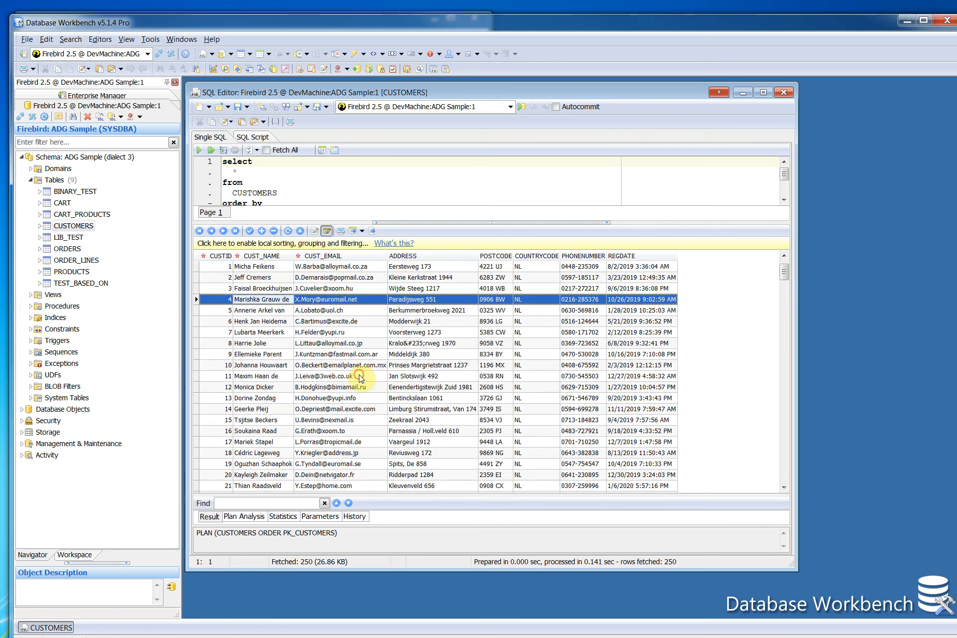
click(347, 302)
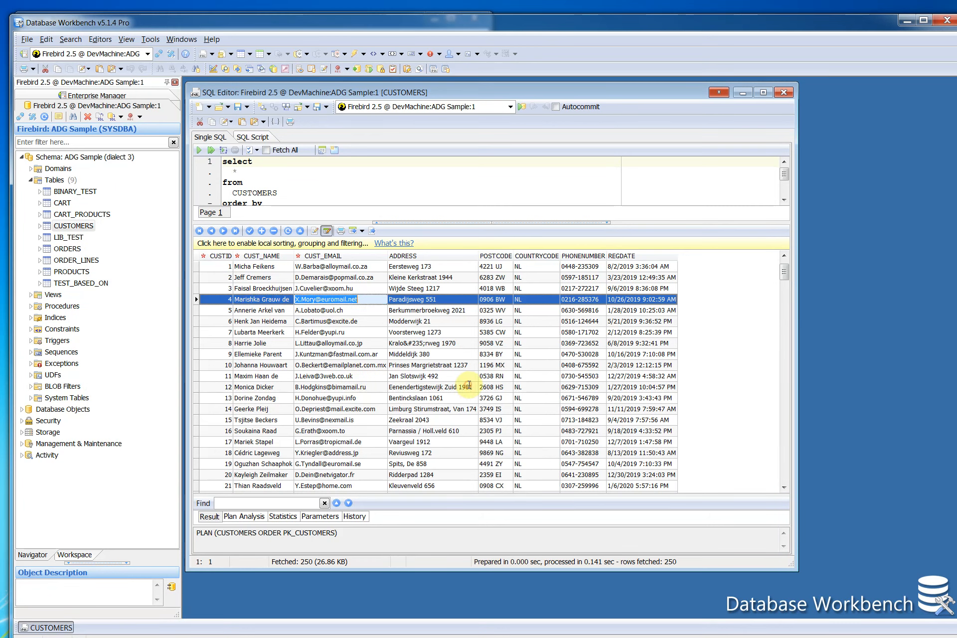
click(438, 309)
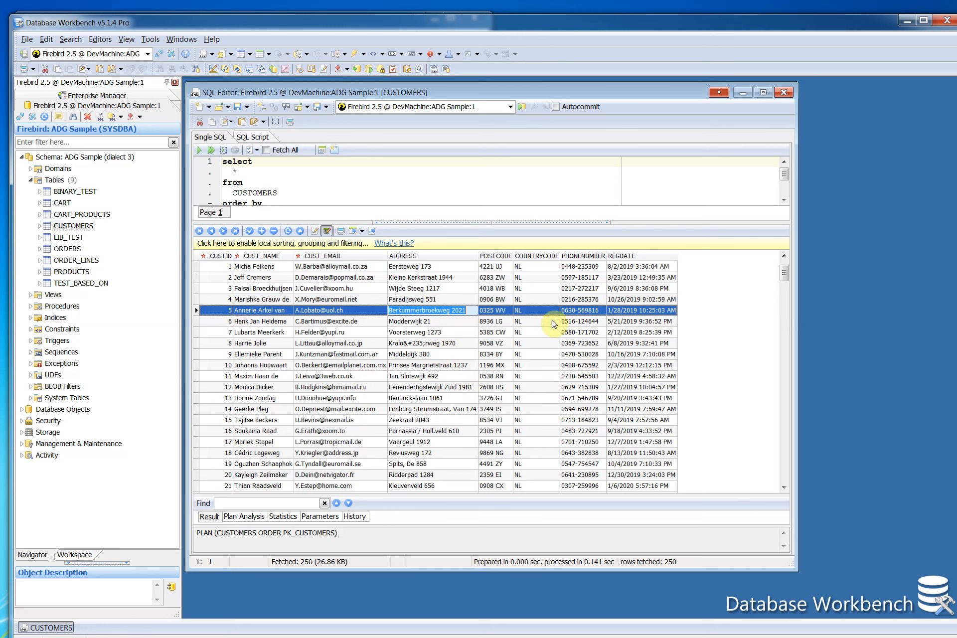
click(648, 332)
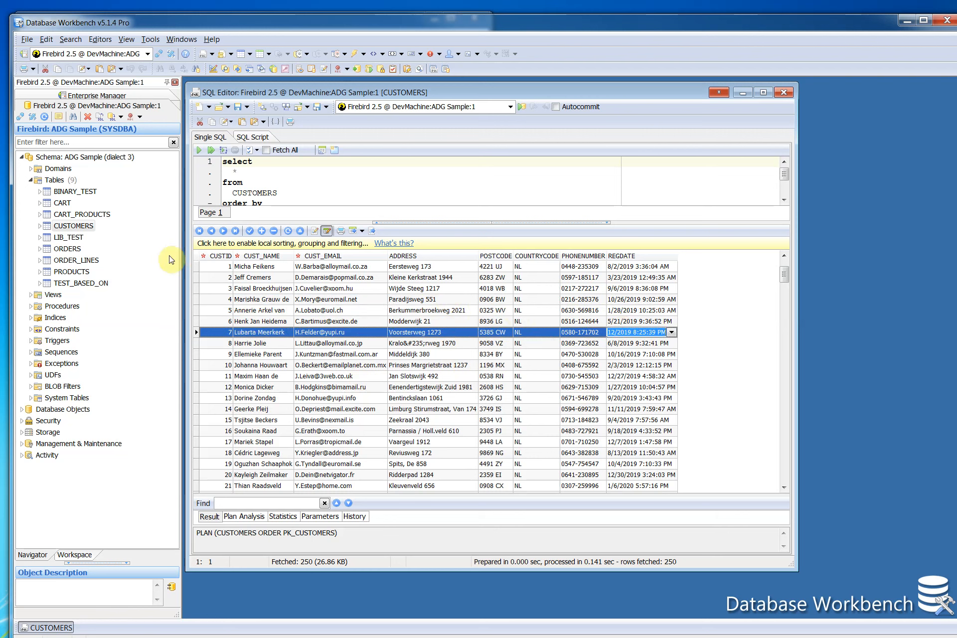
- Browse the PRODUCTS table's data, view the PROD_IMAGE pictures of several rows with their prices and weights, and close the result
right_click(76, 277)
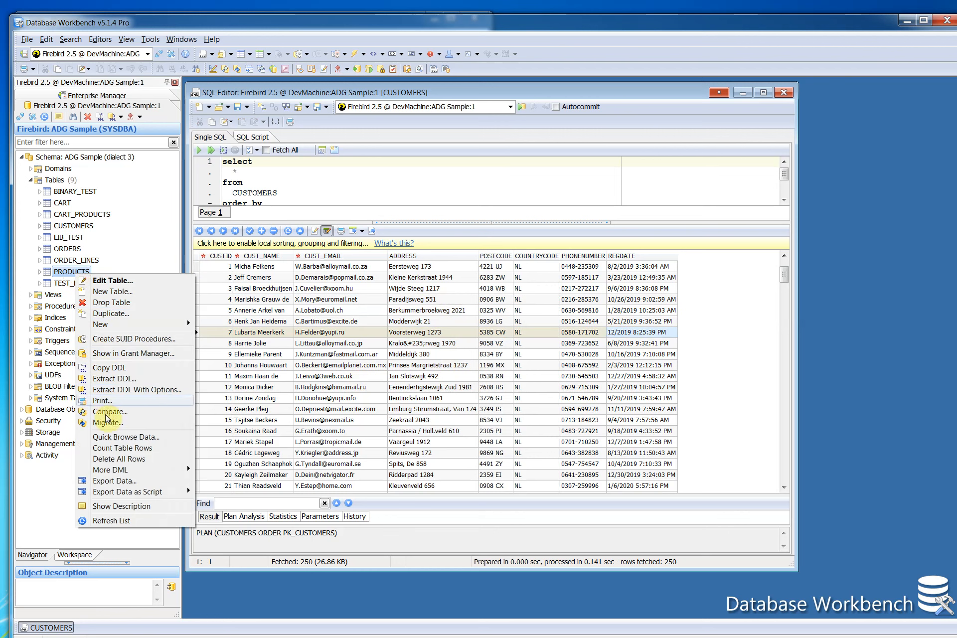
click(119, 433)
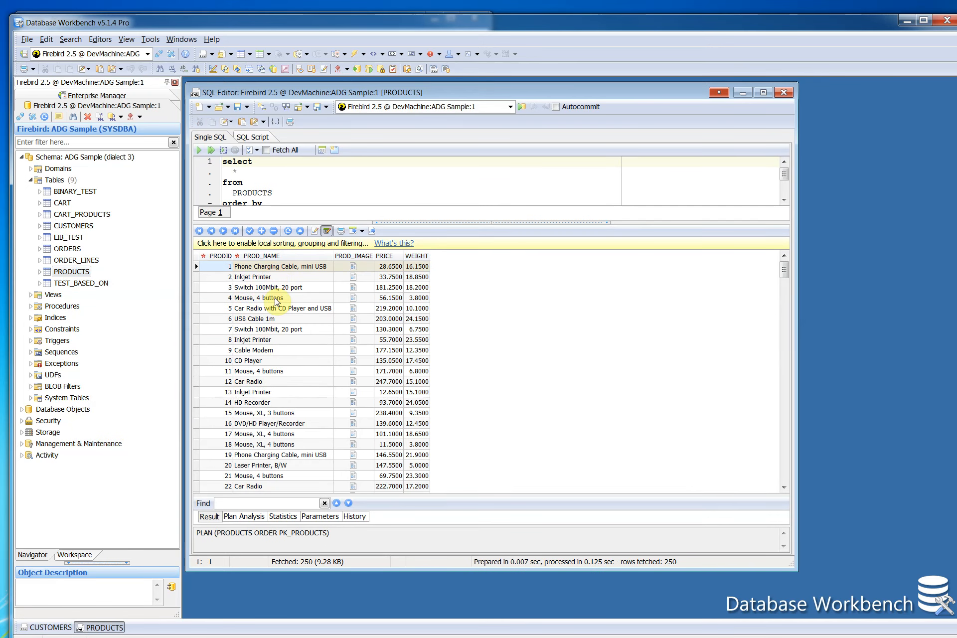
double_click(353, 297)
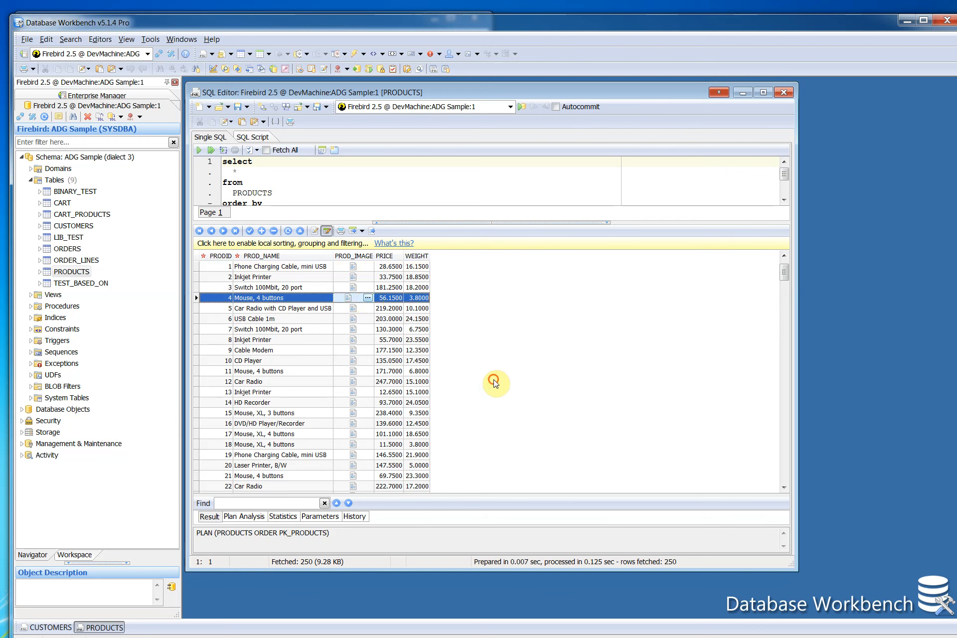
click(330, 309)
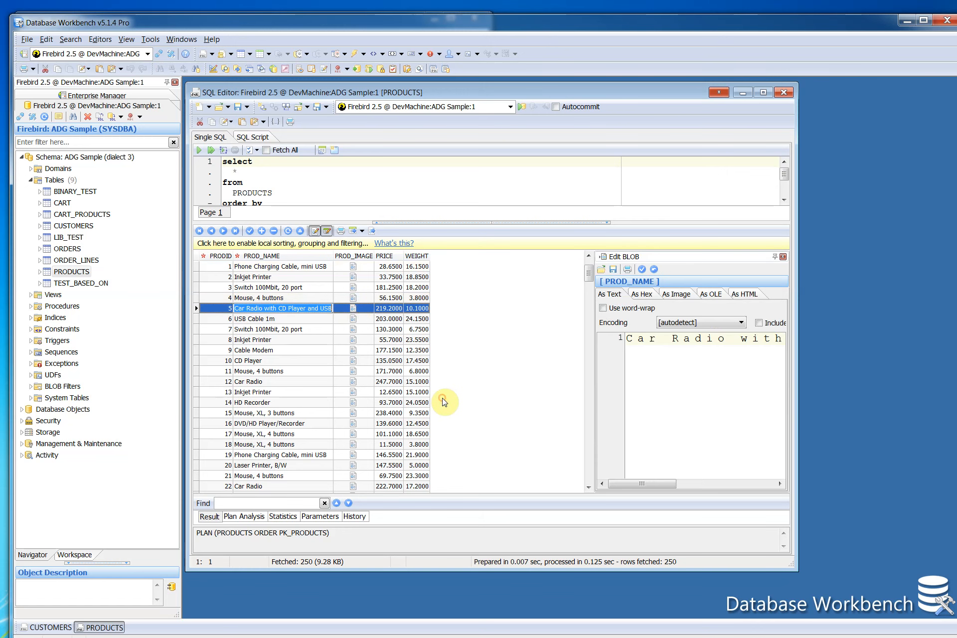
click(354, 318)
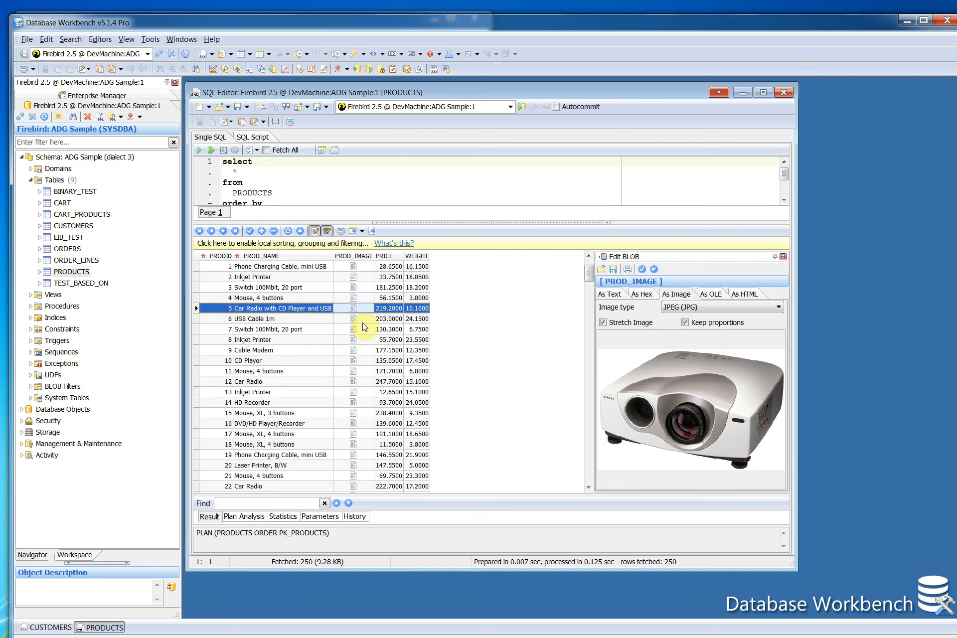
click(361, 344)
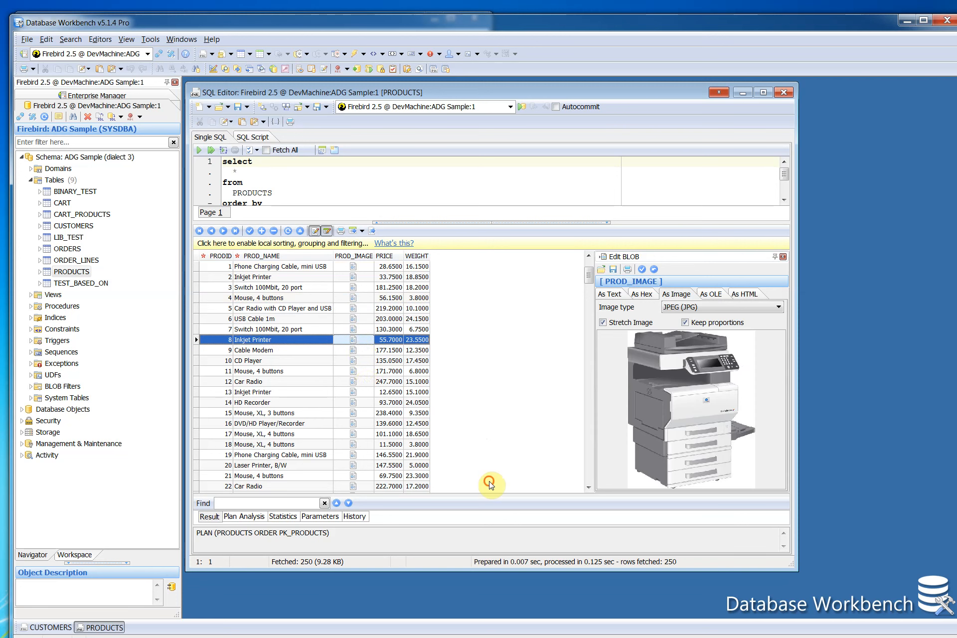
click(409, 381)
click(391, 287)
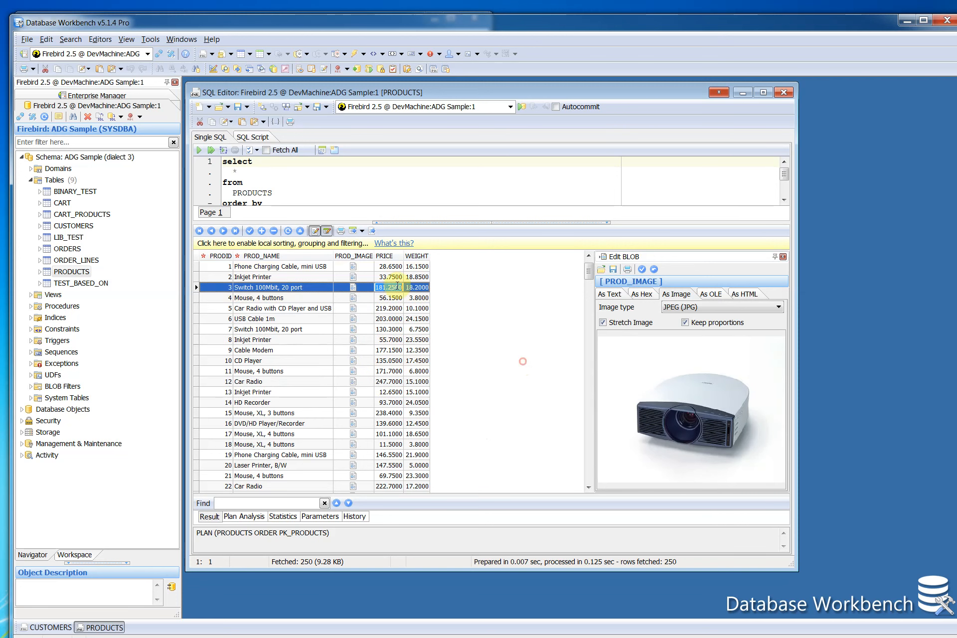
click(417, 277)
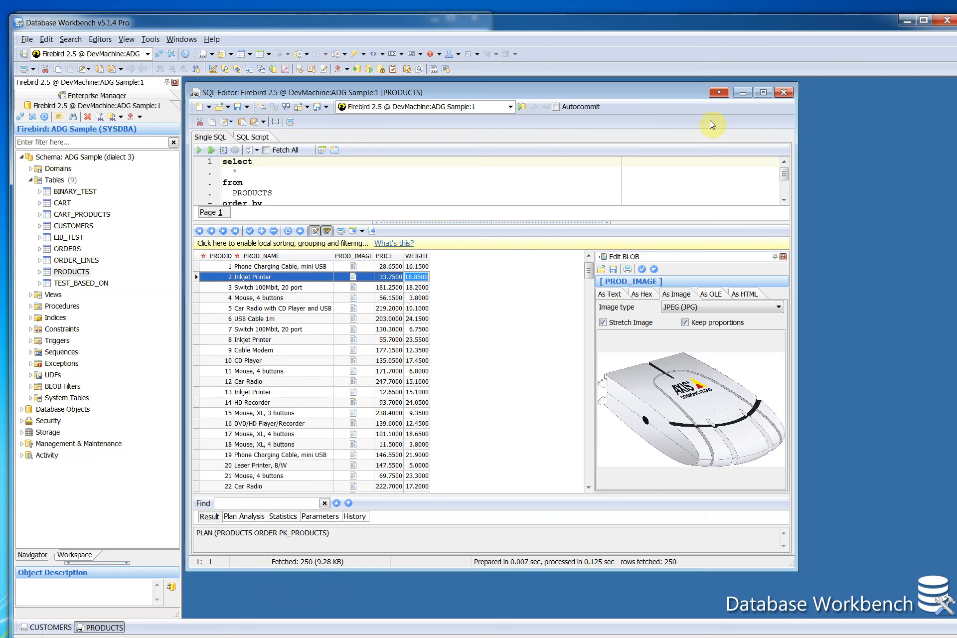
click(718, 93)
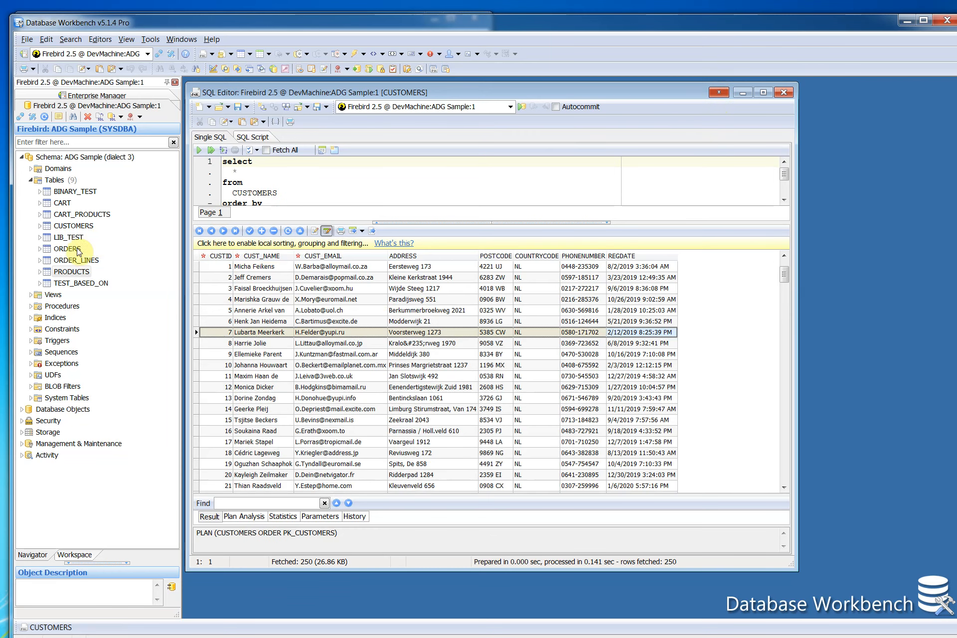
- Browse the ORDERS table's data, examine the customer IDs, dates and customer notes, and close the result
right_click(69, 253)
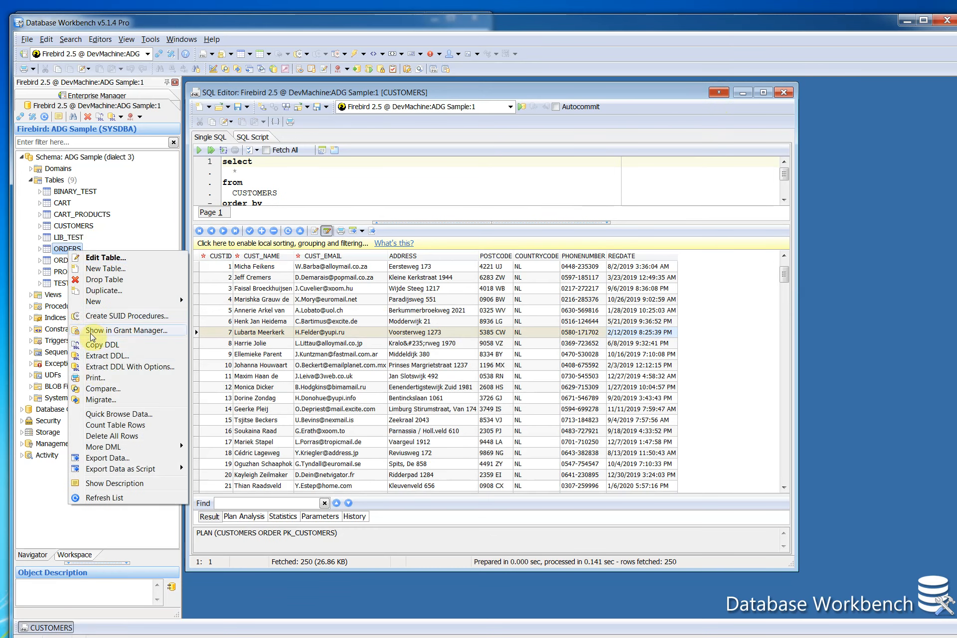
click(96, 415)
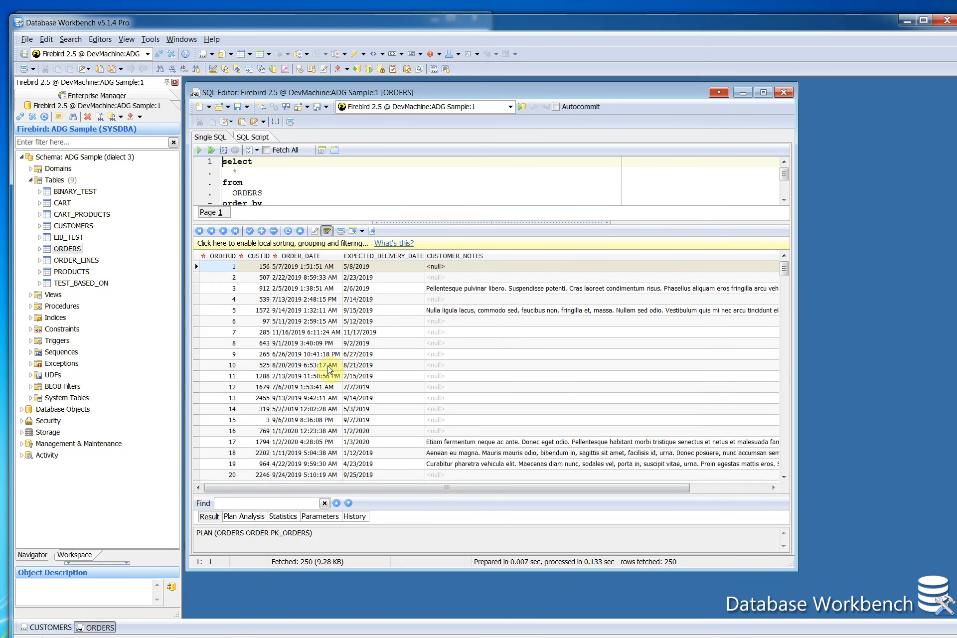
click(255, 409)
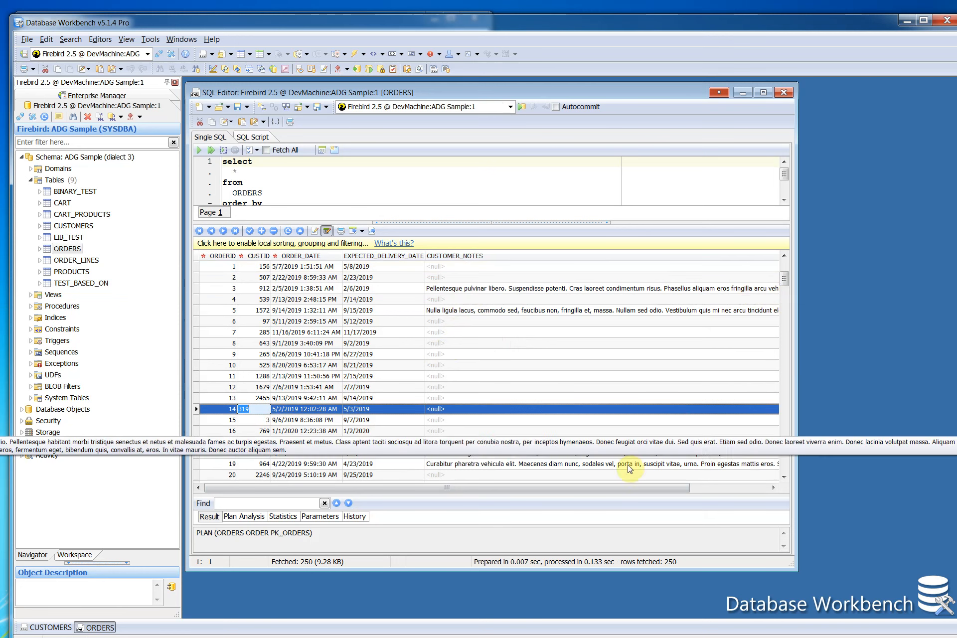
drag(689, 492, 692, 492)
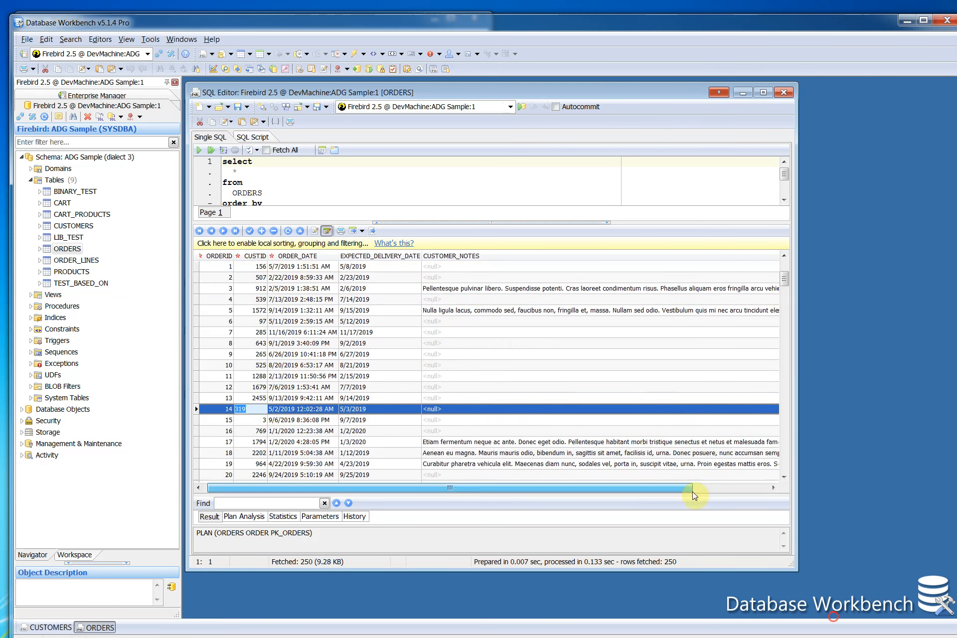
click(718, 93)
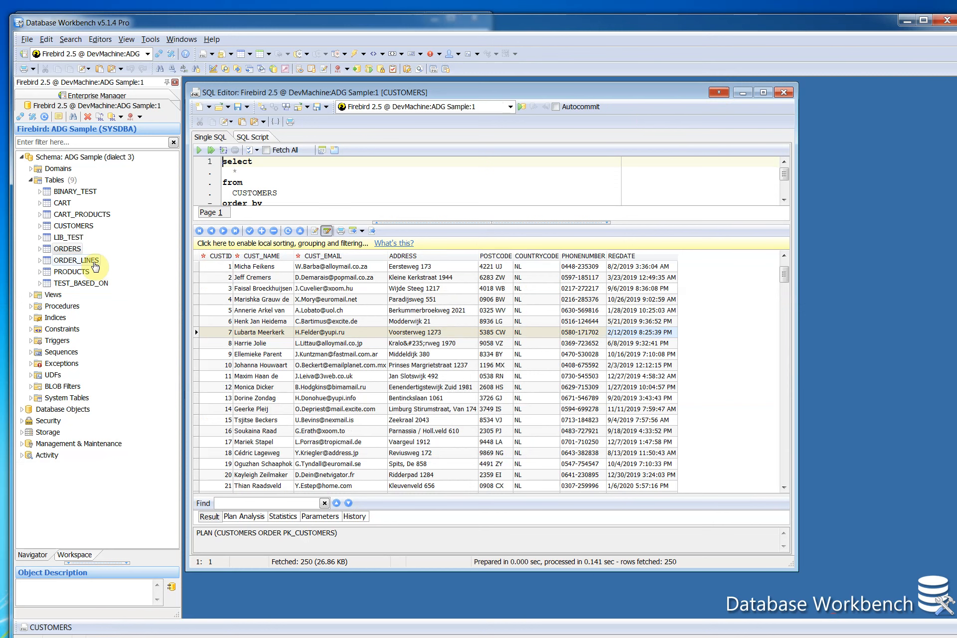
- Browse the ORDER_LINES table's data and enlarge the query area to show the complete ORDERID, ORDERLINEID sort clause
right_click(95, 264)
click(145, 424)
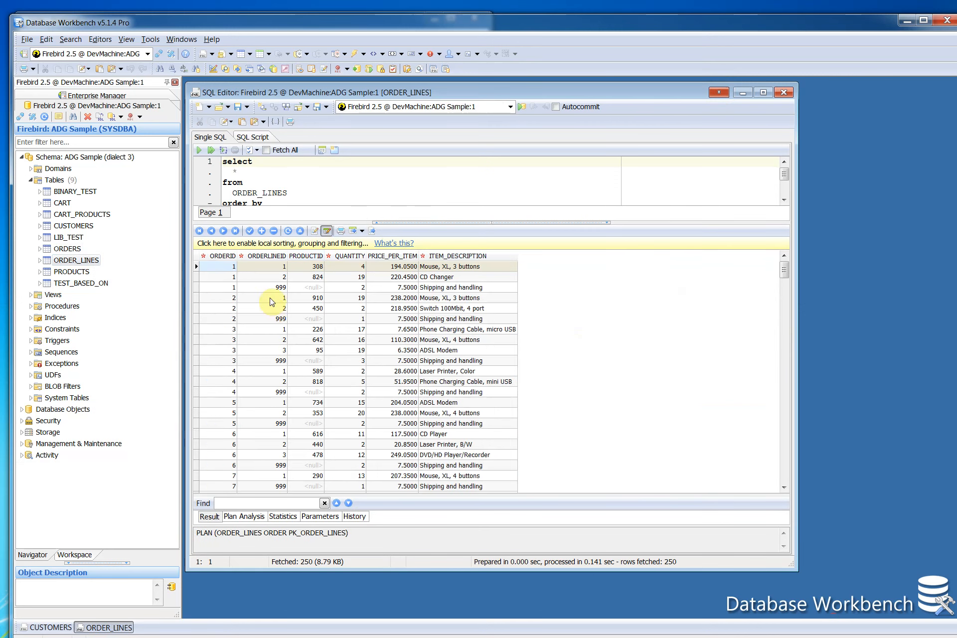
drag(269, 223, 270, 243)
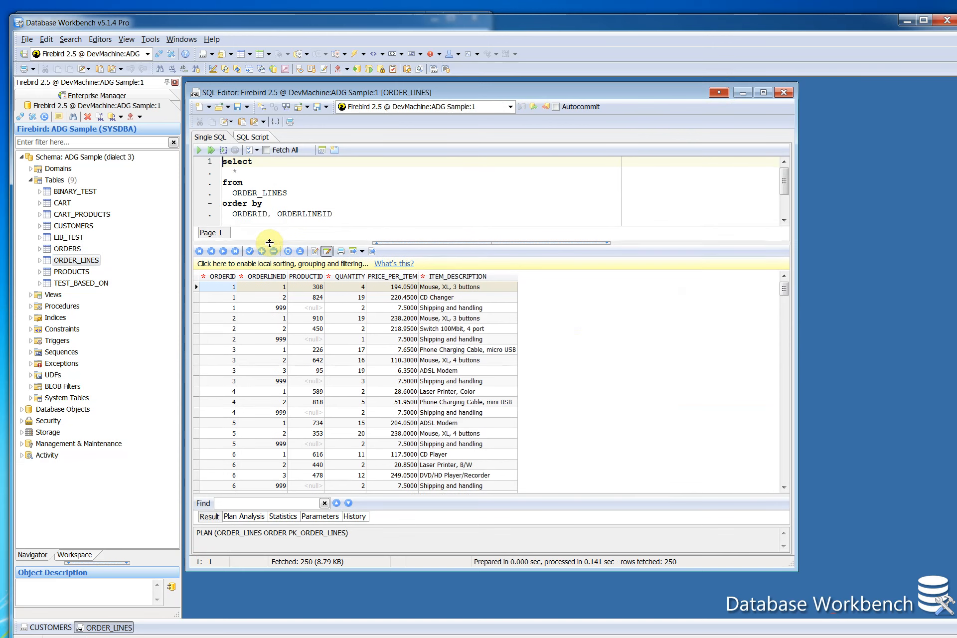
click(247, 215)
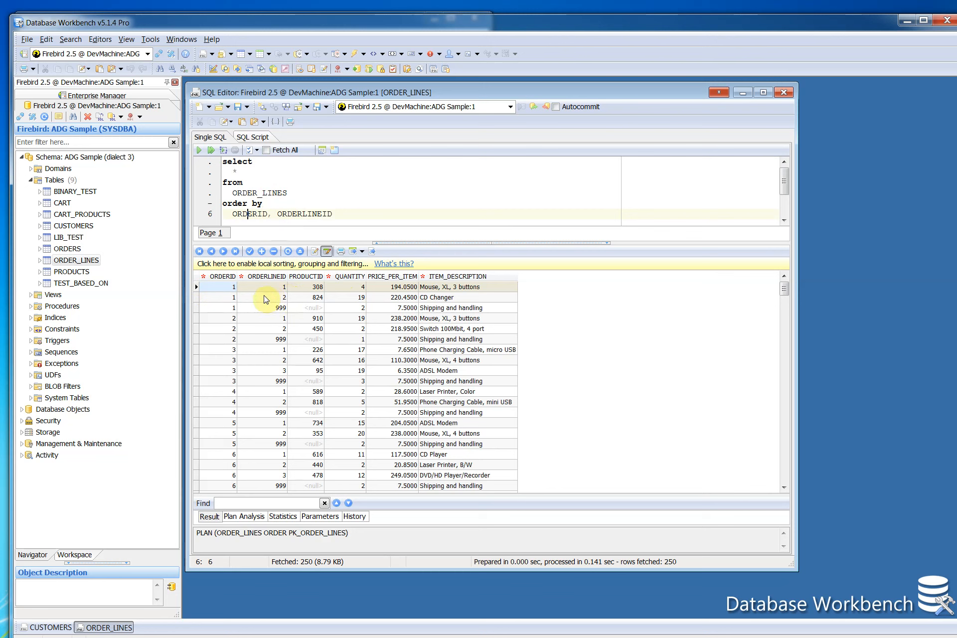
- Examine the product lines and the shipping and handling quantities of orders 1 to 3 in the ORDER_LINES data
click(198, 288)
key(Down)
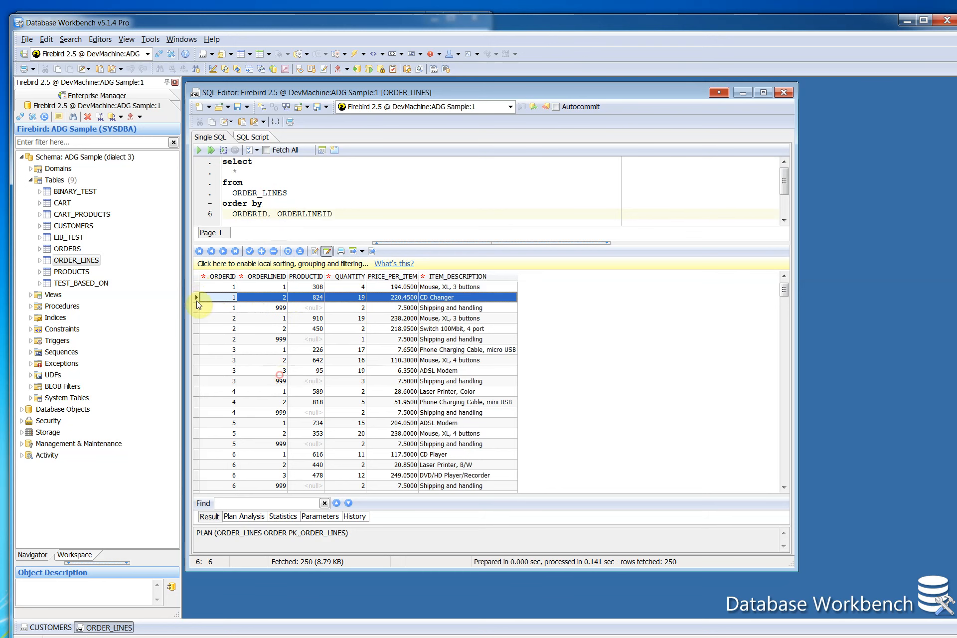
key(Down)
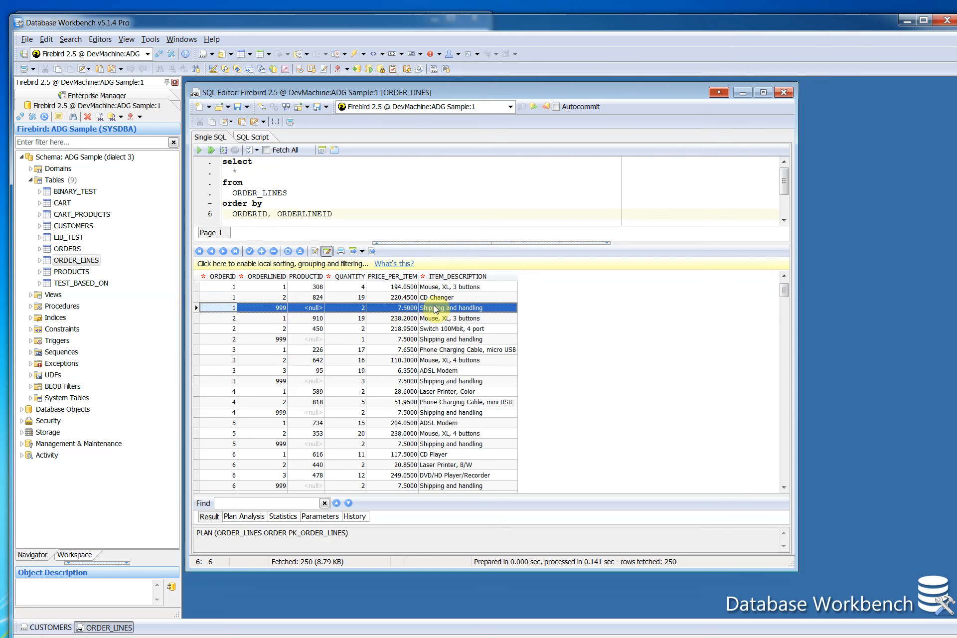
click(218, 318)
click(218, 329)
click(218, 350)
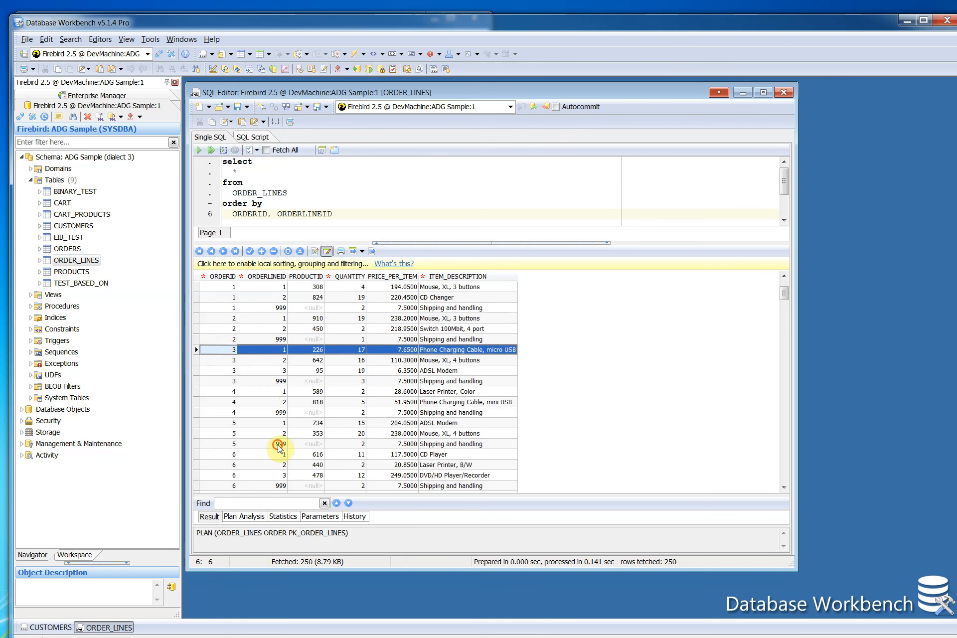
click(200, 360)
click(200, 370)
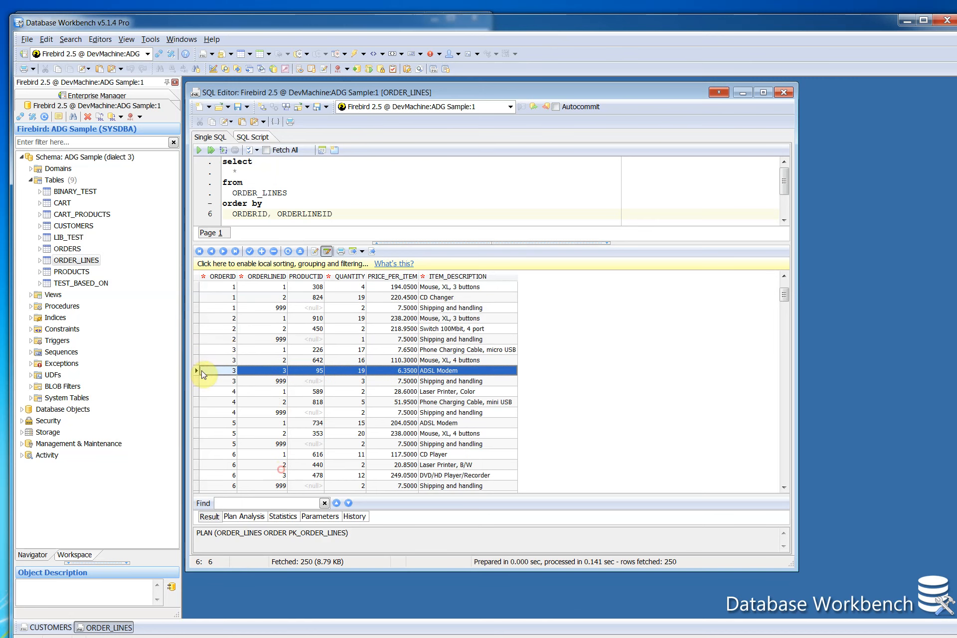
click(355, 382)
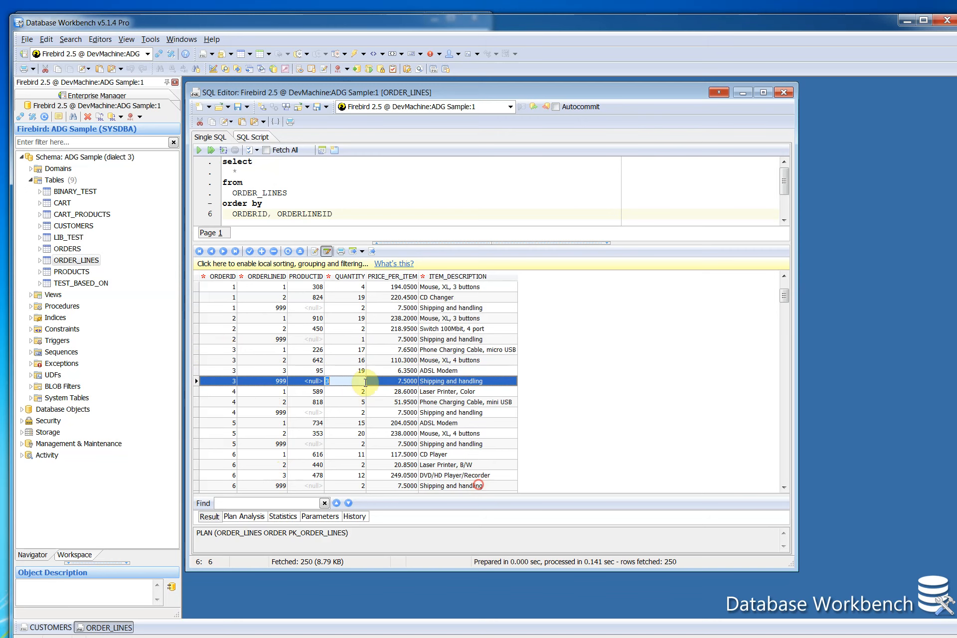
- Check the shipping and handling quantities against the product lines for orders 12 and 13 further down the ORDER_LINES data
click(278, 422)
scroll(377, 533, down, 13)
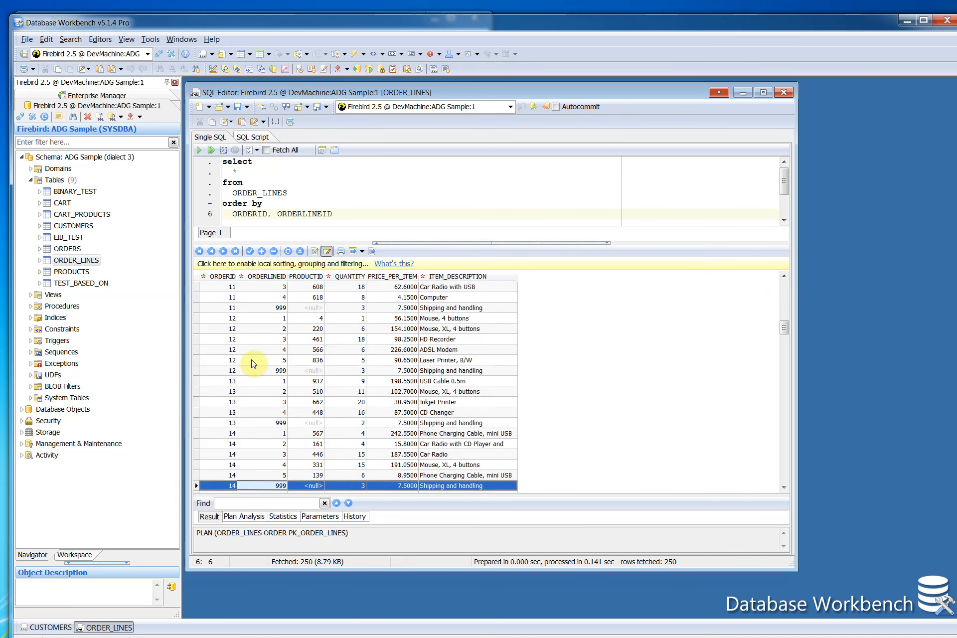
click(201, 319)
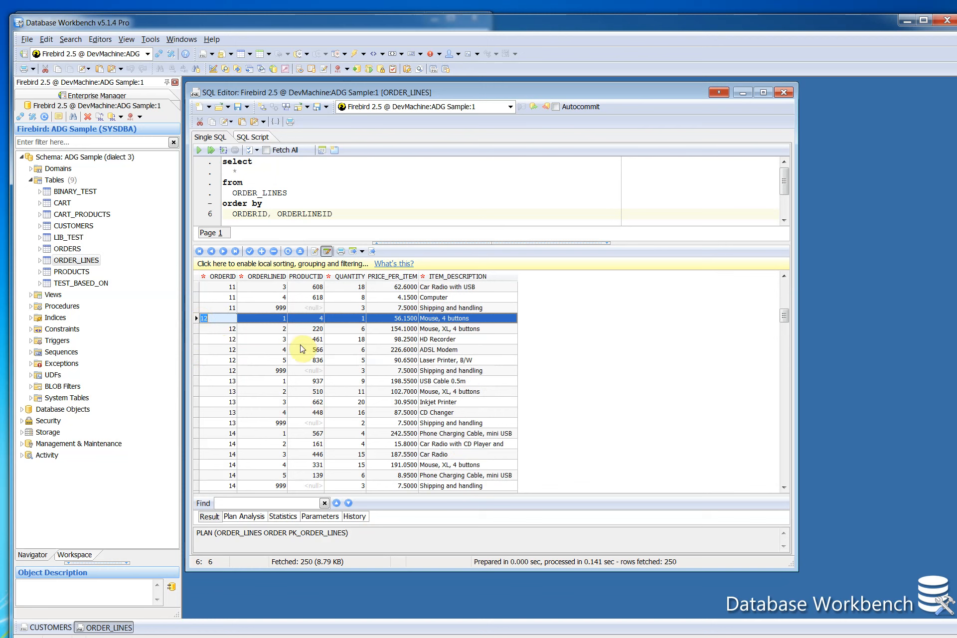
click(349, 370)
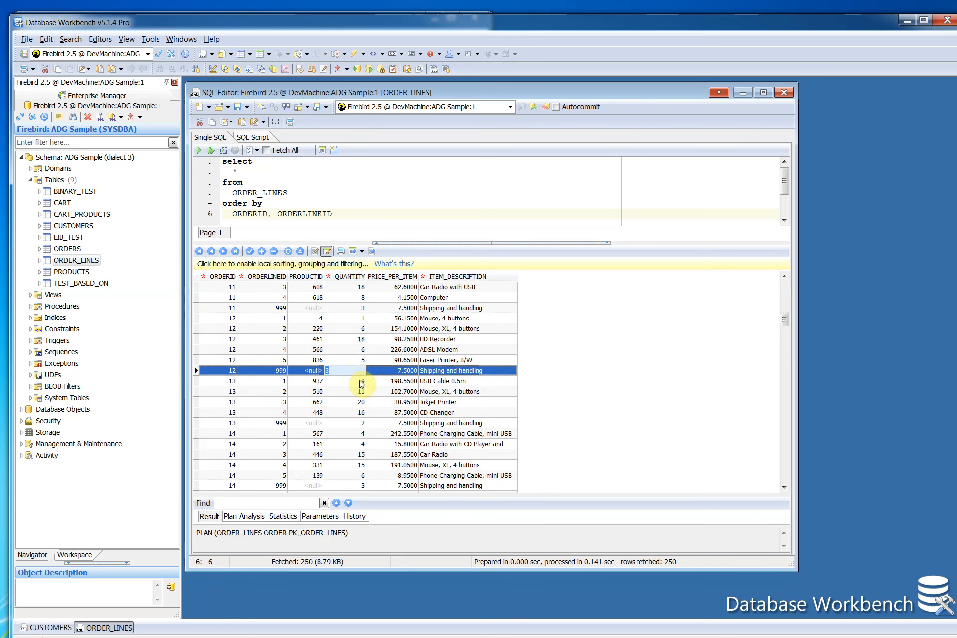
click(351, 421)
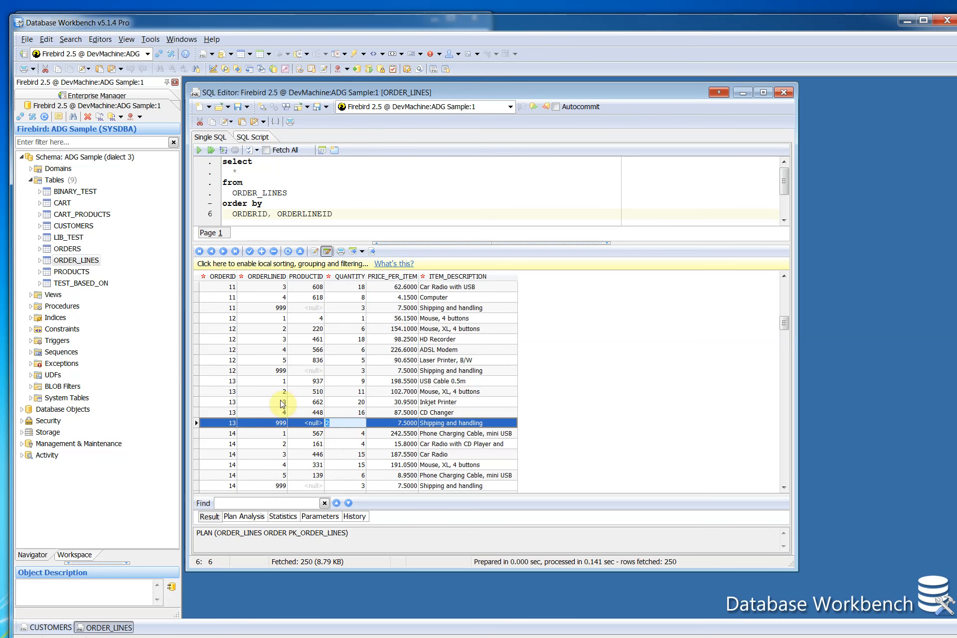
- Browse the CART_PRODUCTS table's data, examine the line numbering per cart, and minimise Database Workbench to return to Advanced Data Generator
right_click(75, 215)
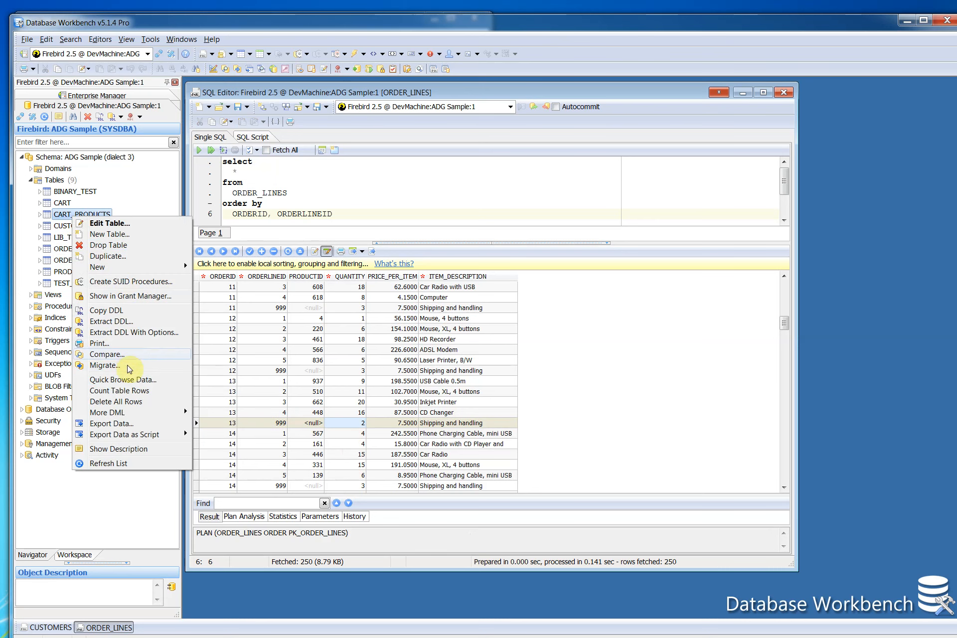
click(123, 380)
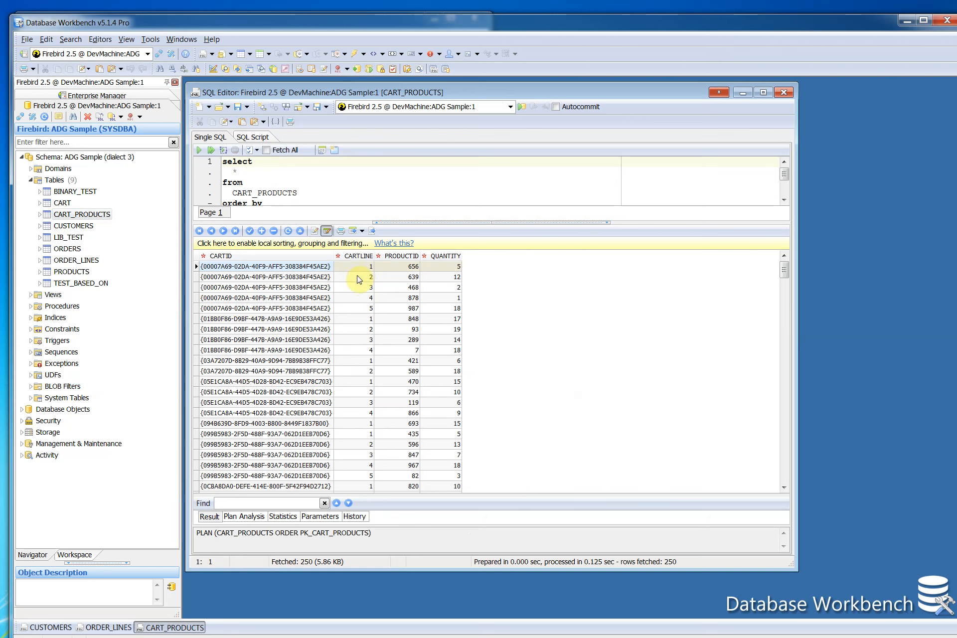
key(Down)
key(Down)
key(Down)
key(Down)
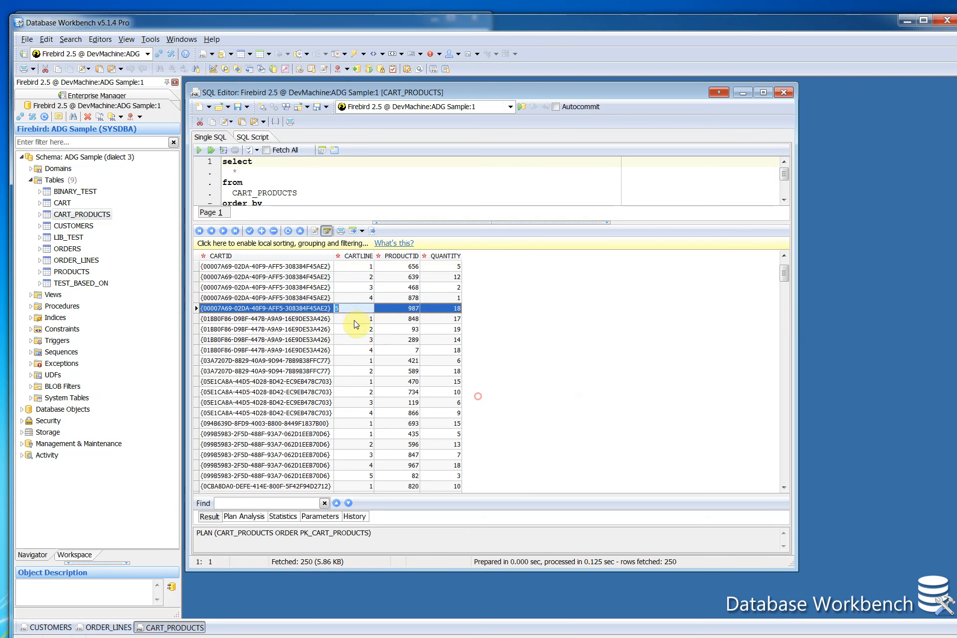
click(354, 425)
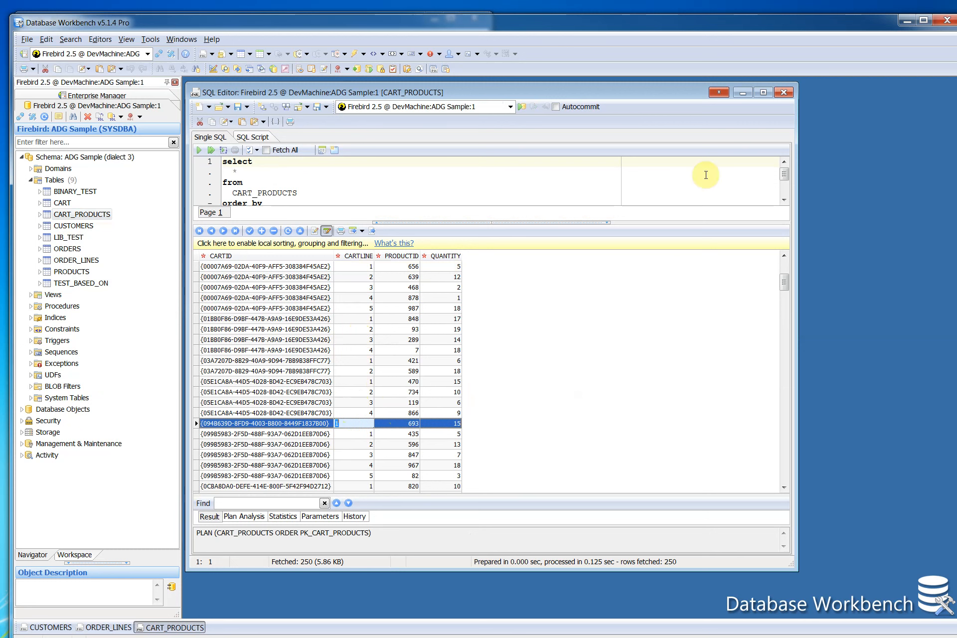
click(904, 22)
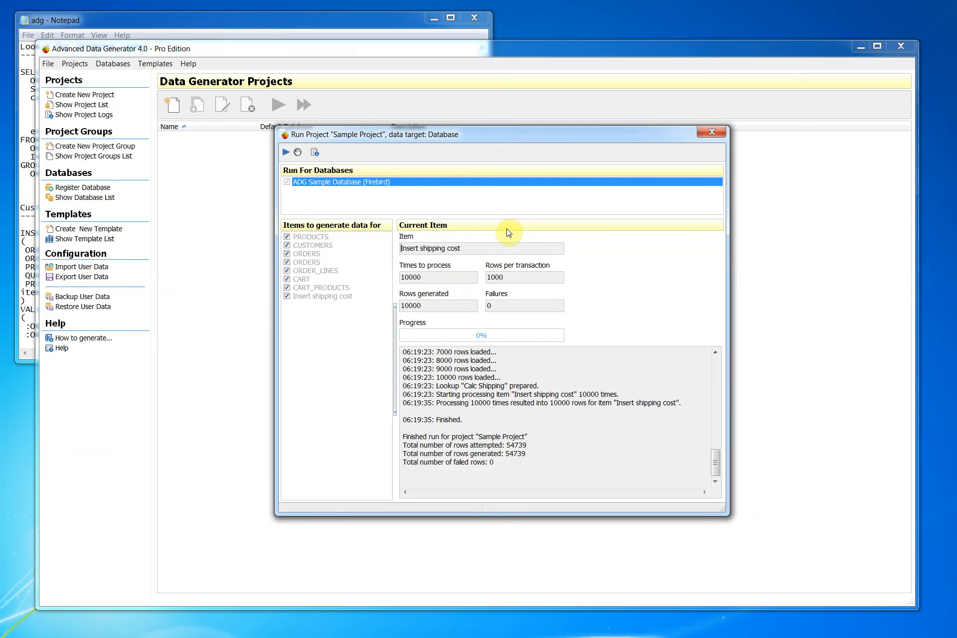